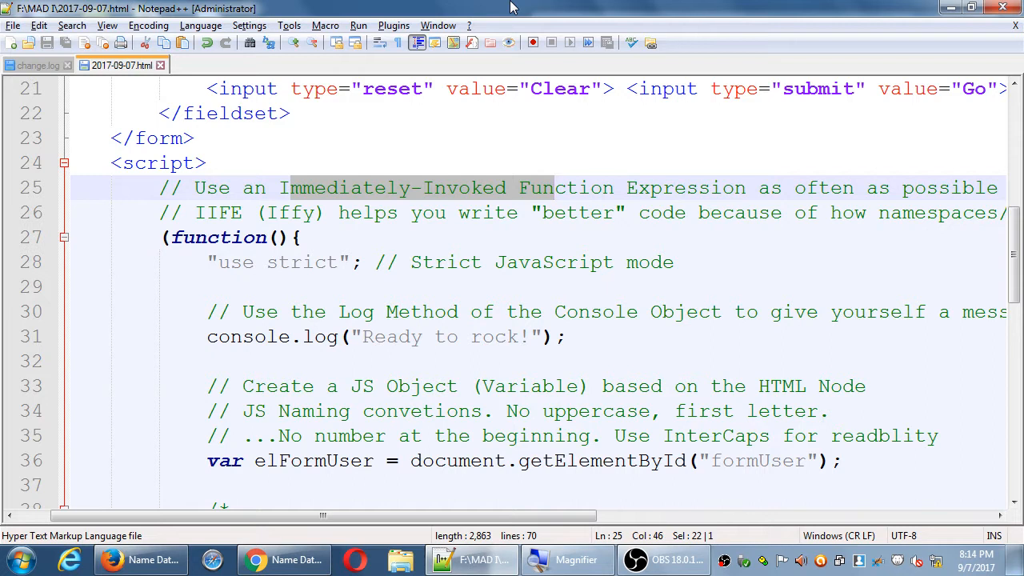
scroll(576, 260, "down", 2)
scroll(576, 260, "down", 2)
scroll(576, 260, "down", 2)
scroll(574, 260, "down", 2)
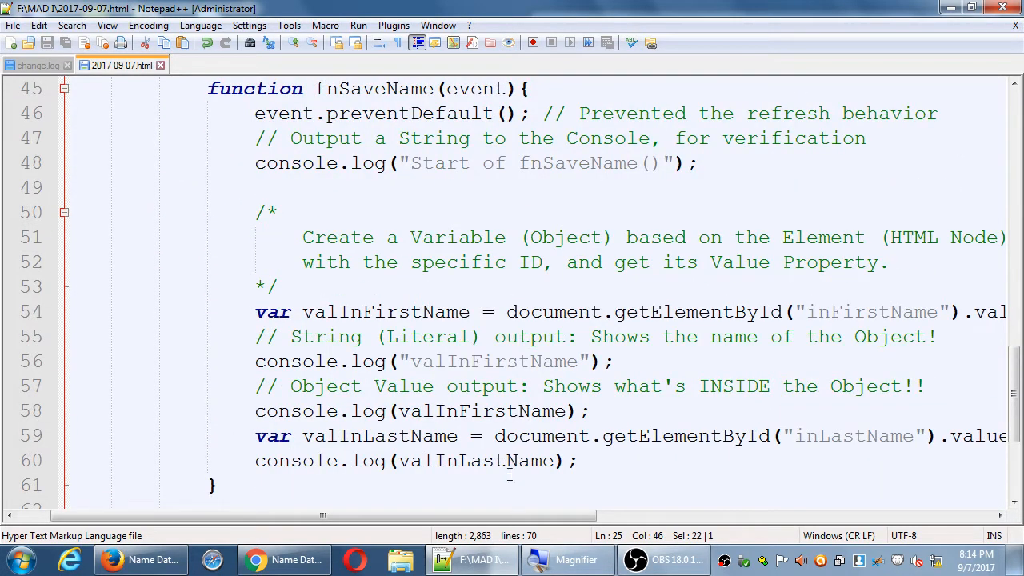
left_click_drag(532, 516, 615, 516)
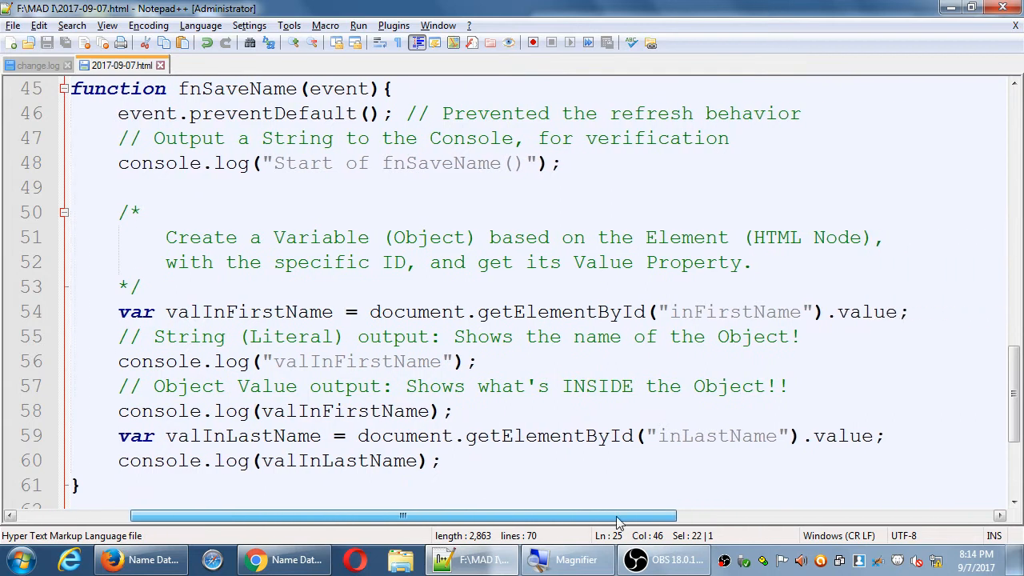
Highlight every use of valInFirstName and valInLastName inside fnSaveName to review the logging
double_click(264, 312)
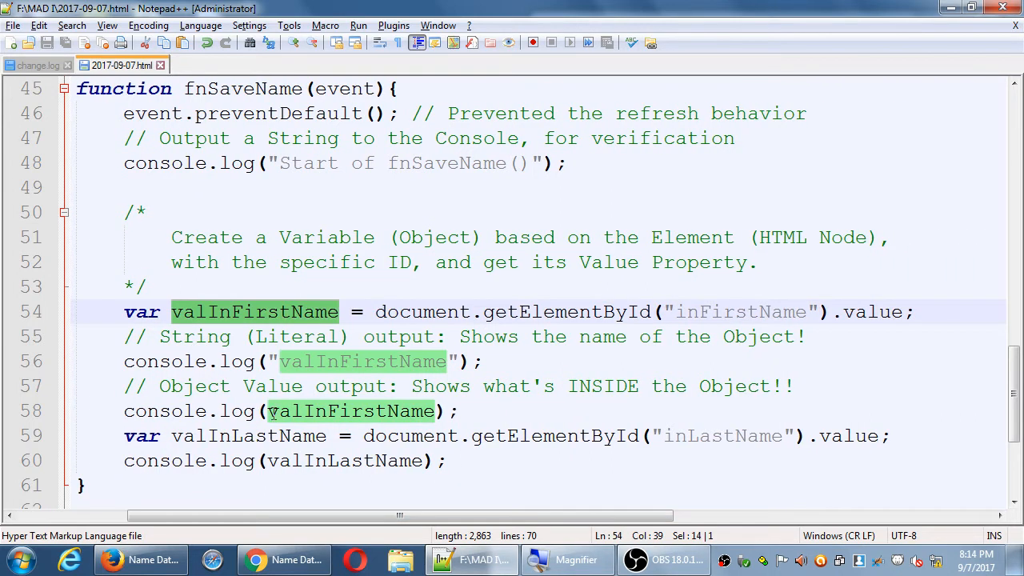
double_click(264, 436)
left_click(494, 410)
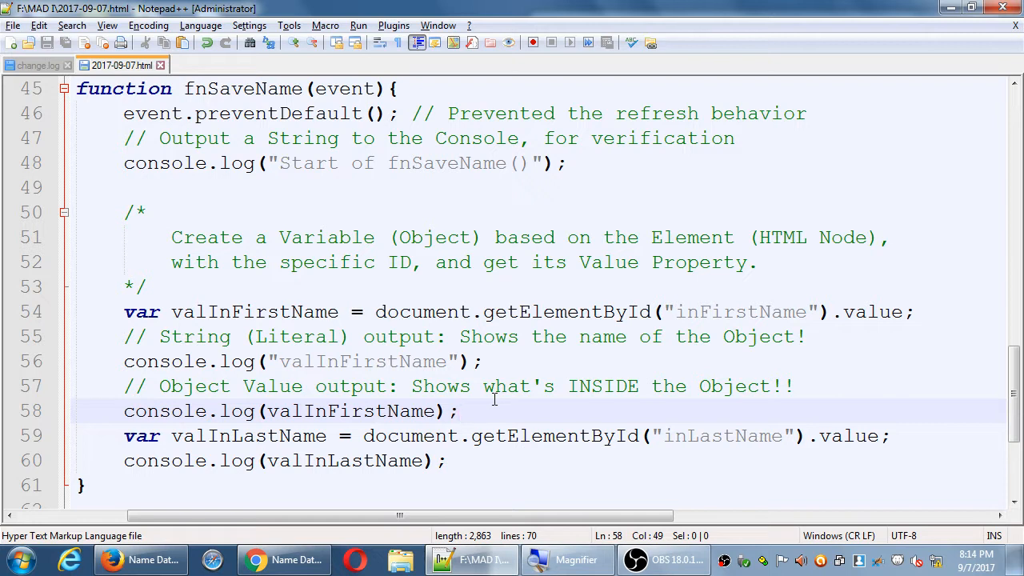
key("Down")
key("Down")
key("ctrl+shift+Left")
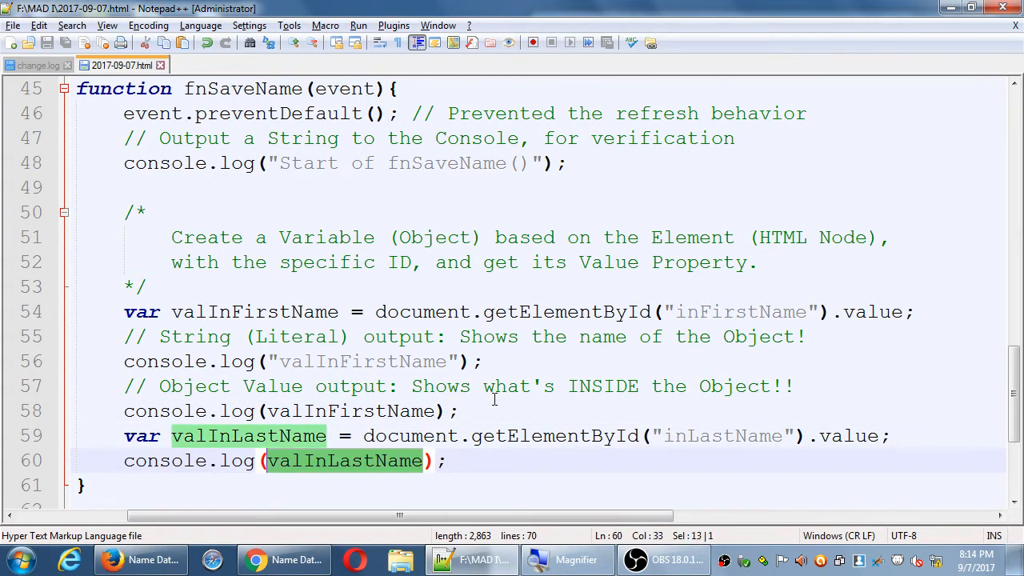
Switch to Firefox, reload the NameDb page and start on the First Name field
key("alt+Tab")
key("F5")
left_click(670, 174)
type("Darth")
Submit the form with Darth and Vader, check preventDefault on line 46, and return to the page
key("Tab")
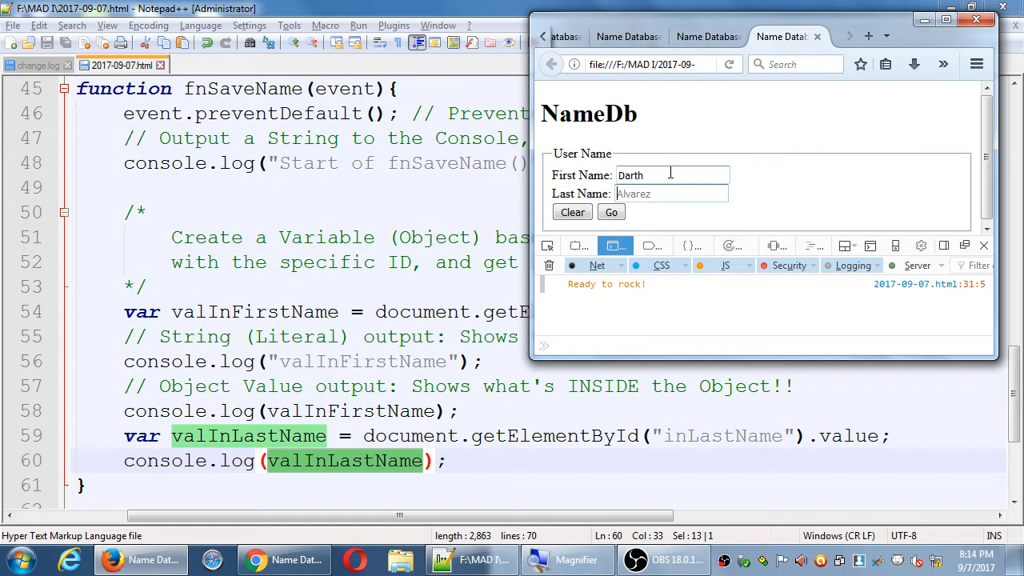
type("Vader")
key("Return")
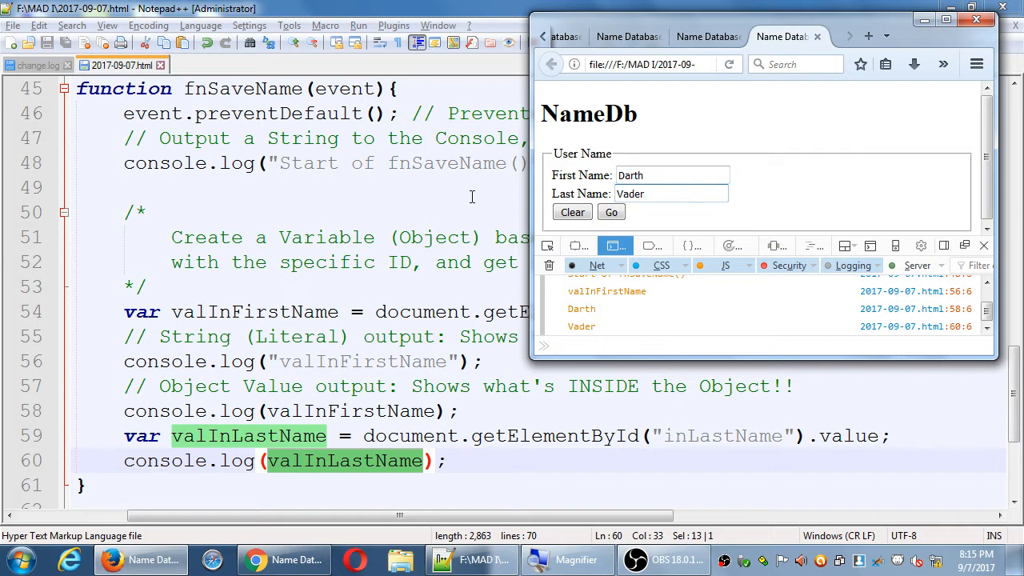
left_click(319, 116)
double_click(320, 117)
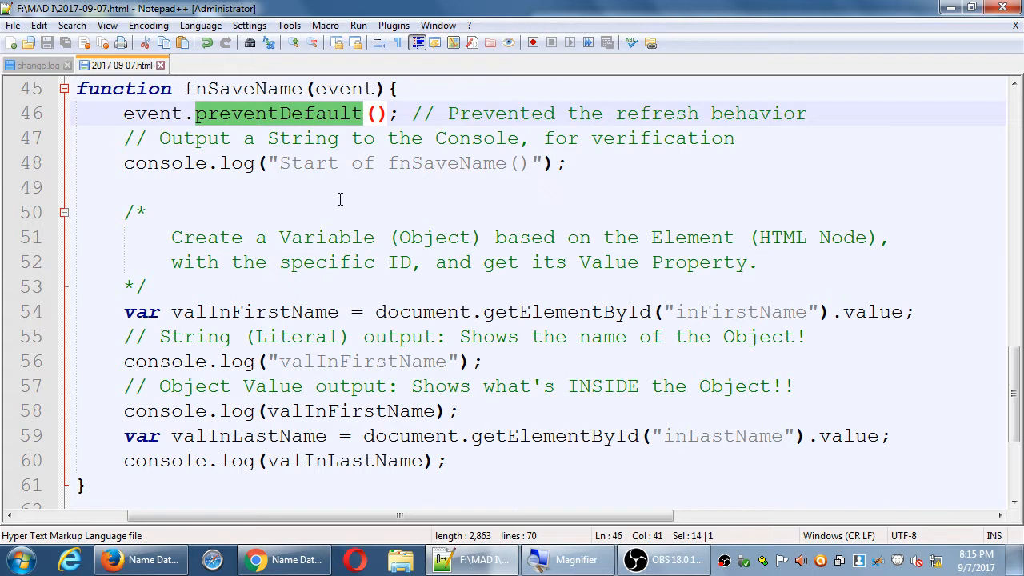
key("alt+Tab")
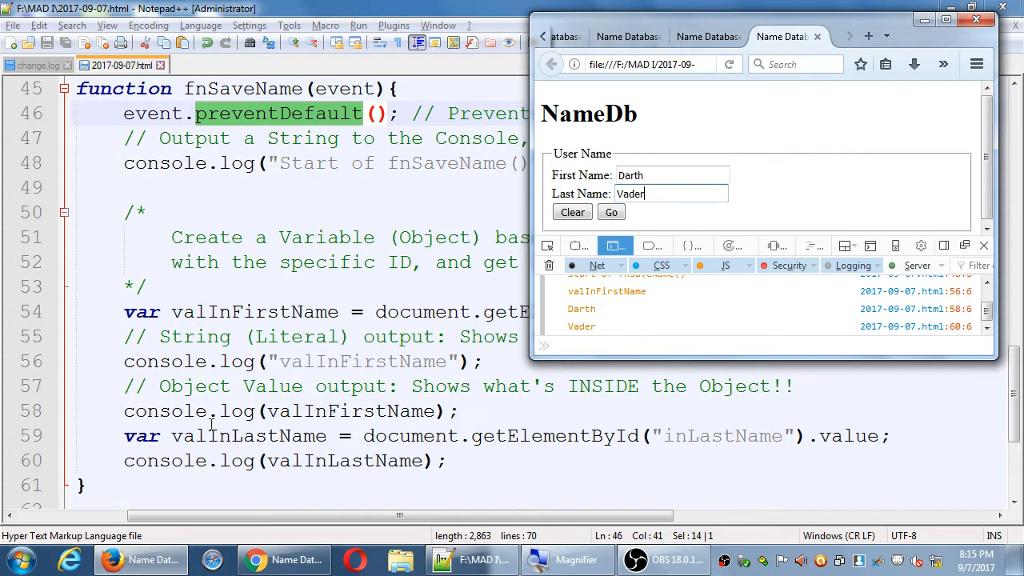
End fnSaveName with an elFormUser.reset(); call after line 60 and save
left_click(450, 467)
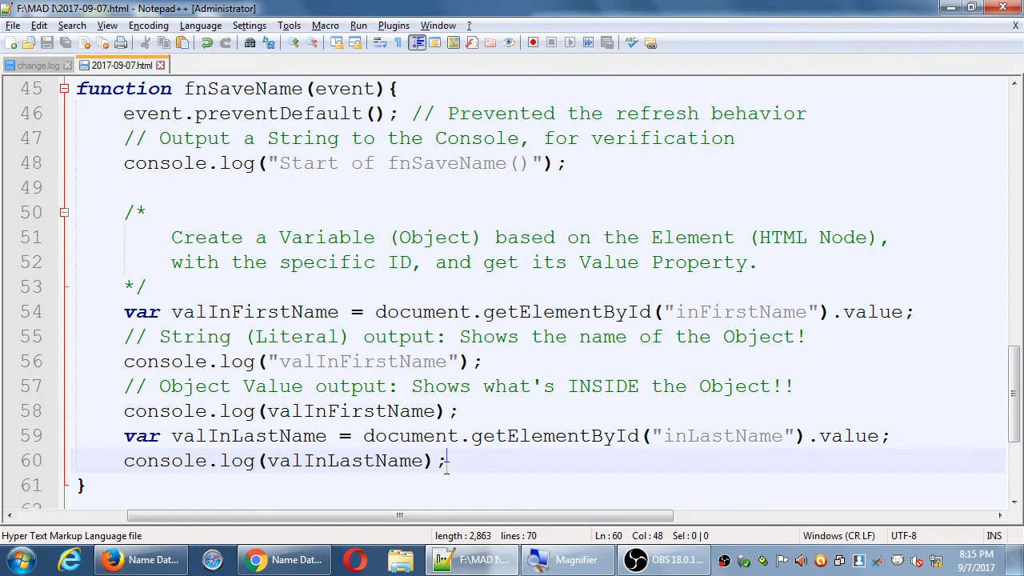
key("Return")
key("Return")
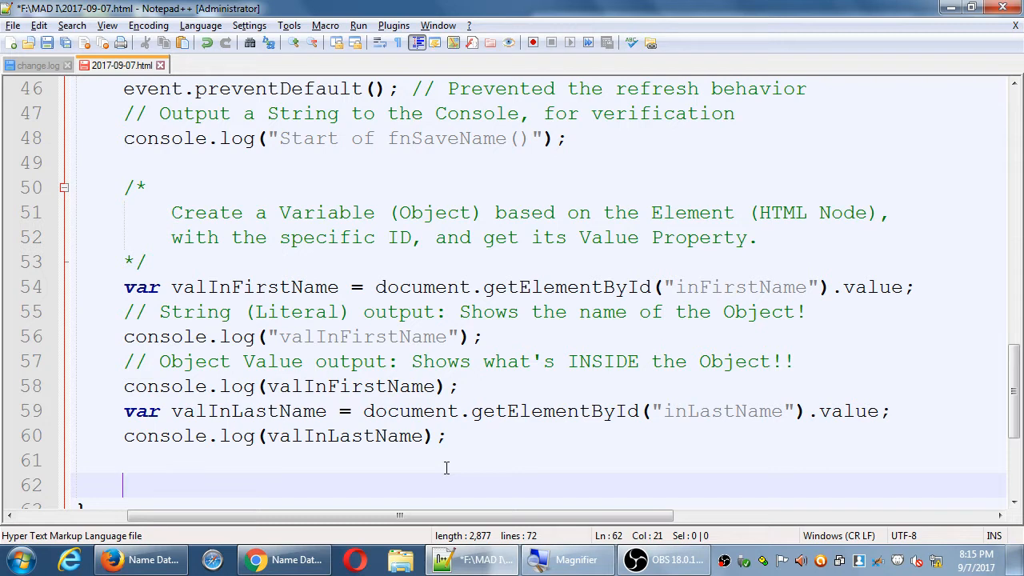
type("elFormUser")
scroll(447, 468, "down", 3)
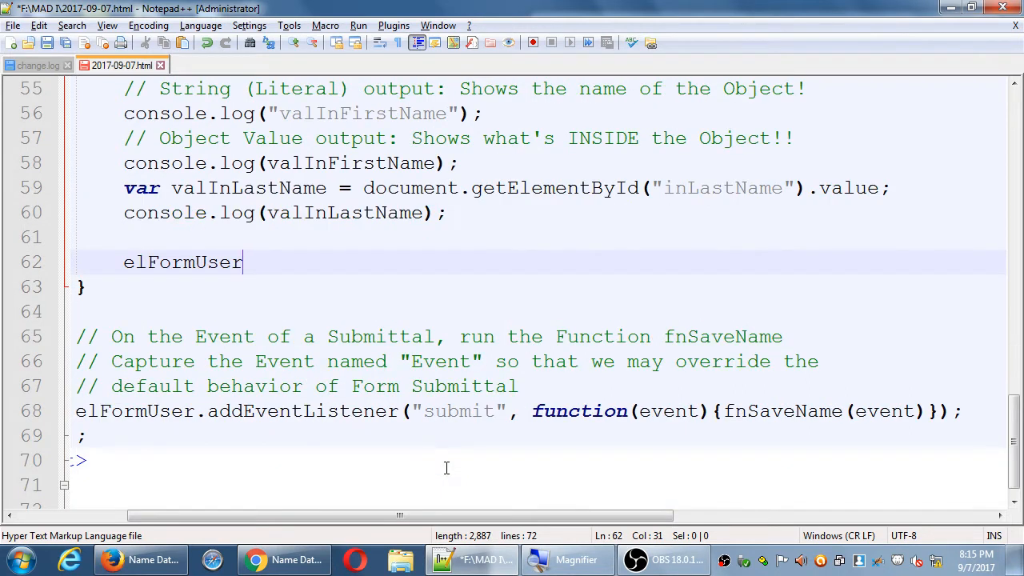
type(".reset();")
key("ctrl+s")
Add an explanatory comment line above the reset call, save, and highlight the reset line
key("Up")
key("Return")
type("// Invoke the Reset Method of the elFormUser Object")
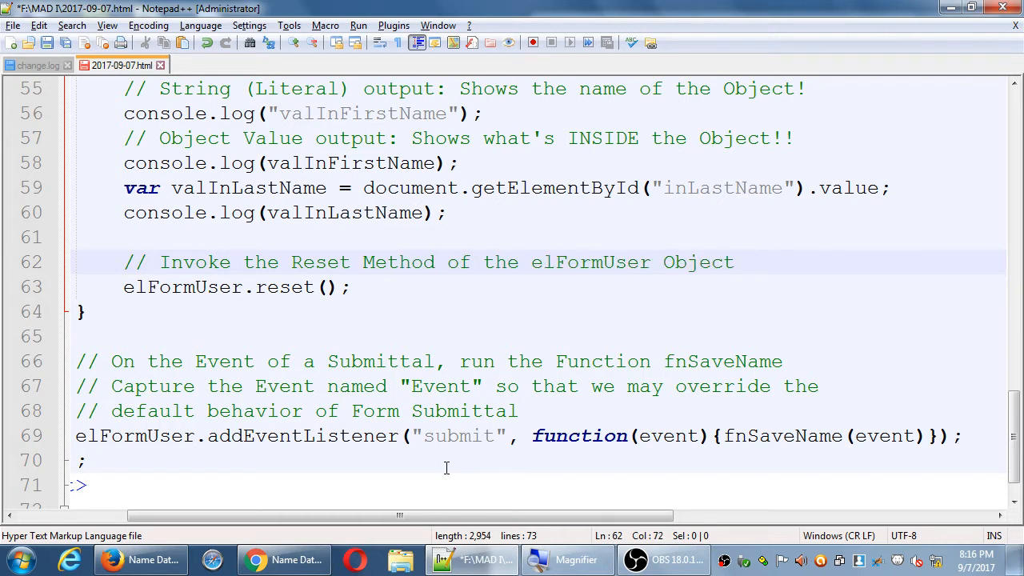
key("ctrl+s")
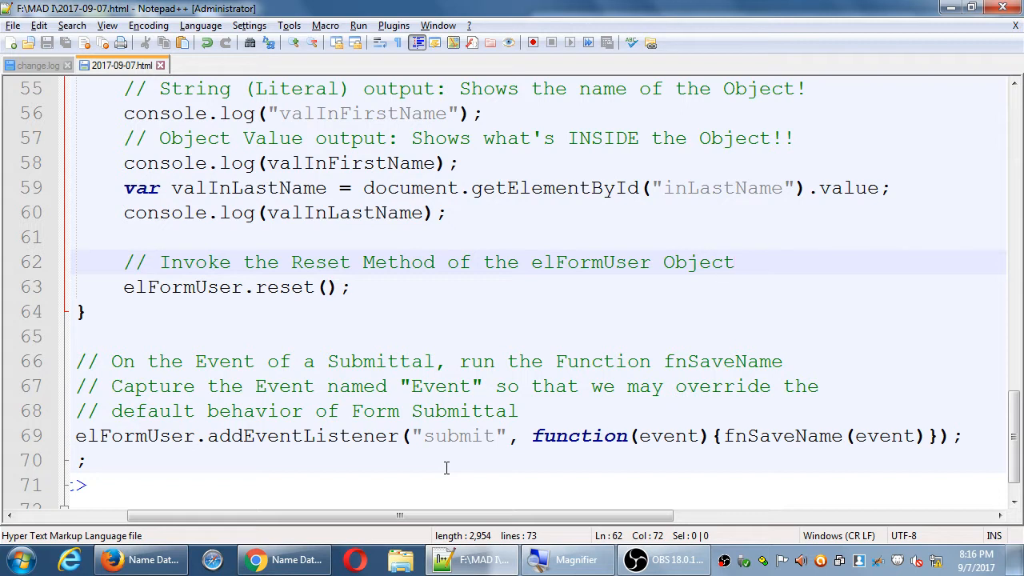
key("Up")
key("Up")
key("Down")
key("Down")
key("Down")
key("Home")
key("shift+End")
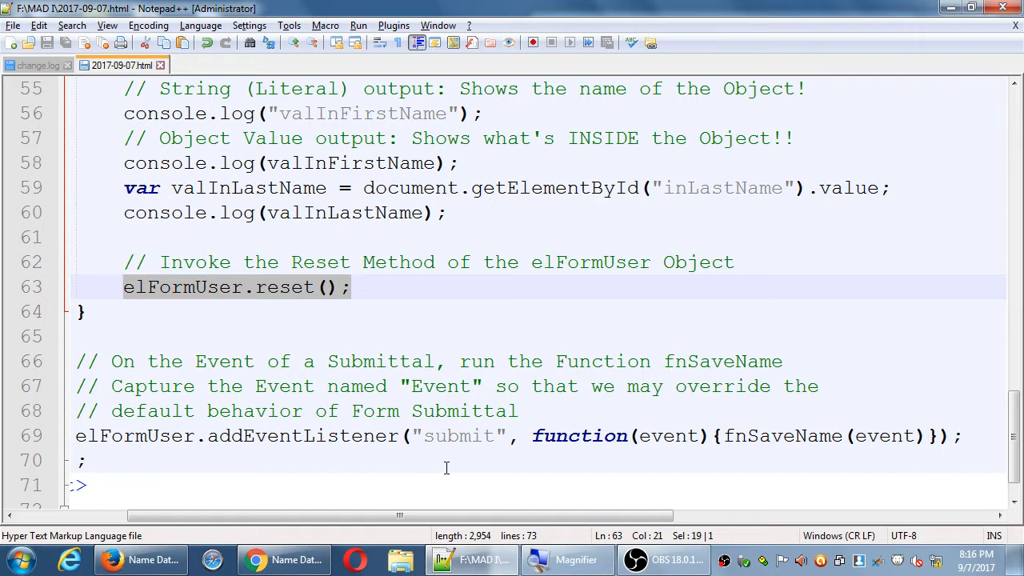
Reload the NameDb page and resubmit Darth and Vader so the fields clear
key("alt+Tab")
key("F5")
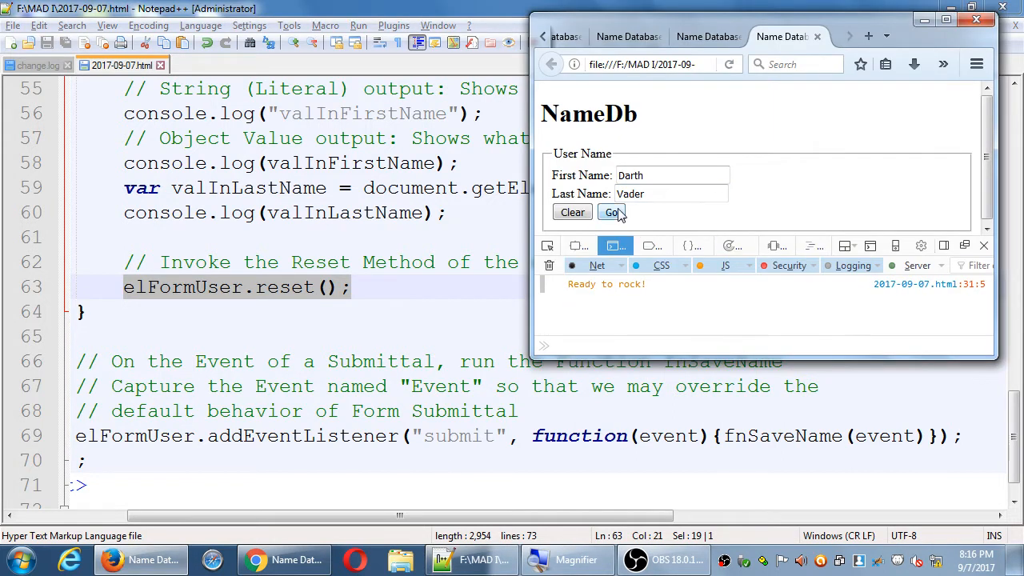
left_click(664, 193)
key("Return")
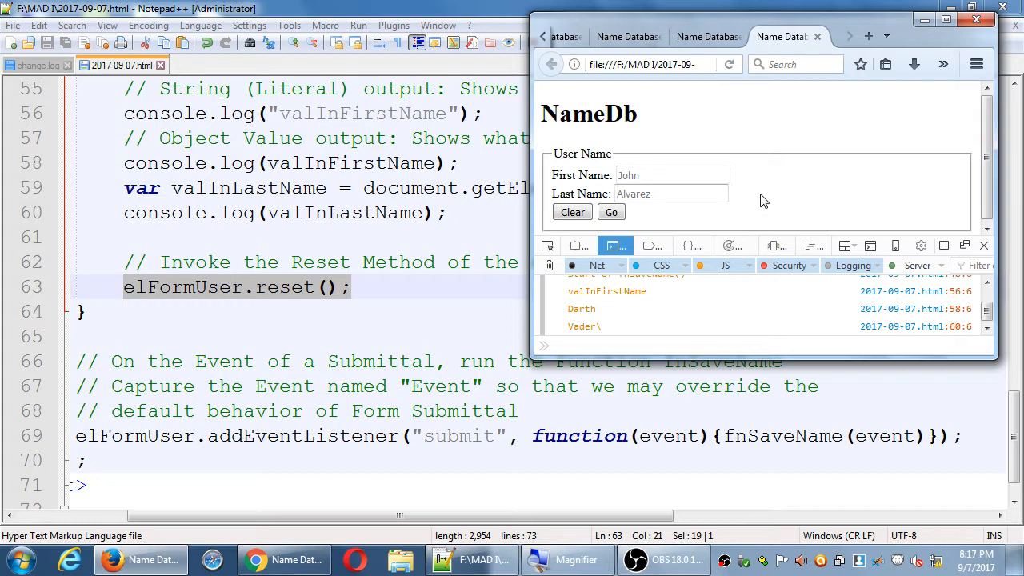
Enter Victor and Smith, submit so both fields reset and the names are logged, then return to the code
left_click(658, 175)
type("ewrewr")
key("Tab")
type("qpanwarqr")
left_click(572, 212)
left_click(648, 176)
type("Victor")
key("Tab")
type("Smi")
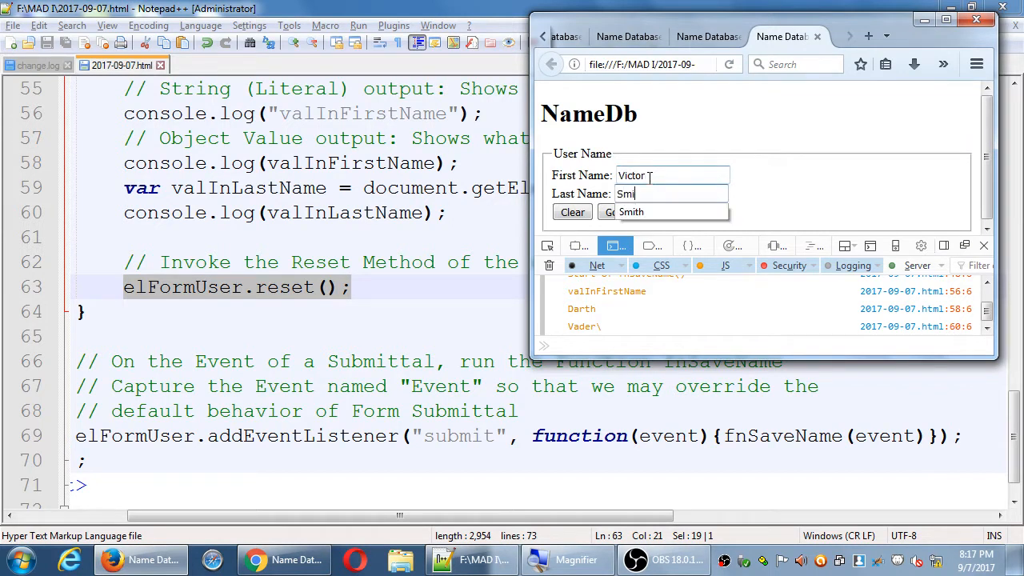
type("th")
key("Return")
key("Tab")
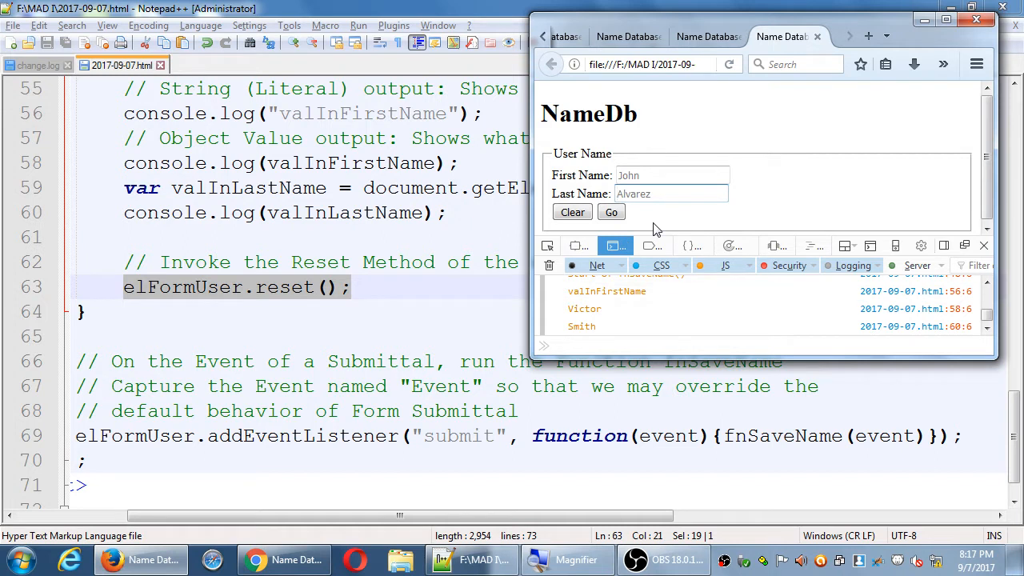
left_click(413, 288)
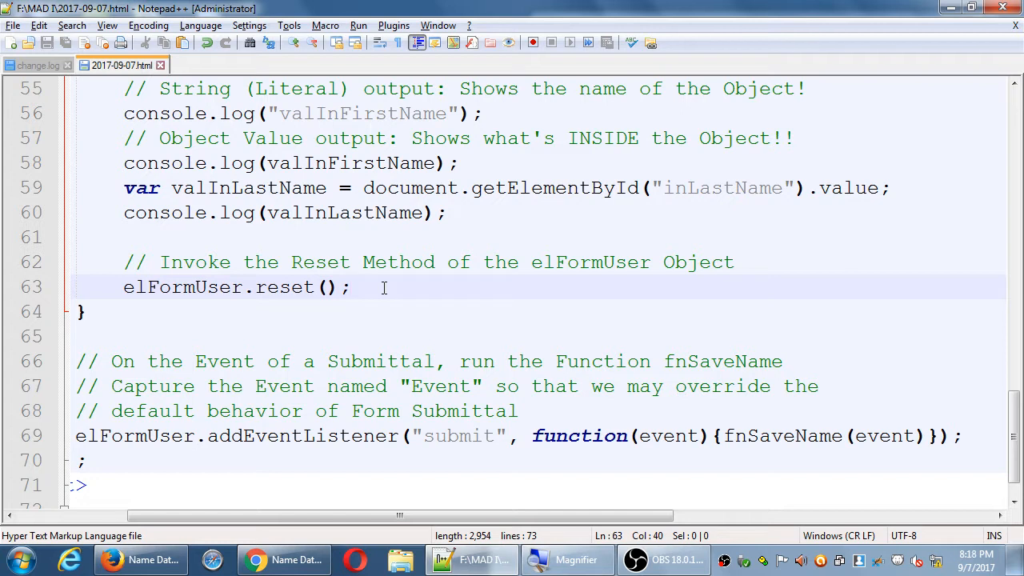
key("alt+Tab")
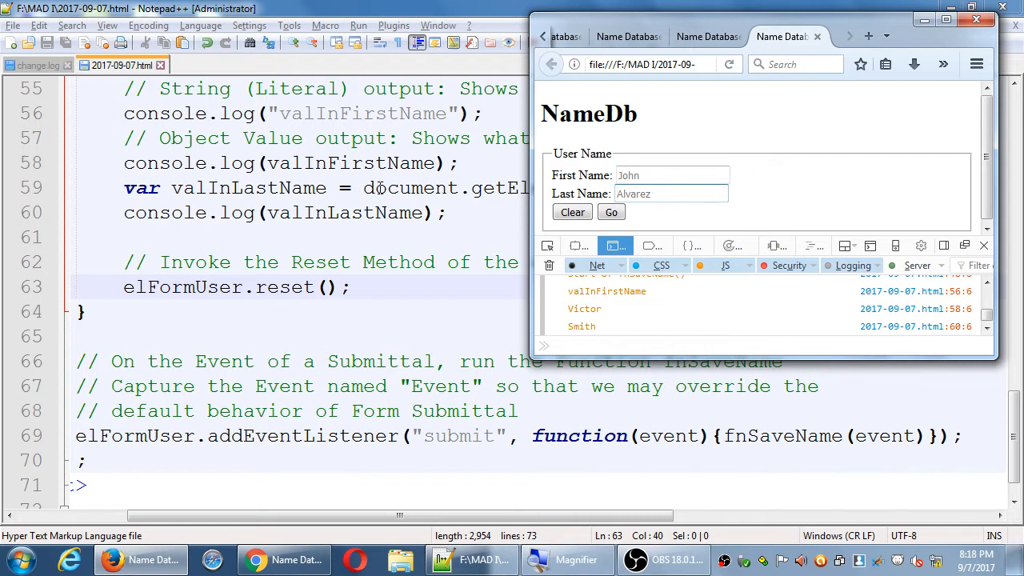
Start a 'var firstLast = zzzzzzzzzzz,' declaration on a new line after the reset call
left_click(348, 229)
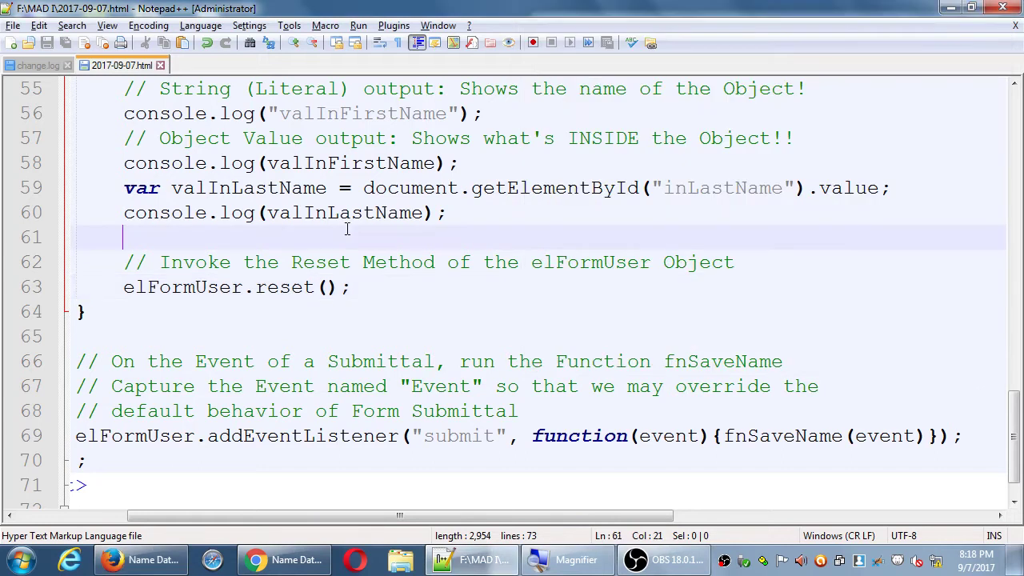
left_click(382, 287)
key("Return")
key("Return")
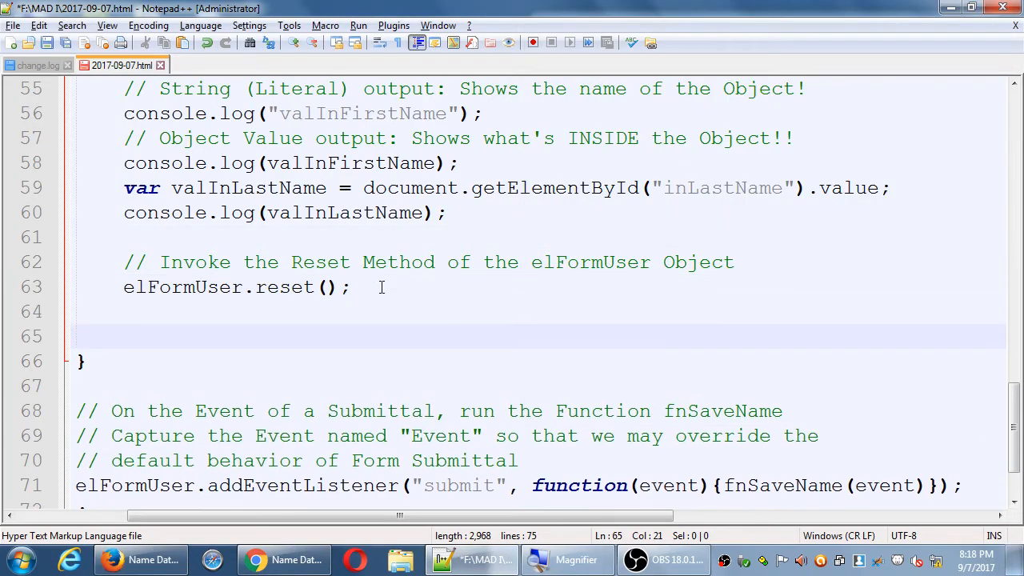
type("ve")
key("BackSpace")
type("ar")
type(" firstLast =")
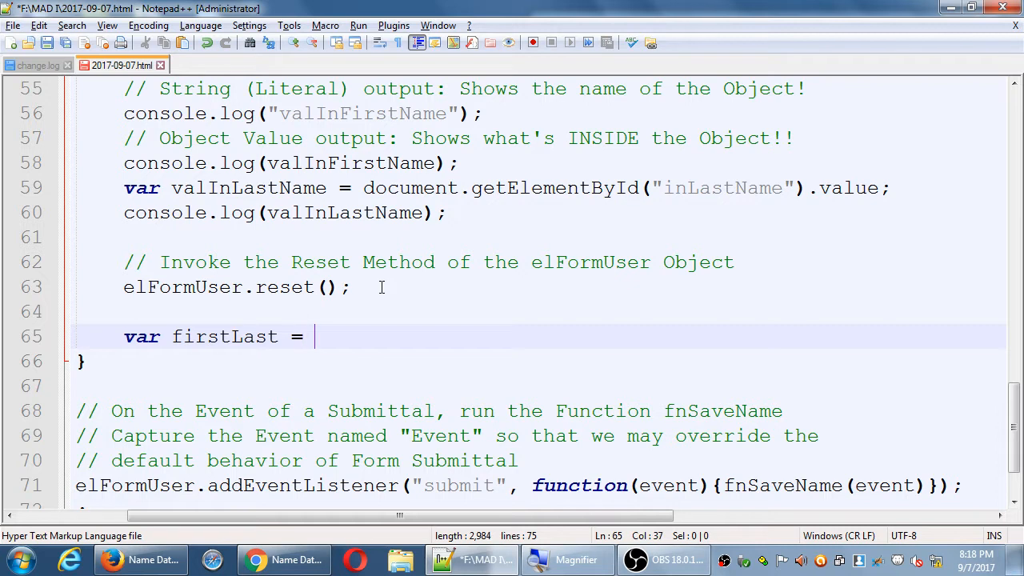
type(" zzzzzzzzzzz")
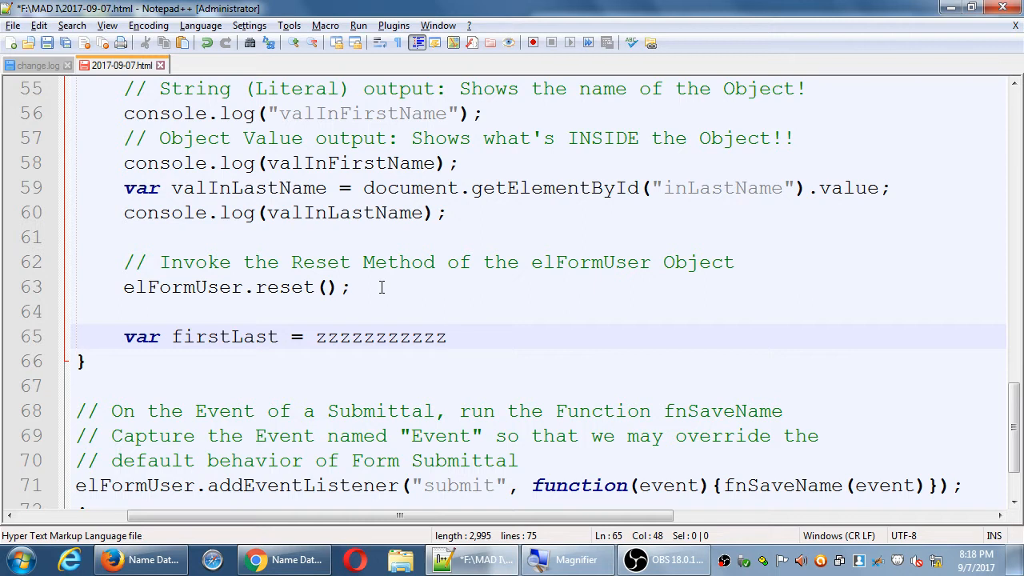
Rename the new variable from firstLast to firstLastName
key("Left")
key("Left")
key("Left")
key("ctrl+Left")
key("Left")
key("Left")
key("Left")
key("Left")
key("Right")
type("Name")
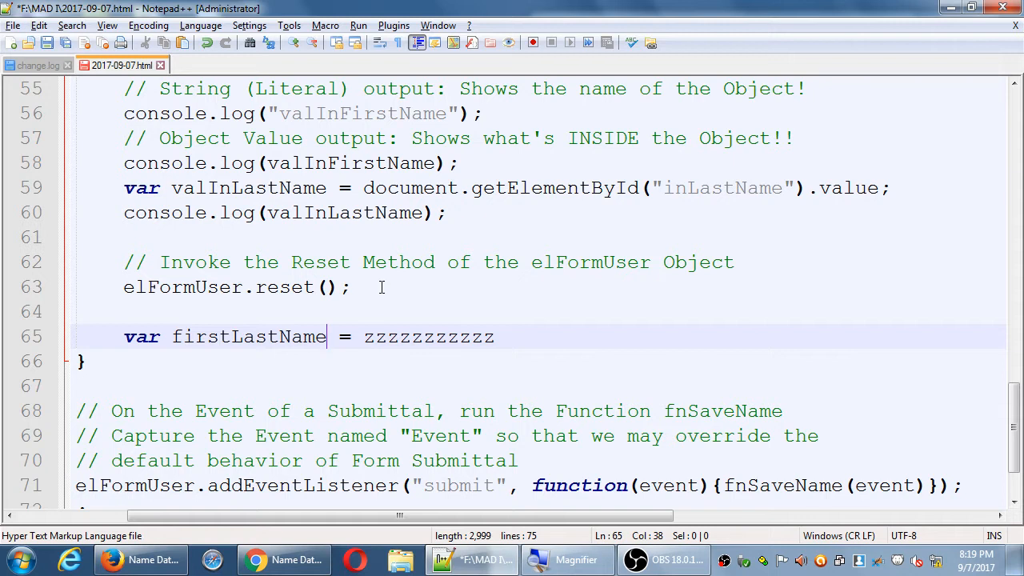
Replace line 65's semicolon with a comma and add an indented lastFirstName = yyyy entry
key("End")
type(";")
key("BackSpace")
type(",")
key("Return")
key("Tab")
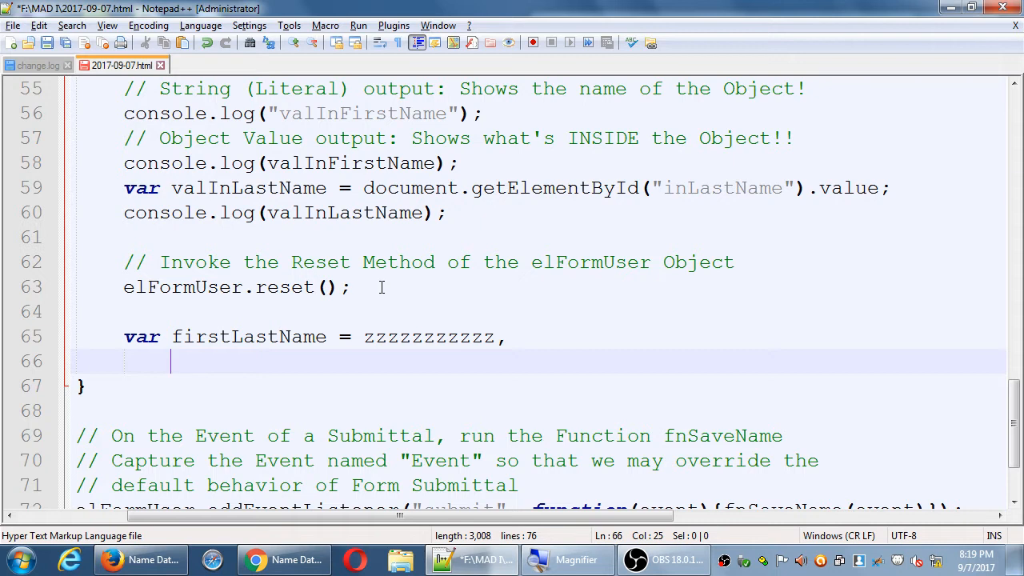
type("lastFirstName = yyyy;")
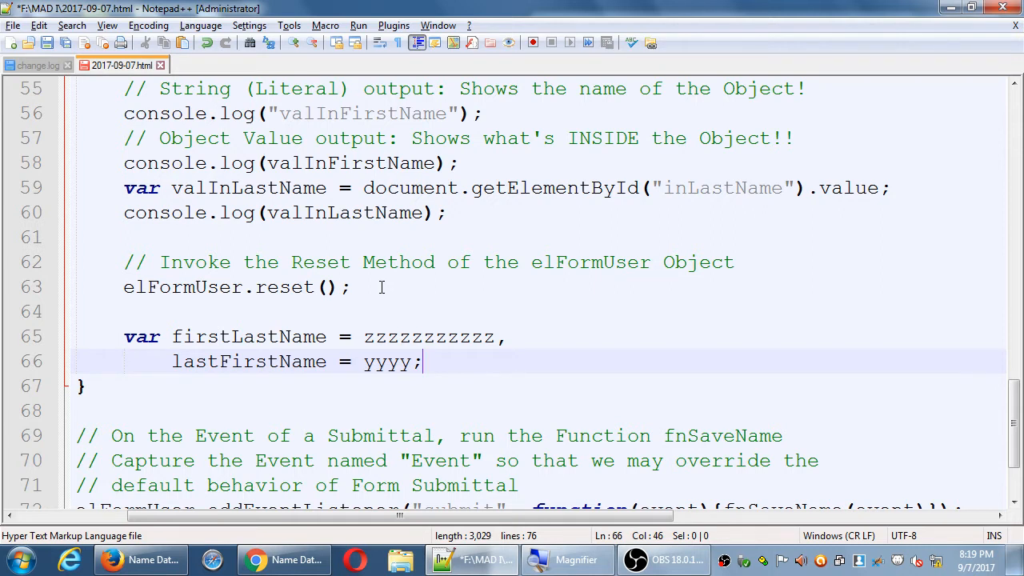
type(",")
Add age = lajdslkjasdk and highscore = adfad; entries to the declaration
key("Return")
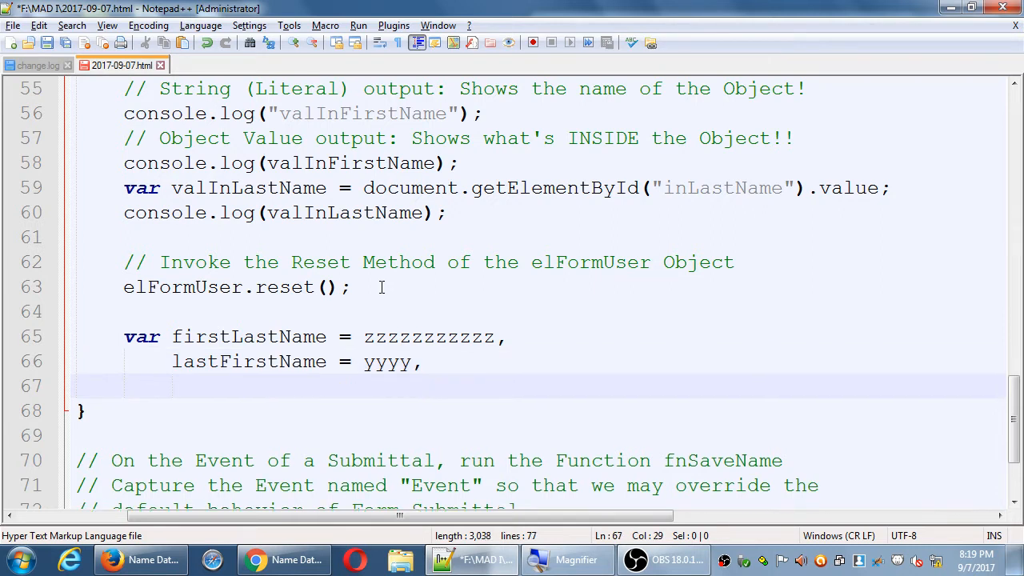
type("age = lajdslkjasdk,")
key("Return")
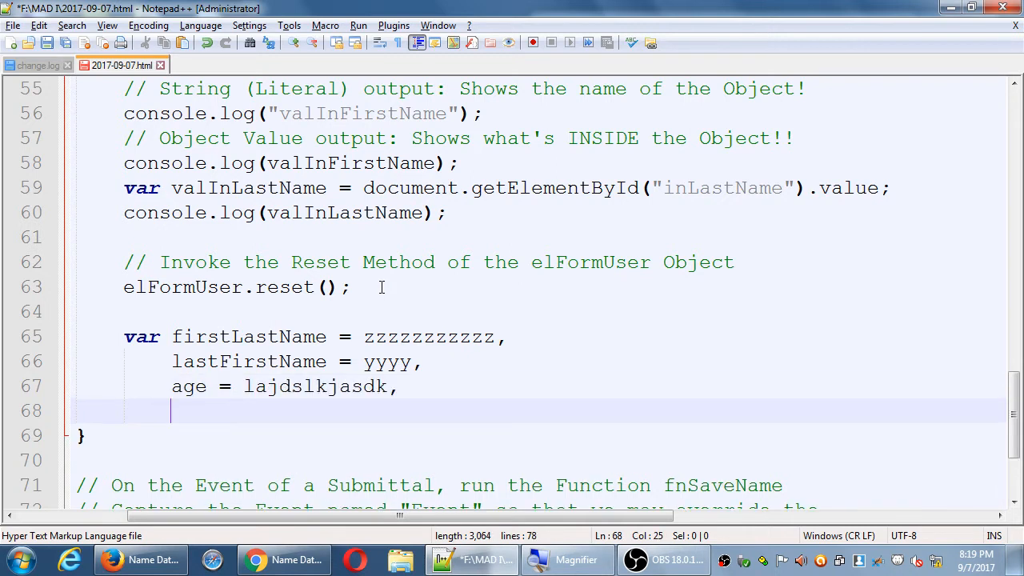
type("highscore = adfad")
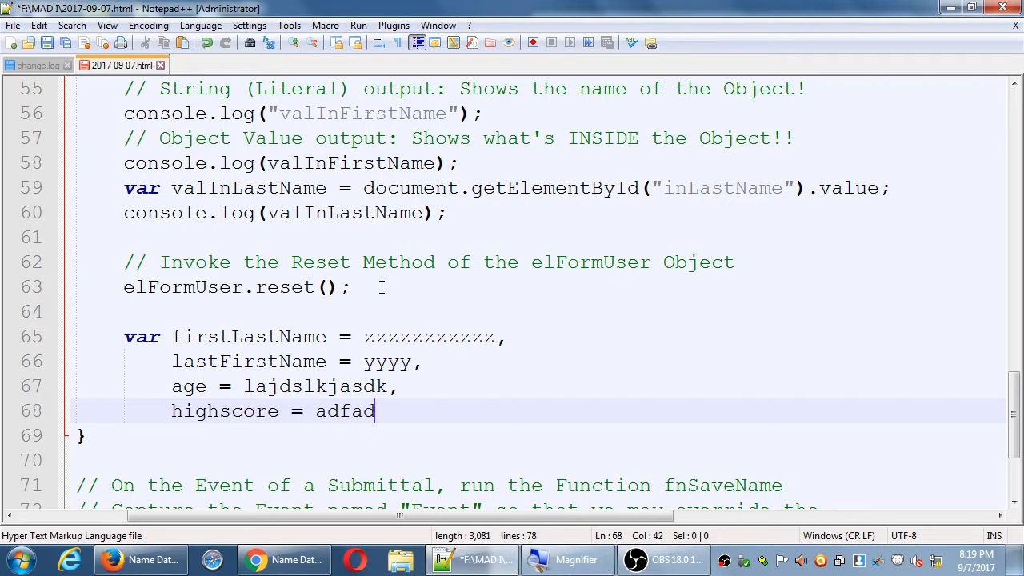
type(";")
Delete the age and highscore entries, end yyyy with a semicolon, and open a line above var
key("shift+Up")
key("shift+Up")
key("shift+End")
key("shift+Left")
key("shift+Left")
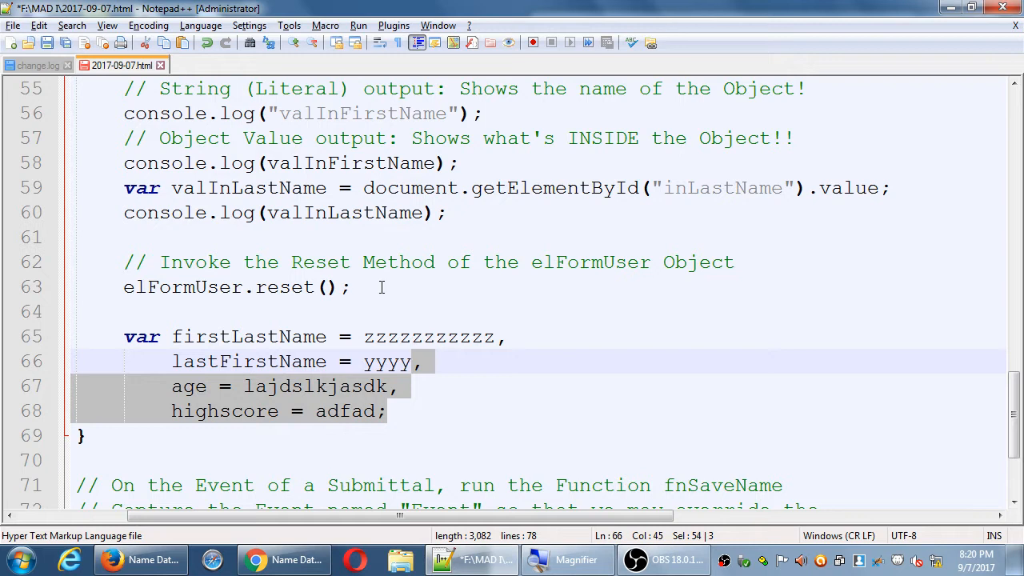
key("Delete")
type(";")
key("Up")
key("Home")
key("Return")
key("Up")
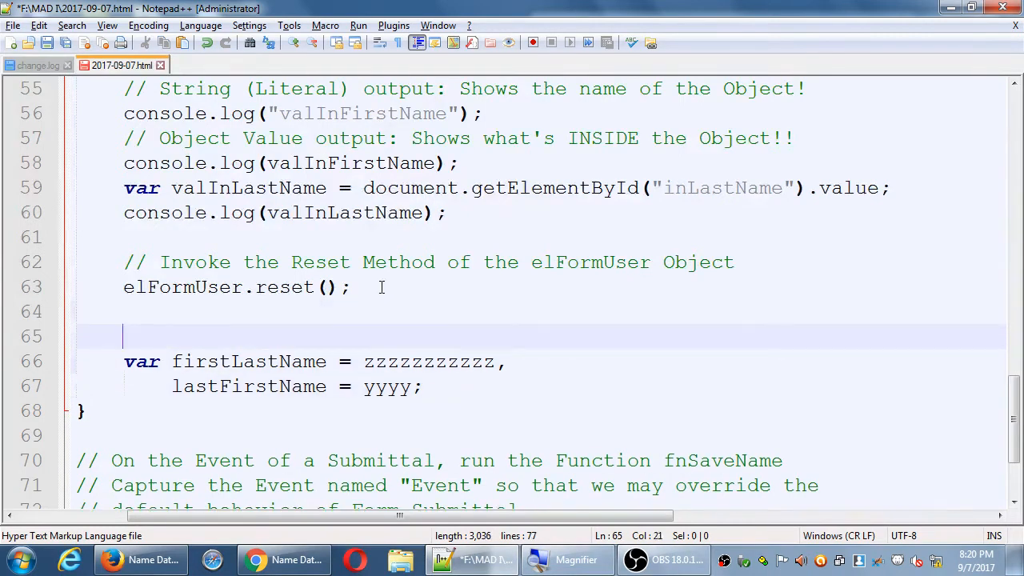
type("// Shortcute")
Write the two-line comment on commas between variables and a final semicolon, then save
key("BackSpace")
type(": create more ta")
key("BackSpace")
type("han one Variable")
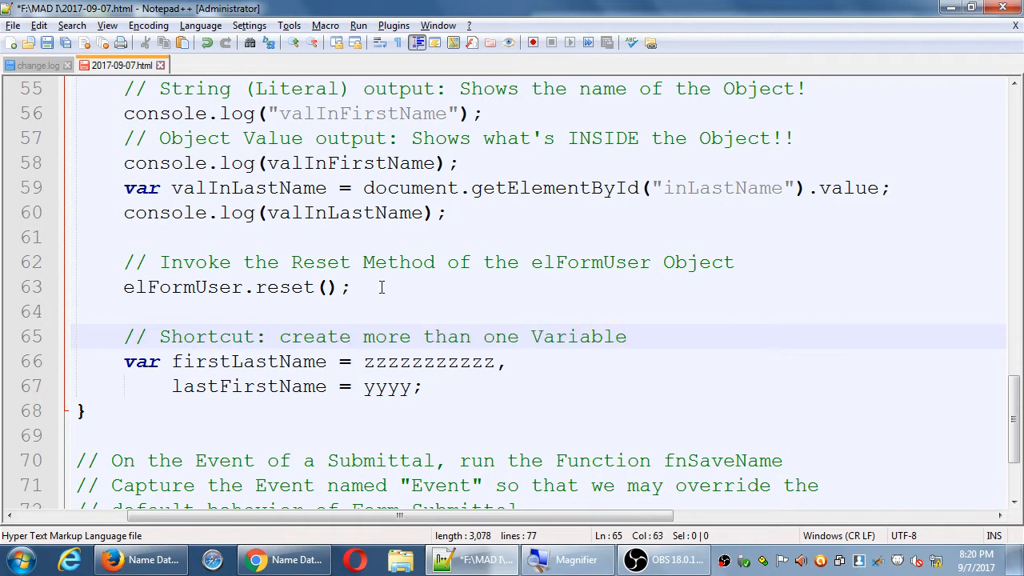
type("with a Comma at the end")
key("Return")
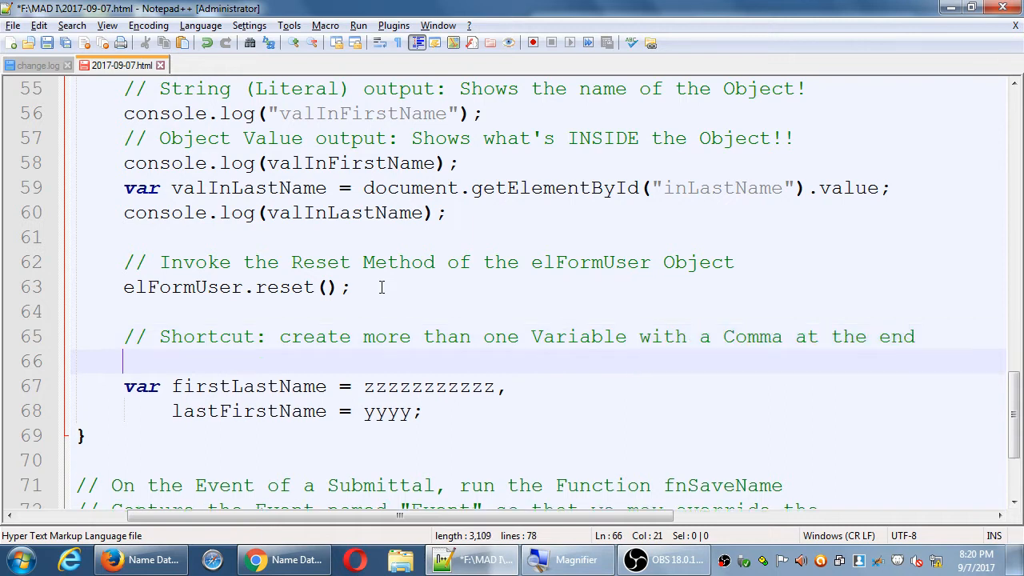
type("// unitl the final one, with a semicolor")
key("BackSpace")
type("n.")
key("ctrl+s")
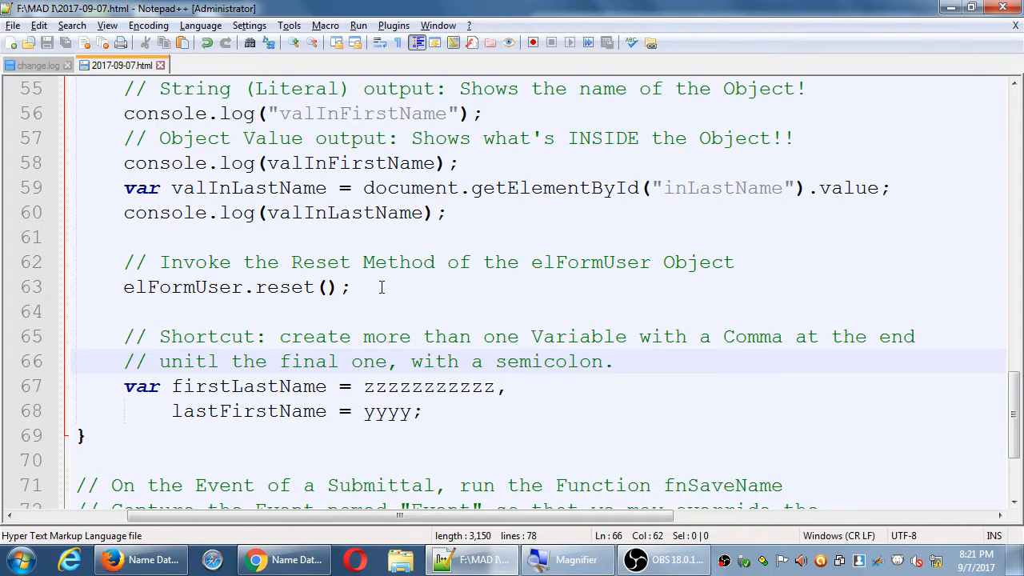
Set firstLastName = valInFirstName + valInLastName with a // String Concatenation comment above, and save
key("Down")
key("ctrl+shift+Left")
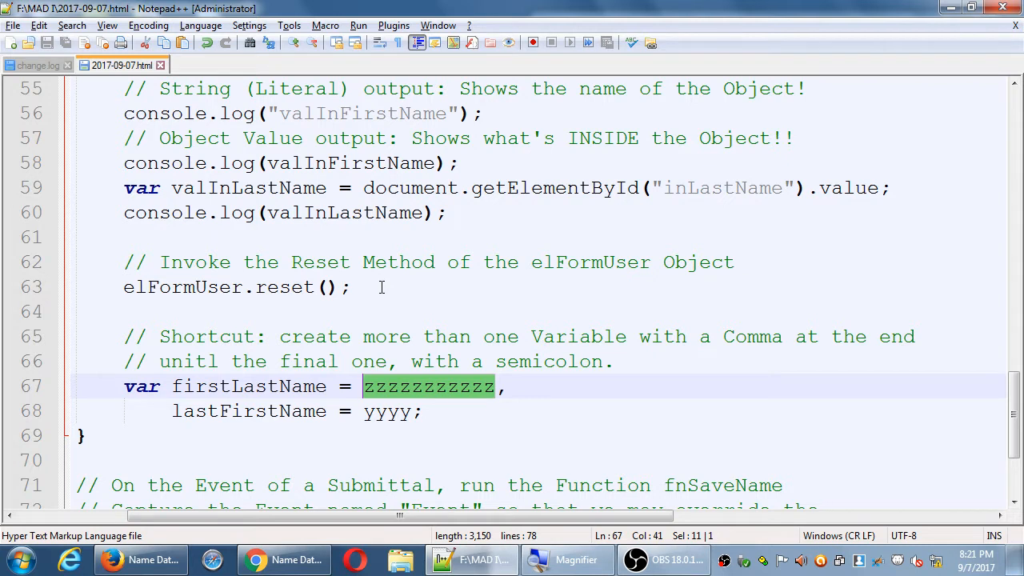
type("valI")
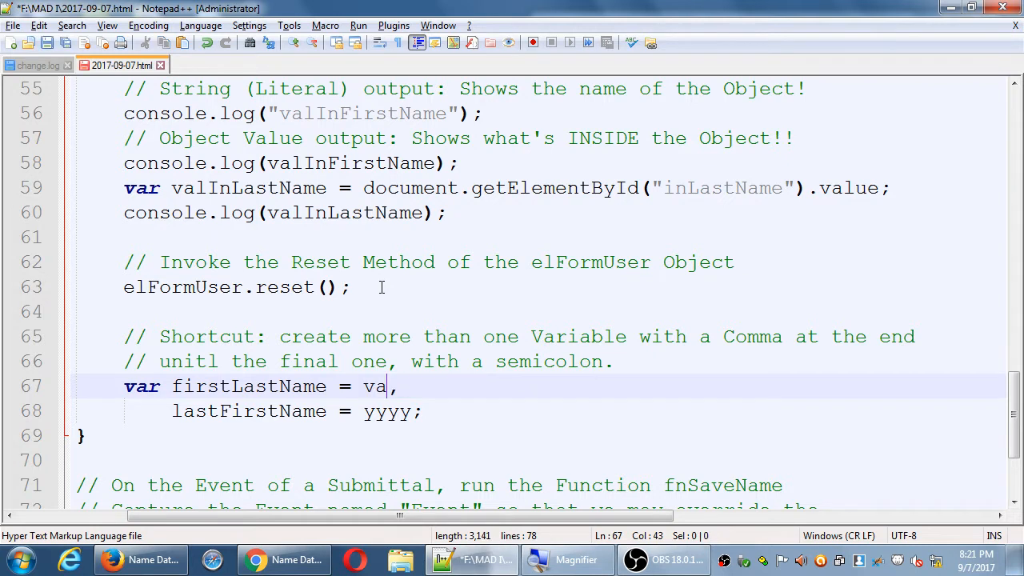
type("nFirst")
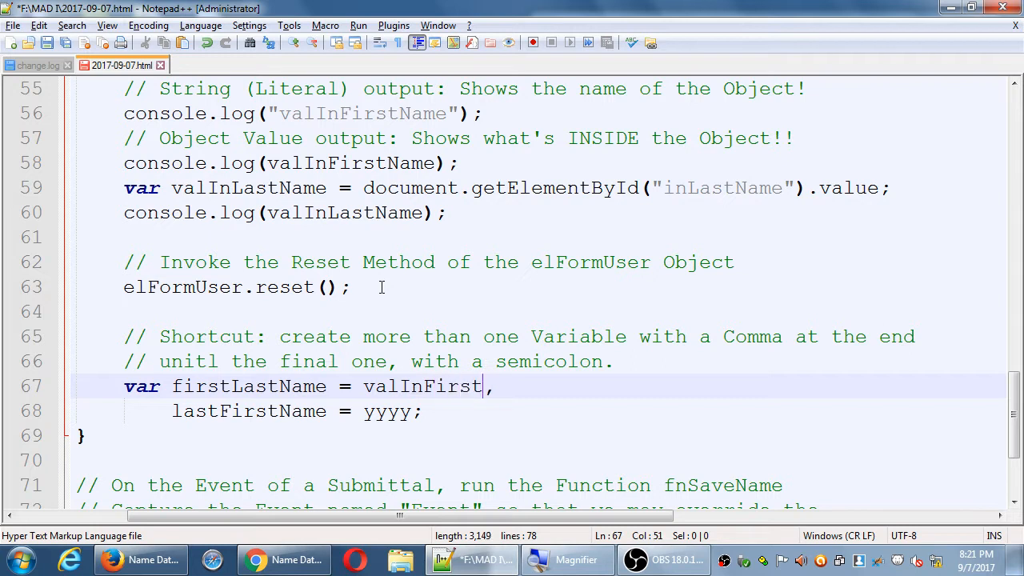
type("Name")
type(" + valInLastName")
key("Up")
key("Return")
type("// ")
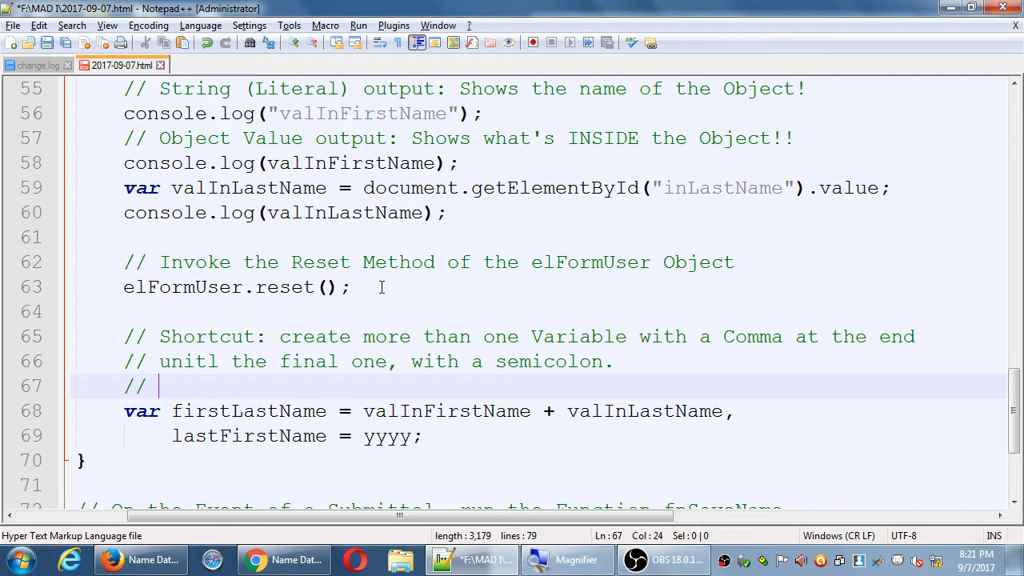
type("String Co")
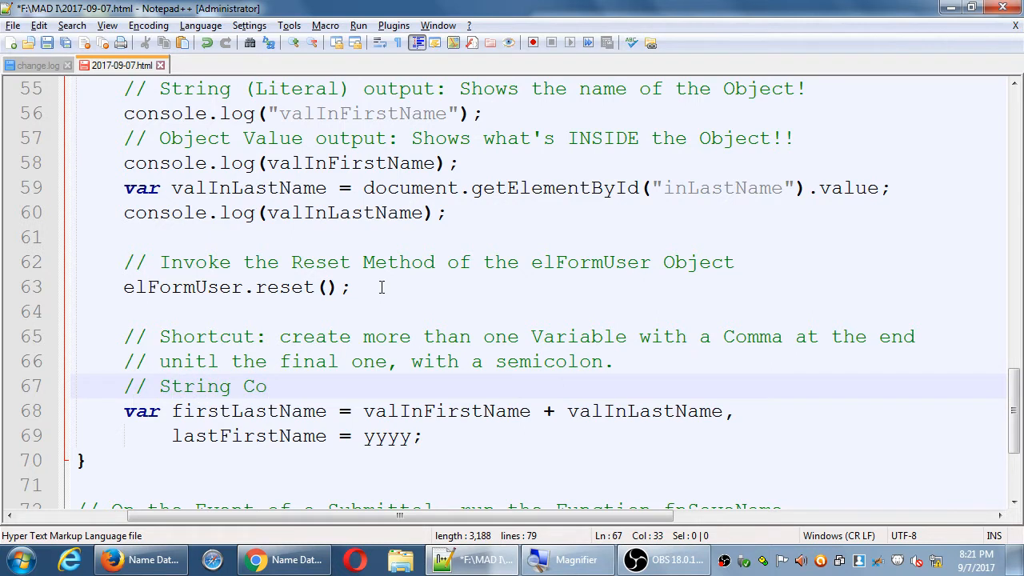
type("ncattenation (aka combining words)")
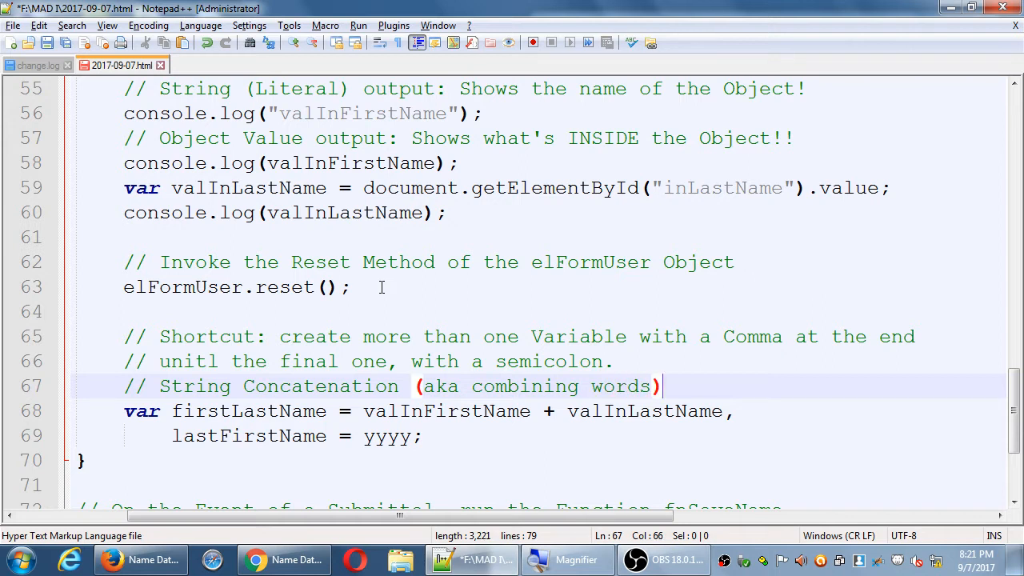
key("ctrl+s")
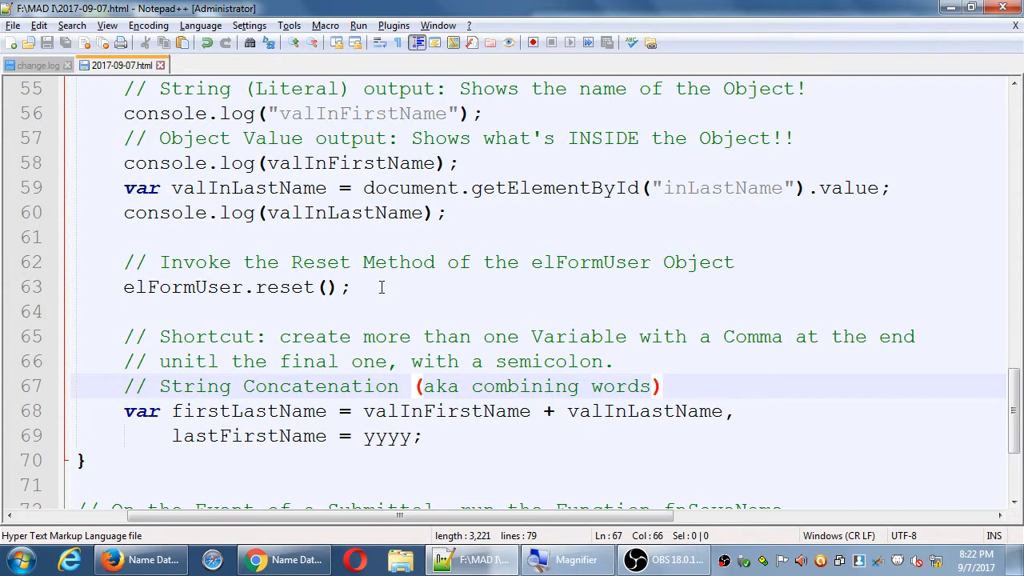
key("Down")
key("Down")
Set lastFirstName = valInLastName + valInFirstName, save, and add console.log(); below the declarations
key("BackSpace")
key("BackSpace")
key("BackSpace")
key("BackSpace")
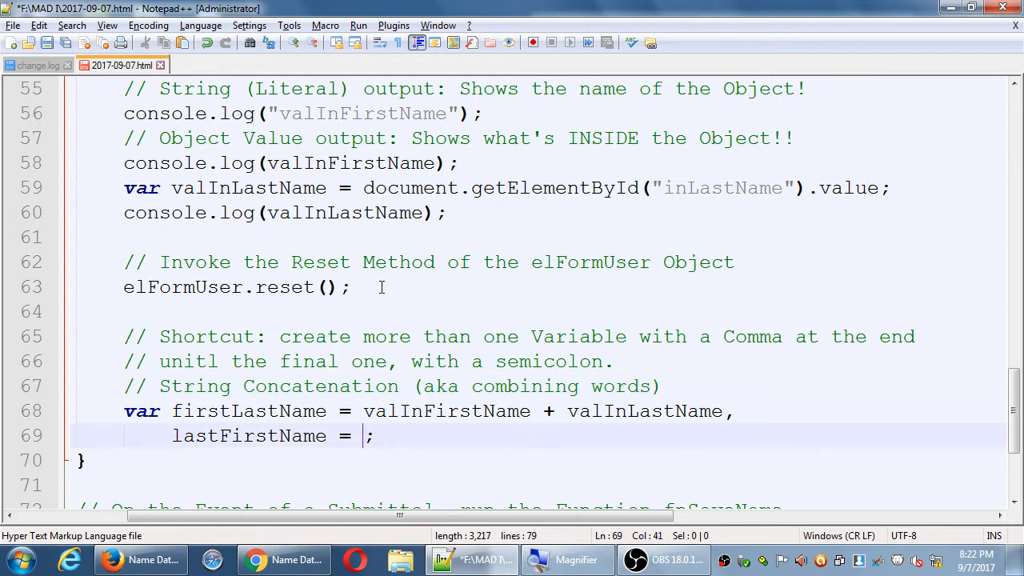
type("valInLastName ")
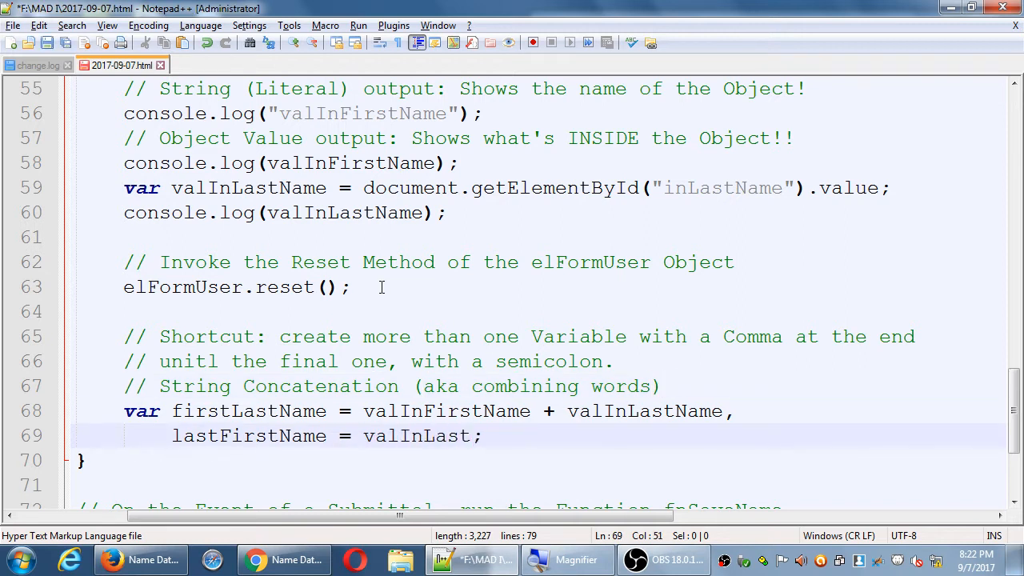
type("+ valInFirstName")
key("ctrl+s")
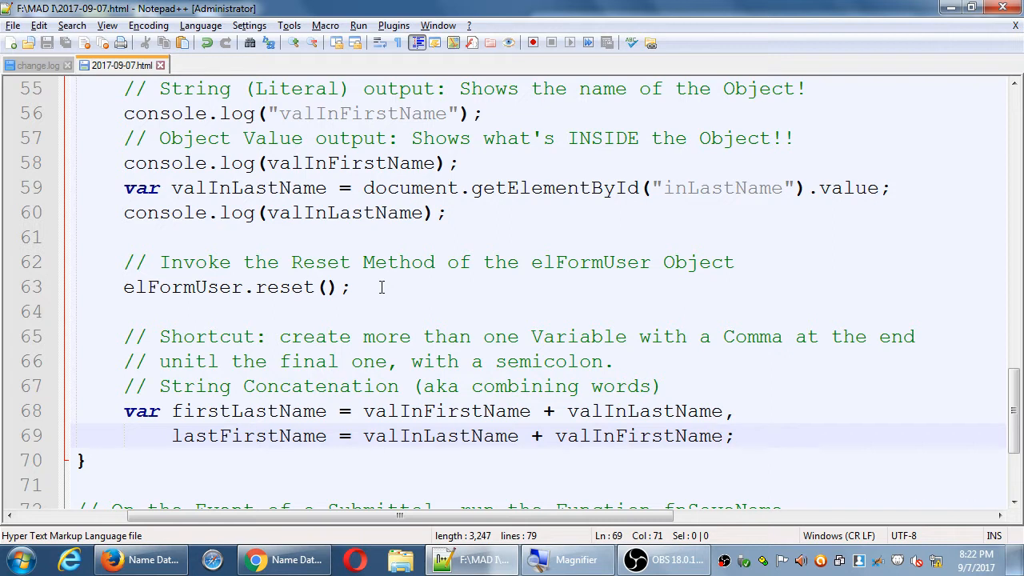
key("End")
key("Return")
key("Return")
key("BackSpace")
type("console.log();")
scroll(382, 288, "down", 2)
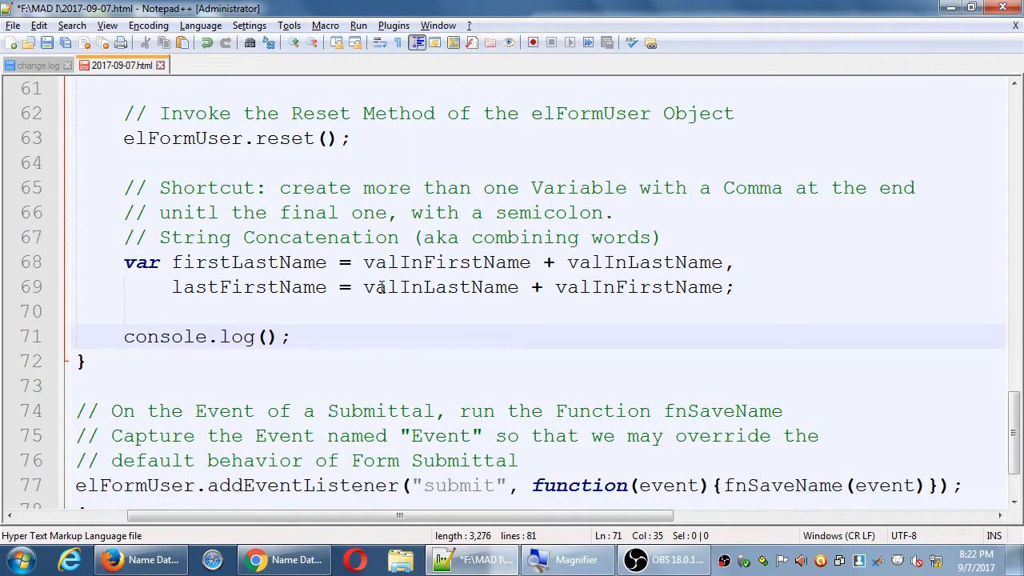
Pass firstLastName, lastFirstName to console.log and save
key("Left")
key("Left")
type("firstLane")
key("BackSpace")
key("BackSpace")
type("stName, lastFirstName")
key("ctrl+s")
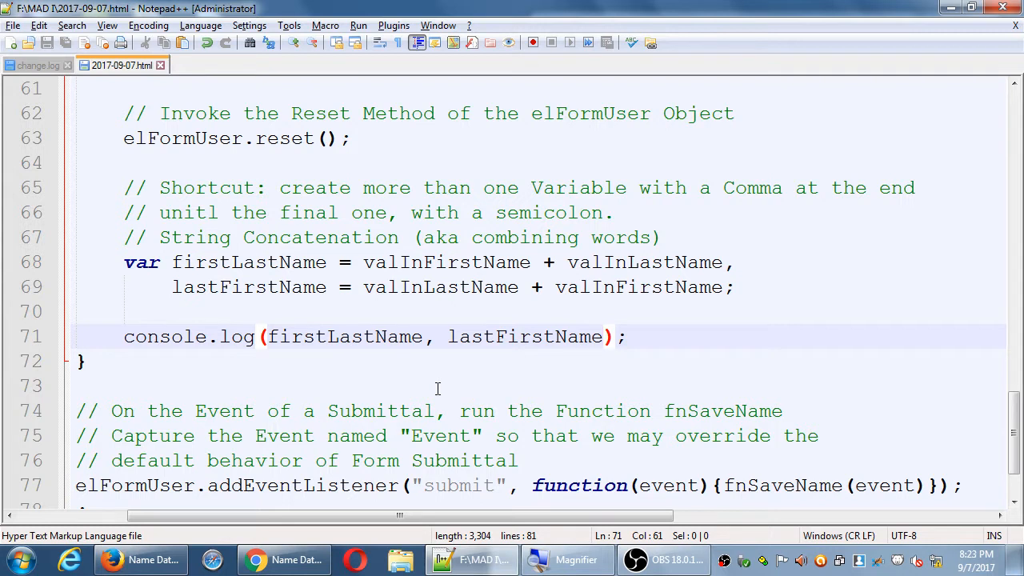
key("Left")
key("Left")
key("Left")
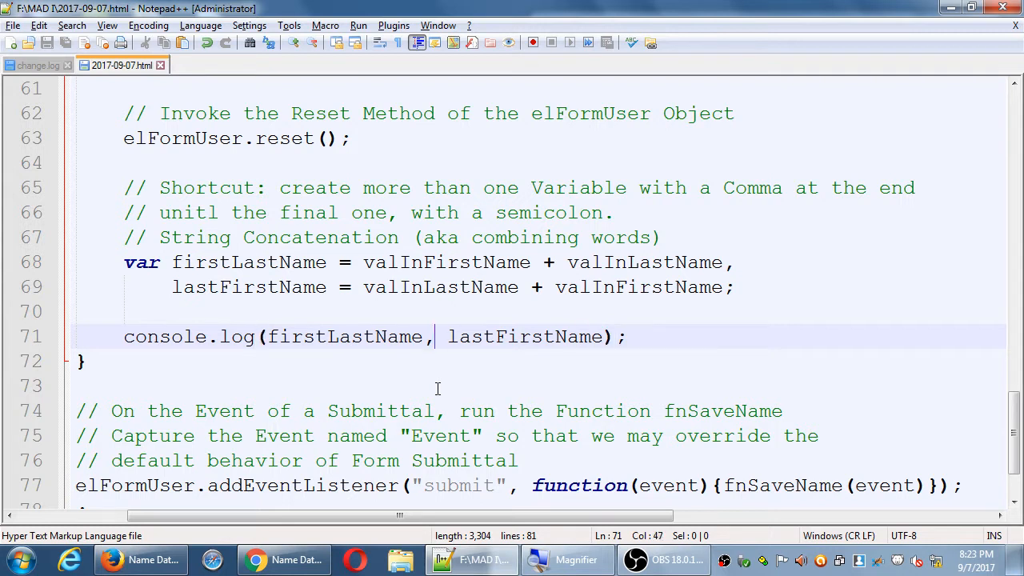
key("shift+Left")
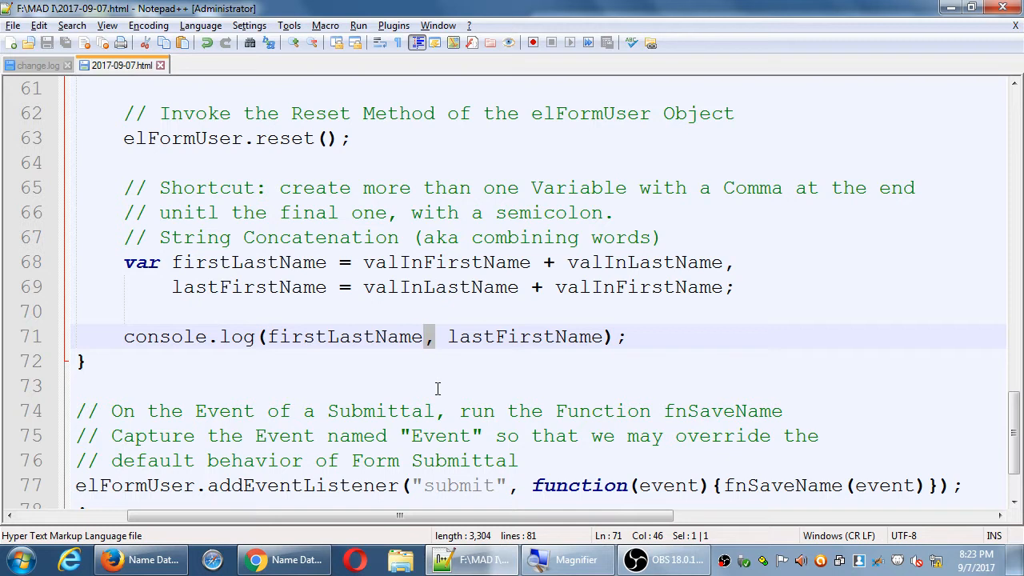
Try lastFirstName on its own indented line, join it back onto one line, and save
key("Right")
key("Return")
key("Tab")
key("Tab")
key("Tab")
key("Tab")
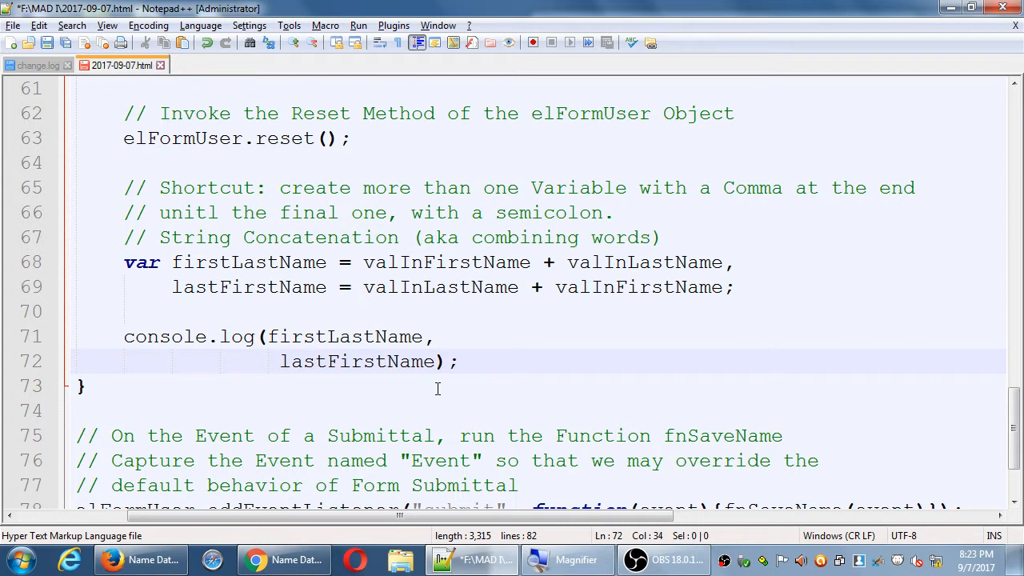
key("shift+Home")
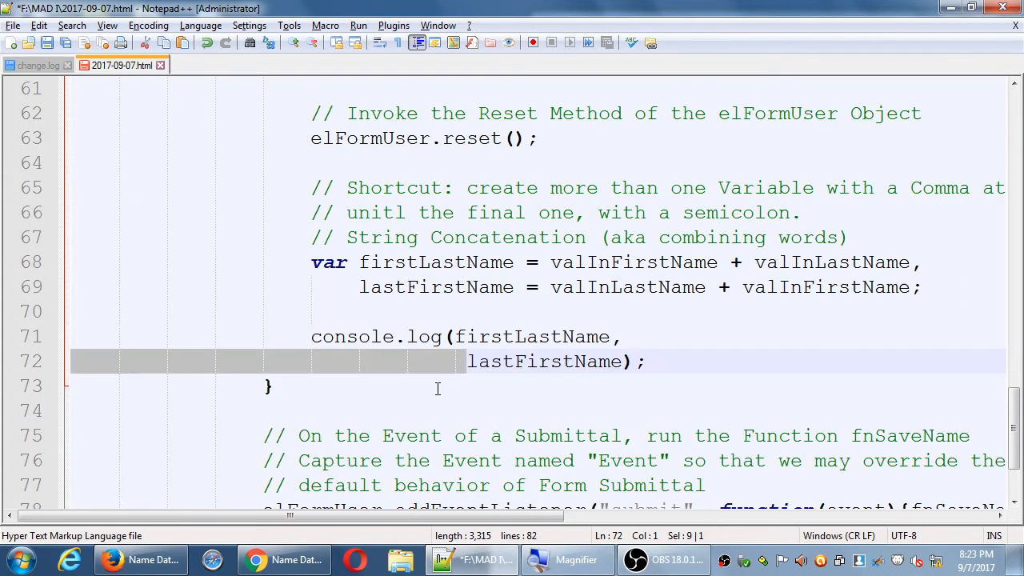
key("Delete")
key("BackSpace")
key("ctrl+s")
key("ctrl+Left")
key("ctrl+shift+Left")
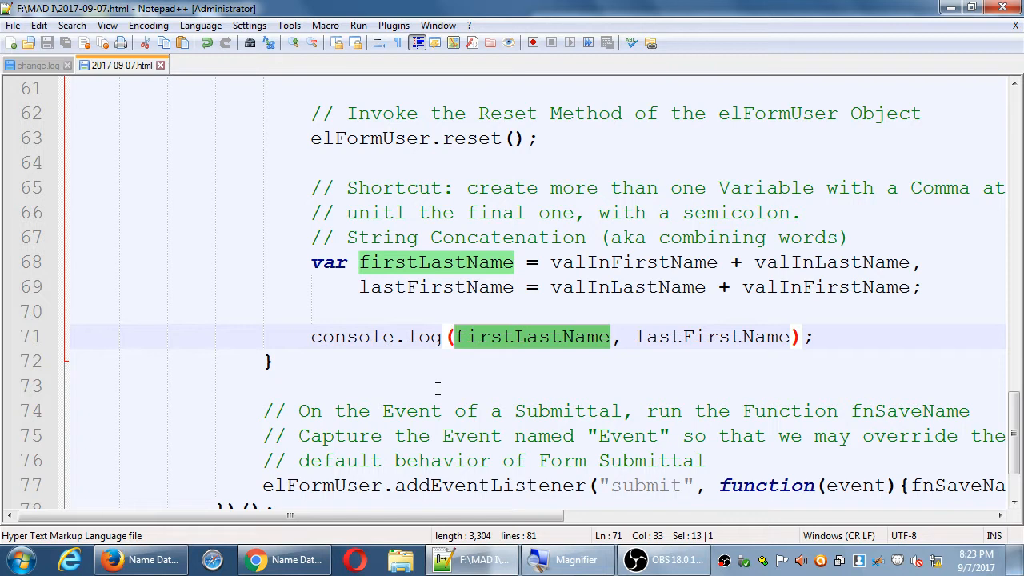
left_click_drag(400, 516, 513, 516)
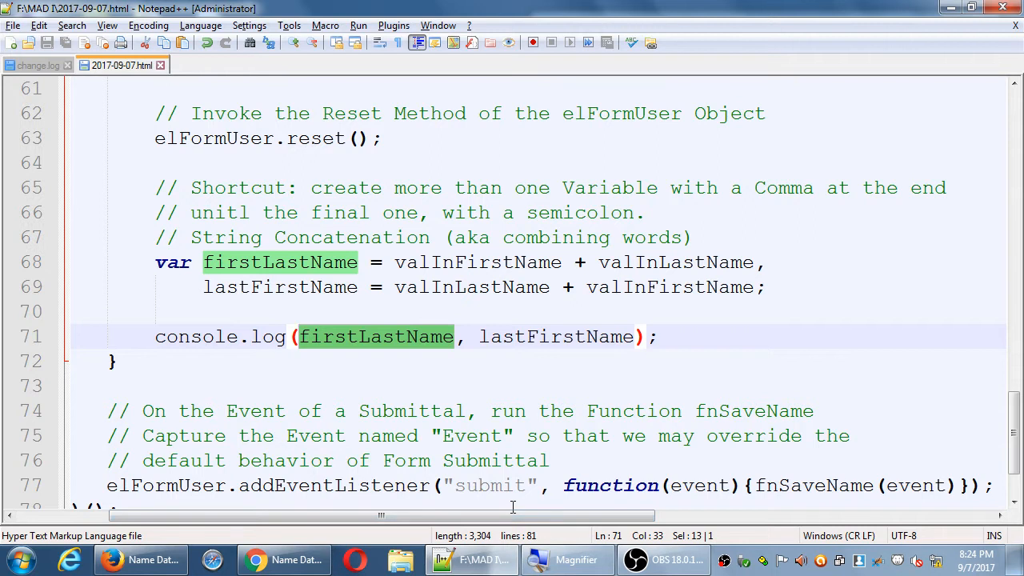
Bring the NameDb page forward with the browser's developer console showing
key("alt+Tab")
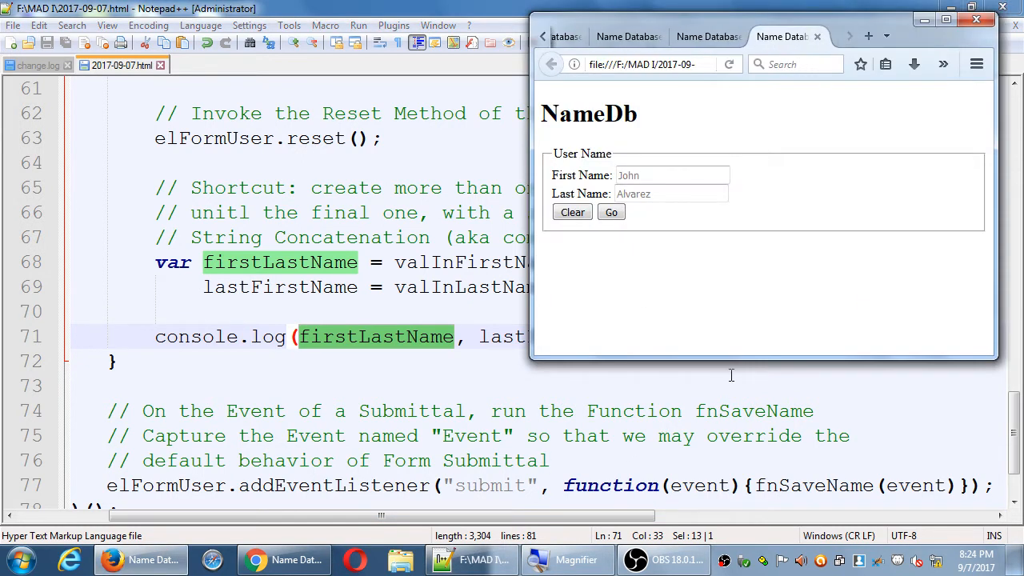
mouse_move(1016, 408)
left_mouse_down()
mouse_move(1016, 448)
mouse_move(1016, 408)
left_mouse_up()
key("alt+Tab")
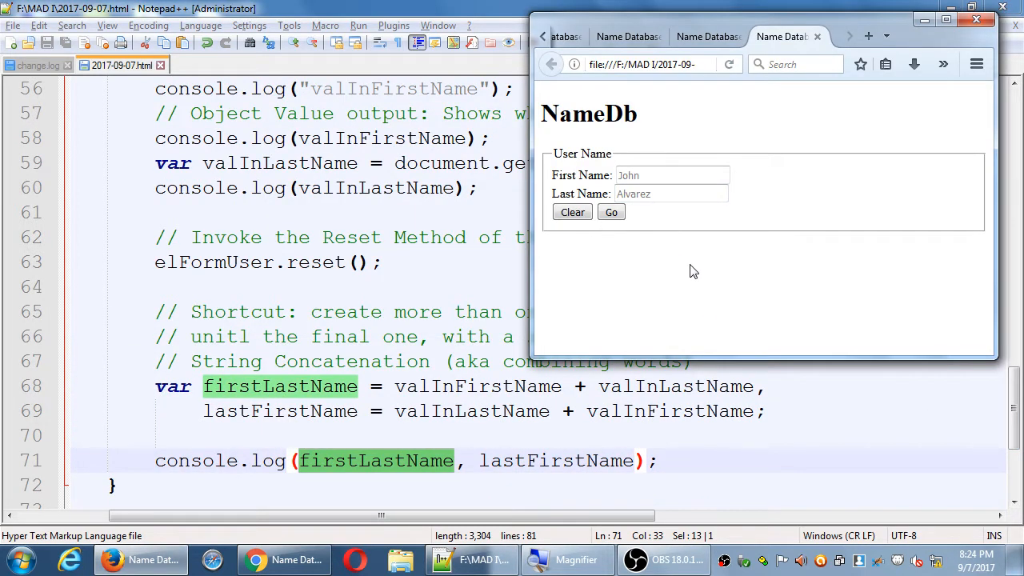
key("F12")
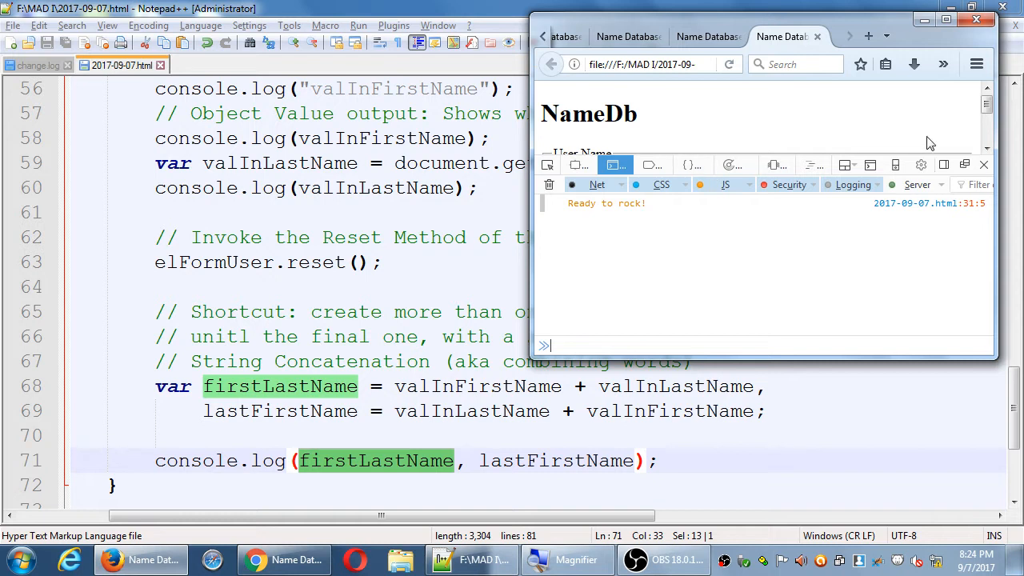
left_click(986, 149)
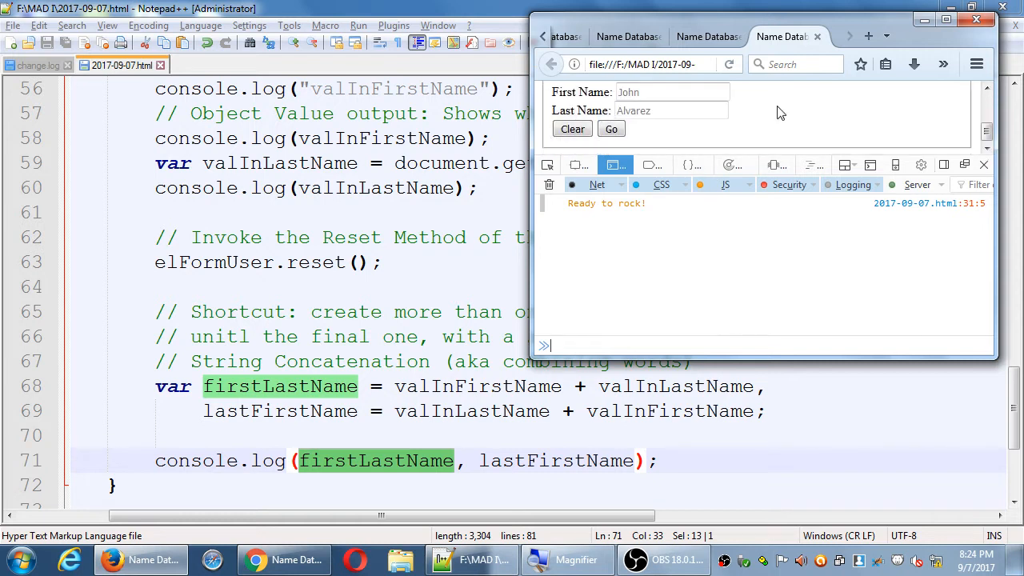
Submit Luke Skywalker so the console logs LukeSkywalker SkywalkerLuke, then return to the code
left_click(672, 92)
type("Luke")
key("Tab")
type("Sky")
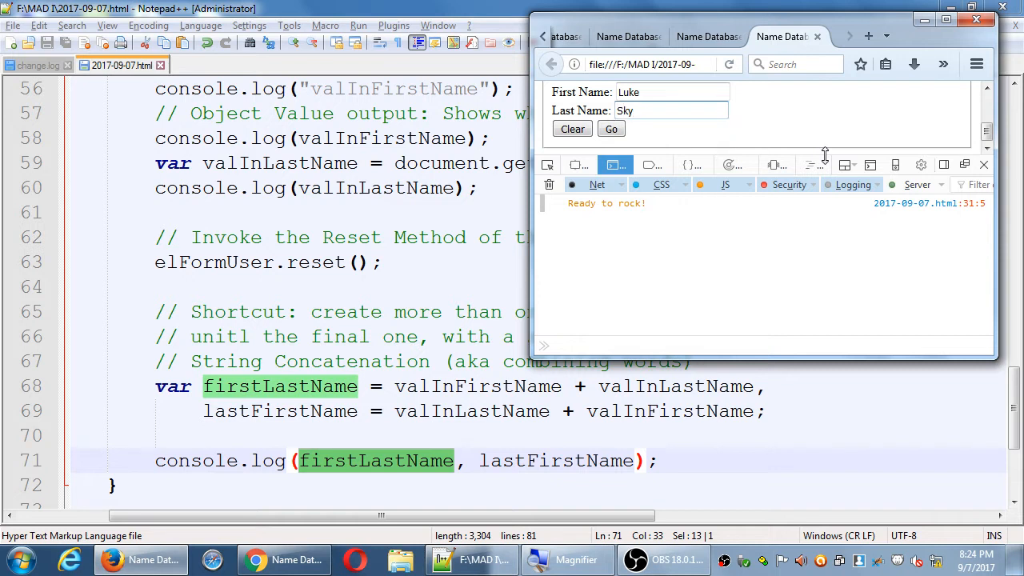
type("waler")
key("BackSpace")
key("BackSpace")
type("ker")
key("Return")
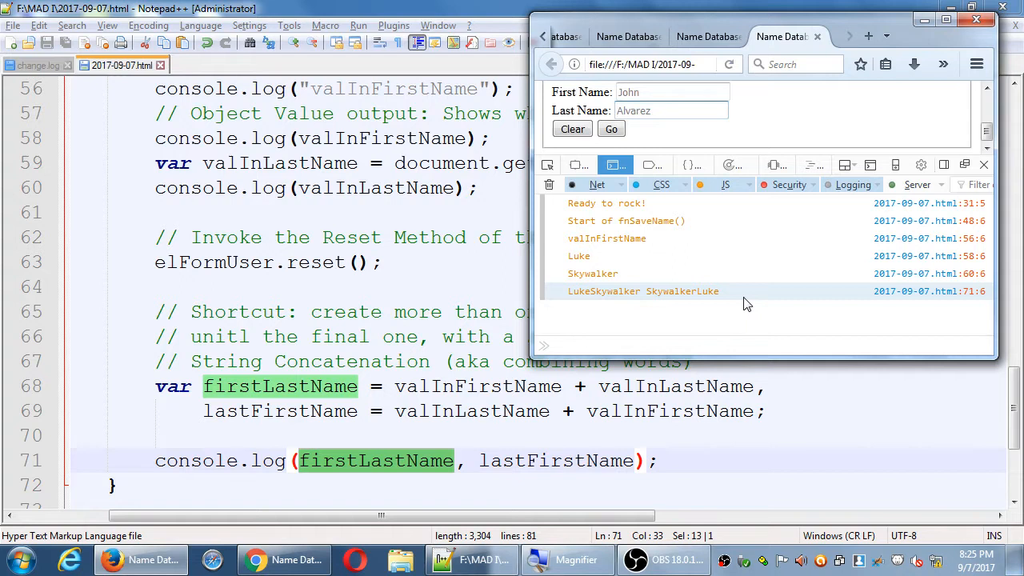
left_click(599, 387)
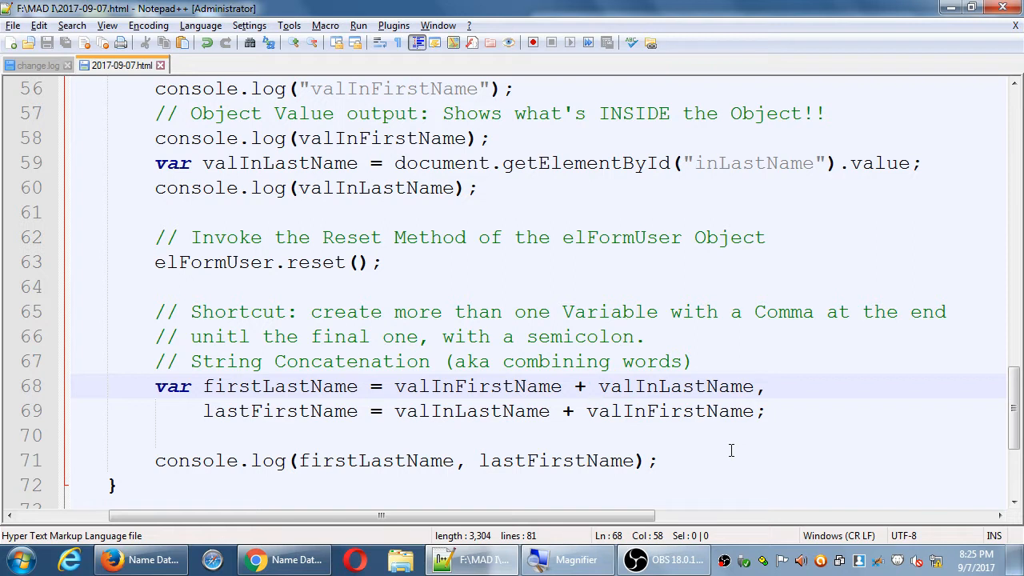
type("\"")
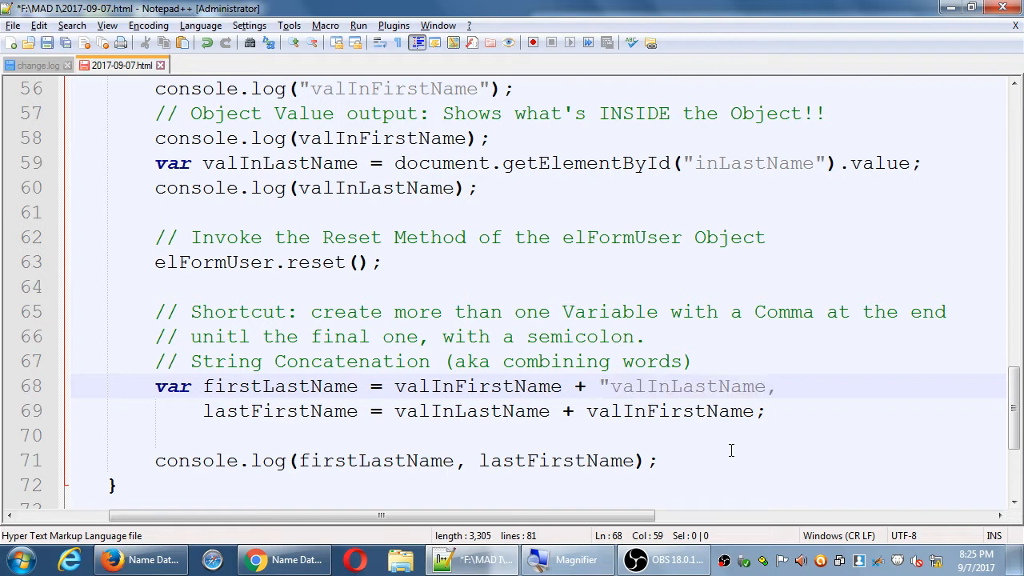
type(" \"")
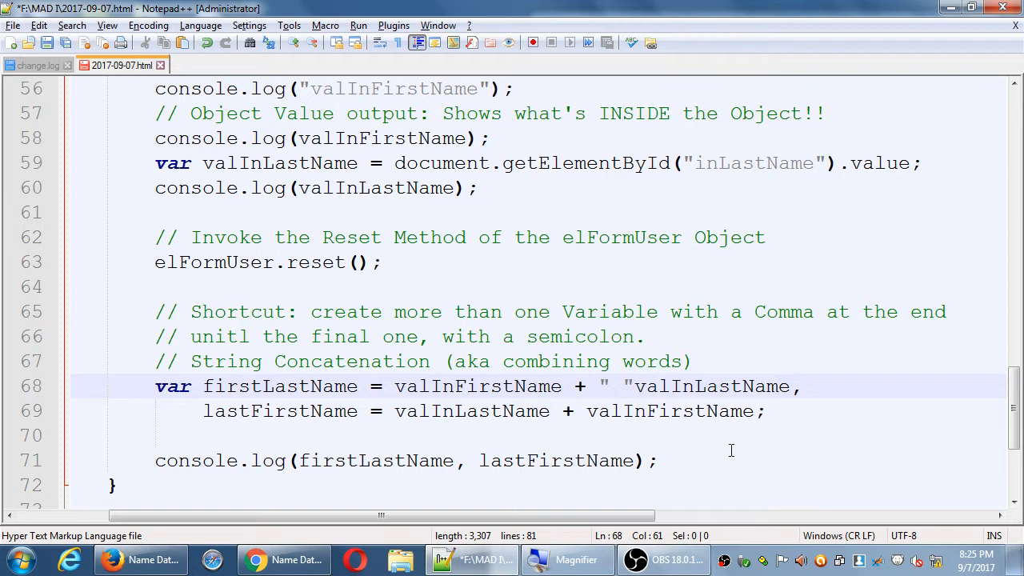
type(" +")
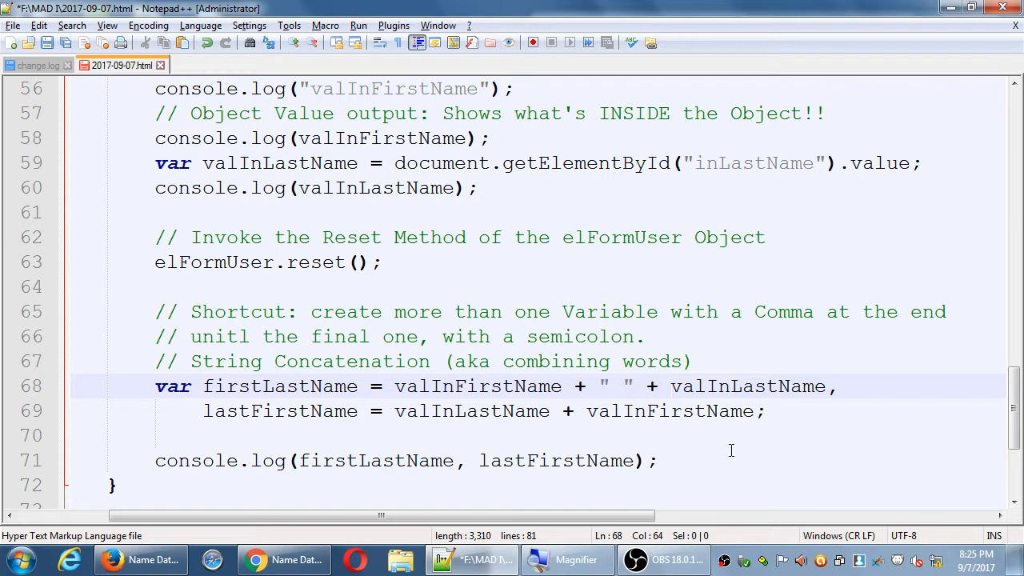
Join firstLastName with " " and lastFirstName with ", " on lines 68-69, saving the file
key("ctrl+s")
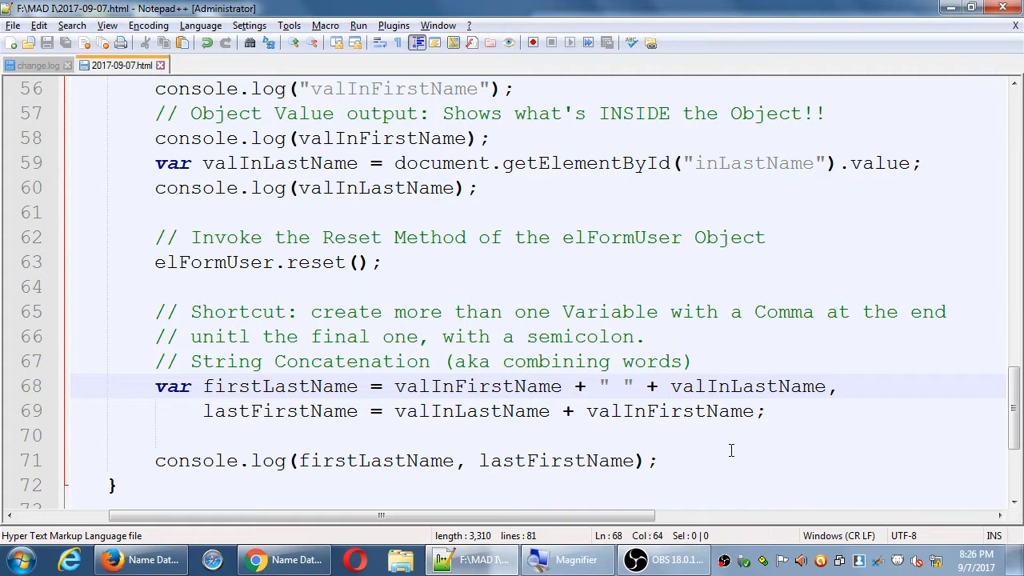
key("Down")
key("ctrl+Left")
key("ctrl+Left")
key("ctrl+Left")
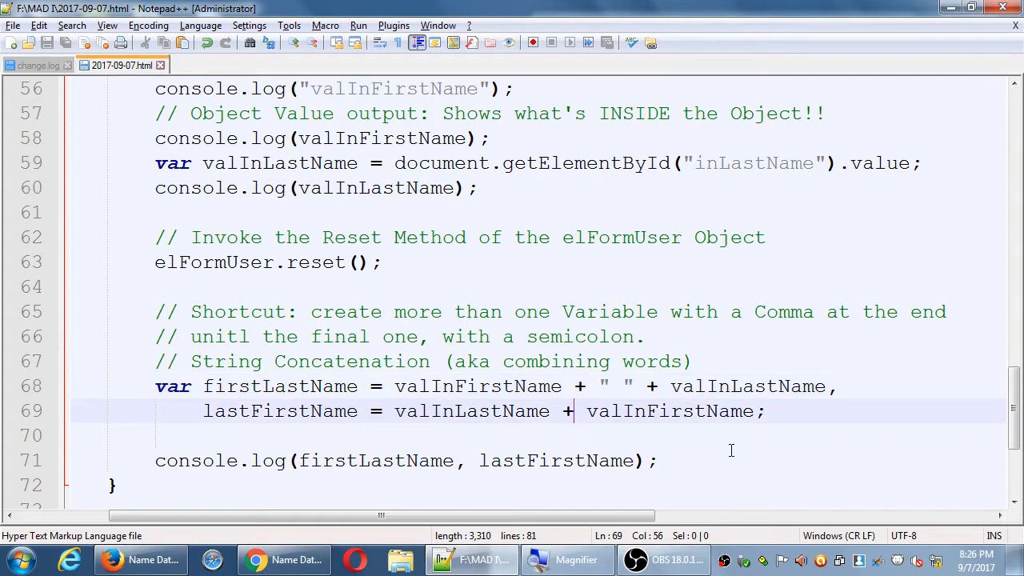
type("\" ")
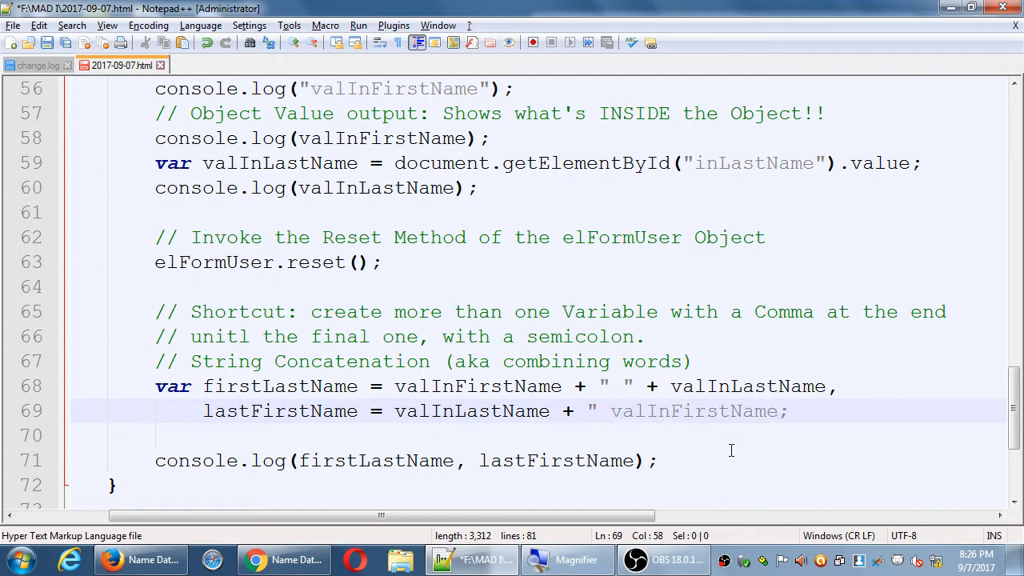
type("\" ")
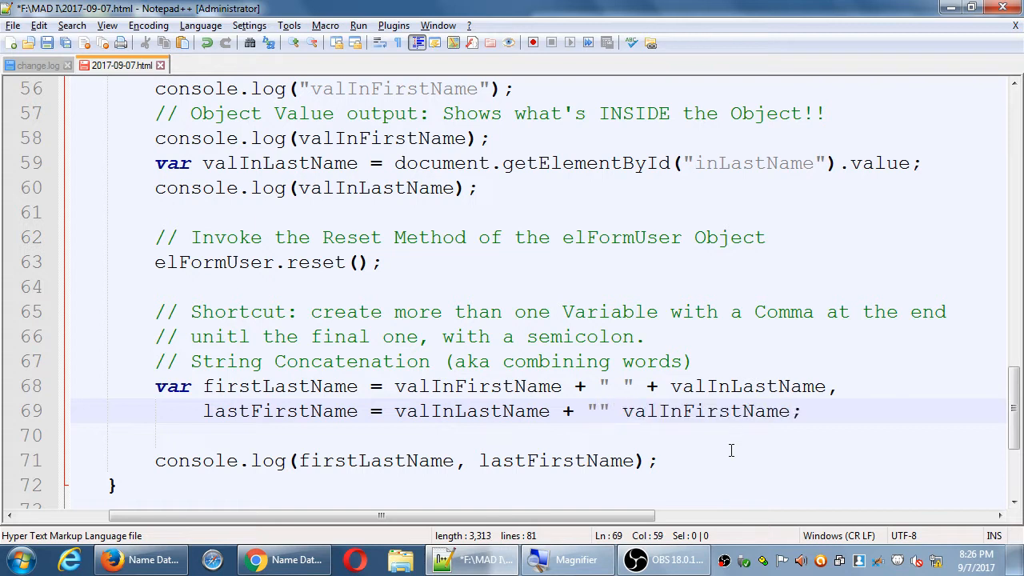
type("+")
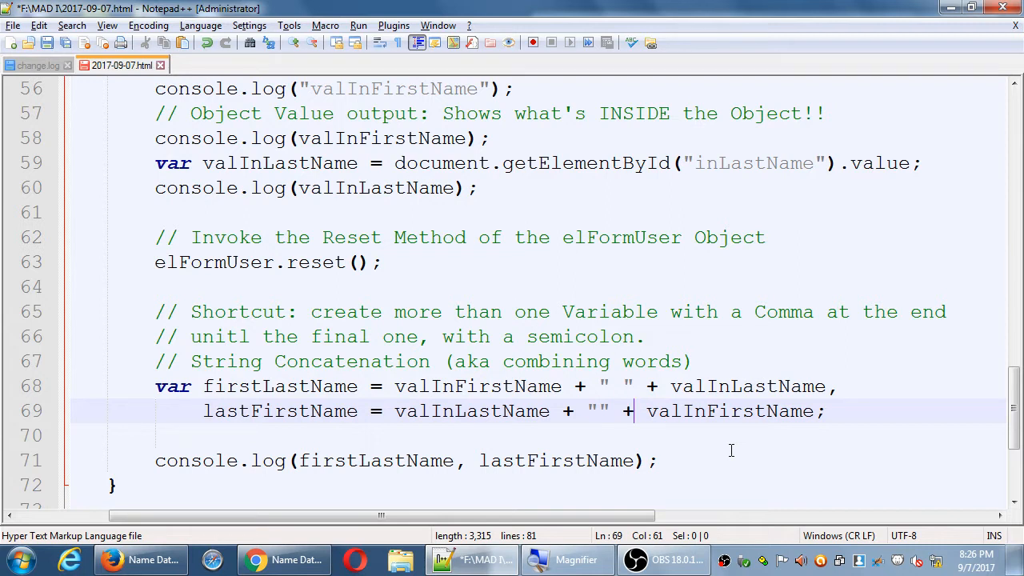
key("Left")
key("Left")
key("Left")
type(",")
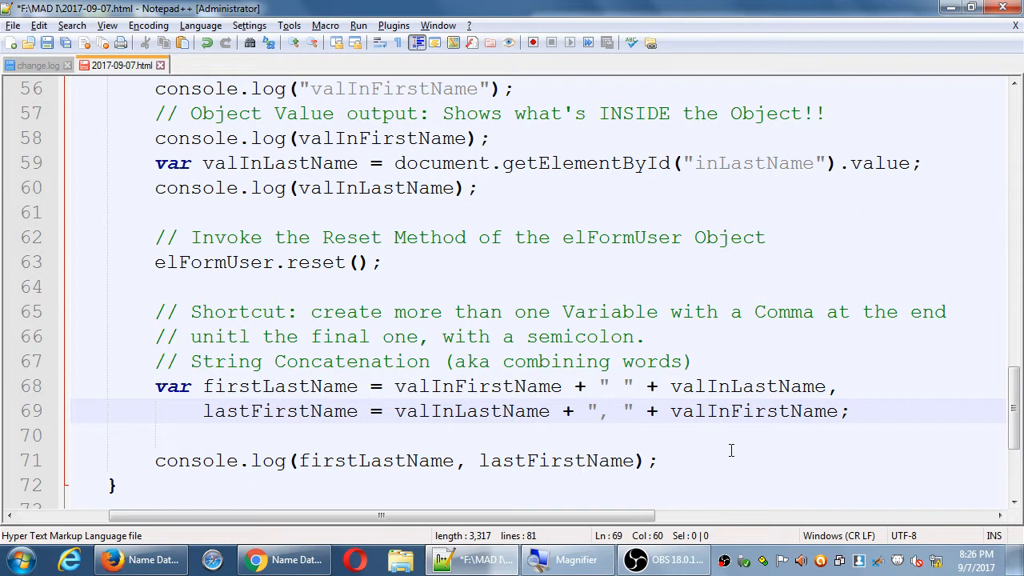
Save, reload the page and submit Han Solo so the console logs 'Han Solo Solo, Han'
key("ctrl+s")
key("alt+Tab")
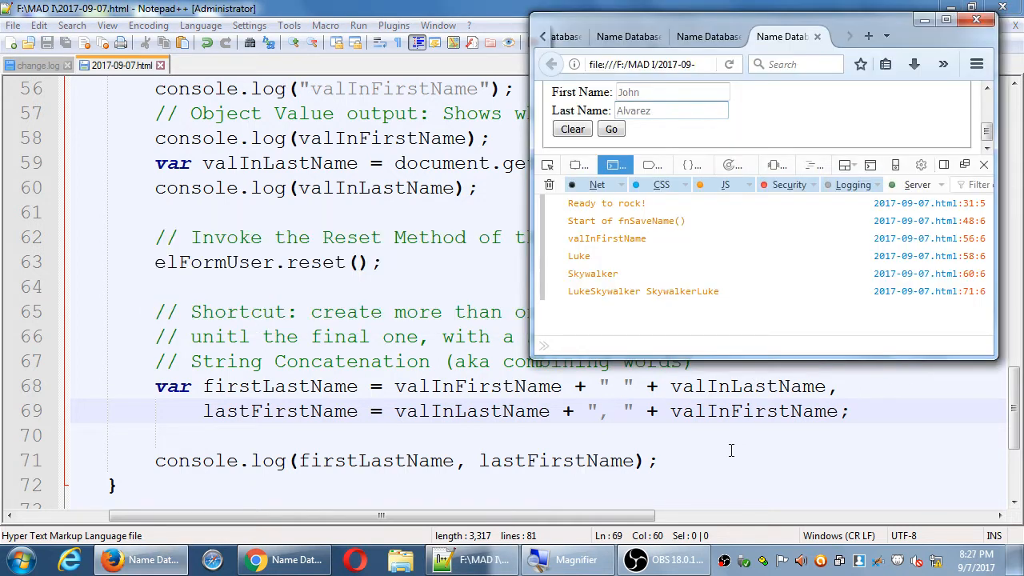
key("F5")
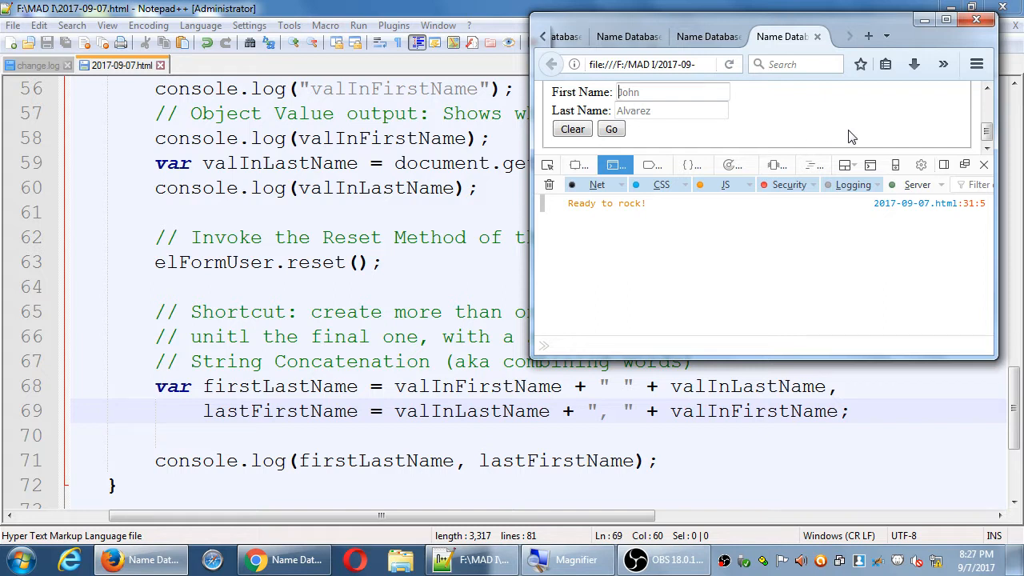
type("Han")
key("Tab")
type("Solo")
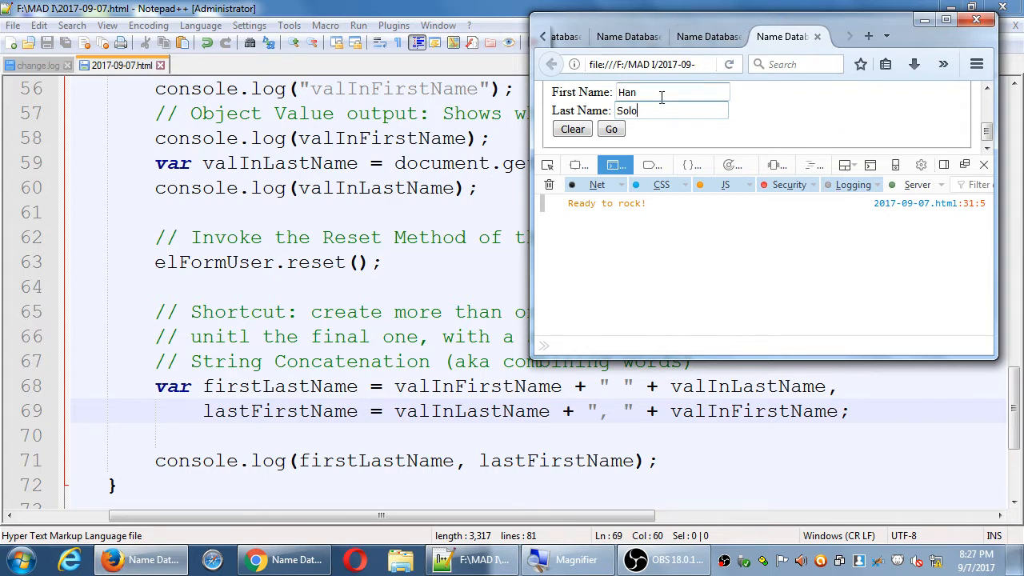
key("Return")
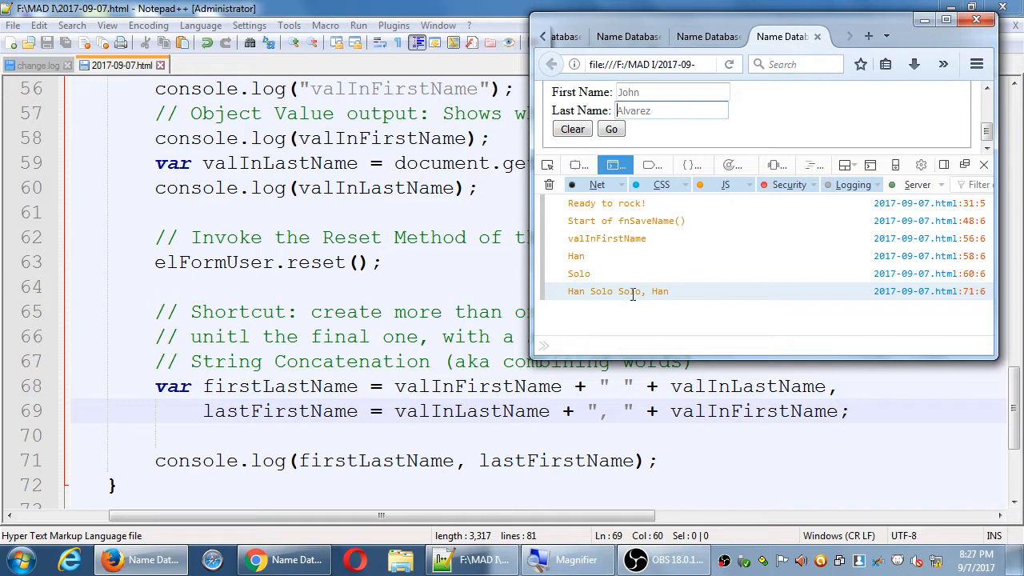
left_click(301, 461)
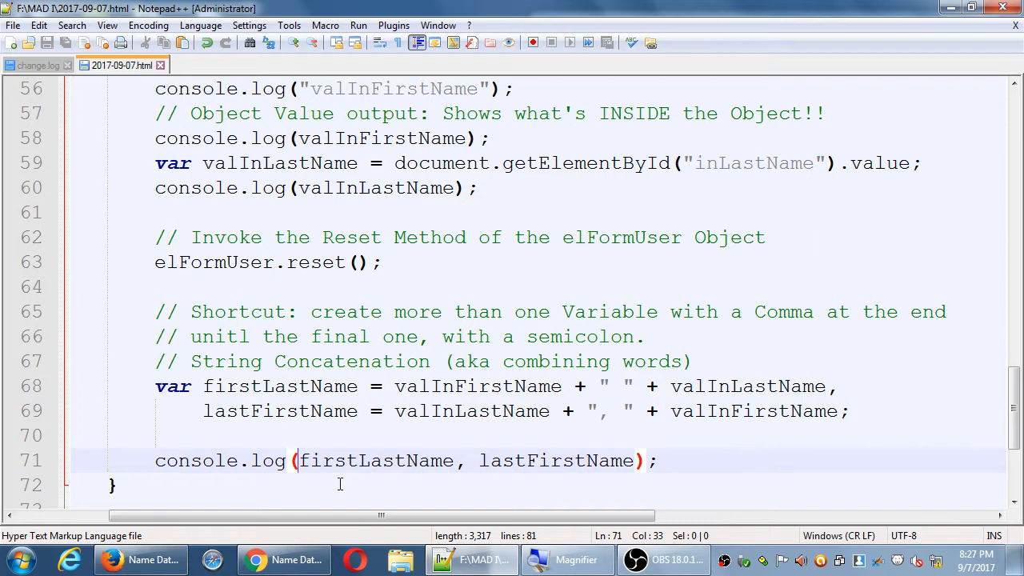
type("\"\" +")
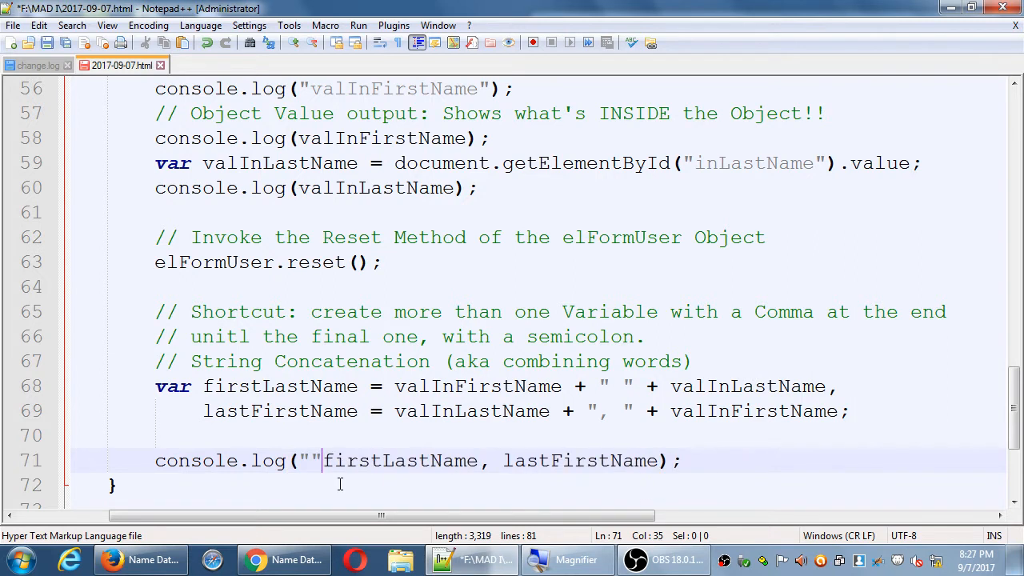
Prefix line 71's console.log with "Welcome " + before firstLastName
key("Left")
key("Left")
key("Left")
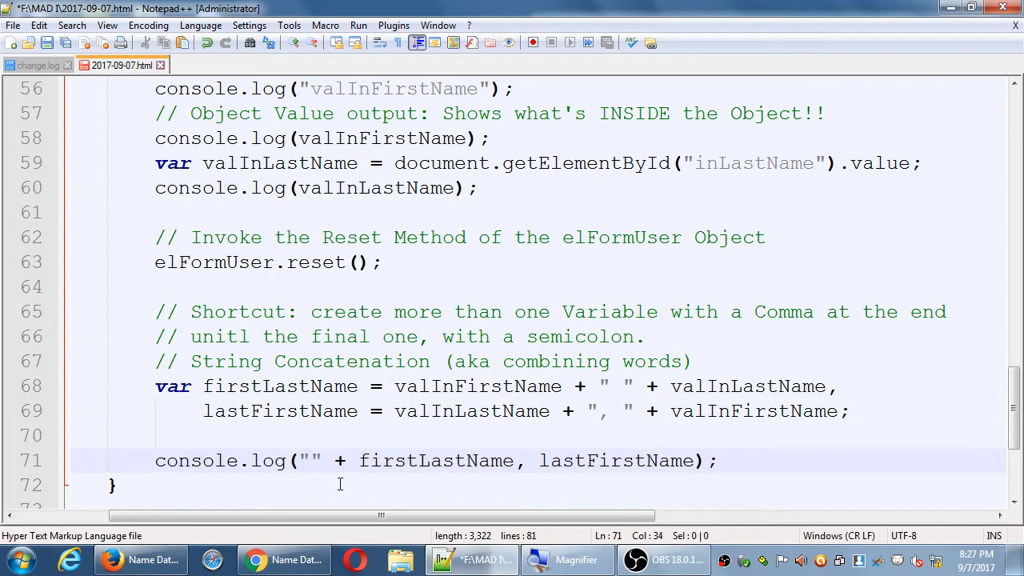
type("Welcome")
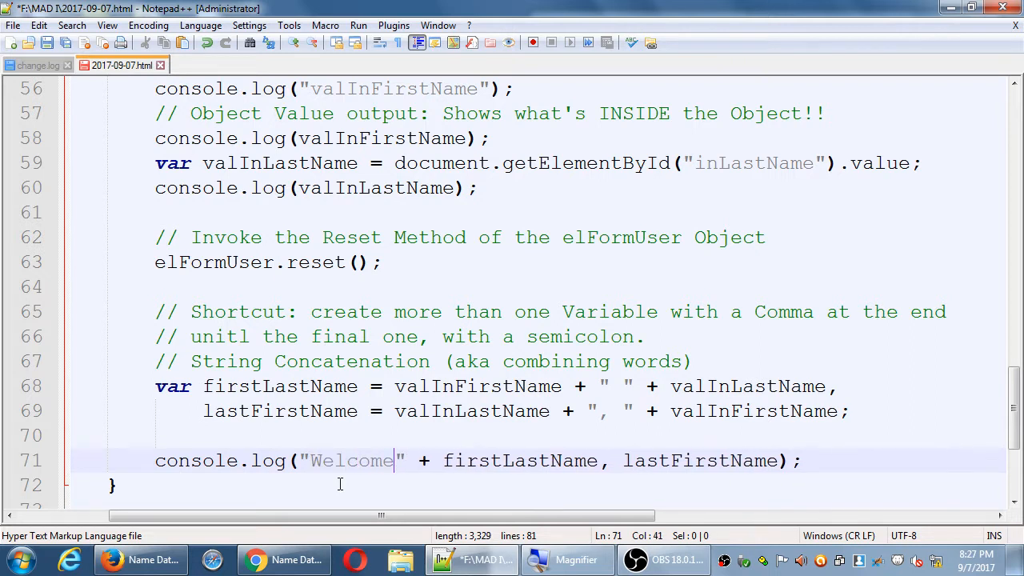
key("Right")
key("Right")
key("shift+Right")
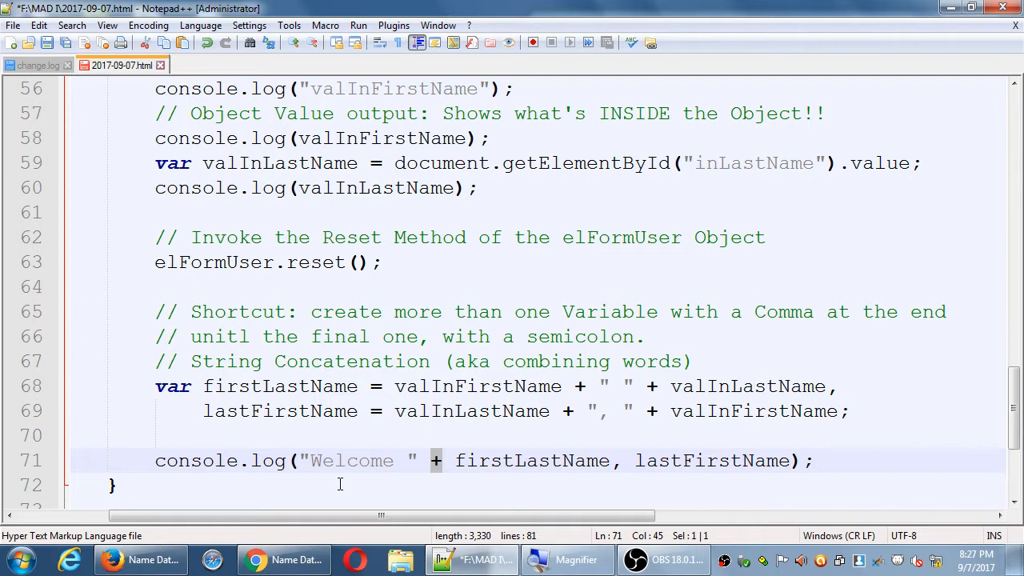
key("Left")
key("Left")
key("Left")
key("shift+Right")
key("shift+ctrl+Left")
key("shift+Left")
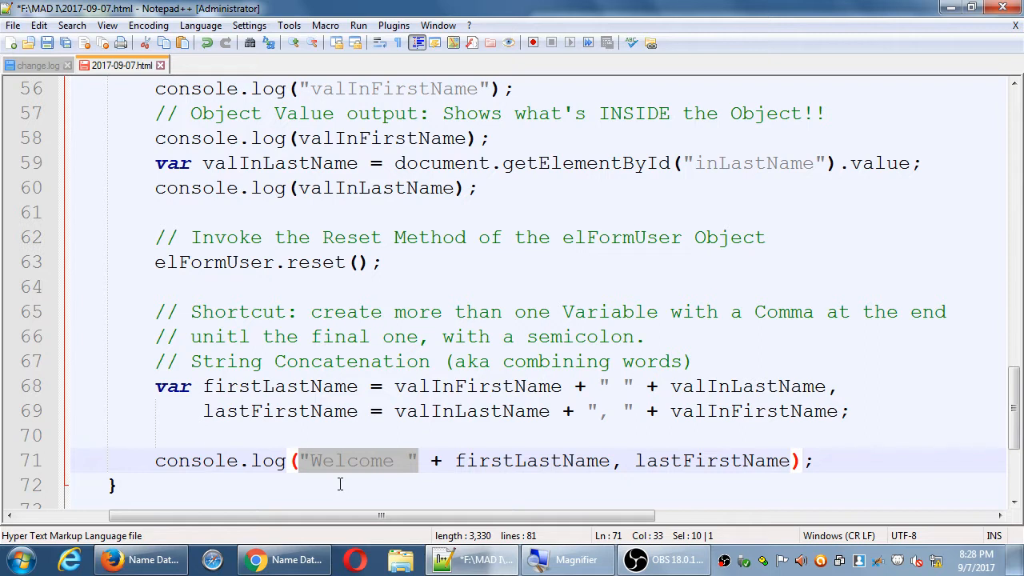
Save, reload and submit Han Solo so the console logs 'Welcome Han Solo Solo, Han'
key("ctrl+s")
key("End")
key("alt+Tab")
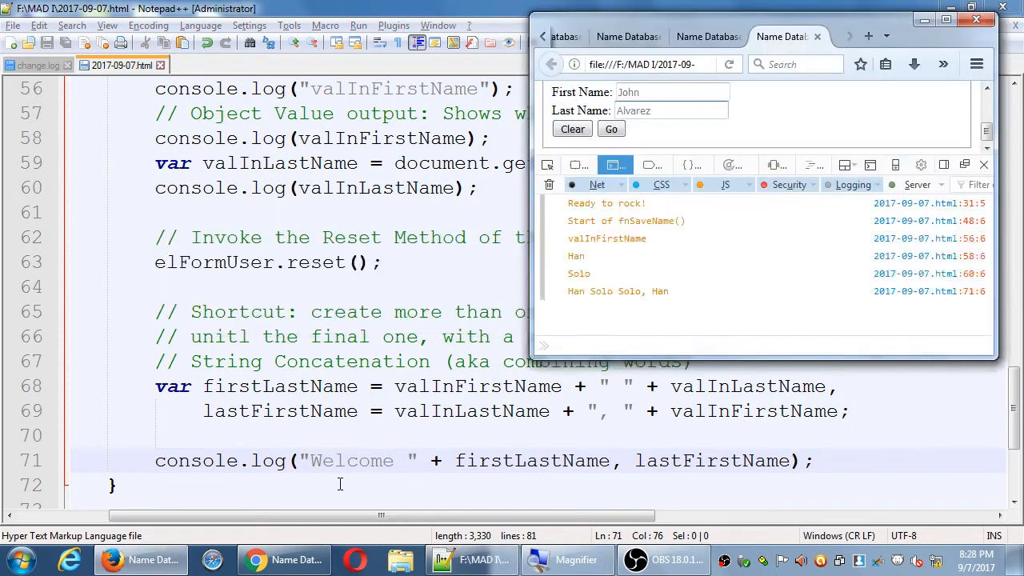
key("F5")
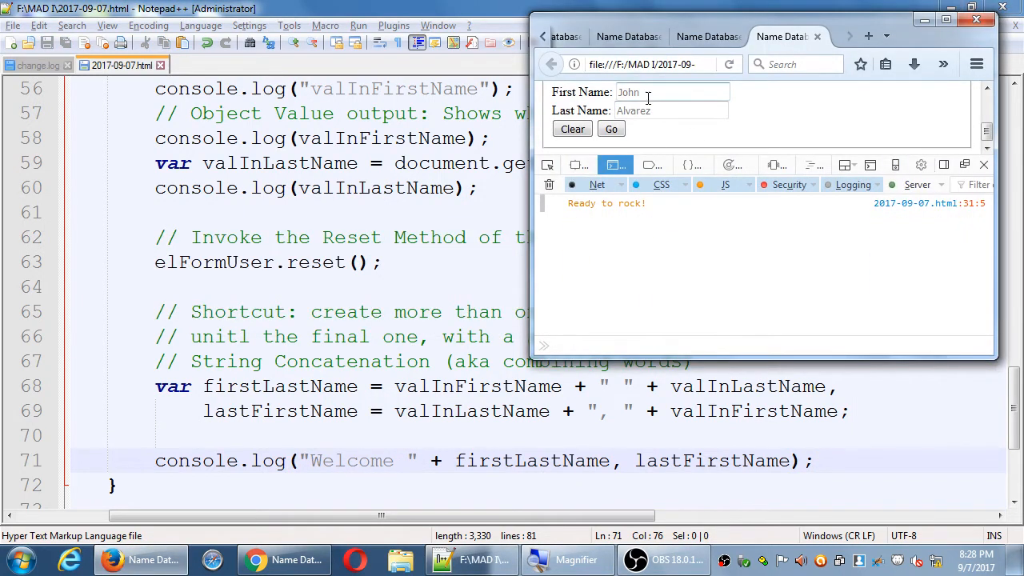
left_click(648, 93)
type("Han")
key("Tab")
type("Solo")
key("Return")
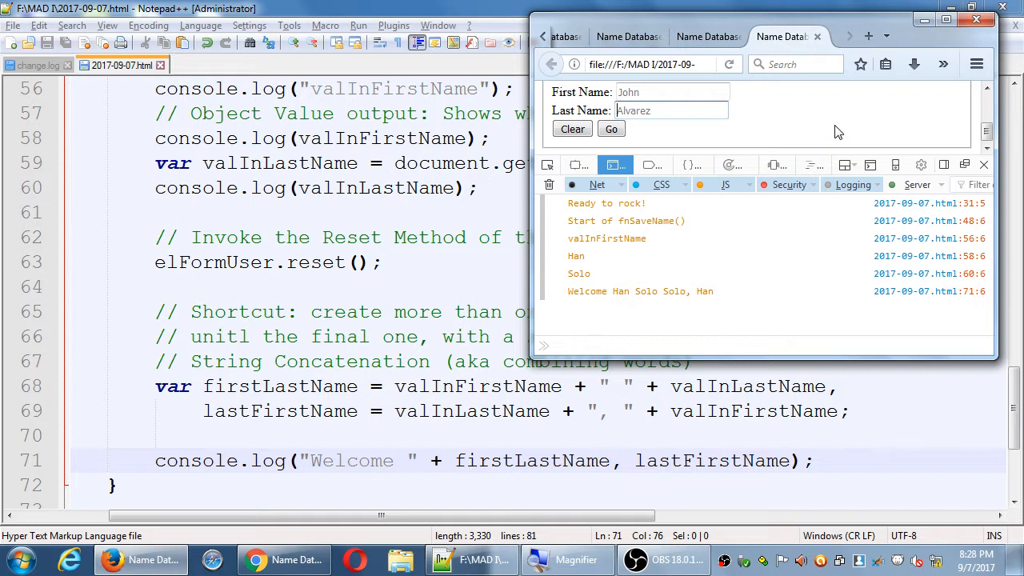
Review the space and comma separators on lines 68 and 69
left_click(625, 388)
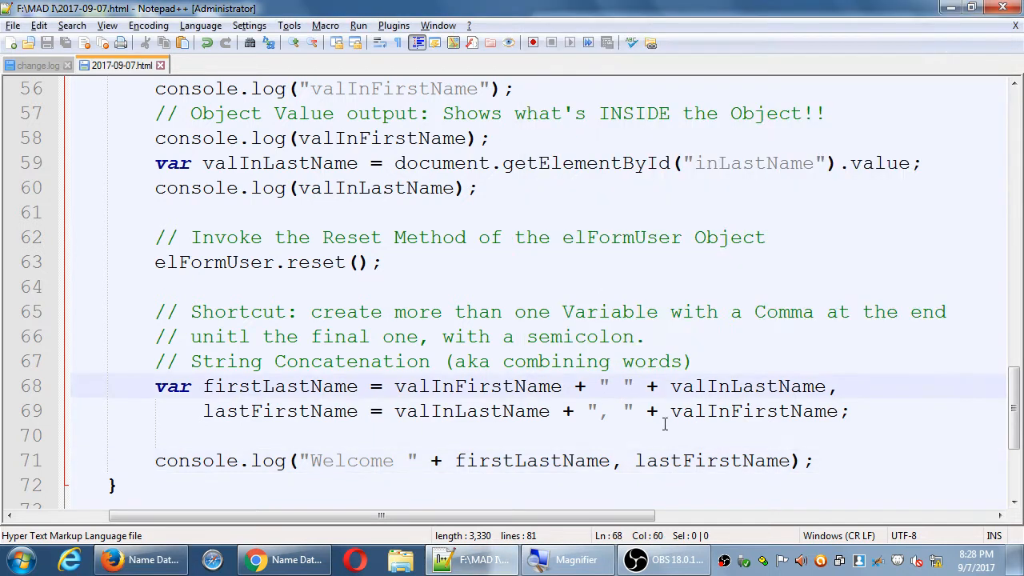
key("shift+Left")
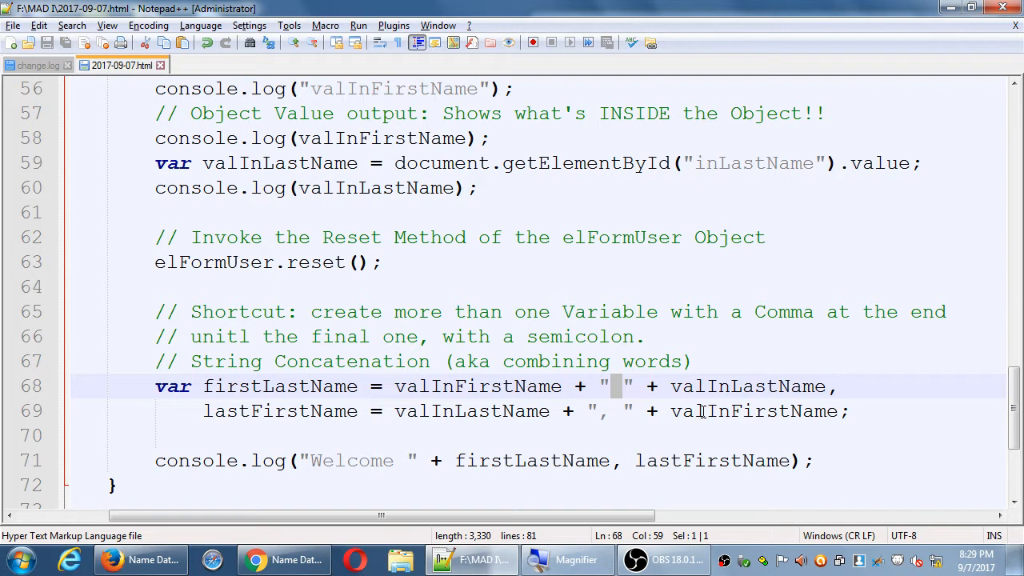
key("Right")
key("Down")
key("Right")
key("Right")
key("Right")
key("Right")
key("Right")
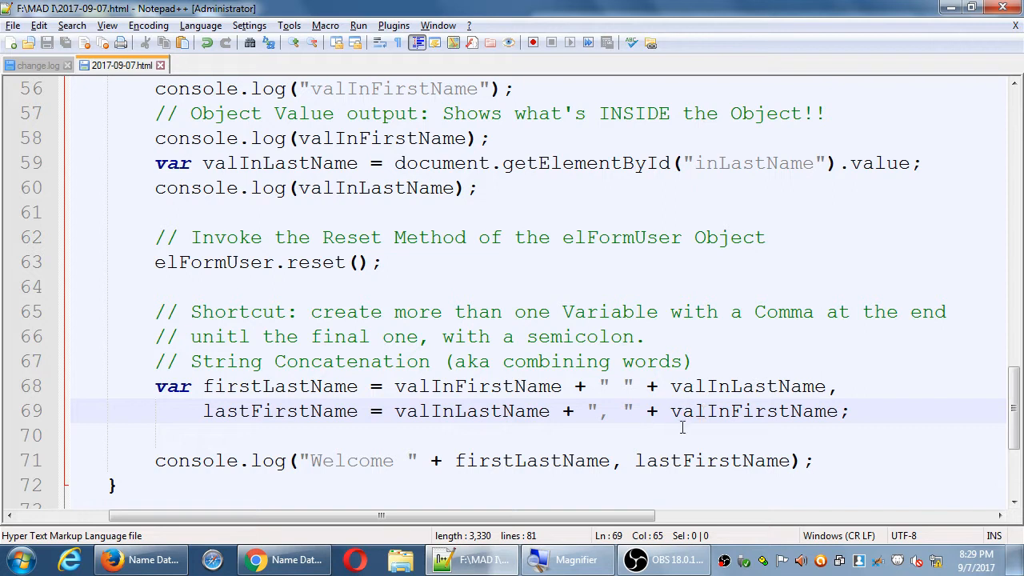
Add "Saving user record: " + lastFirstName as console.log's second argument on line 71
left_click(640, 460)
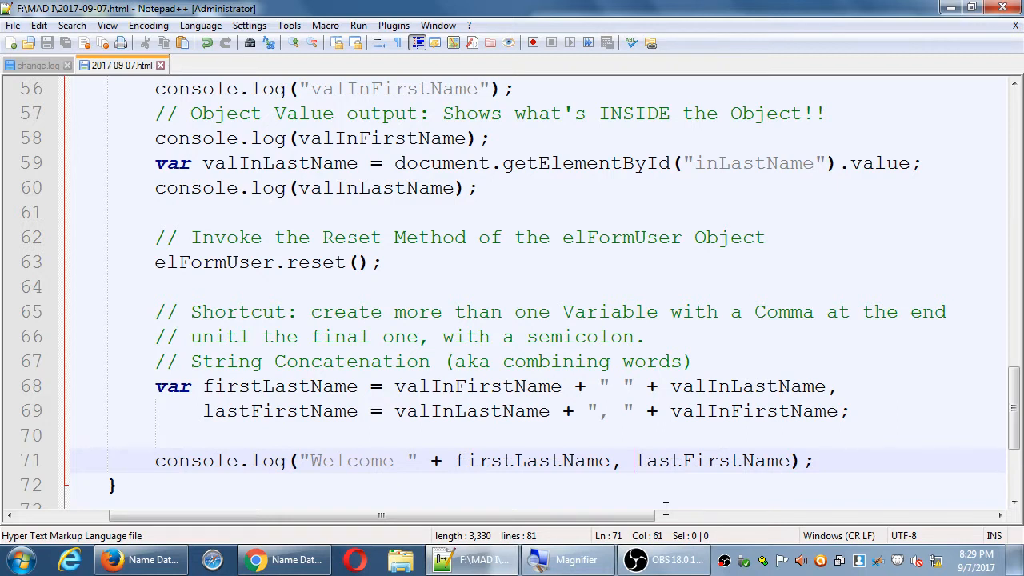
type("\"\" +")
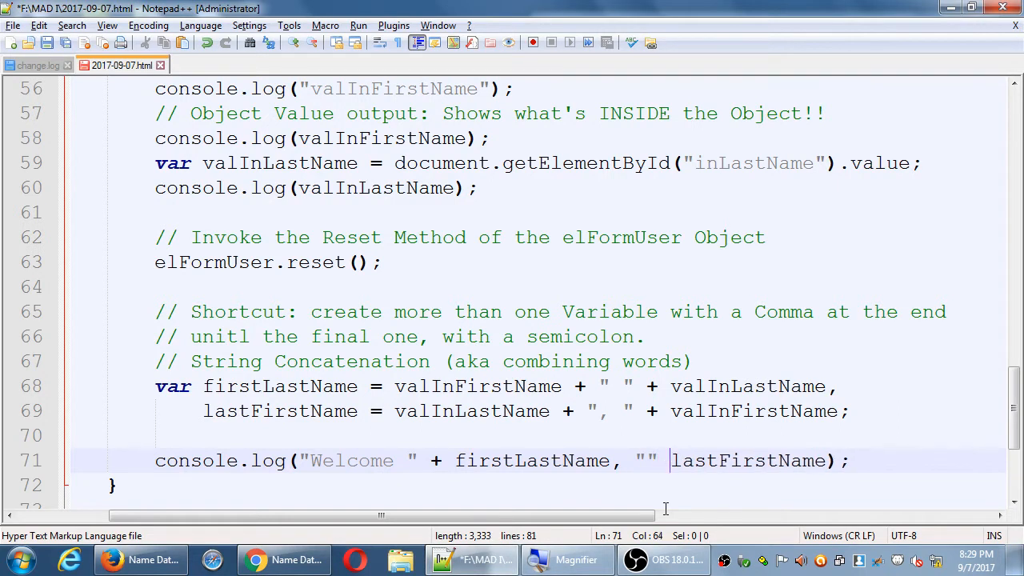
key("Left")
key("Left")
key("Left")
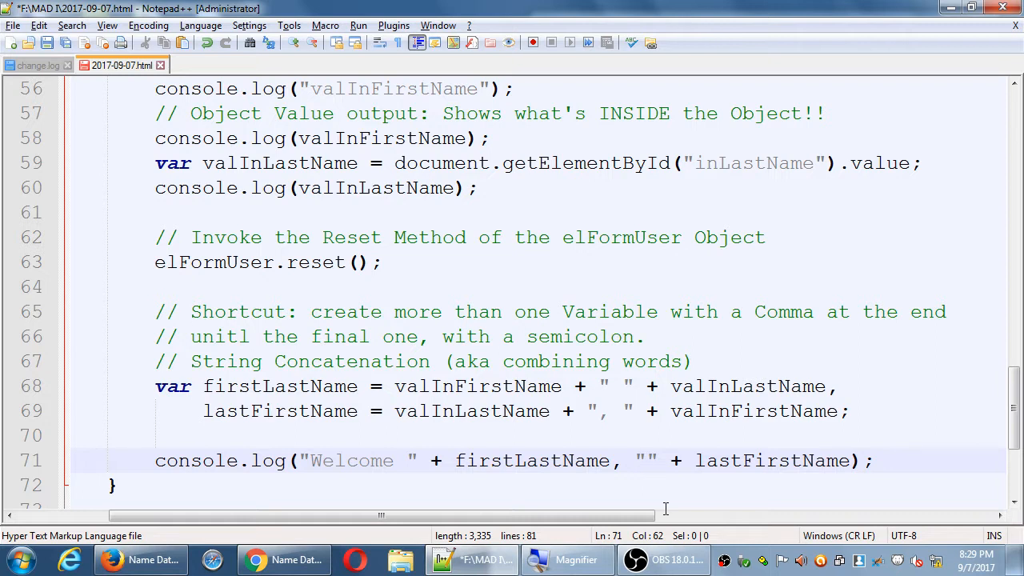
type("Saving user record:")
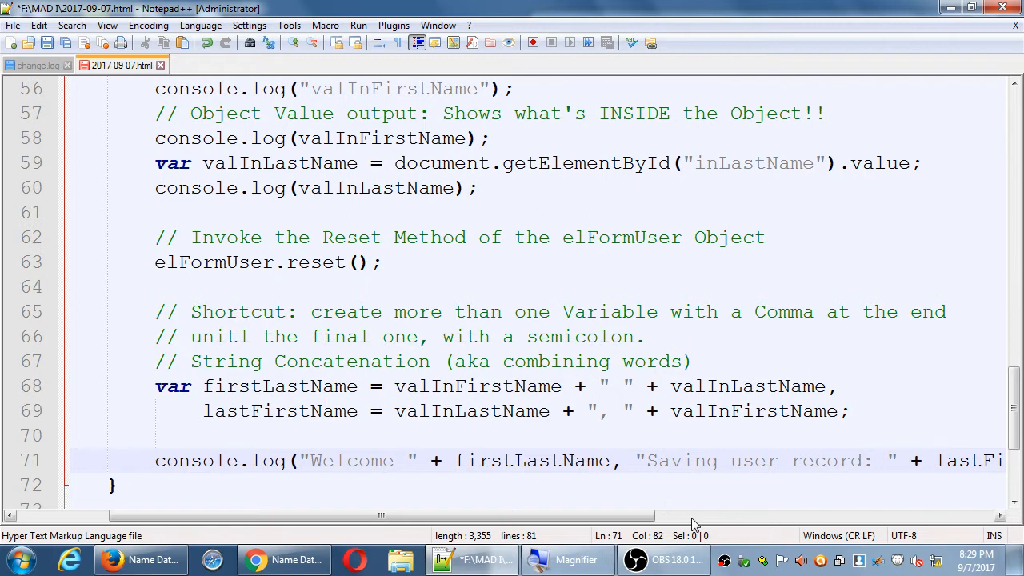
left_click_drag(644, 516, 744, 516)
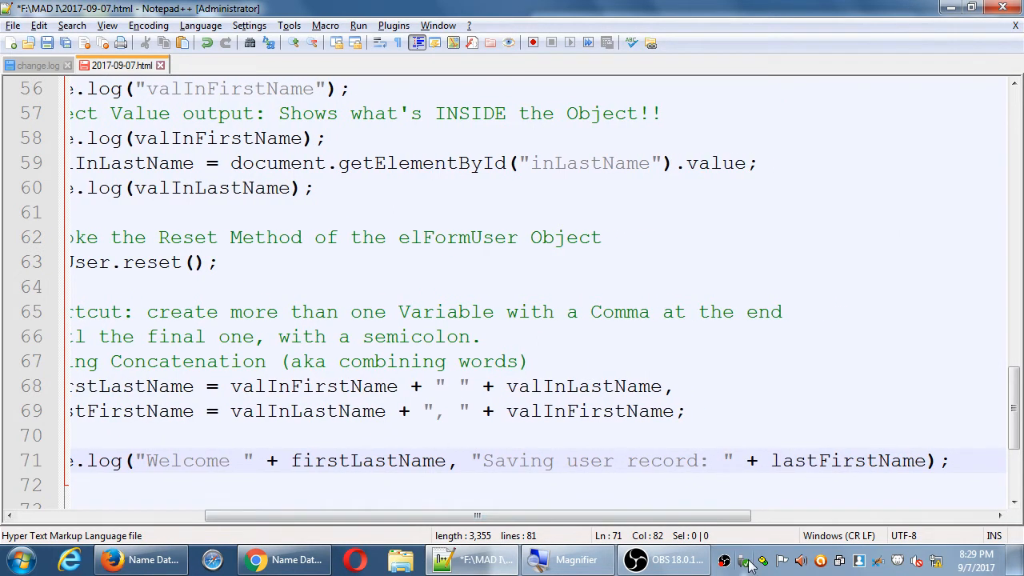
Drop the space after record: and submit test names to check the log output
key("BackSpace")
key("alt+Tab")
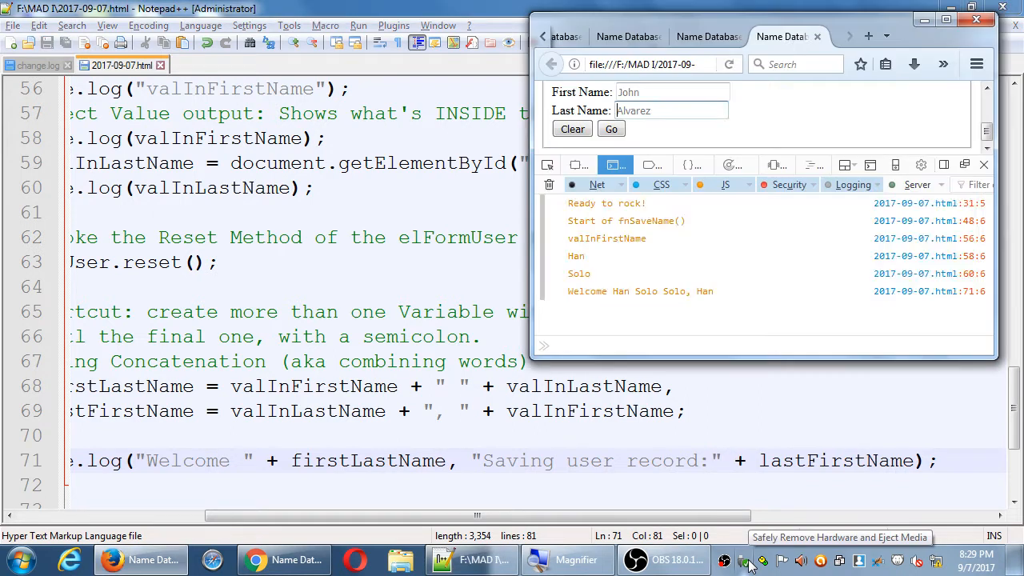
left_click(656, 94)
type("Han")
key("Tab")
type("Solo")
key("Return")
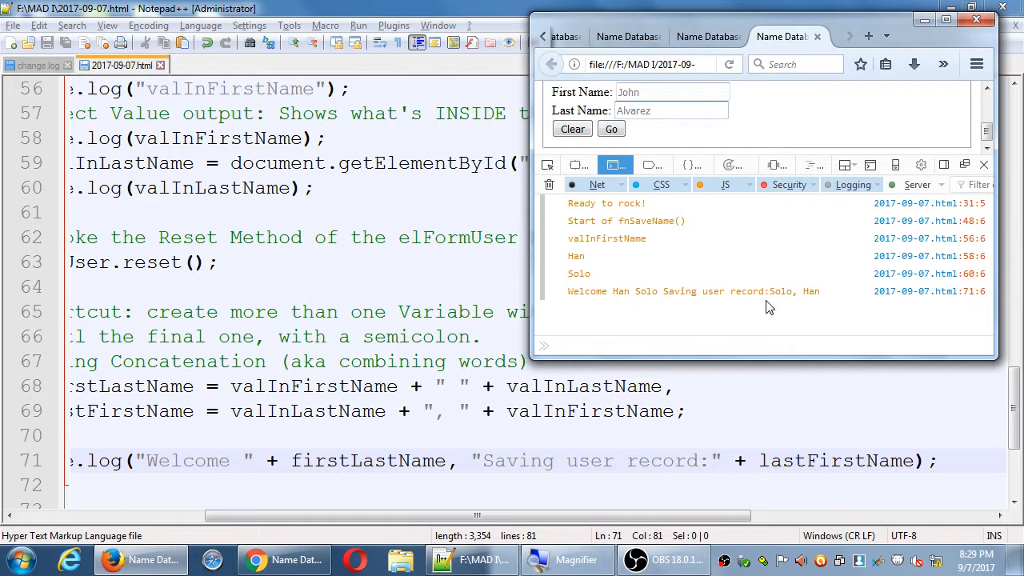
Restore the space, reload, submit Lando Calrissian and widen the browser so log lines fit
key("alt+Tab")
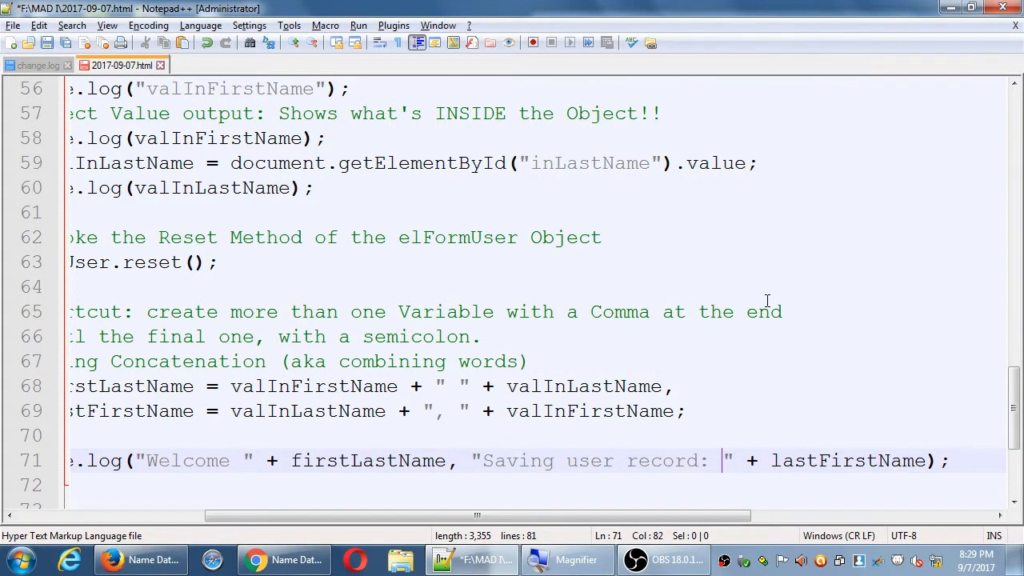
key("alt+Tab")
key("F5")
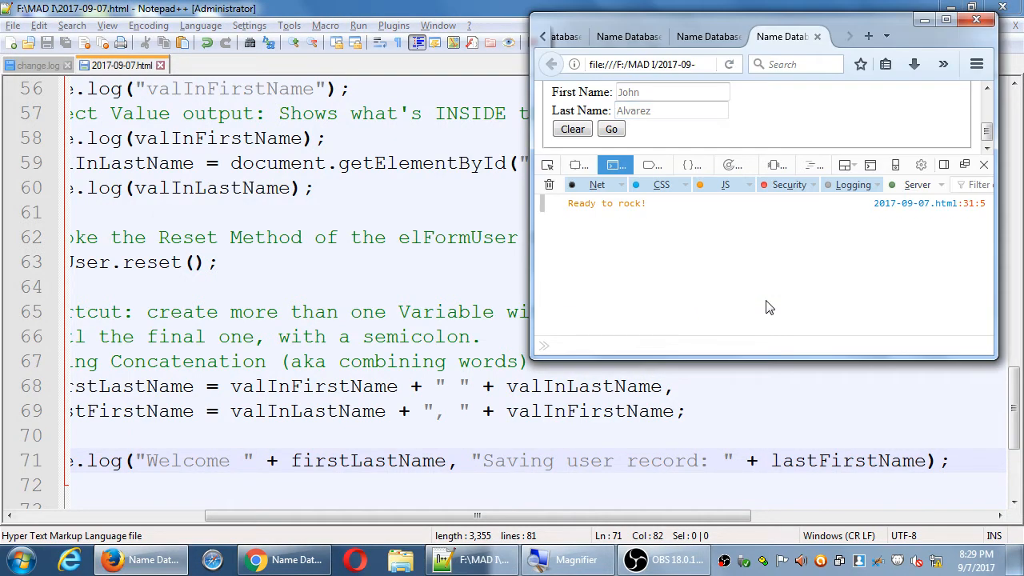
left_click(685, 91)
type("Lando")
key("Tab")
type("Calrissian")
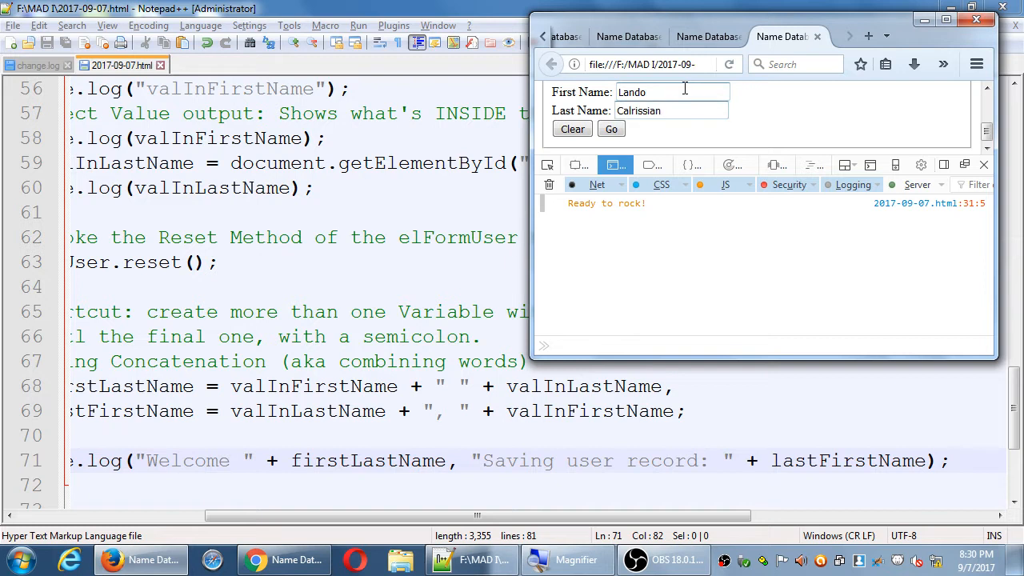
key("Return")
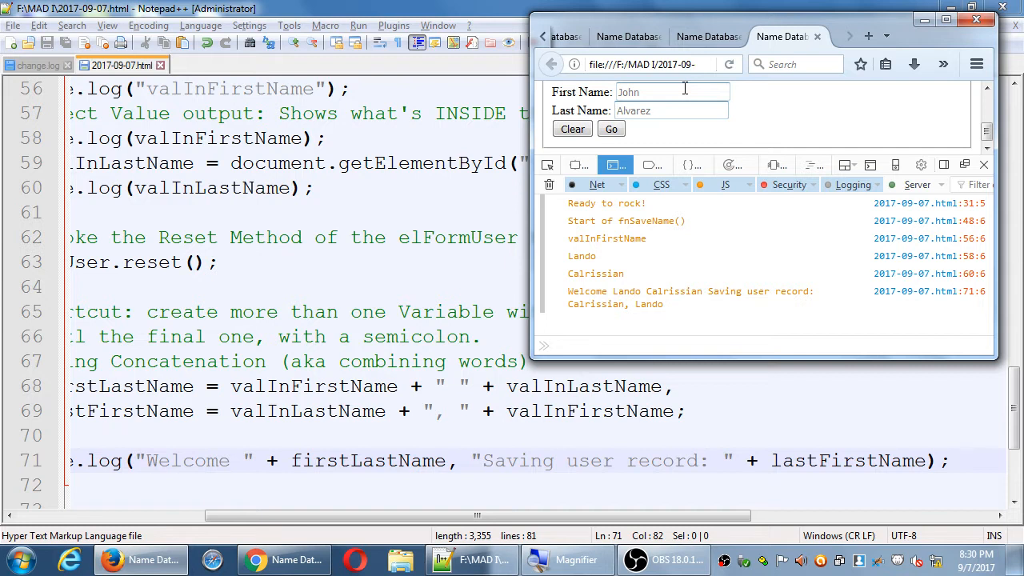
left_click_drag(530, 298, 447, 298)
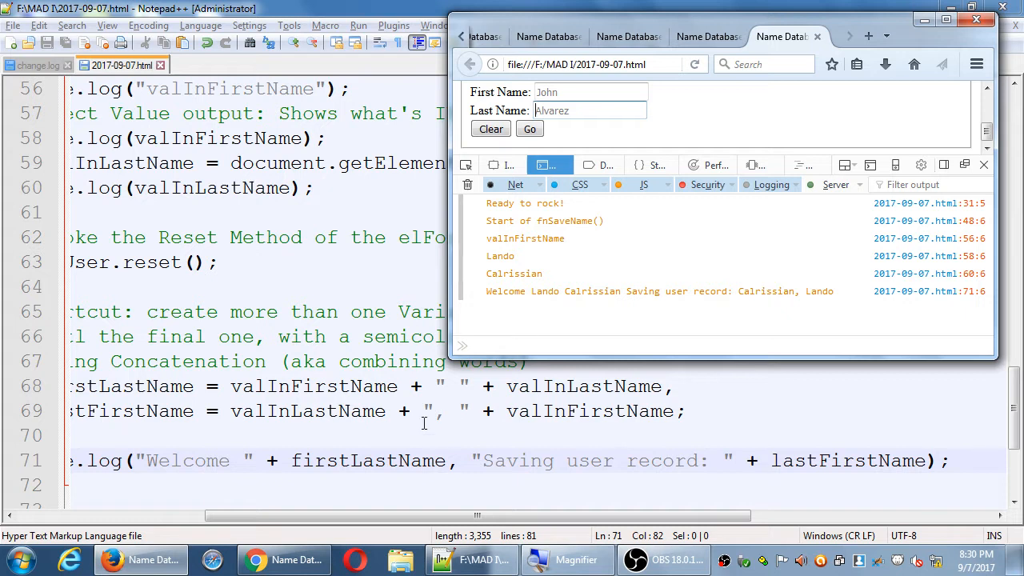
left_click_drag(423, 516, 344, 525)
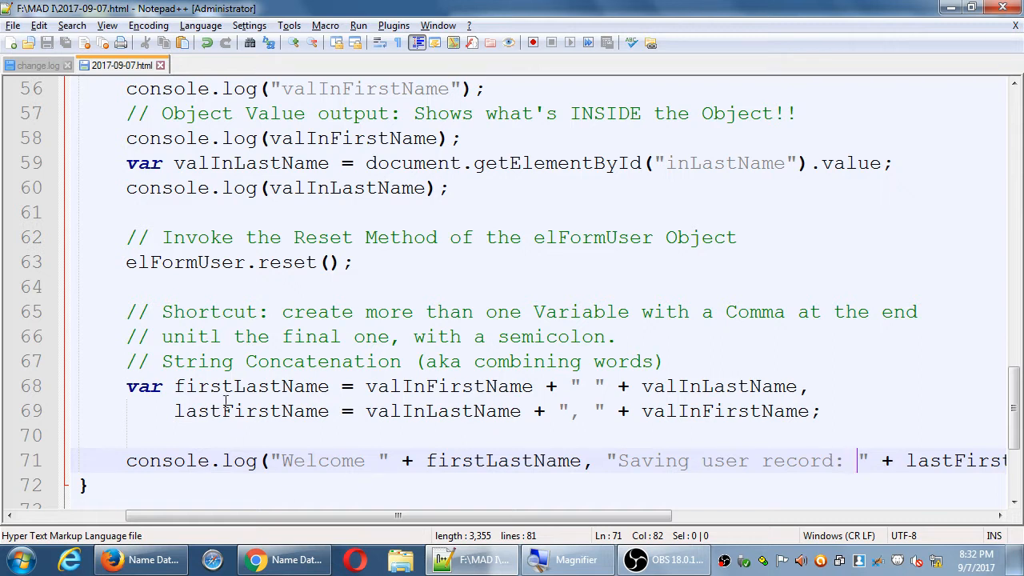
Correct the 'unitl' typo in line 66's comment to 'until' and save
left_click(208, 337)
key("BackSpace")
key("BackSpace")
type("ti")
key("ctrl+s")
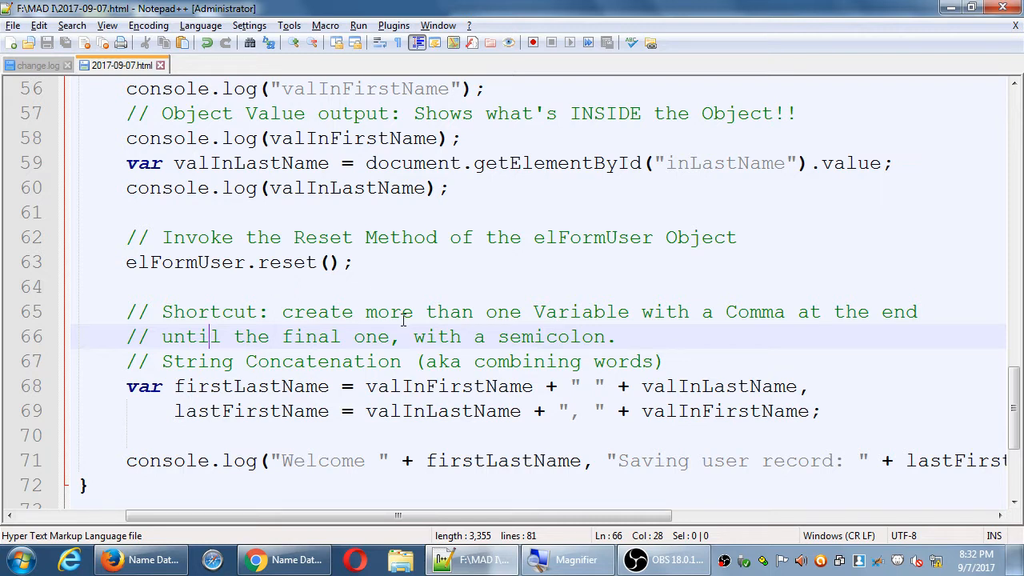
scroll(404, 320, "up", 5)
scroll(404, 320, "up", 5)
scroll(403, 320, "up", 3)
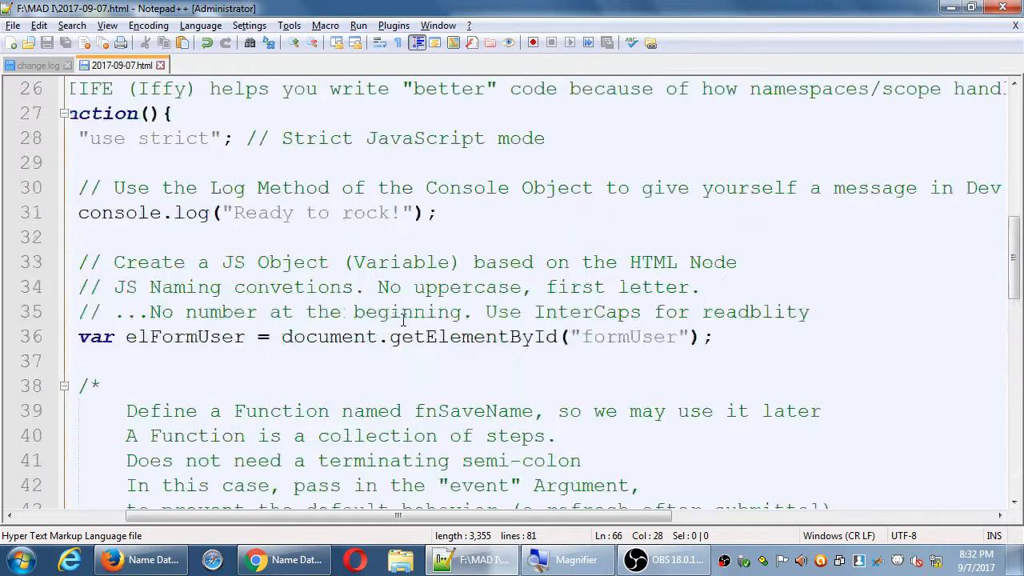
scroll(404, 320, "up", 8)
scroll(352, 328, "up", 4)
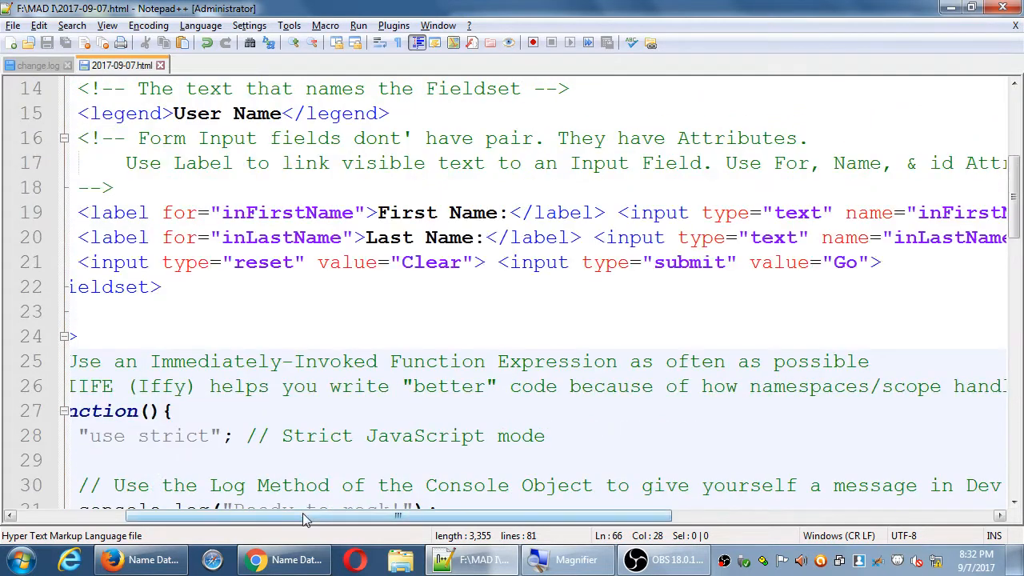
left_click_drag(306, 520, 160, 520)
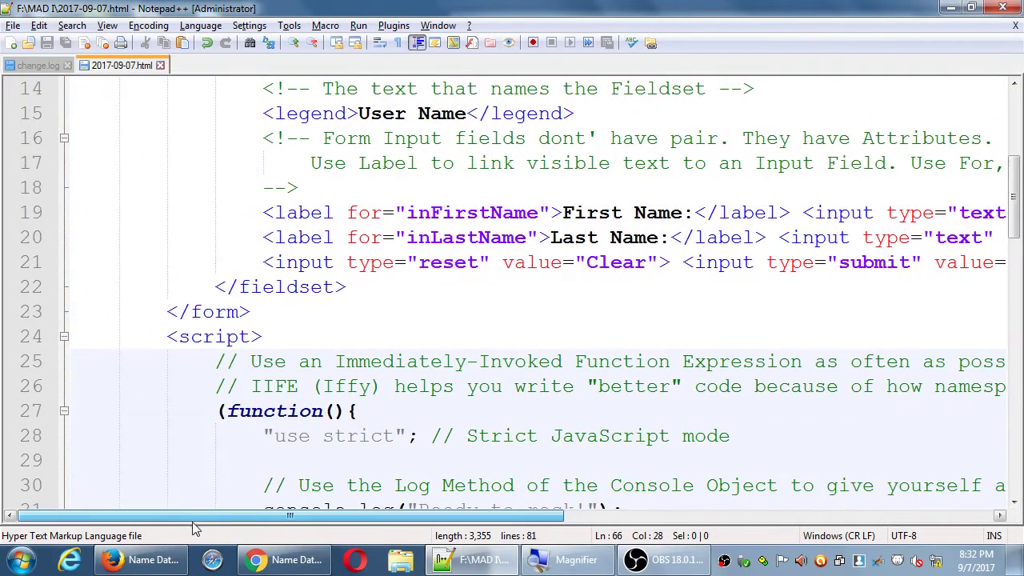
Add an empty <div></div> block after the closing form tag with a blank line above it
left_click(274, 312)
key("Return")
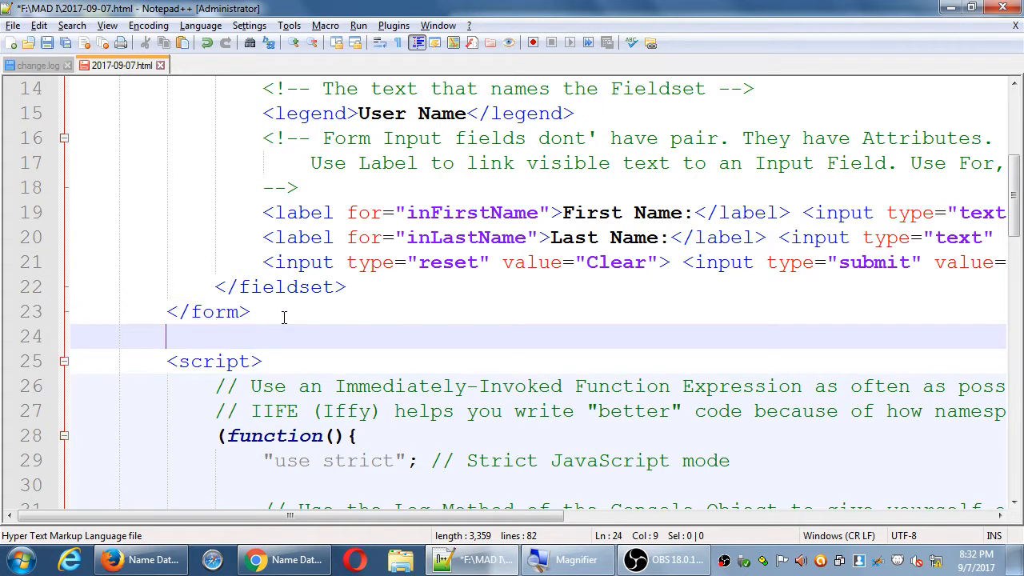
type("<div>")
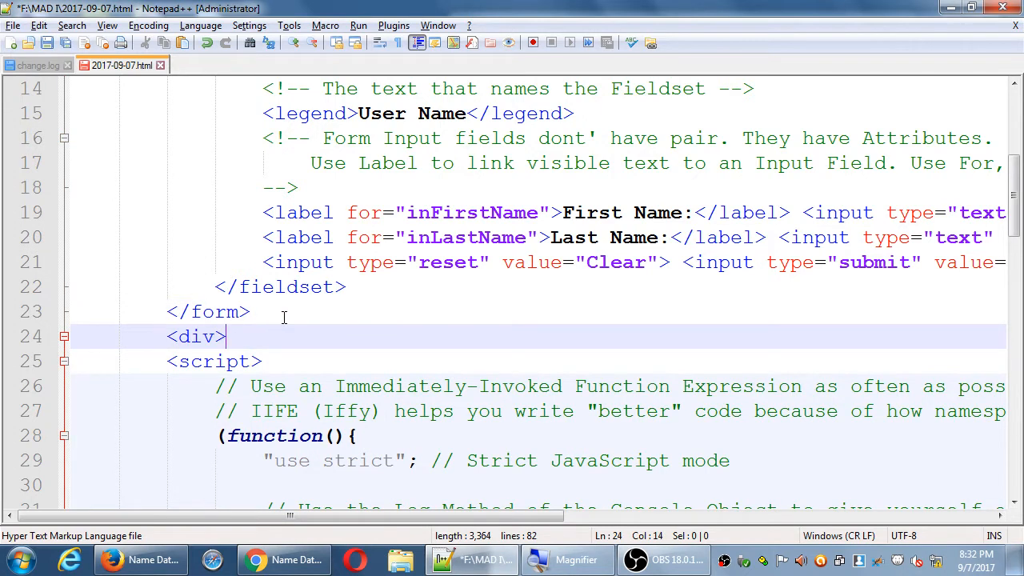
key("Return")
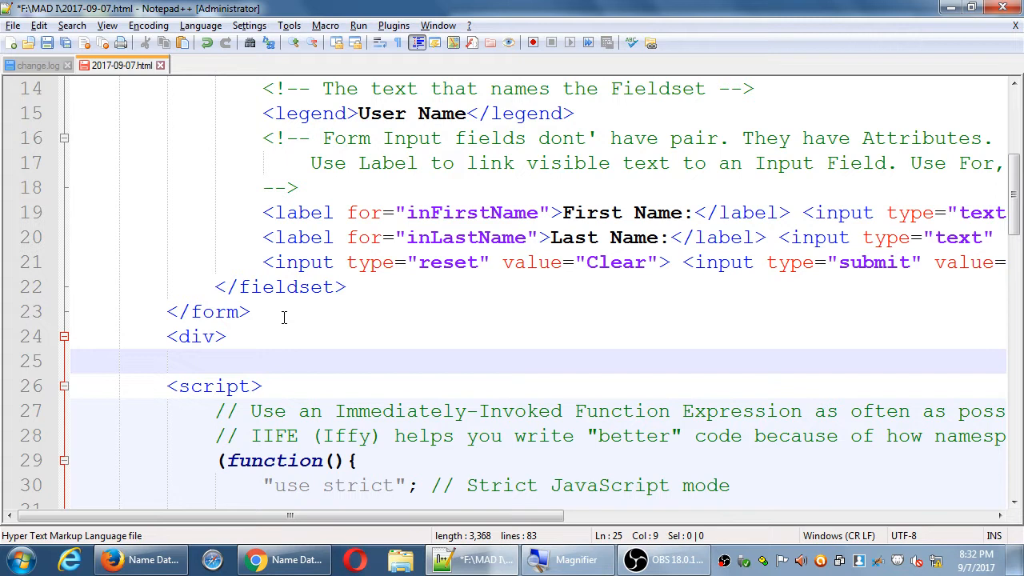
key("Return")
type("</div>")
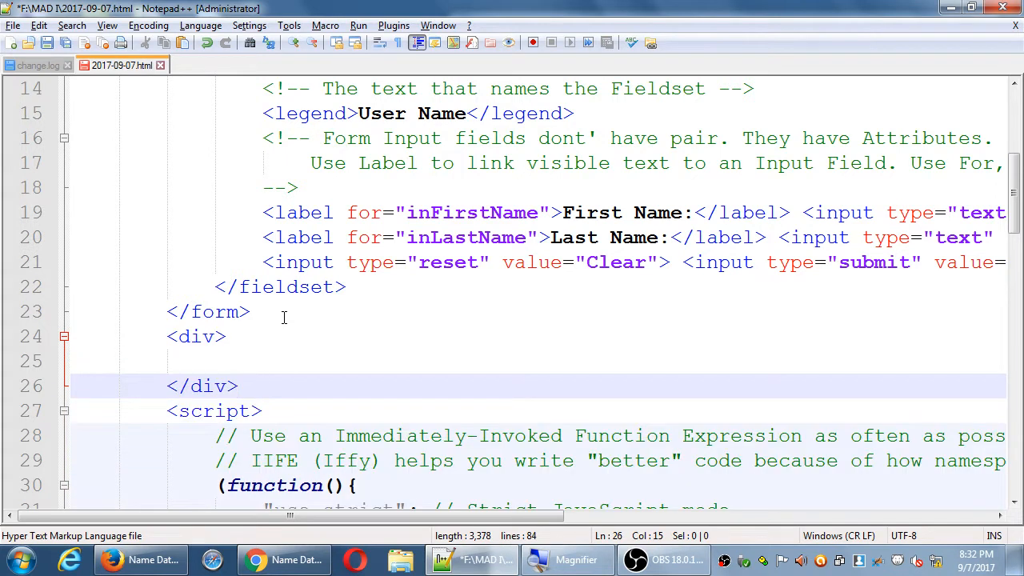
key("Up")
key("Down")
key("Up")
key("Down")
key("Up")
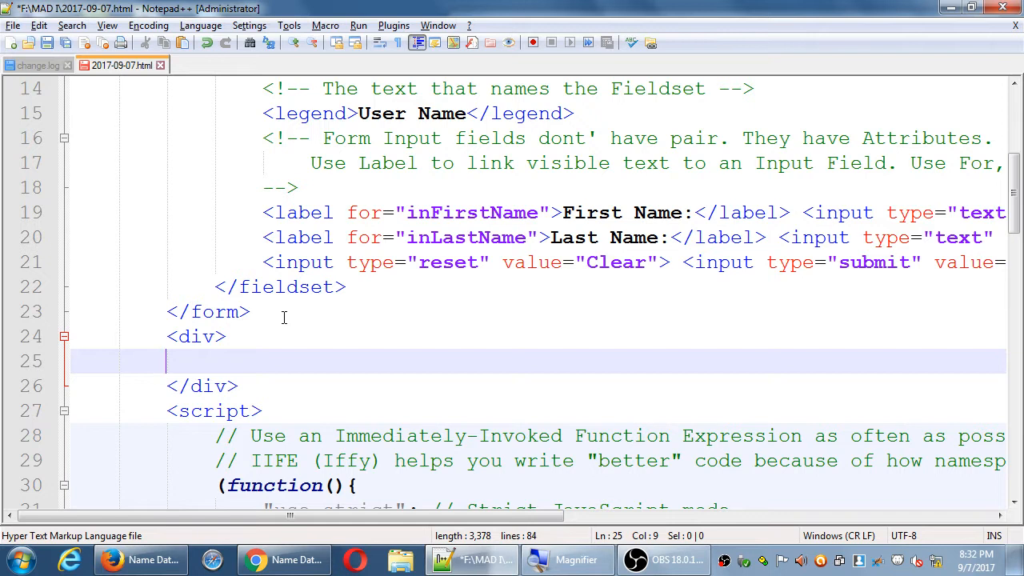
key("Up")
key("shift+Down")
key("shift+Down")
key("shift+End")
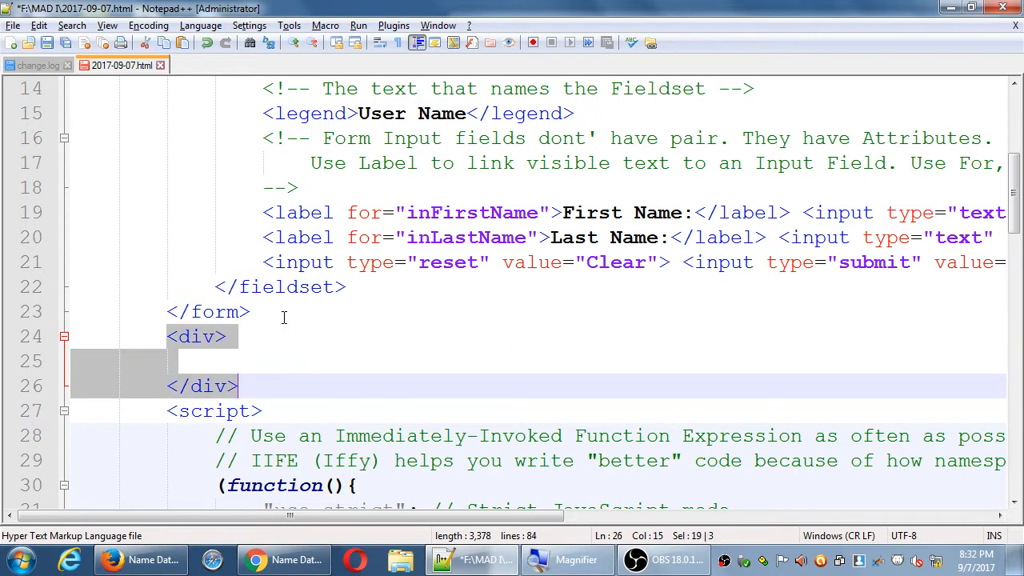
key("Up")
key("Up")
key("Up")
key("Return")
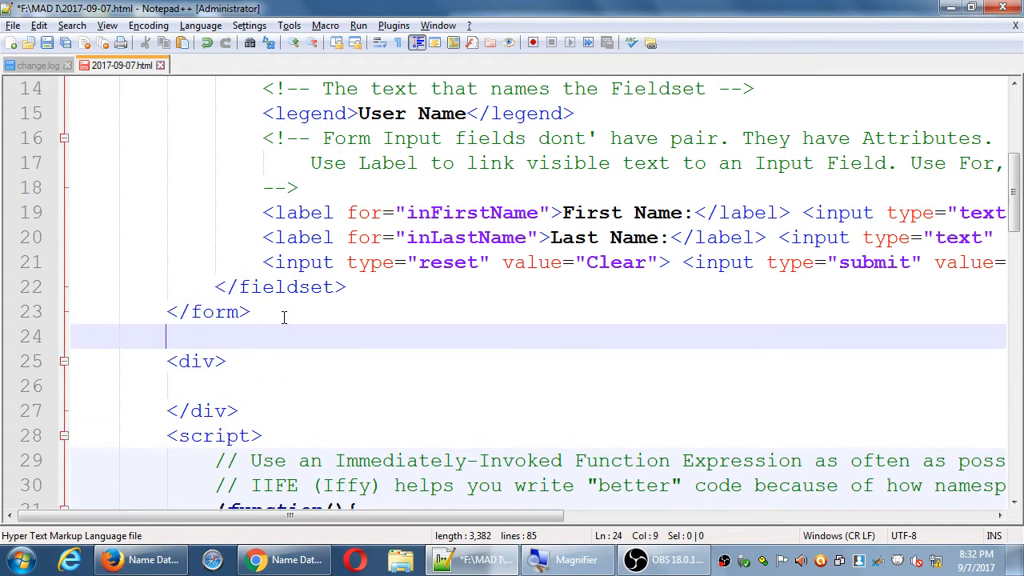
type("<!-- -->")
Write the comment 'Div Tag often used a placeholder. Will display dynamic data.' and save
key("Left")
key("Left")
key("Left")
key("Left")
type("Div Tag for")
key("BackSpace")
key("BackSpace")
key("BackSpace")
key("BackSpace")
type("often used a ")
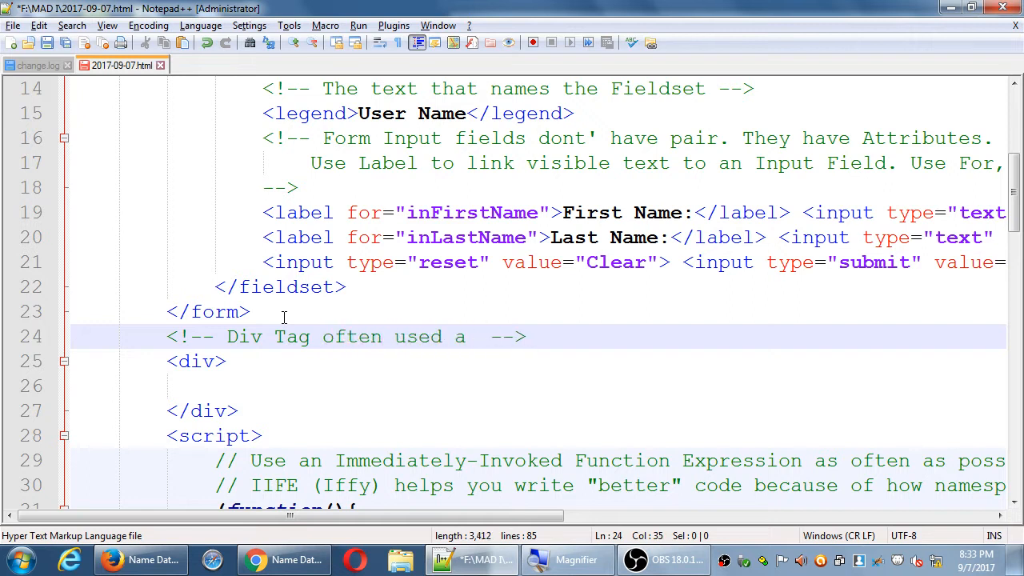
type("placeholdr")
key("BackSpace")
type("er. Will display dis")
key("BackSpace")
key("BackSpace")
type("ynamic data.")
key("ctrl+s")
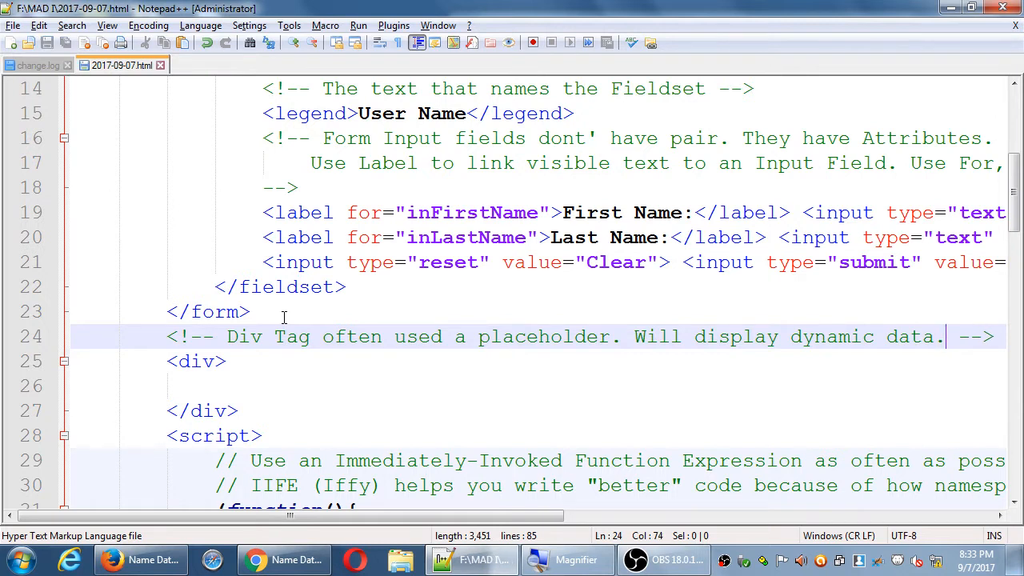
key("shift+End")
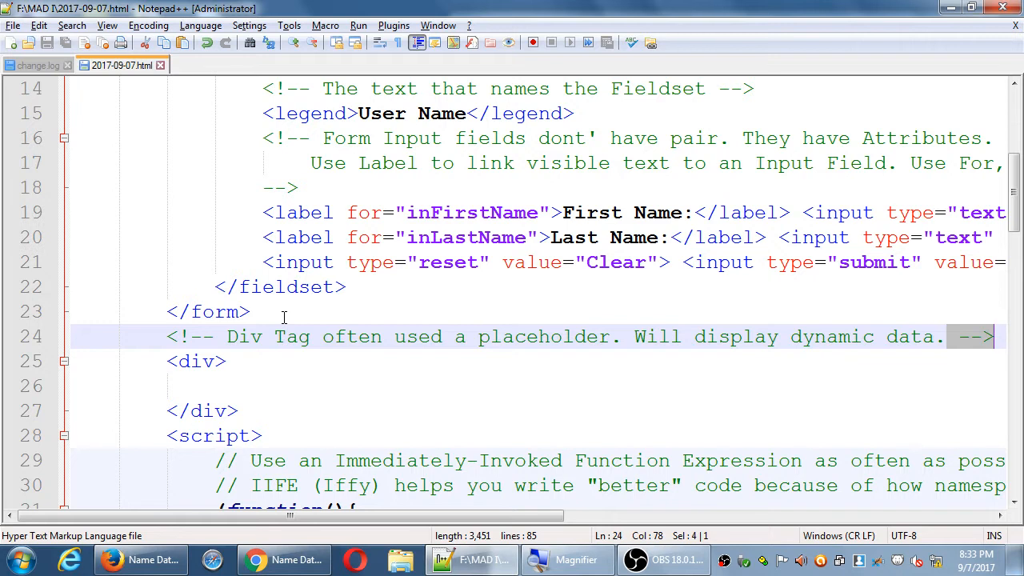
Give the opening div tag an id="div" attribute
key("Down")
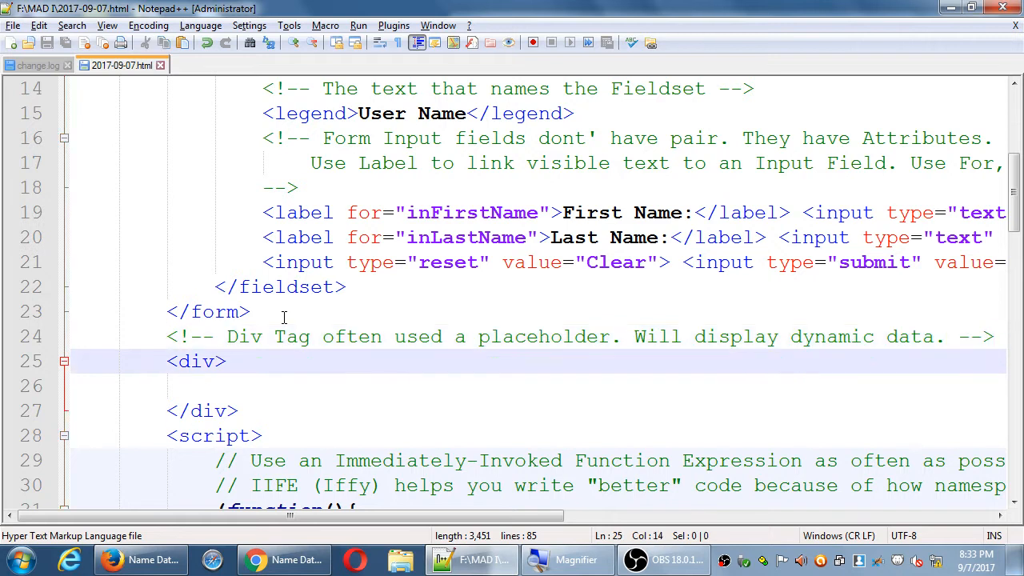
type("id=\"\"")
key("Left")
type("div")
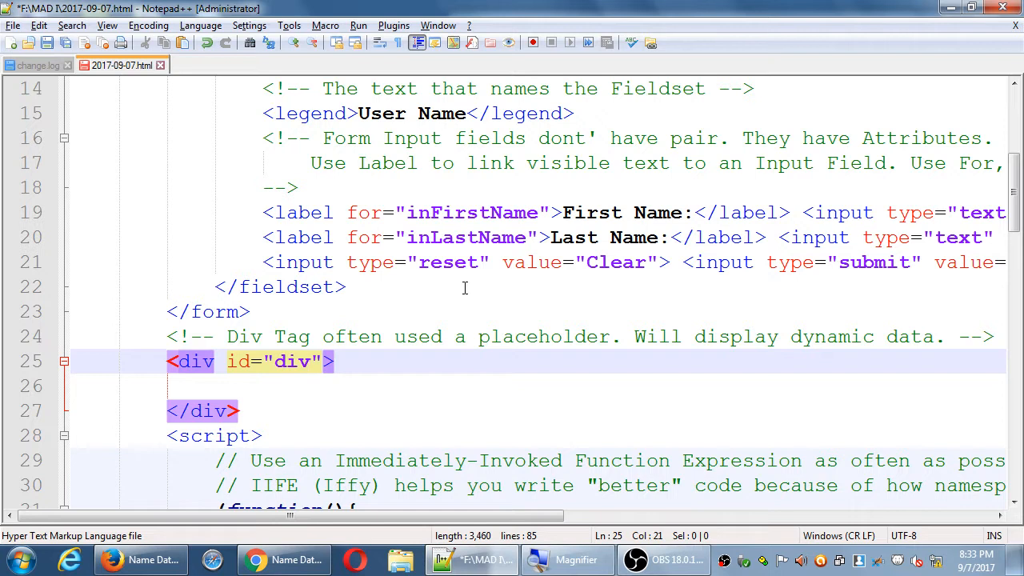
type("Results")
key("ctrl+s")
double_click(336, 362)
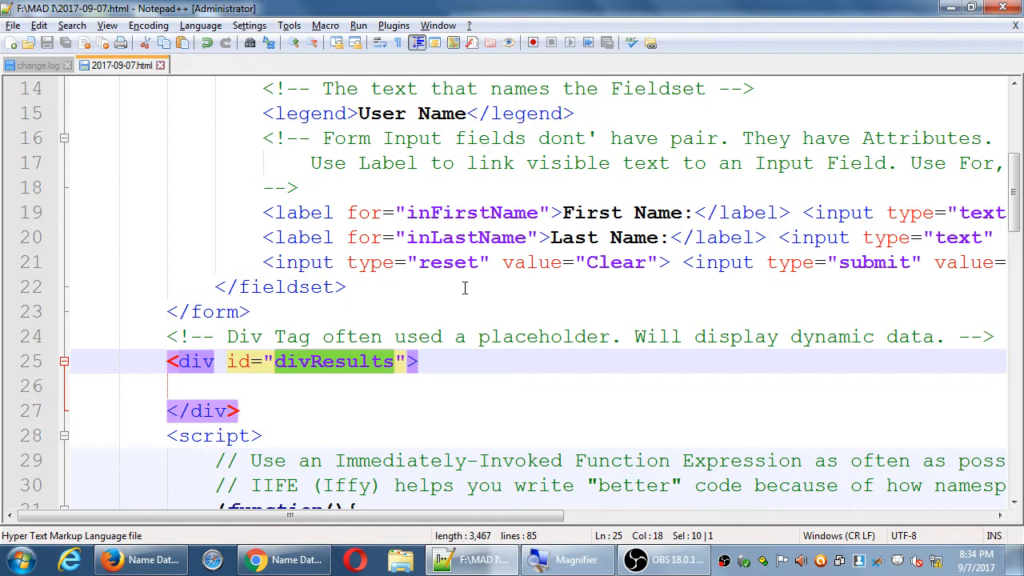
type("kittycaqt")
key("BackSpace")
key("BackSpace")
type("t")
key("ctrl+shift+Left")
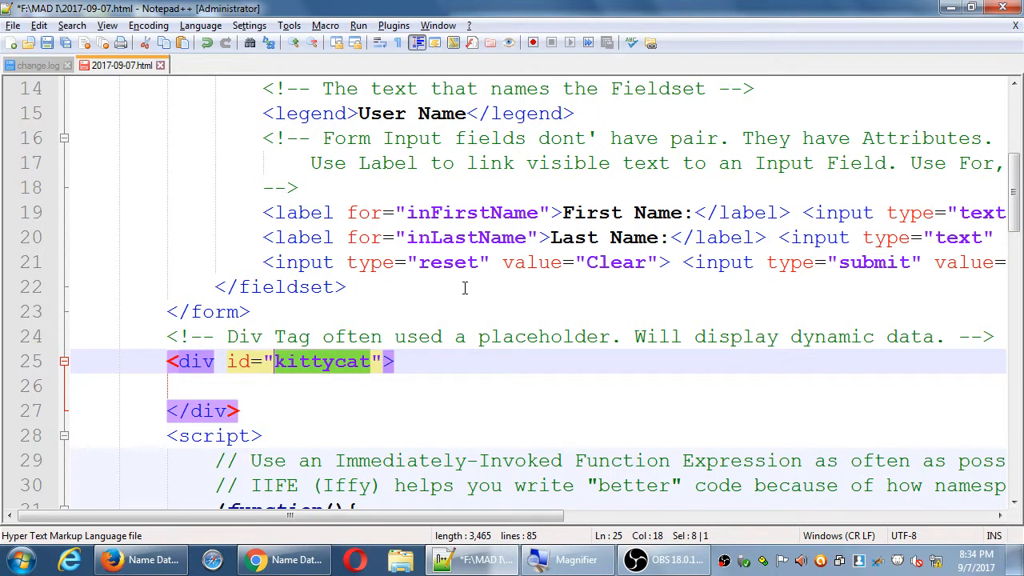
type("div")
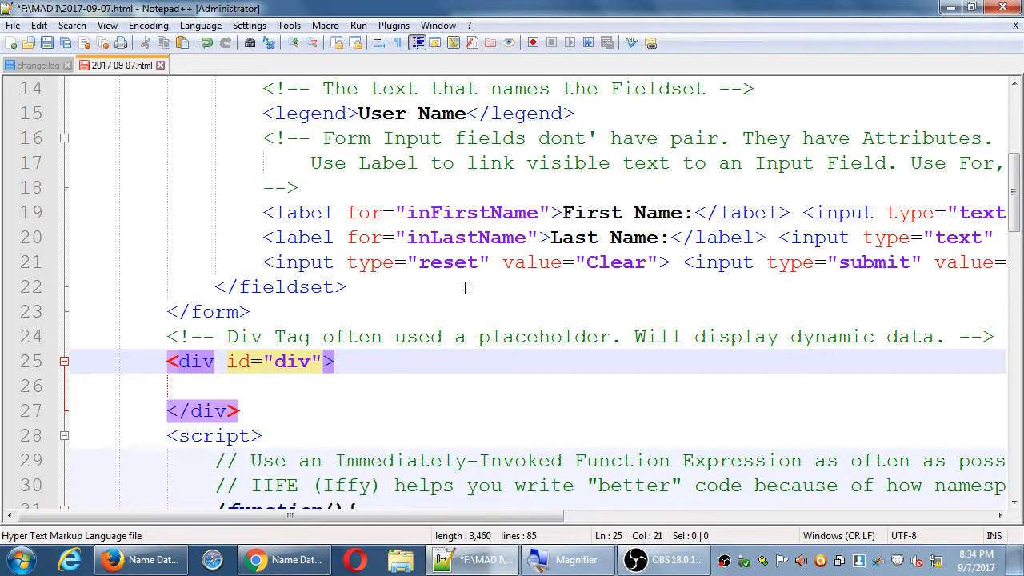
type("Results")
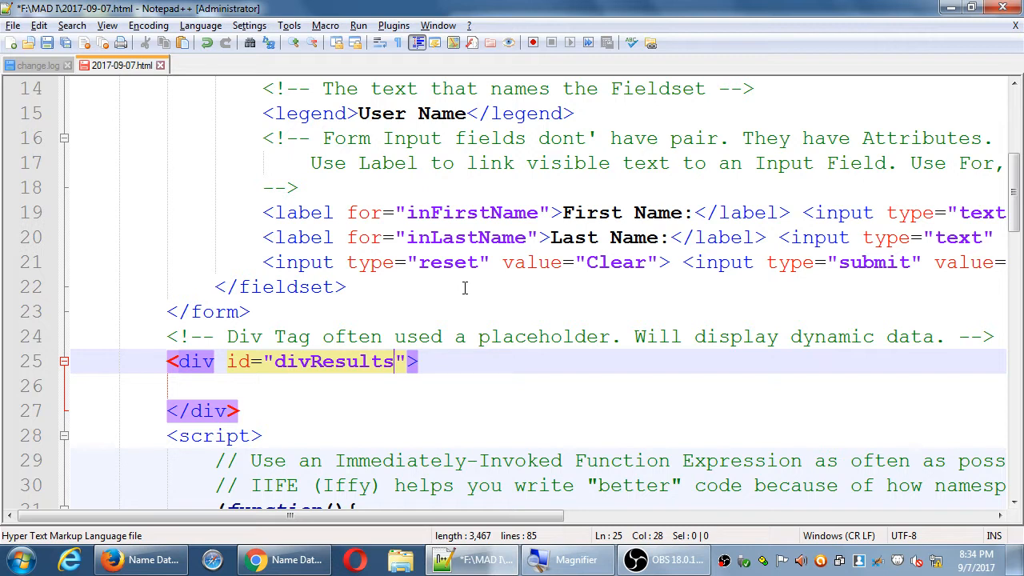
key("Down")
type("dsadfsdfsdsfafds")
key("shift+Home")
key("BackSpace")
key("BackSpace")
key("BackSpace")
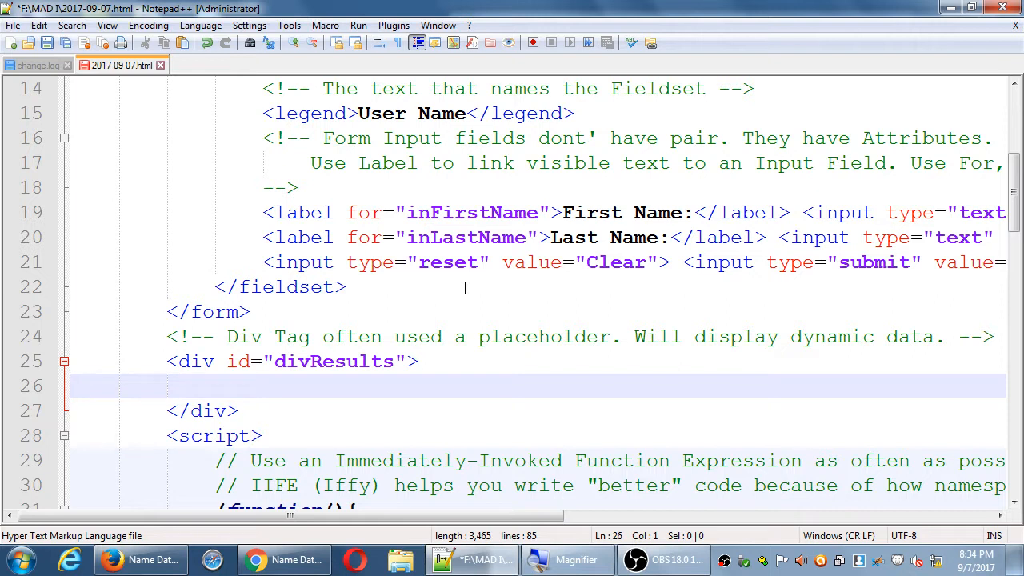
Collapse the divResults div so its closing tag sits on the same line
key("Down")
key("Up")
key("Down")
key("Home")
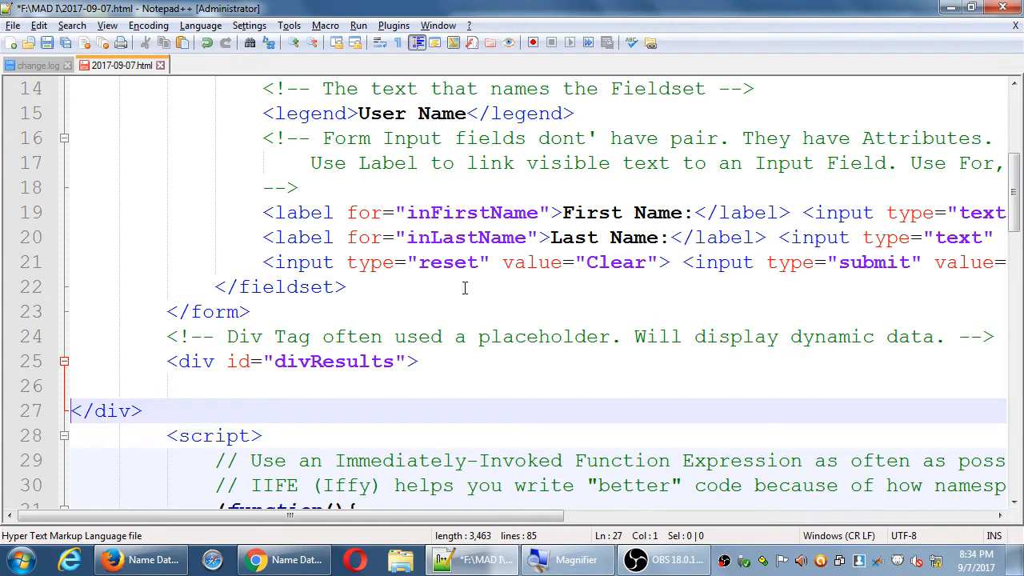
key("BackSpace")
key("BackSpace")
key("BackSpace")
key("BackSpace")
key("BackSpace")
key("BackSpace")
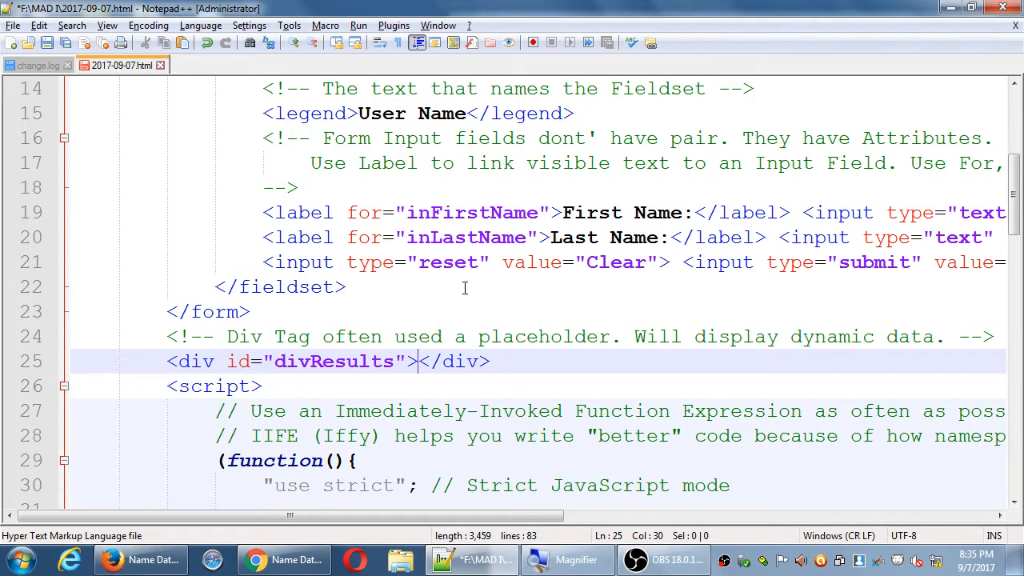
key("Return")
key("Return")
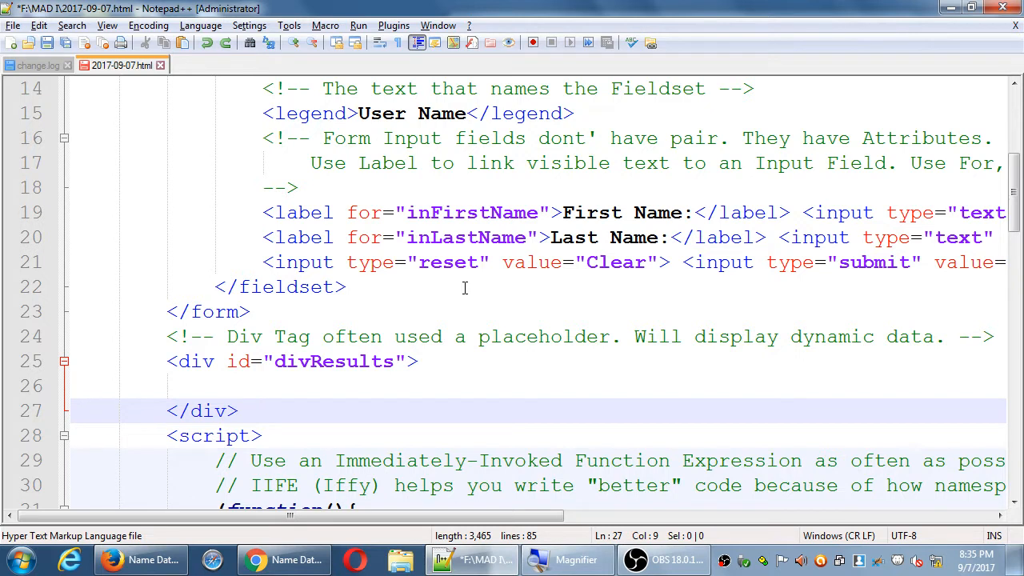
key("shift+Up")
key("shift+Up")
key("Delete")
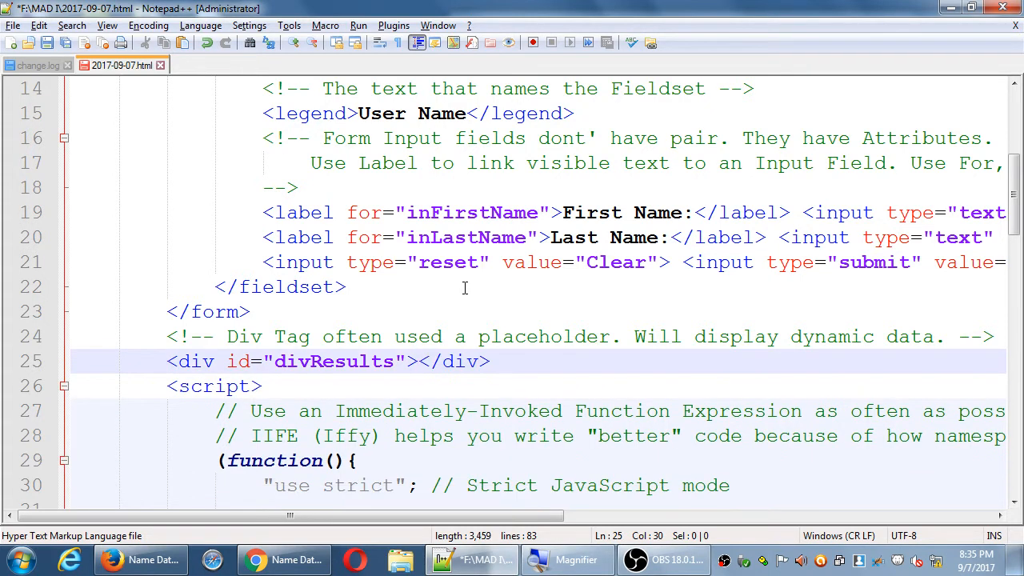
Review the one-line divResults element, move into the script and save the file
key("End")
key("shift+Home")
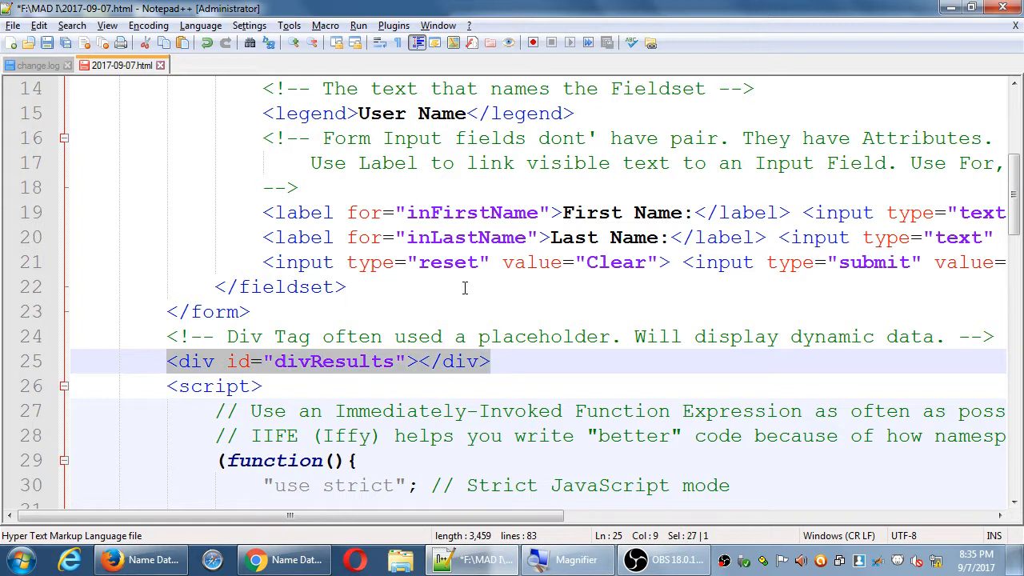
key("End")
key("Down")
key("Down")
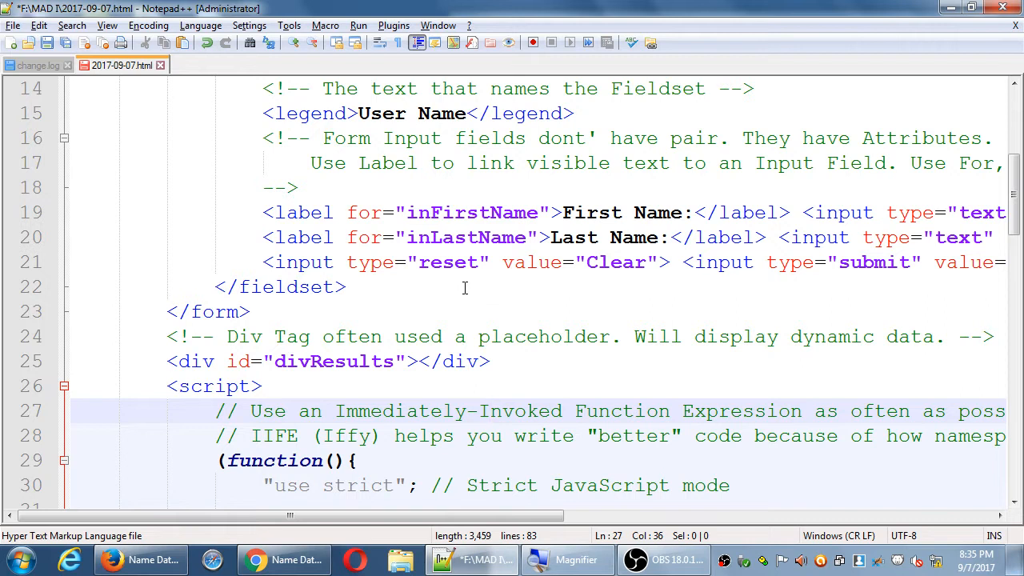
key("ctrl+s")
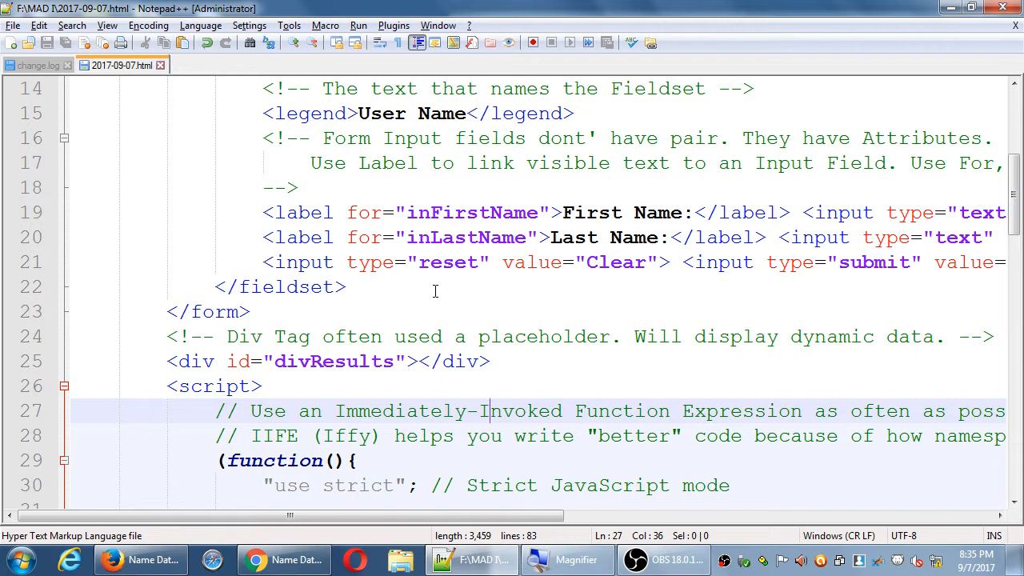
Insert a blank line after the welcome console.log inside fnSaveName and zoom the text out one level
left_click(496, 361)
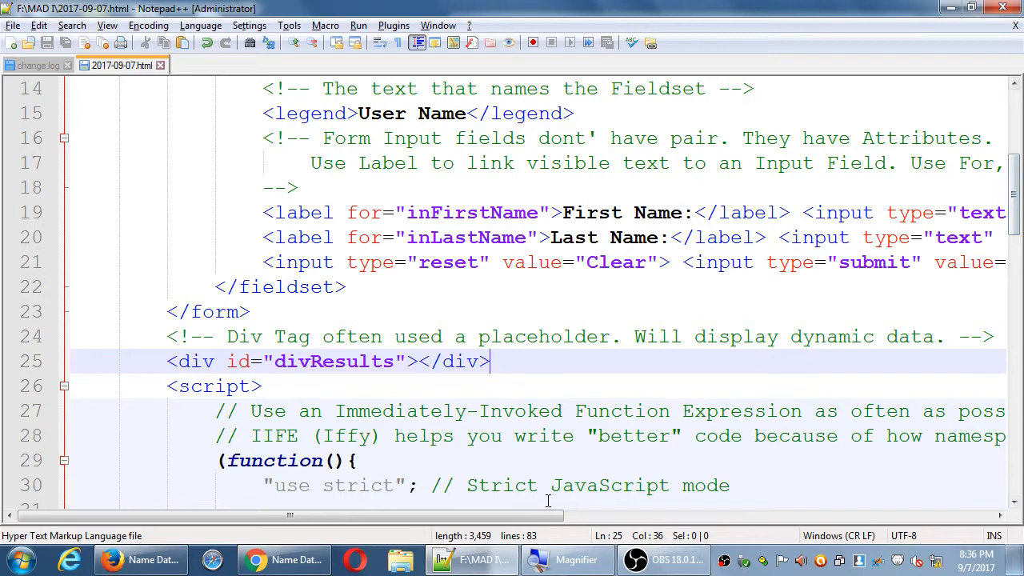
left_click_drag(520, 515, 596, 514)
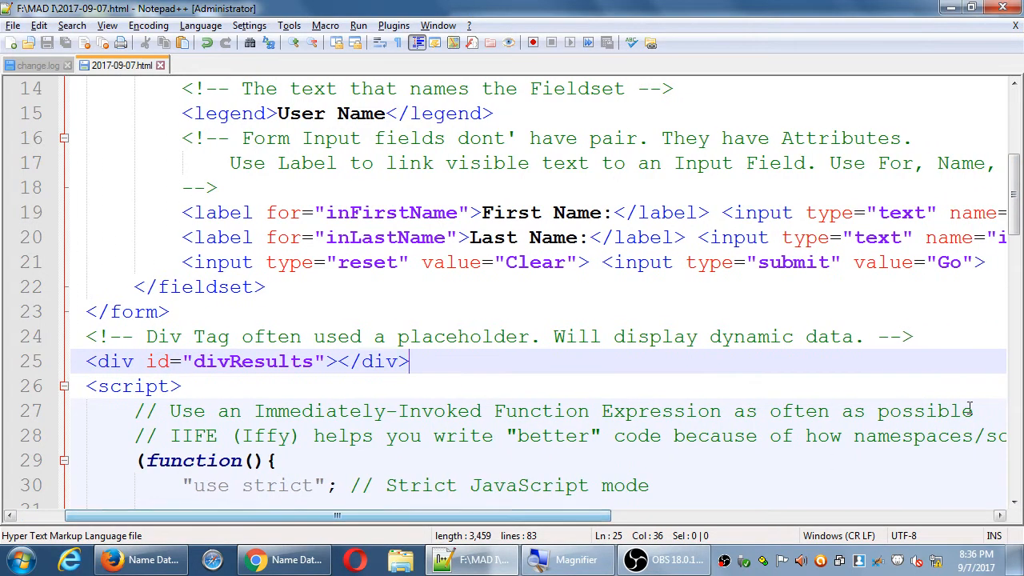
left_click_drag(1015, 200, 990, 478)
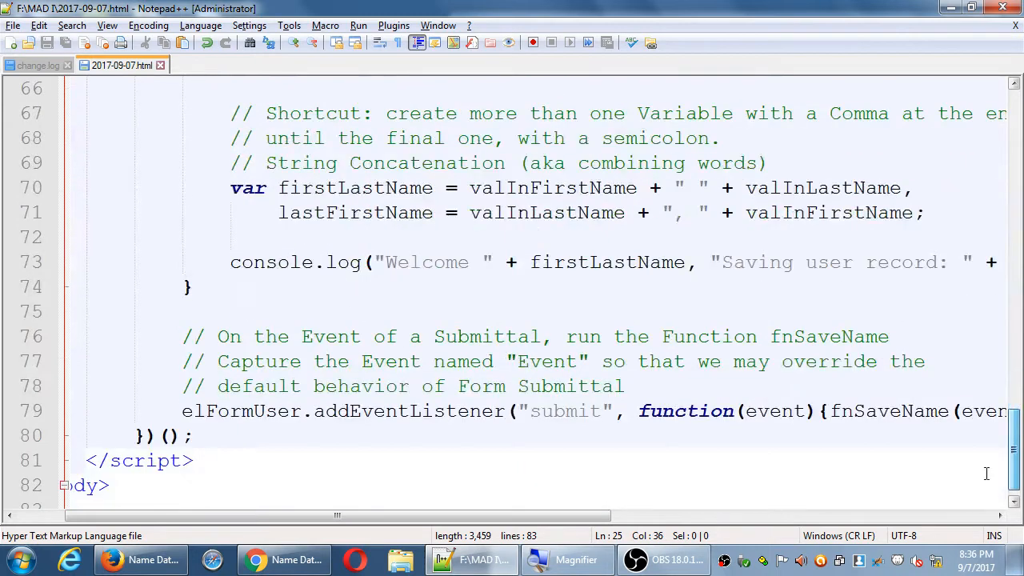
left_click(864, 262)
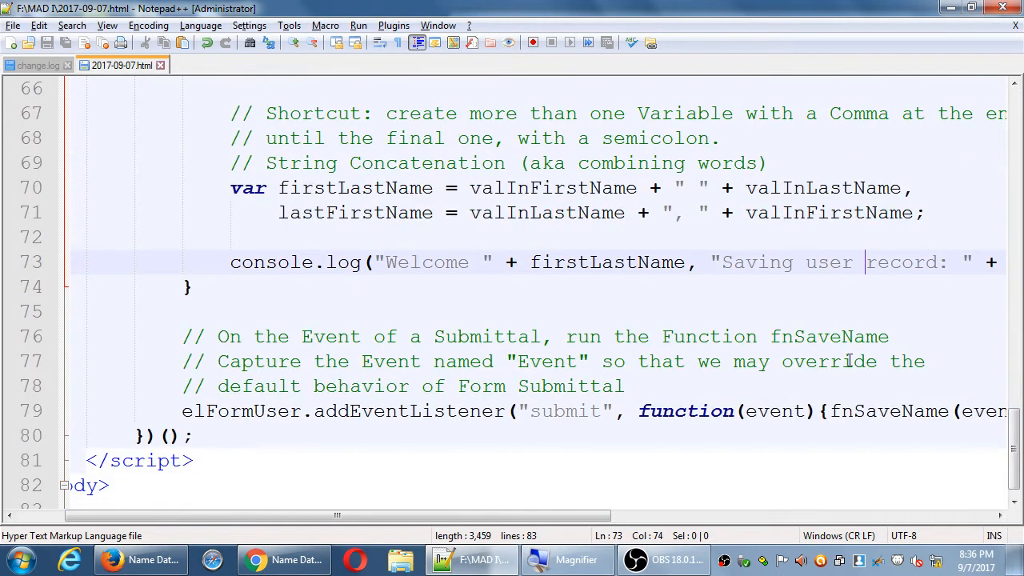
key("End")
key("Return")
key("Return")
key("ctrl+End")
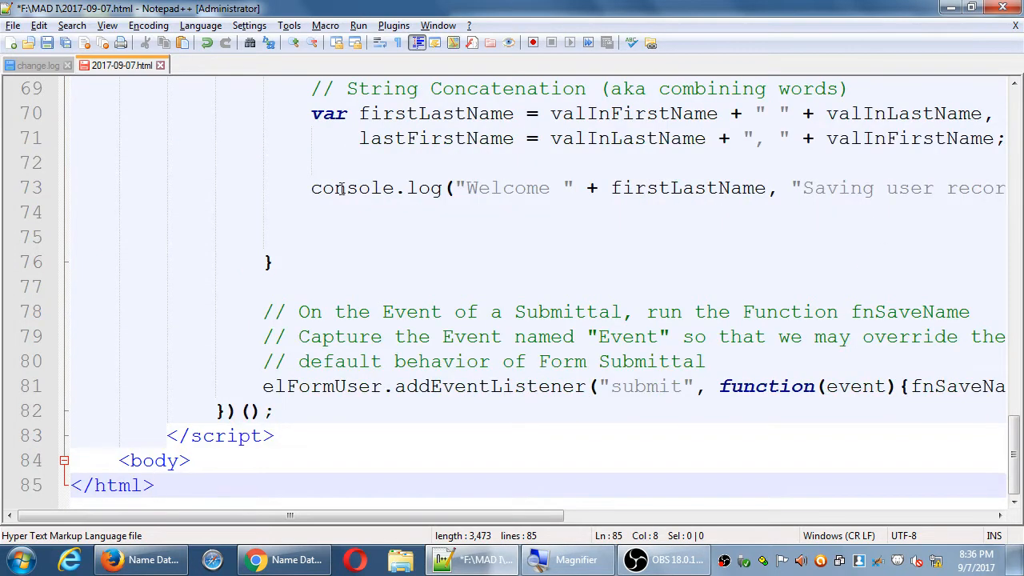
left_click(339, 234)
left_click(679, 565)
left_click(679, 565)
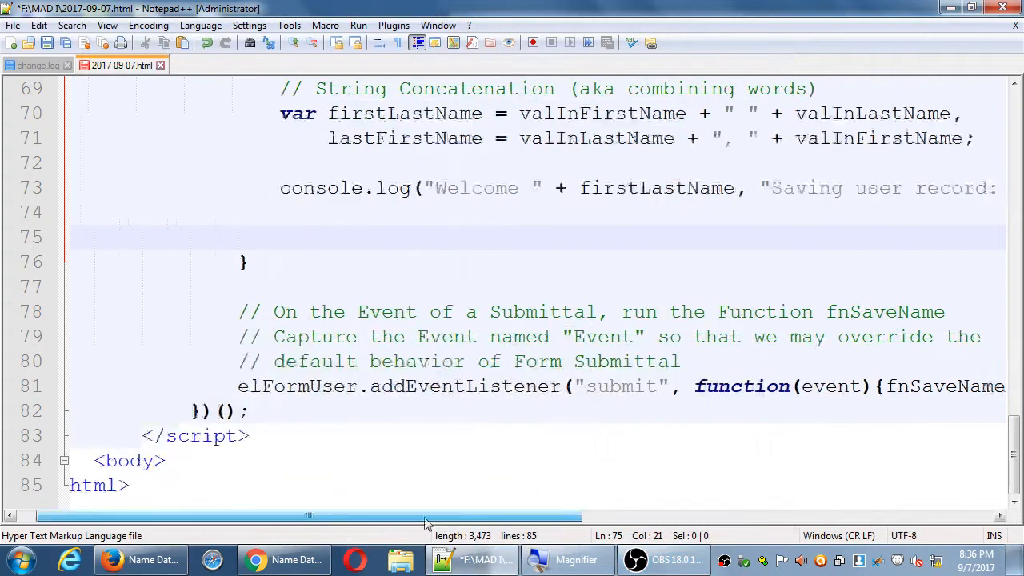
left_click_drag(290, 515, 386, 516)
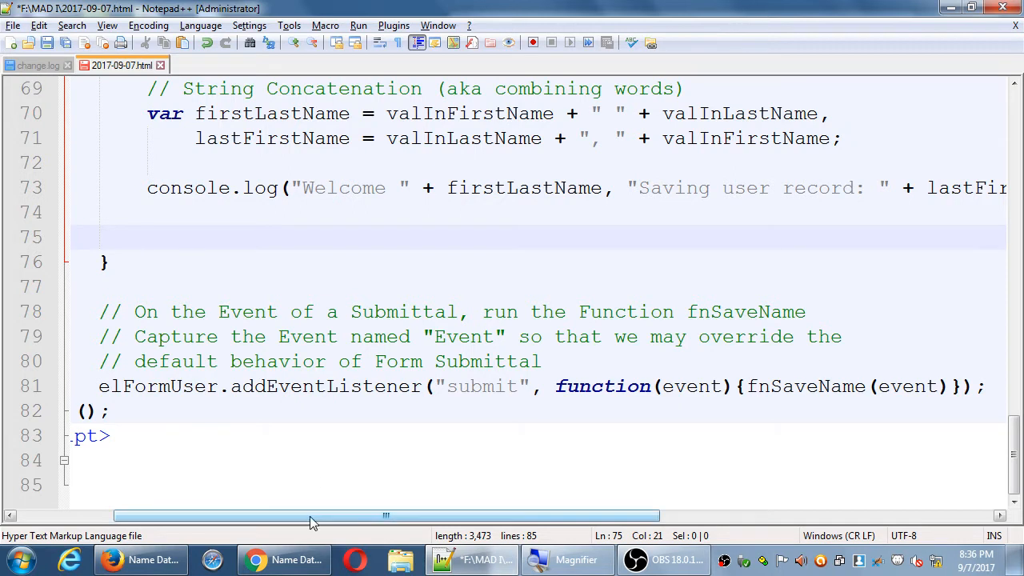
left_click_drag(384, 516, 326, 516)
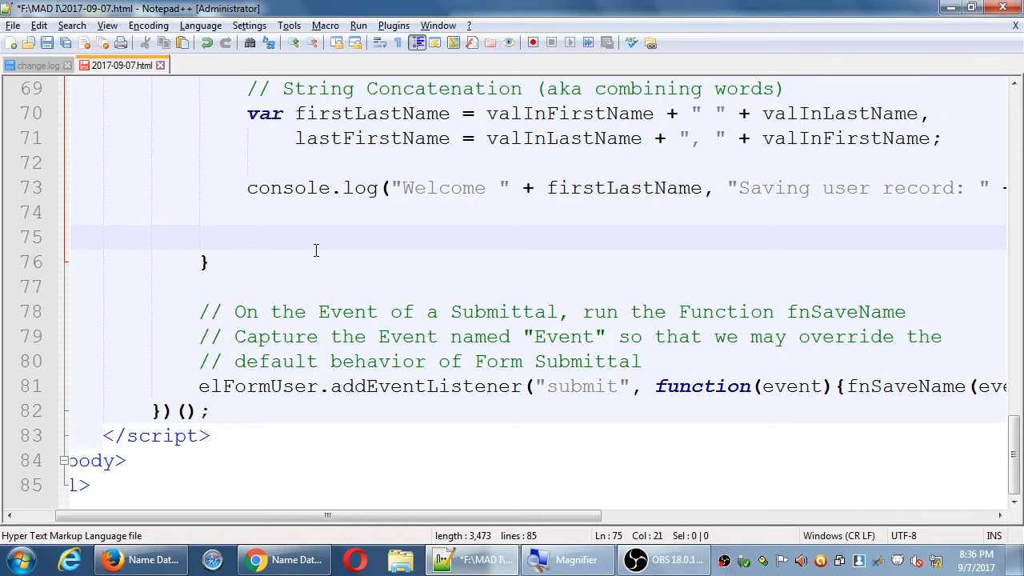
scroll(364, 320, "up", 2)
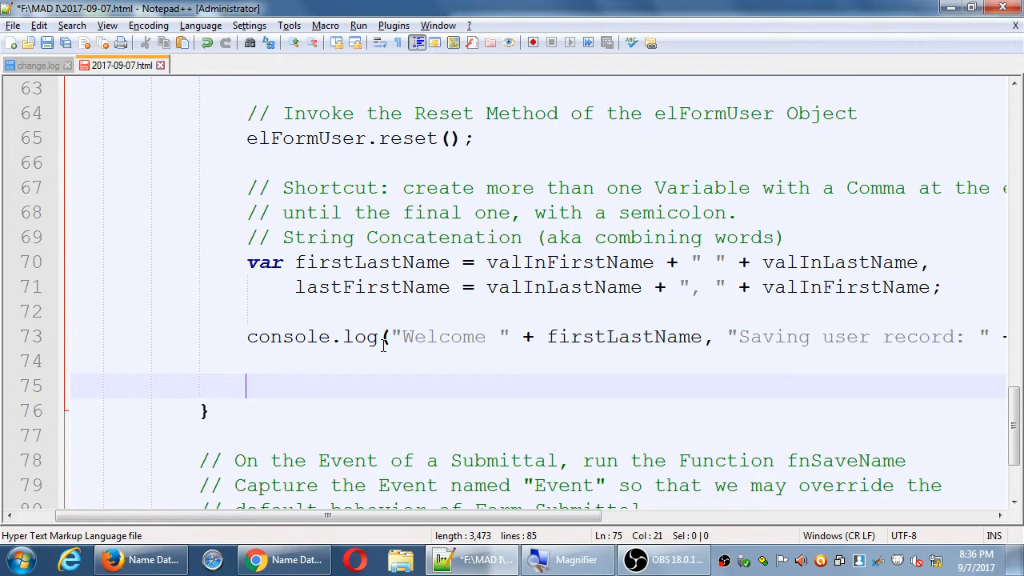
key("ctrl+minus")
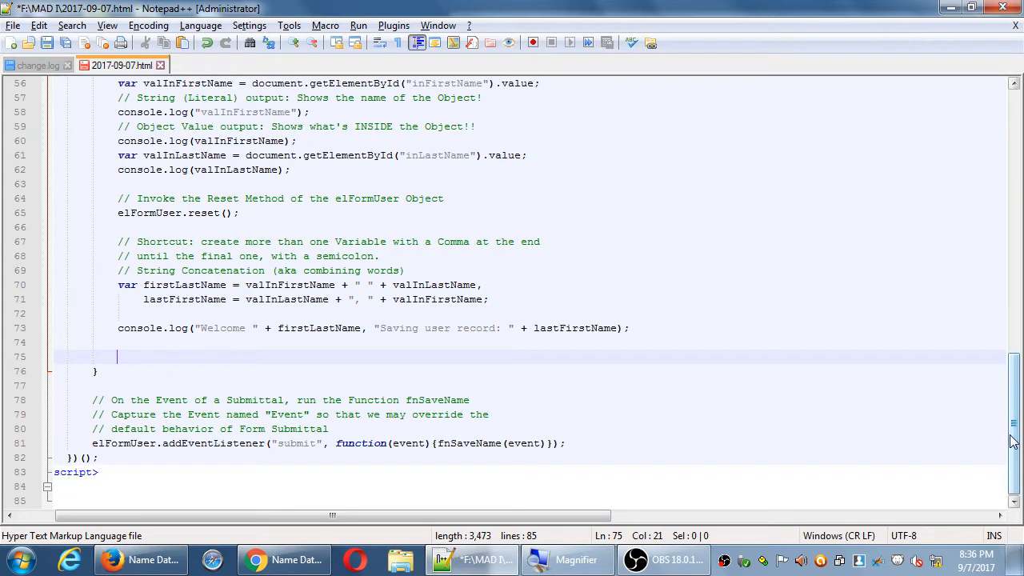
left_click_drag(1016, 449, 992, 356)
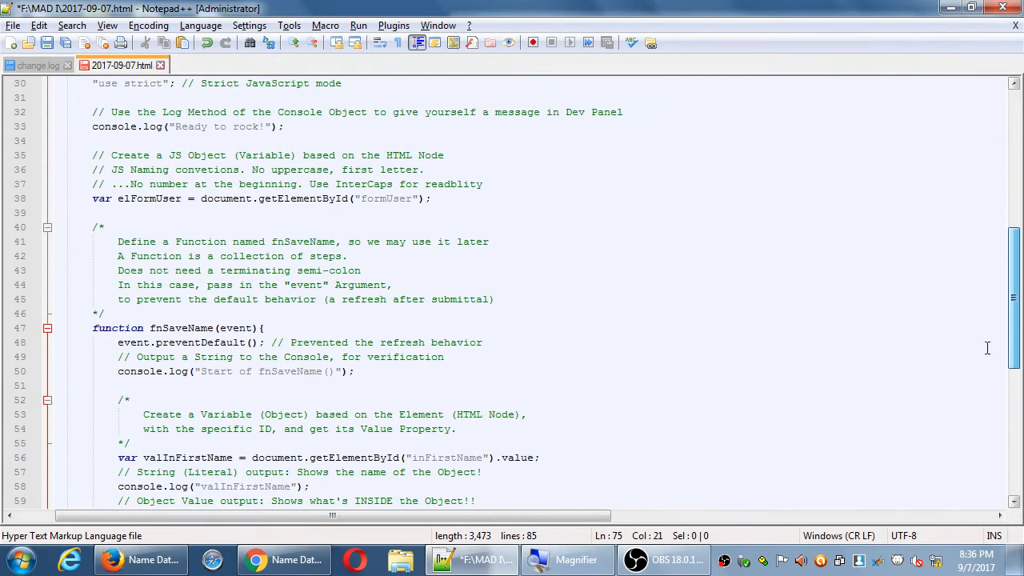
left_click(128, 327)
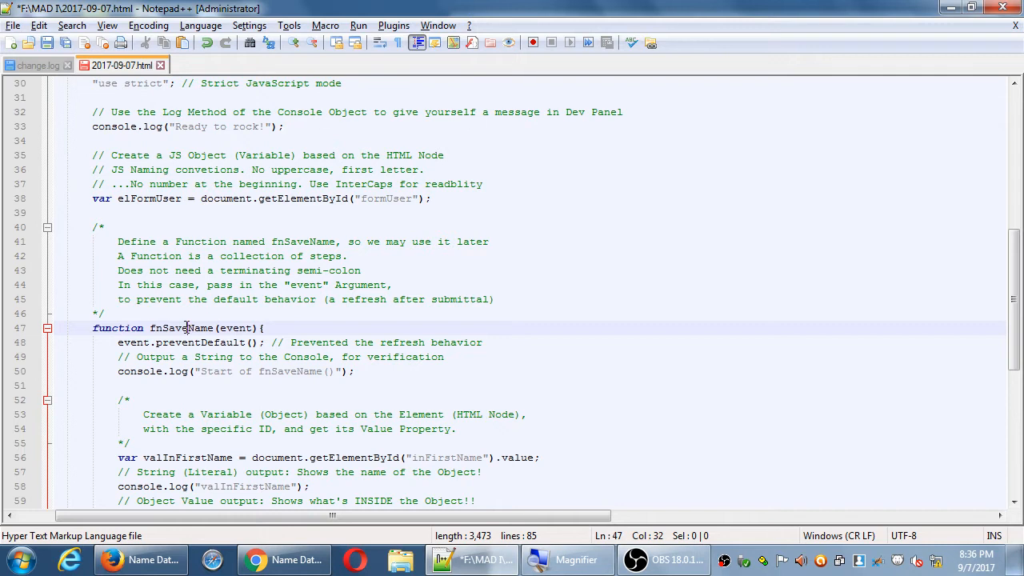
double_click(185, 328)
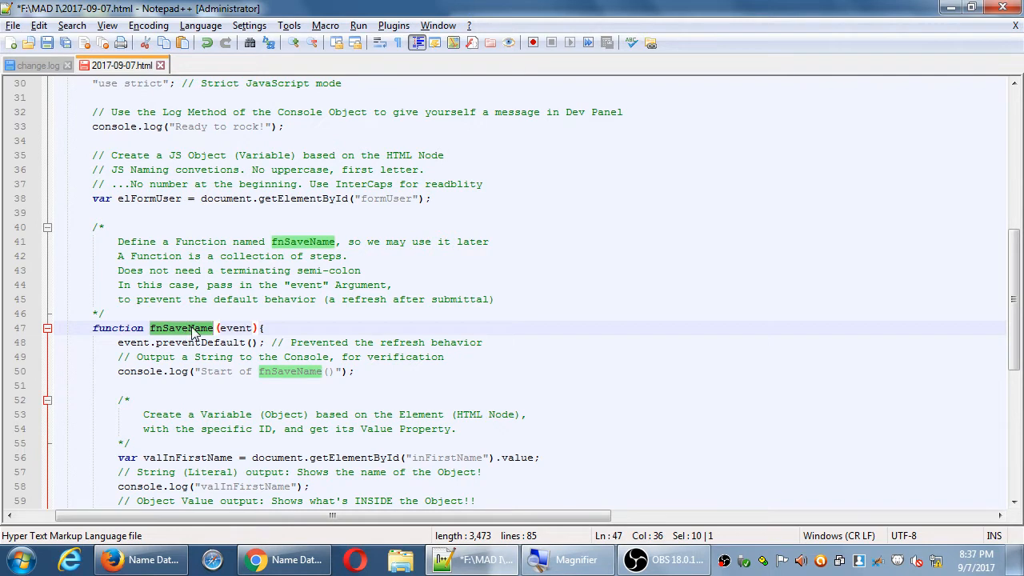
double_click(101, 198)
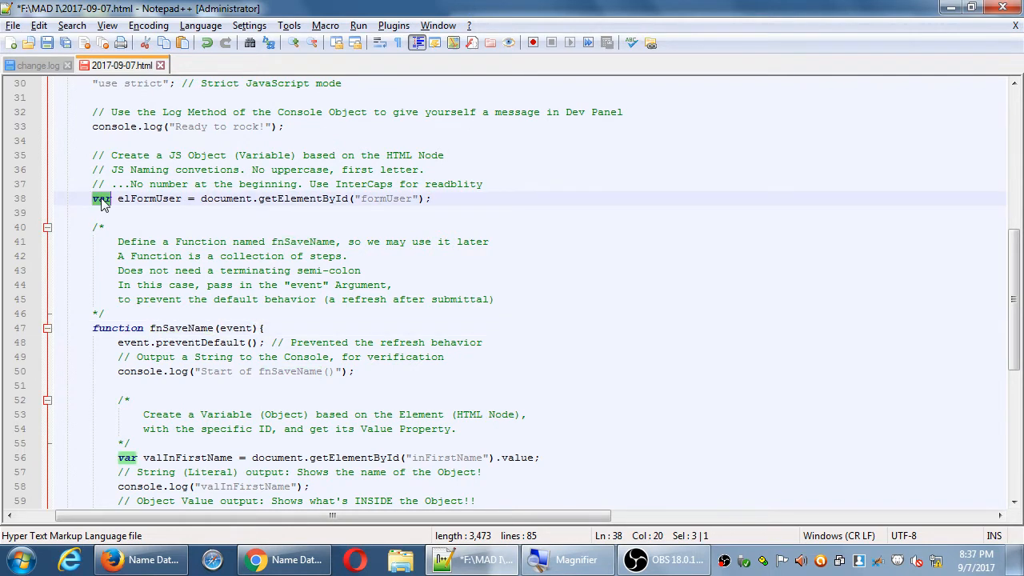
double_click(149, 199)
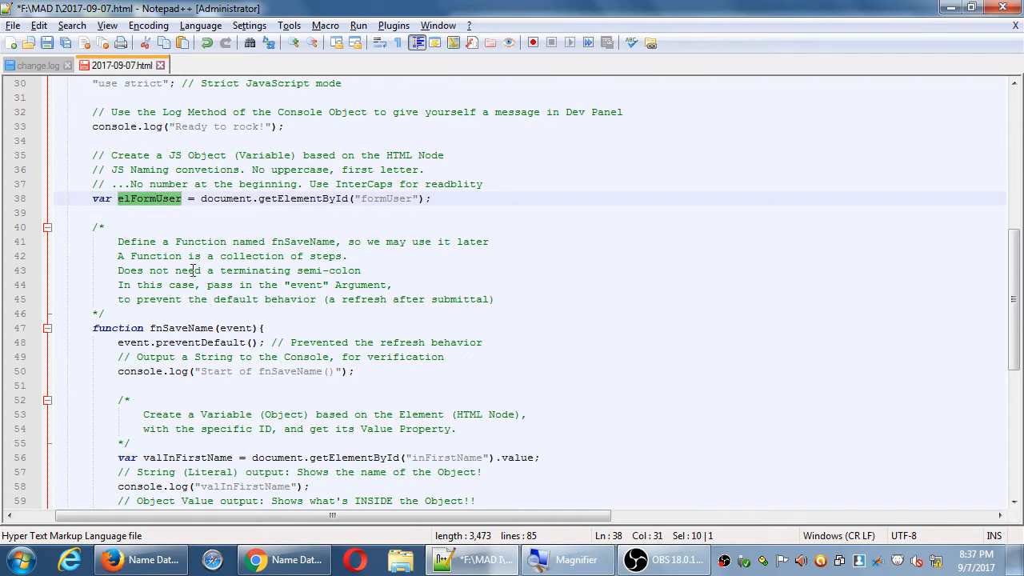
left_click(132, 199)
scroll(160, 280, "down", 9)
scroll(160, 280, "down", 4)
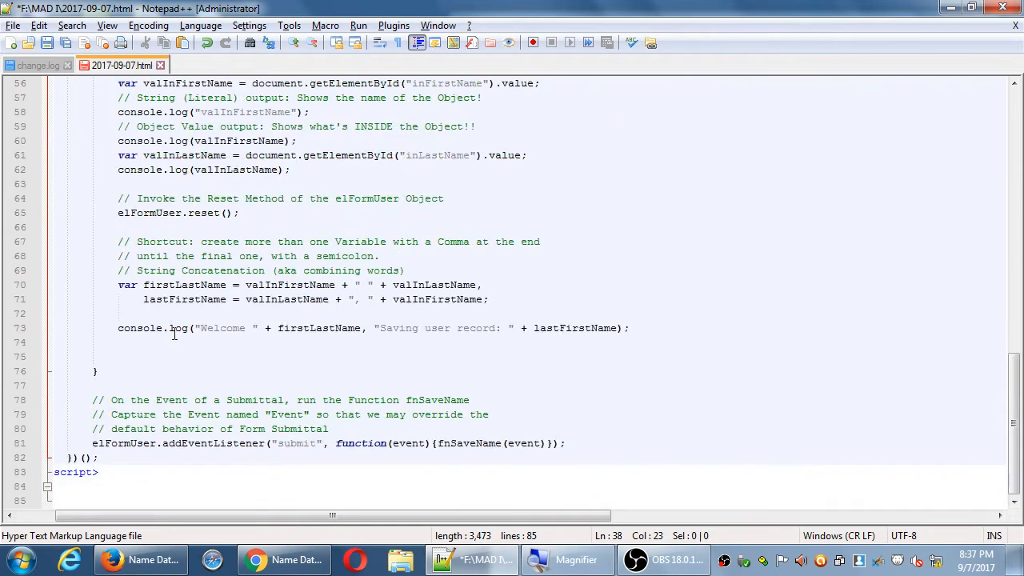
double_click(122, 443)
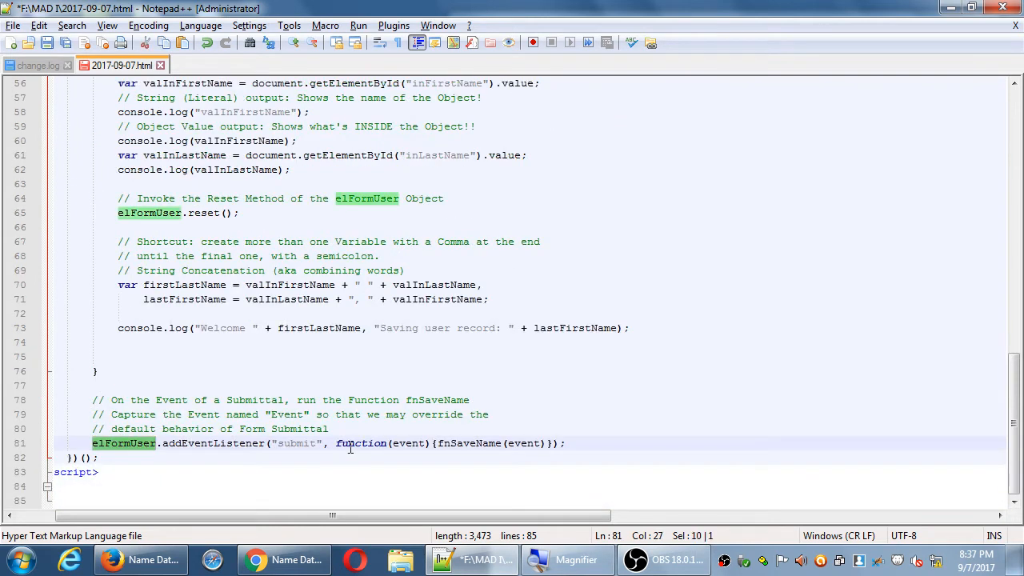
left_click(350, 444)
left_click_drag(496, 443, 524, 443)
left_click(410, 443)
scroll(409, 448, "up", 5)
scroll(320, 320, "up", 3)
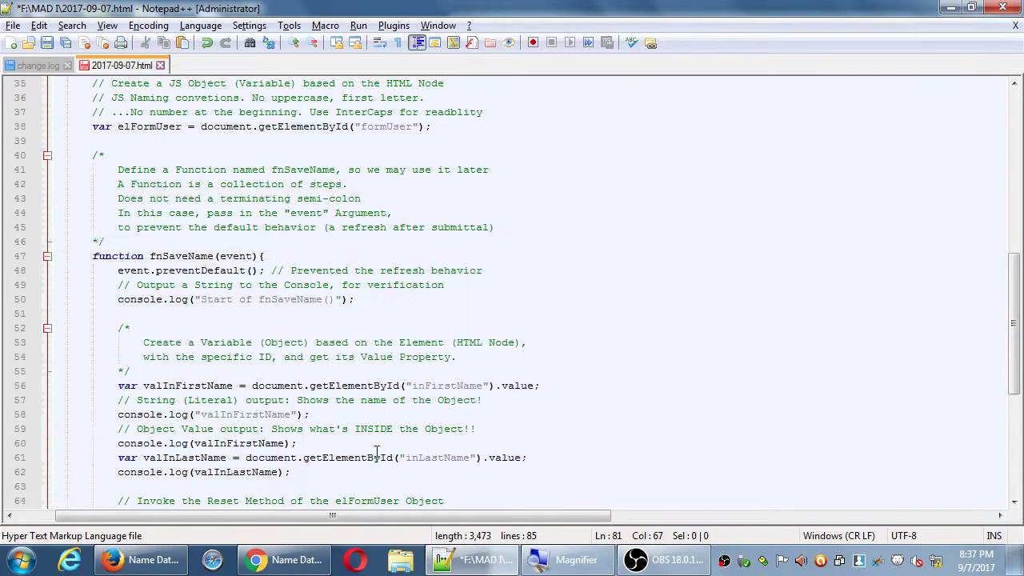
left_click(133, 126)
scroll(250, 323, "down", 2)
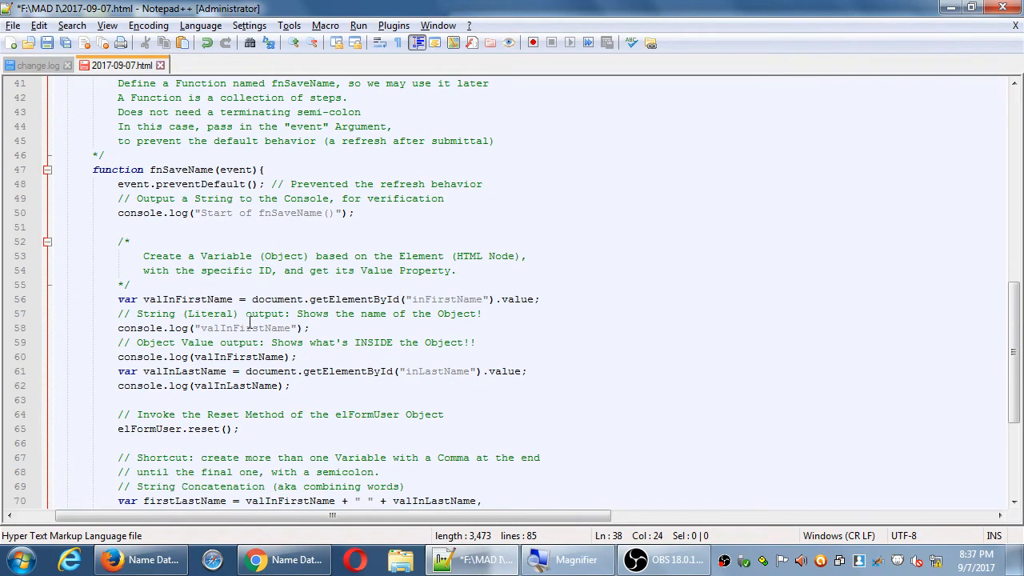
left_click(132, 299)
left_click(133, 371)
left_click(174, 169)
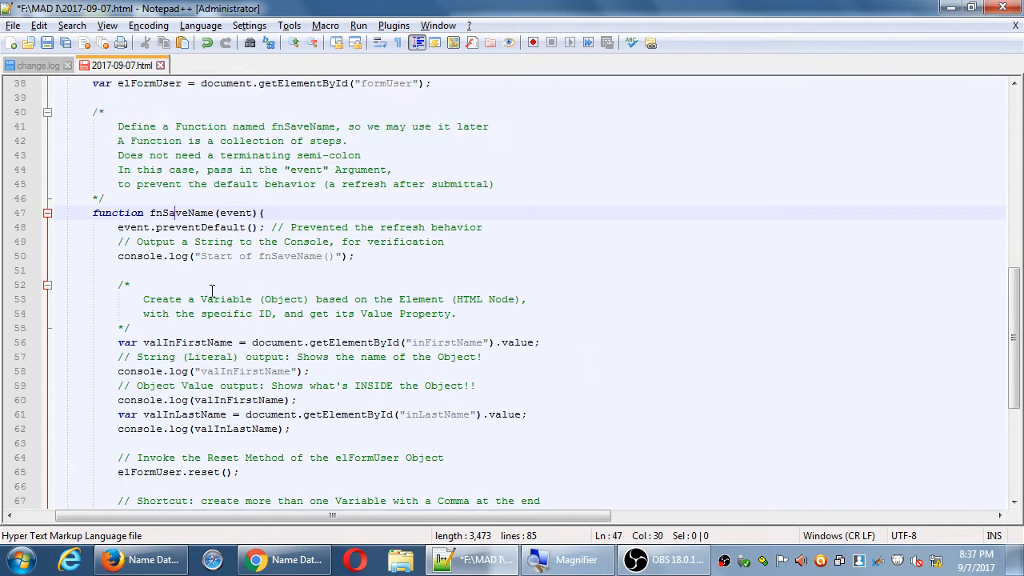
scroll(180, 208, "up", 4)
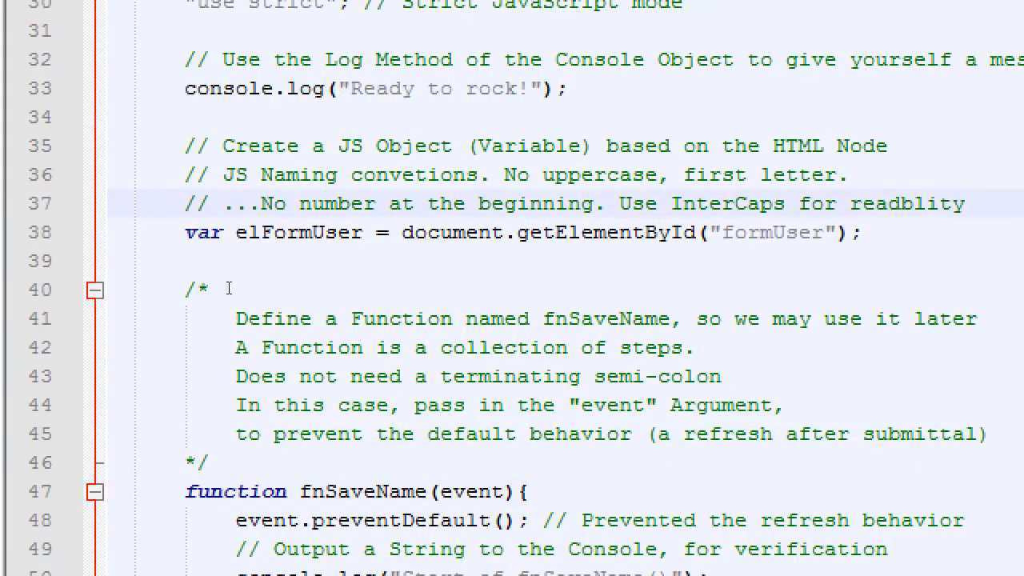
Add '// Global Scope Variable. Can be used anywhere in the program' above elFormUser and highlight the IIFE's function keyword
key("End")
key("Return")
type("// Global Scope Variable. Can be used anywhere in the program")
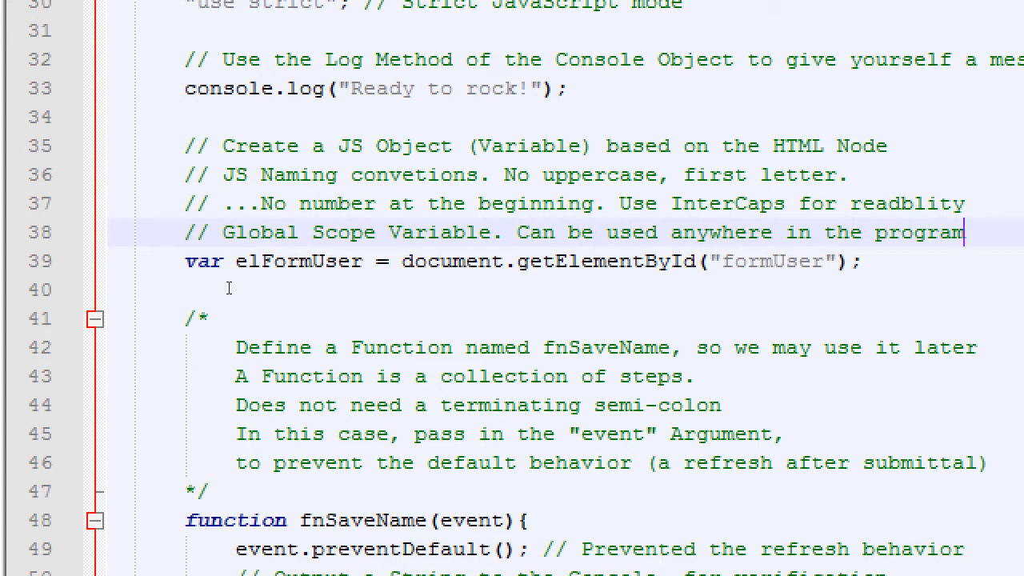
key("shift+Home")
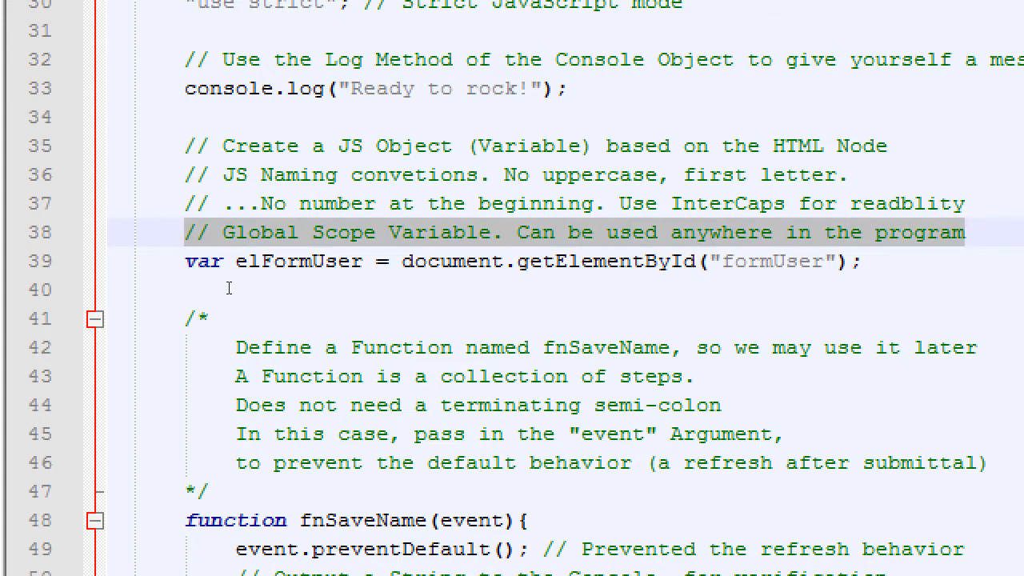
scroll(40, 117, "up", 1)
scroll(40, 118, "up", 2)
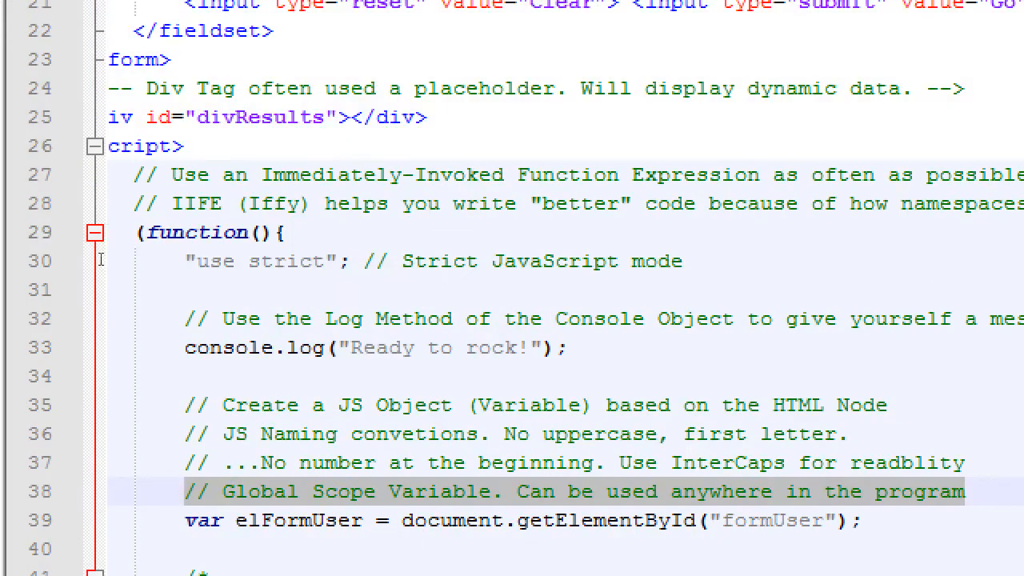
double_click(196, 232)
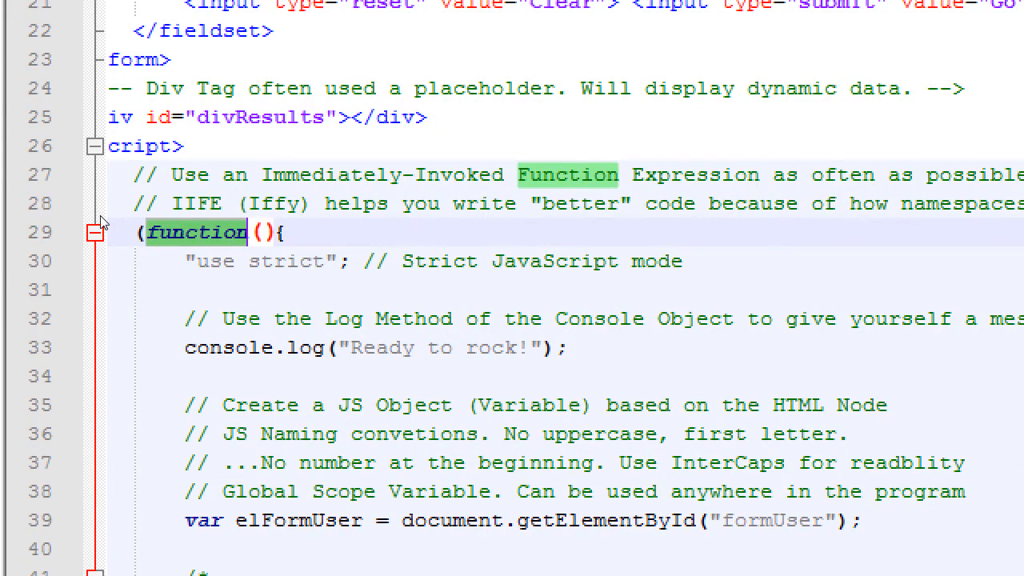
scroll(168, 297, "down", 1)
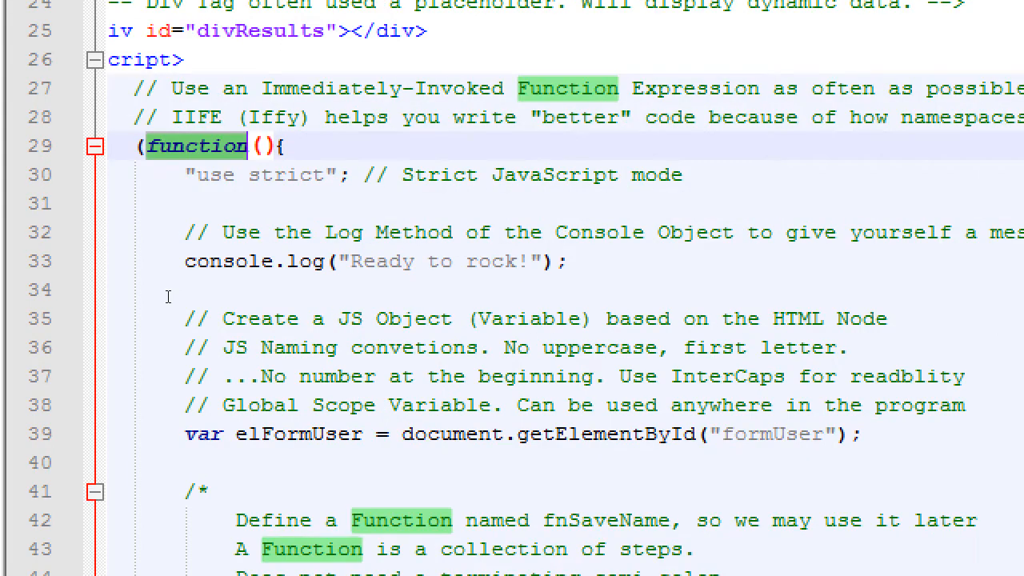
key("End")
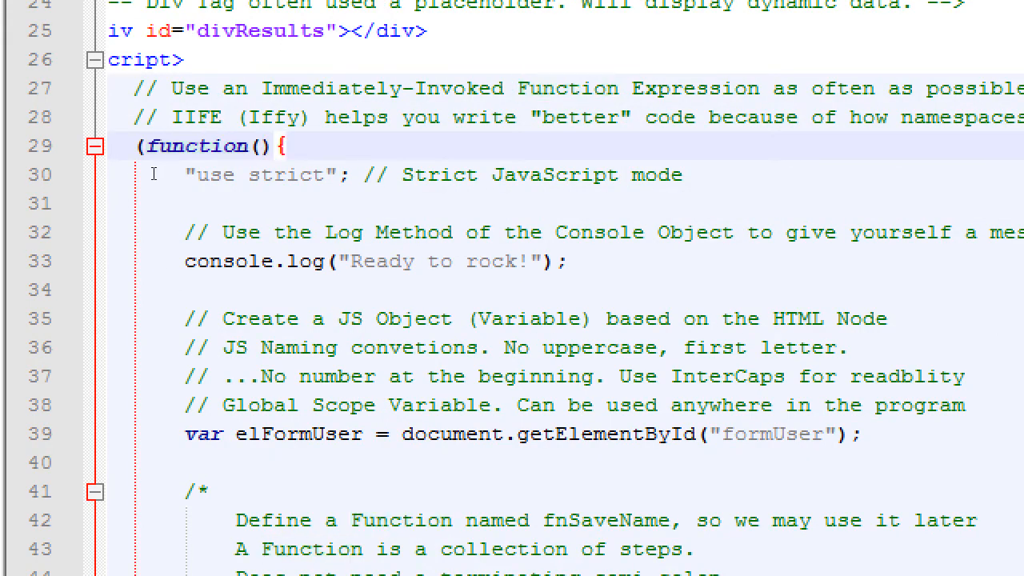
scroll(184, 290, "down", 2)
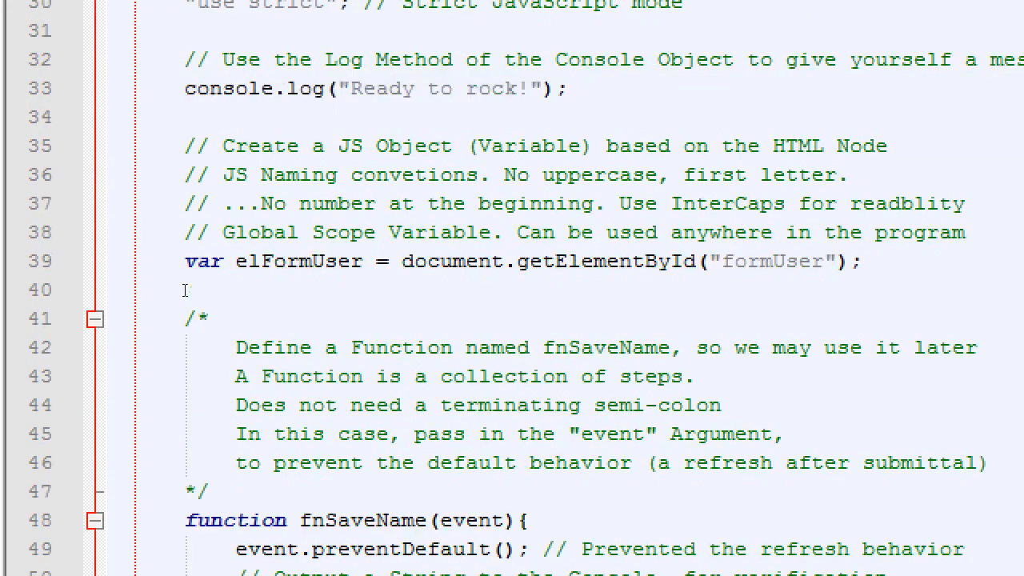
Add 'Local Scope Variable. Can only be used in THIS Function: fnSaveName()' to the comment block, capitalizing Function
double_click(296, 261)
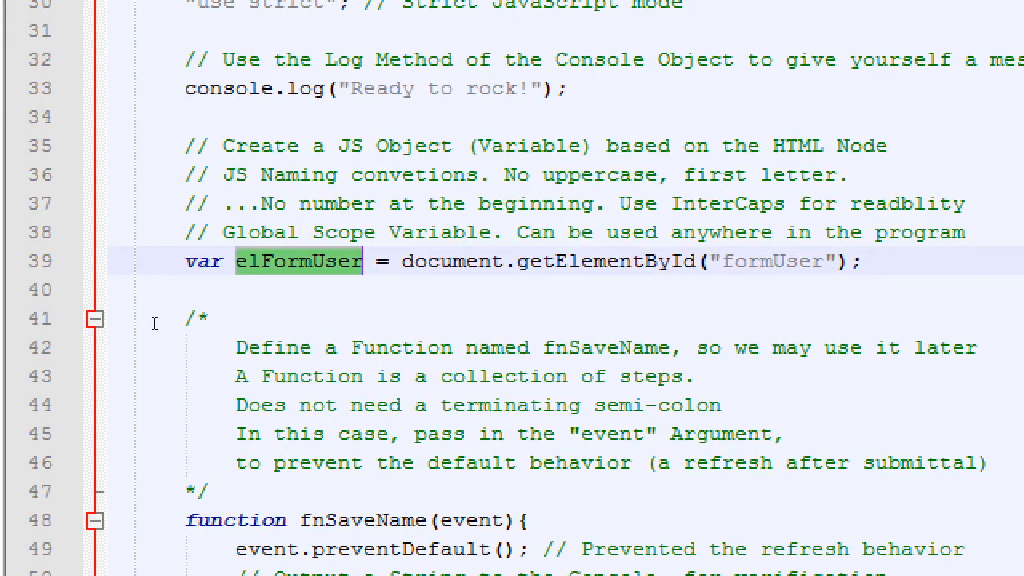
scroll(154, 323, "down", 1)
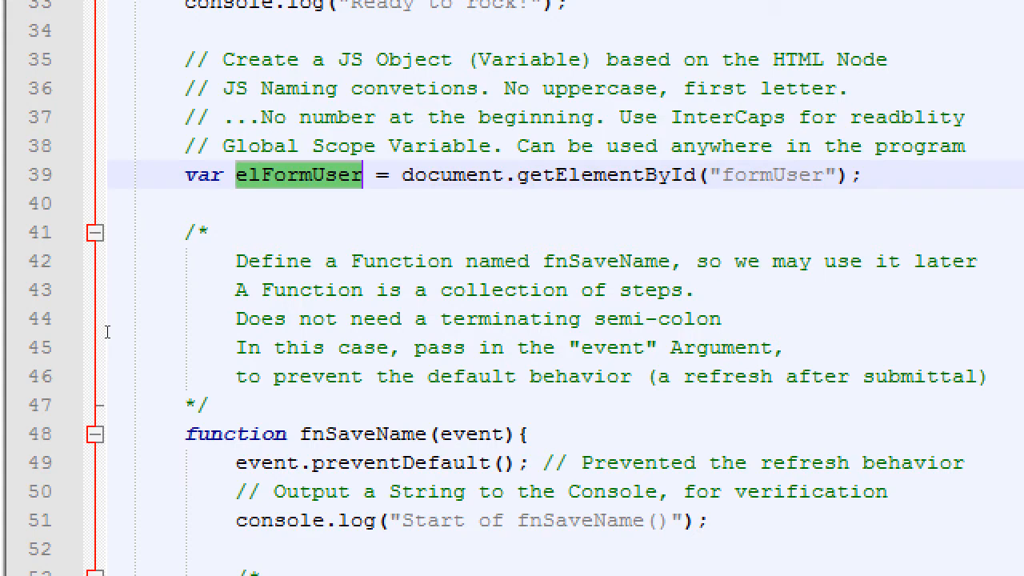
scroll(144, 256, "down", 4)
scroll(144, 256, "down", 4)
scroll(152, 256, "down", 4)
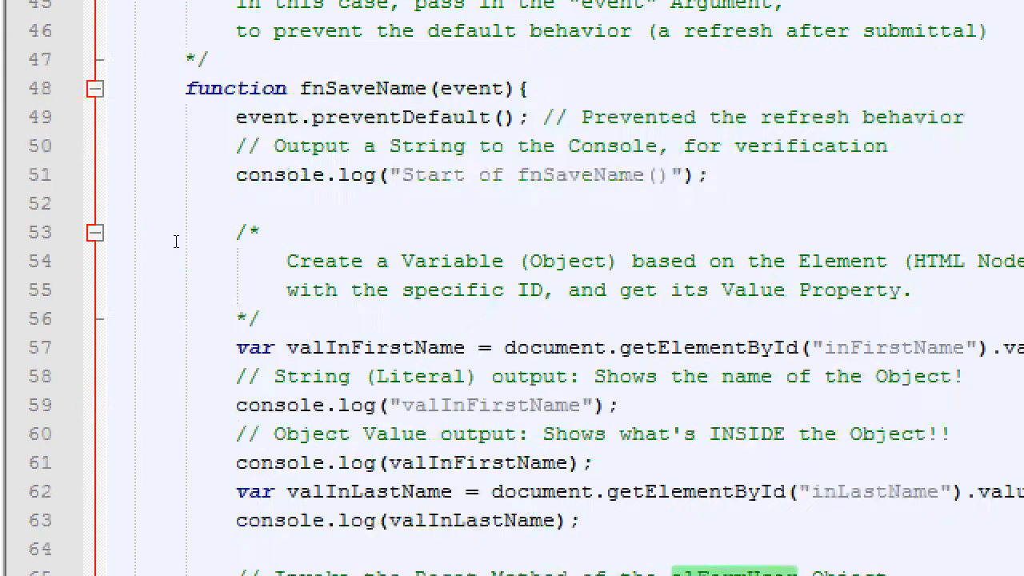
left_click(316, 278)
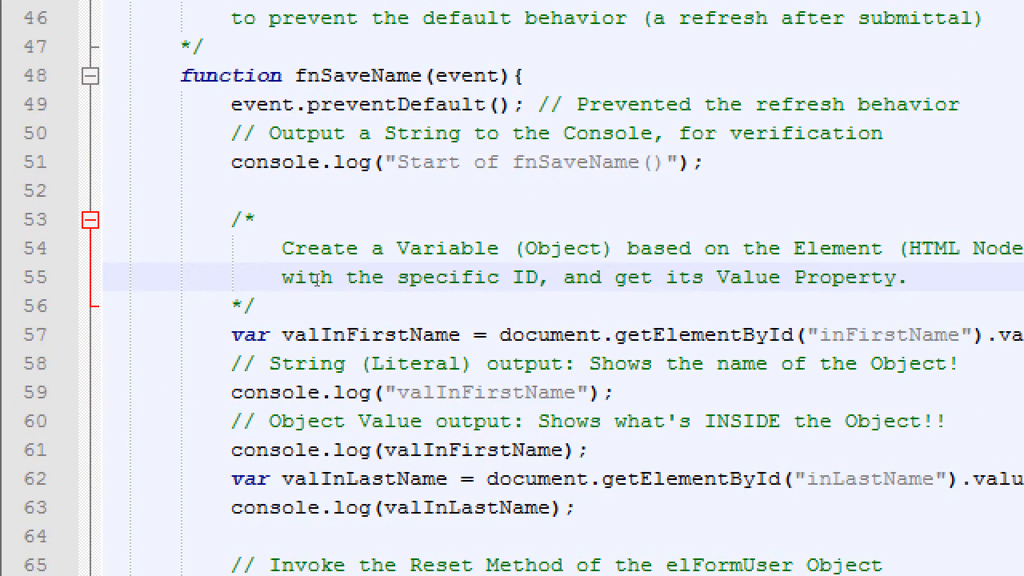
key("End")
key("Return")
type("Local Scoar")
key("BackSpace")
key("BackSpace")
type("pe var")
key("BackSpace")
key("BackSpace")
key("BackSpace")
type("Variable. Can only be used in ")
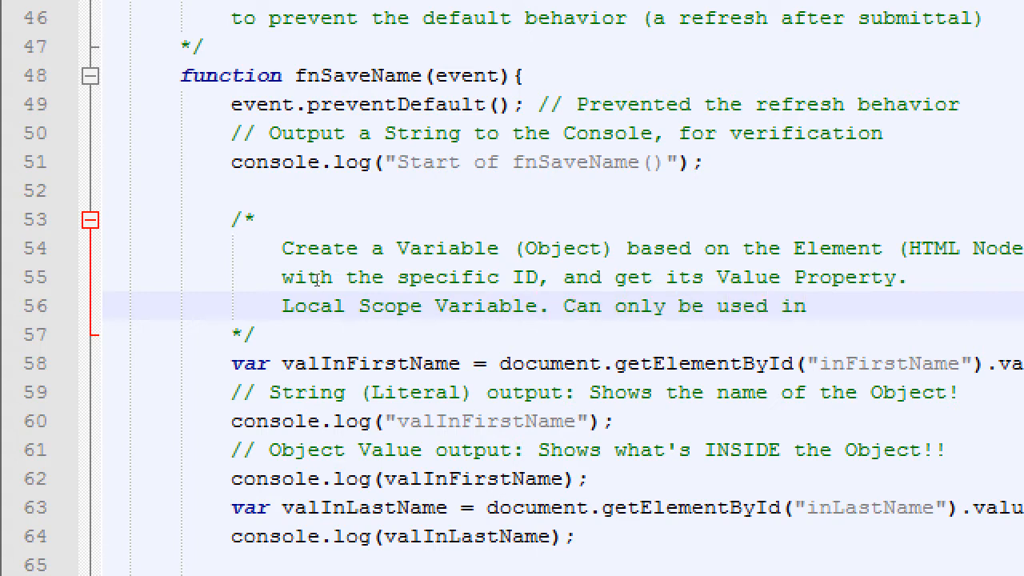
type("THIS function:")
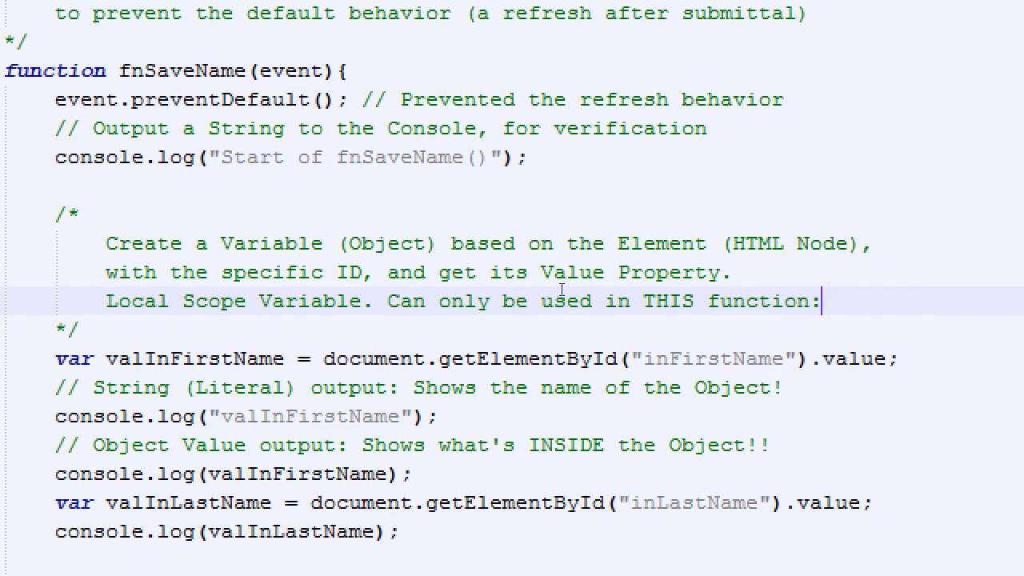
key("Left")
key("ctrl+Left")
key("shift+Right")
type("F")
key("End")
type("fnSaveName()")
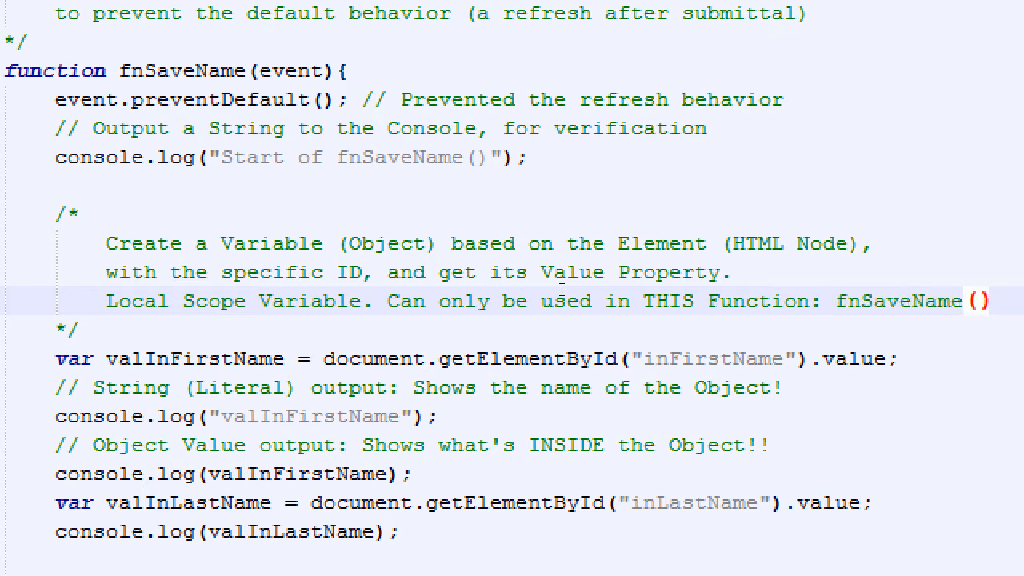
Move down and highlight the valInFirstName variable name as the local-scope example
key("Down")
key("Home")
key("Right")
key("Down")
key("Right")
key("Right")
key("Right")
key("ctrl+shift+Right")
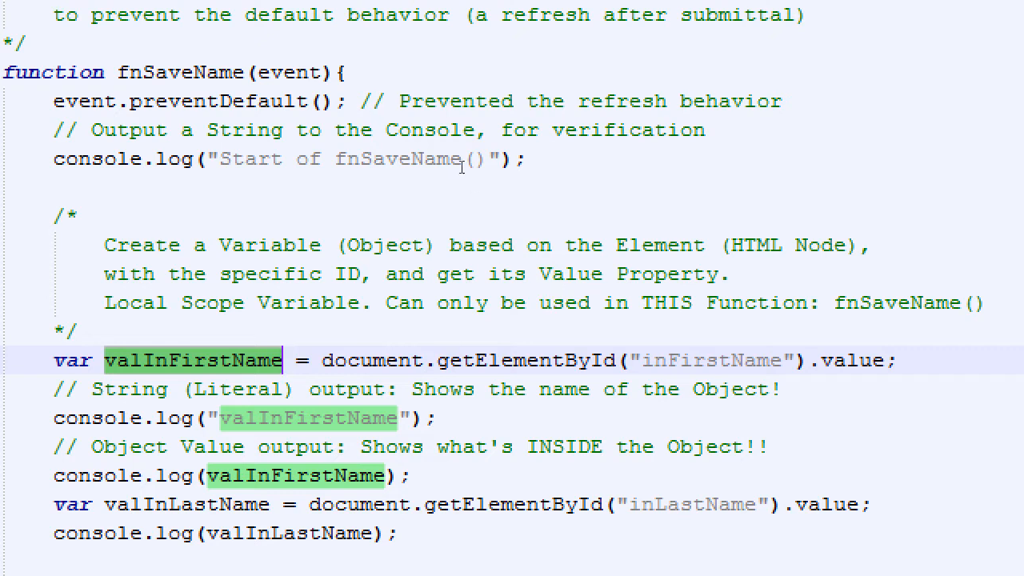
left_click(240, 72)
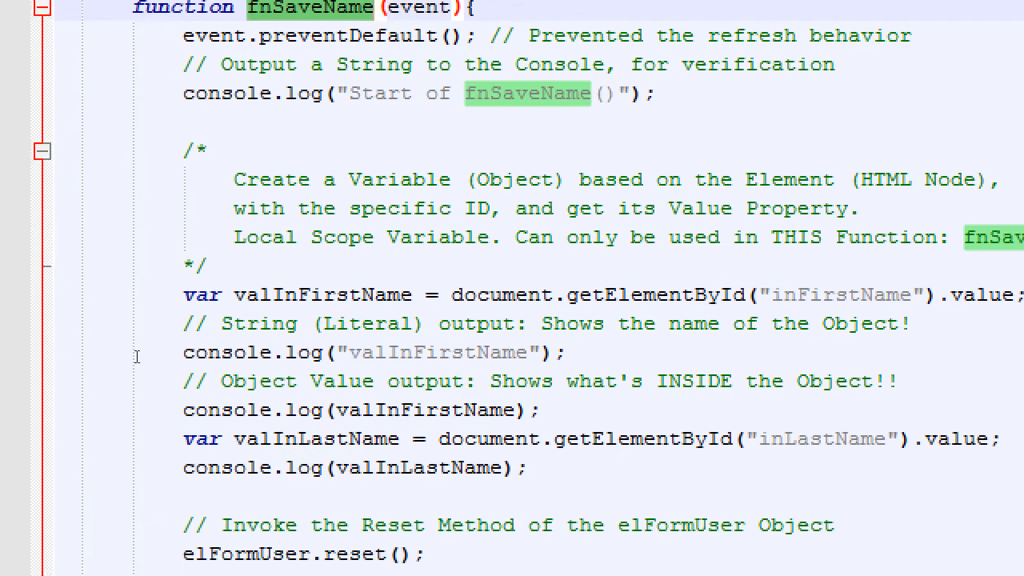
scroll(145, 320, "down", 5)
scroll(145, 360, "down", 5)
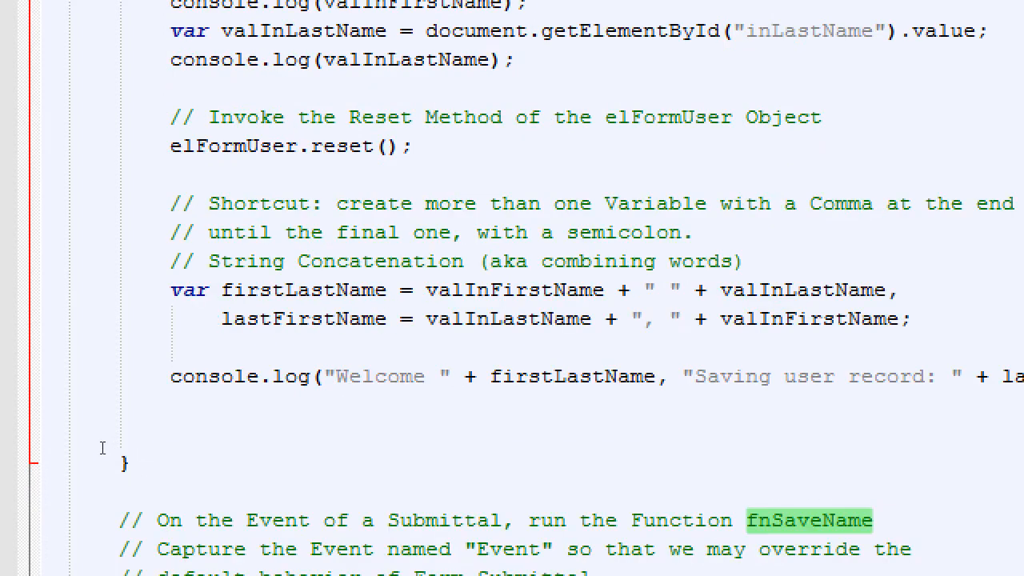
left_click(103, 460)
scroll(182, 232, "up", 3)
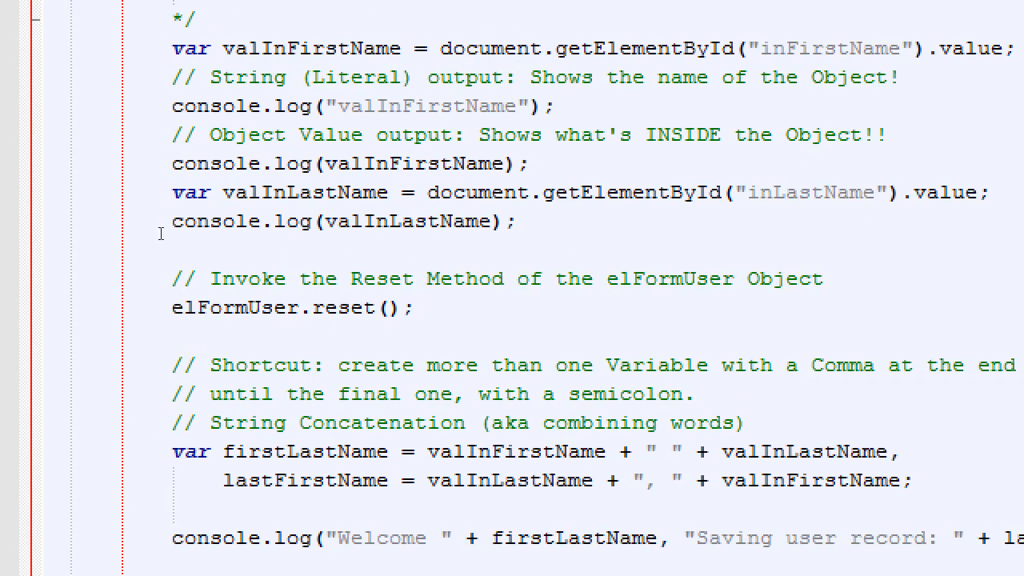
left_click_drag(248, 192, 337, 192)
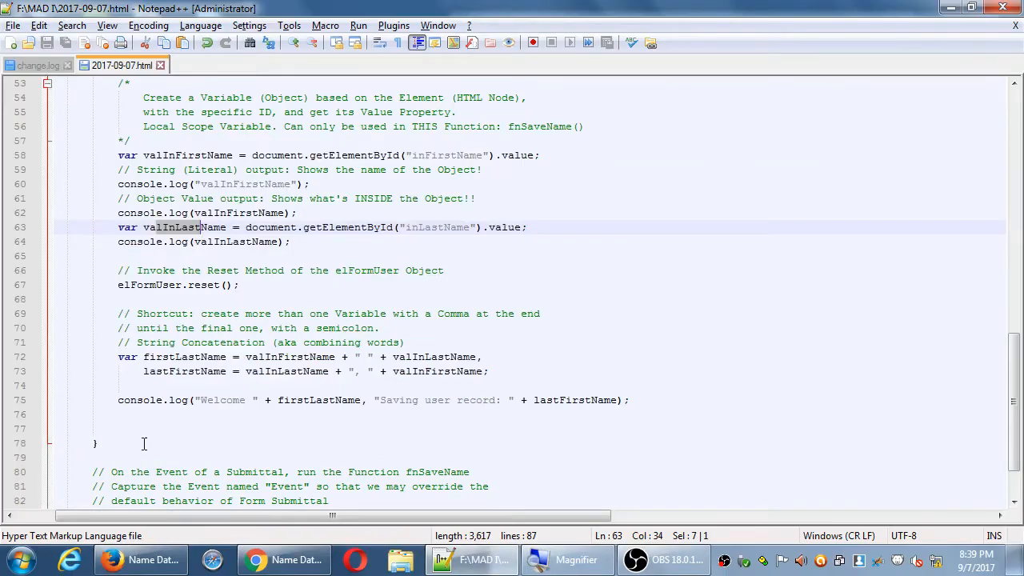
left_click(129, 435)
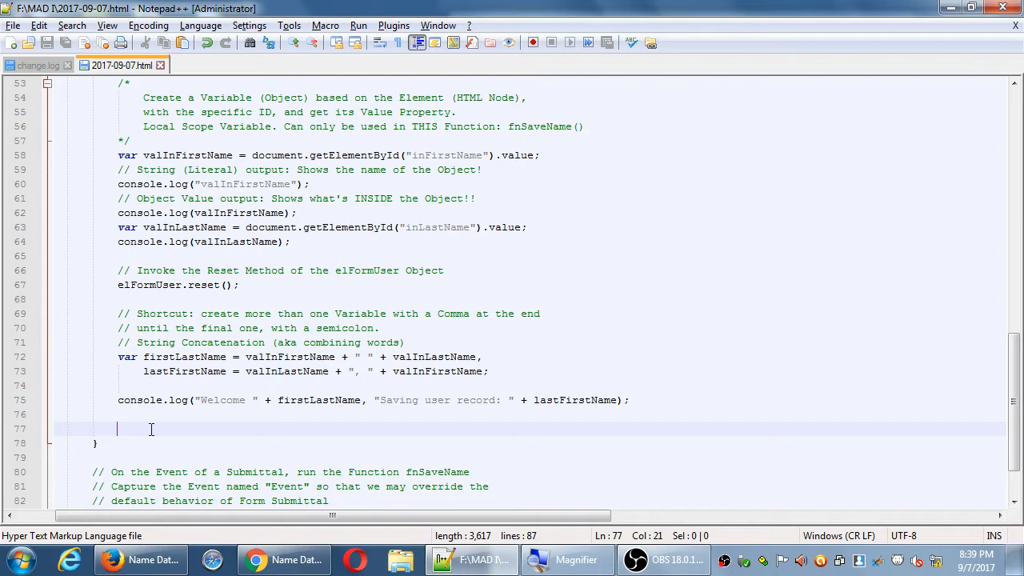
scroll(151, 430, "up", 4)
scroll(151, 431, "up", 6)
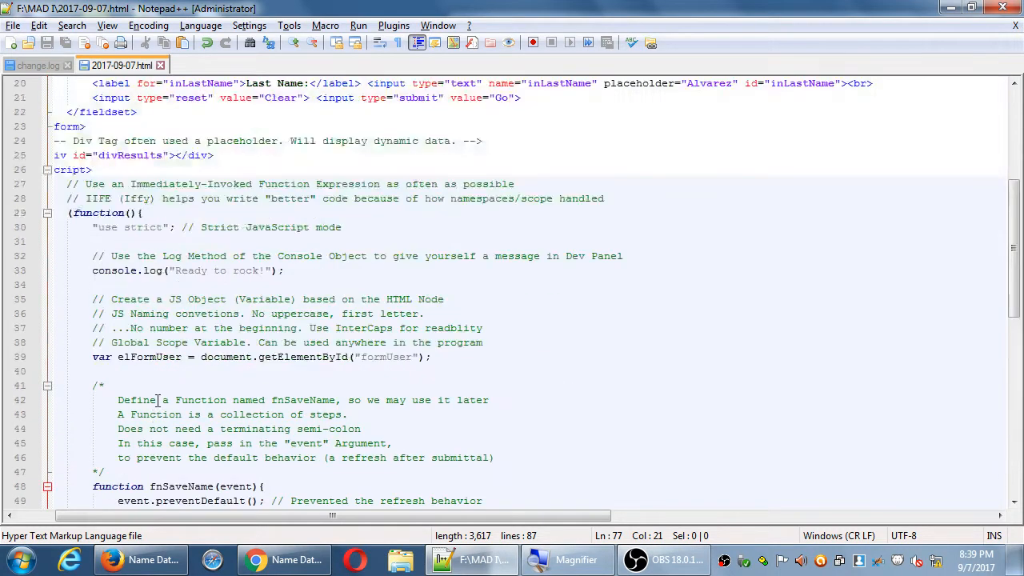
scroll(158, 391, "up", 4)
left_click(64, 328)
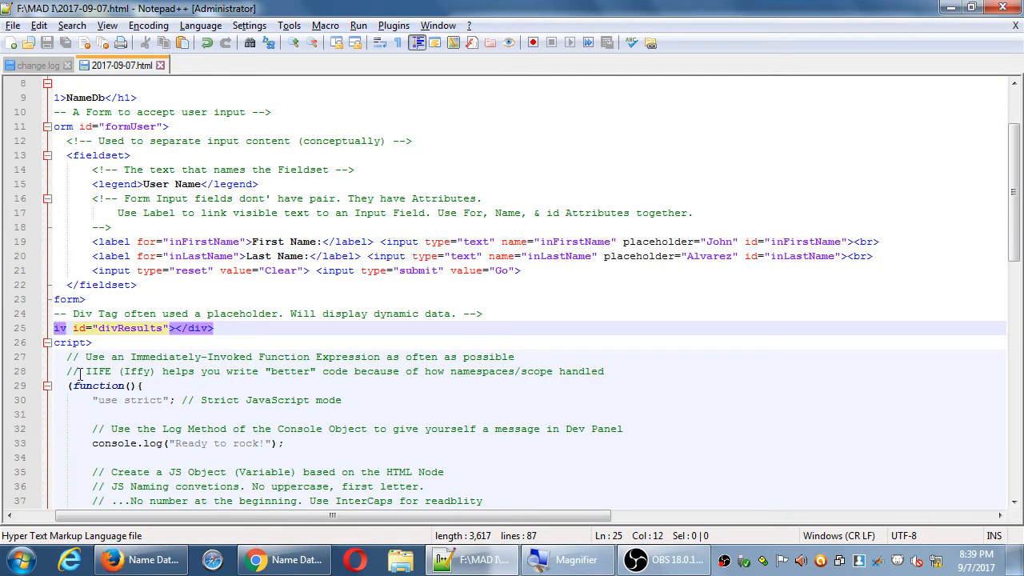
left_click_drag(152, 515, 128, 524)
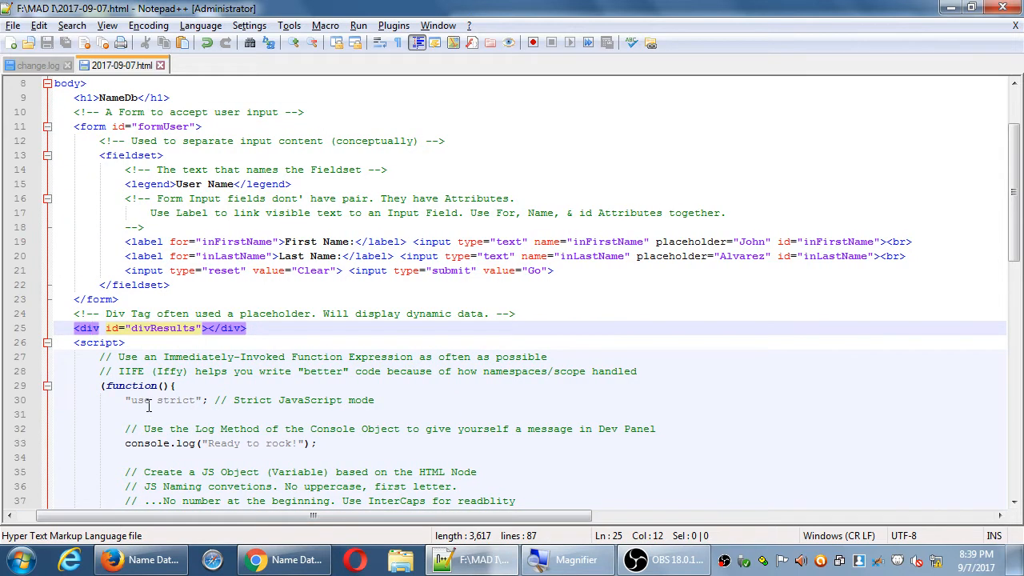
scroll(149, 406, "down", 3)
scroll(149, 406, "down", 2)
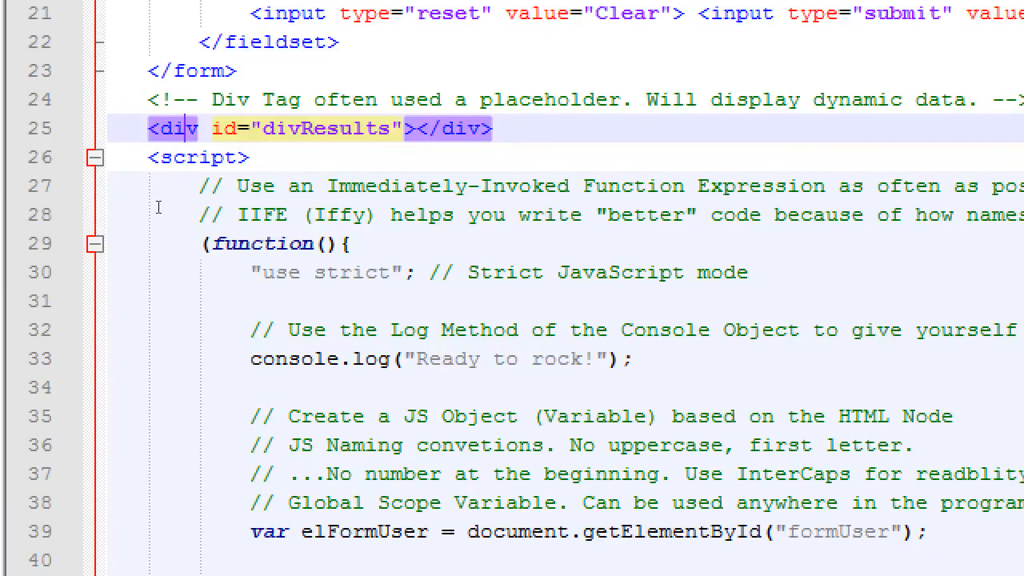
double_click(327, 128)
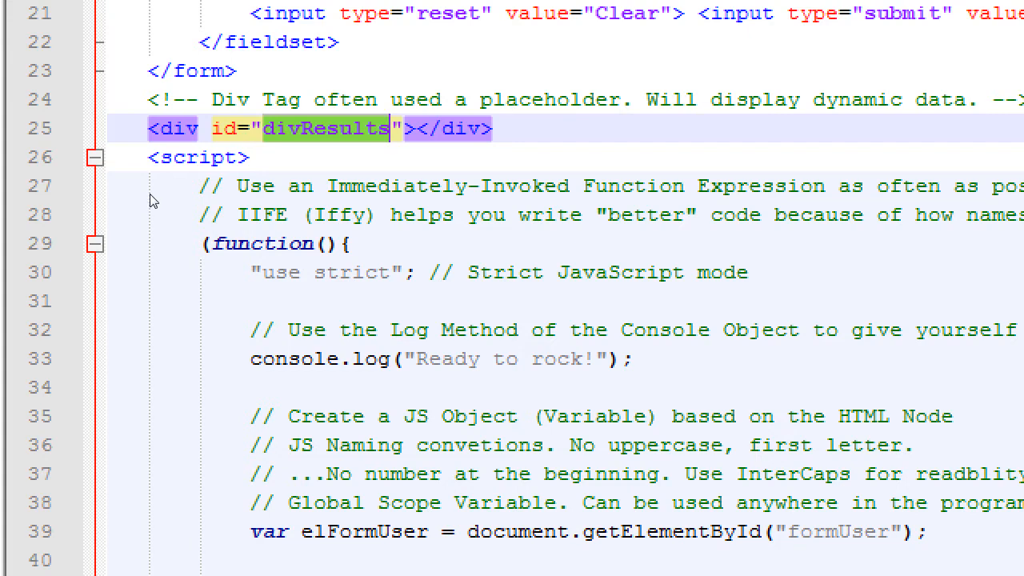
scroll(153, 205, "down", 3)
scroll(192, 360, "down", 2)
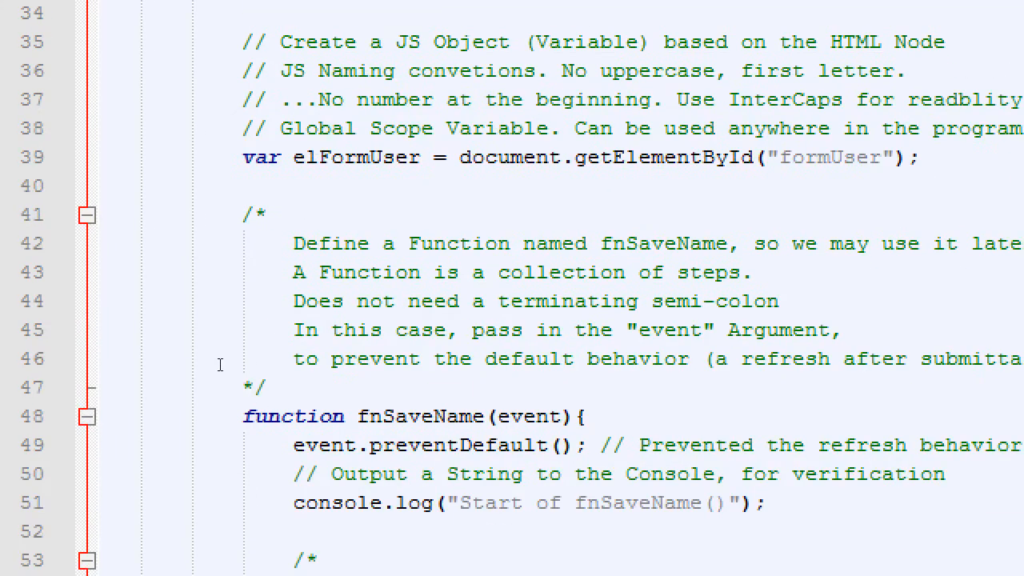
Chain a second declaration elDivResults = document.getElementById("divResults") after elFormUser with a comma
key("Down")
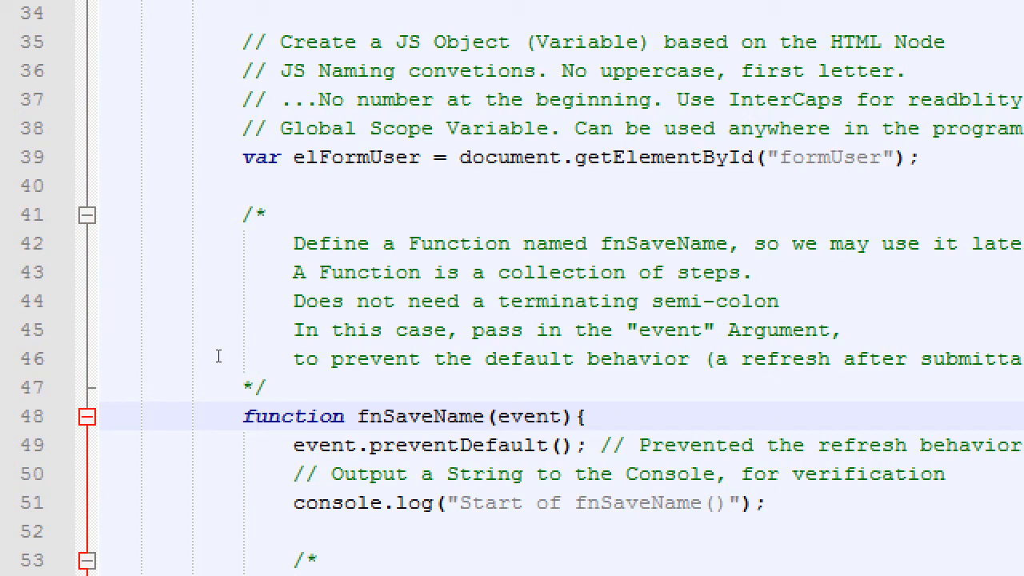
key("Up")
key("Up")
key("Up")
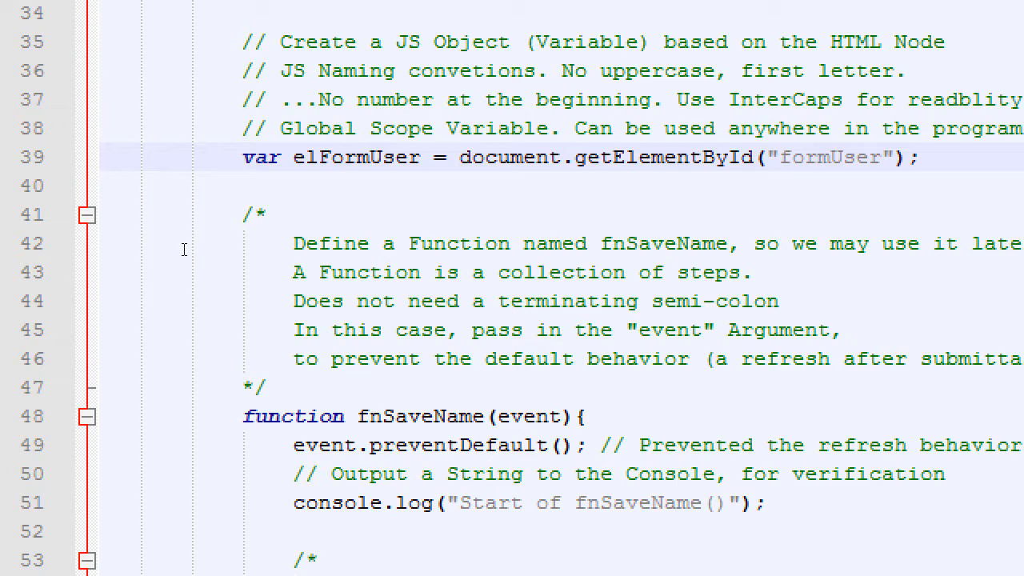
key("End")
key("BackSpace")
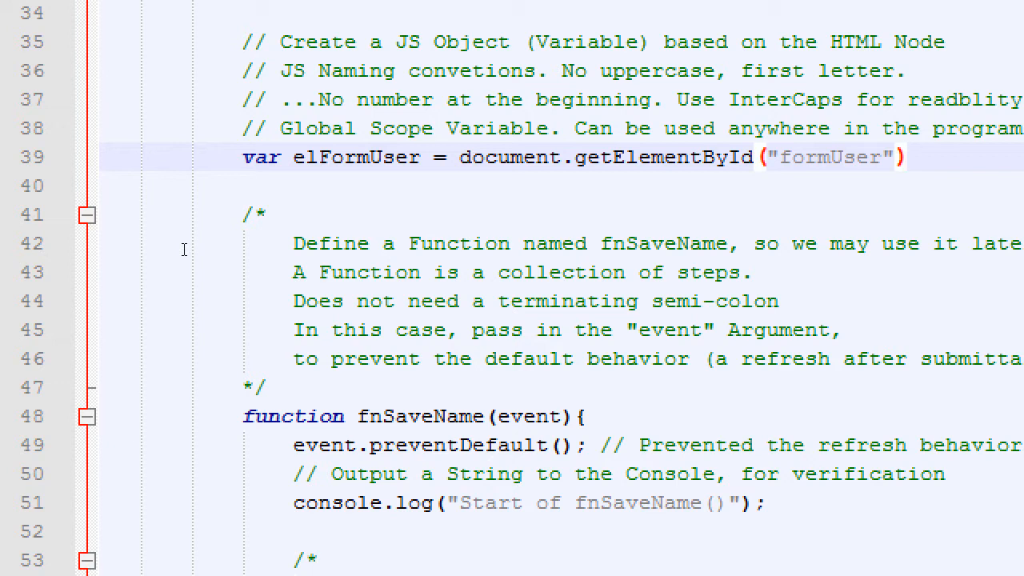
type(",")
key("Return")
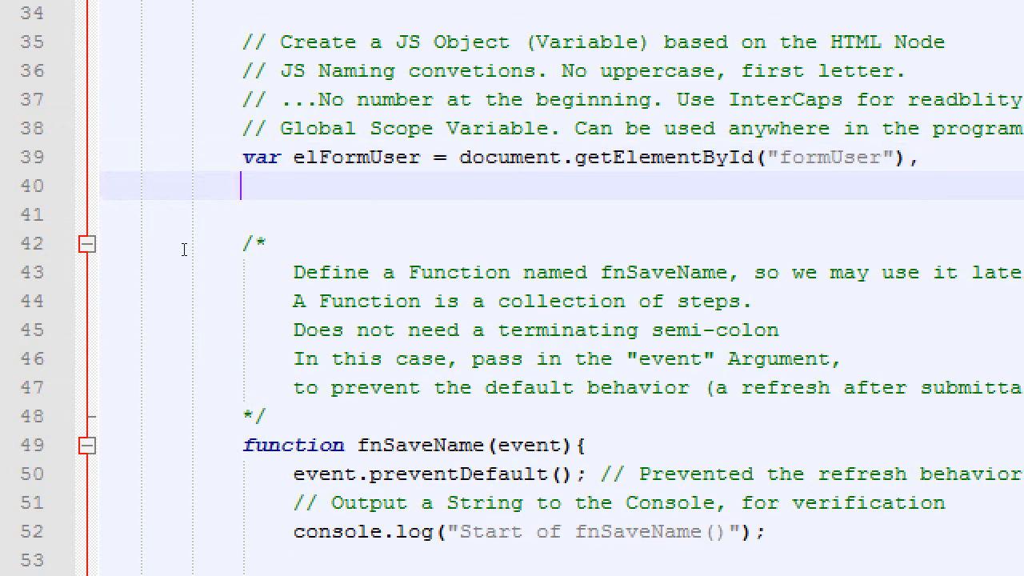
type("eldivResults")
key("Left")
key("Left")
key("Left")
key("Left")
key("Left")
key("Left")
key("Left")
key("Left")
key("shift+Left")
type("DivResults = document.getElementById();")
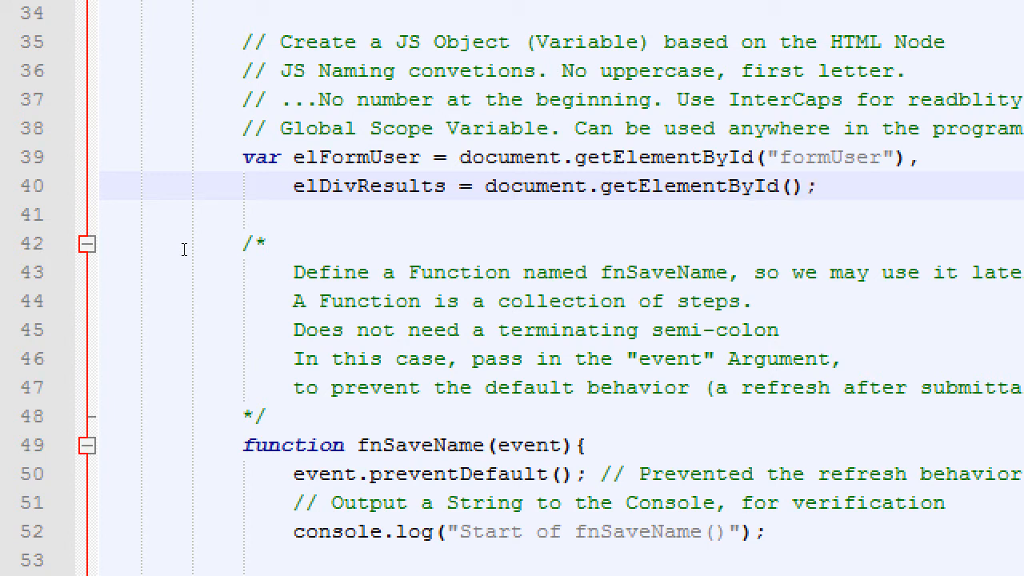
key("Left")
key("Left")
type("\"\"")
key("Left")
type("divResults")
Highlight the divResults id and then the elDivResults variable name to point them out
key("ctrl+shift+Left")
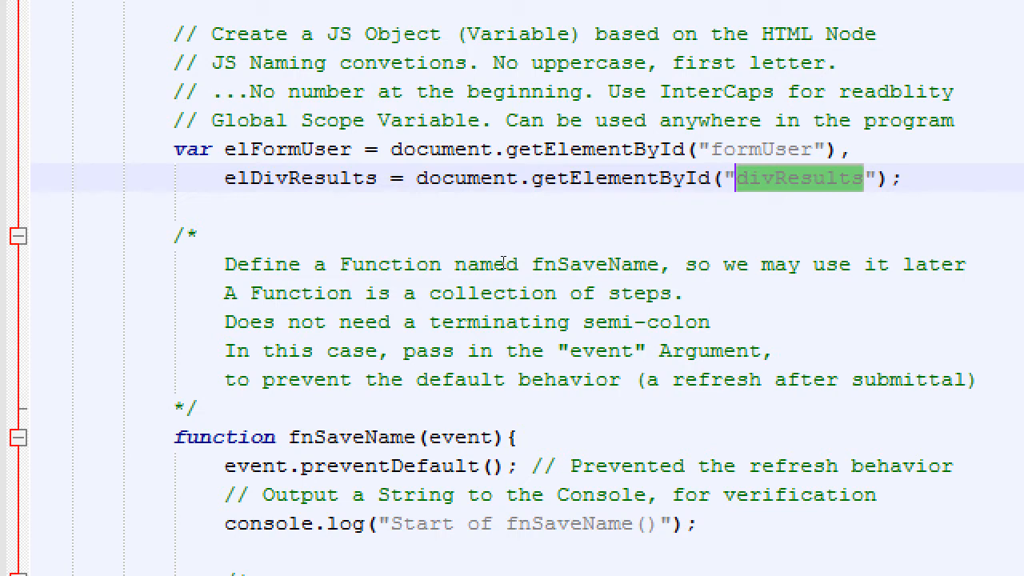
key("ctrl+Left")
key("ctrl+Left")
key("ctrl+Left")
key("ctrl+Left")
key("ctrl+Left")
key("Left")
key("ctrl+shift+Left")
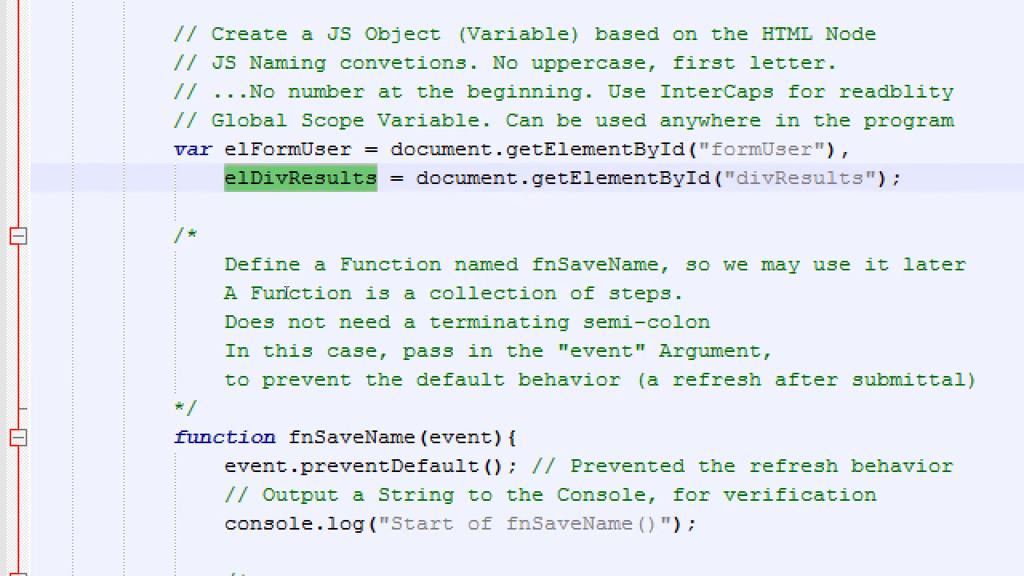
scroll(341, 312, "down", 6)
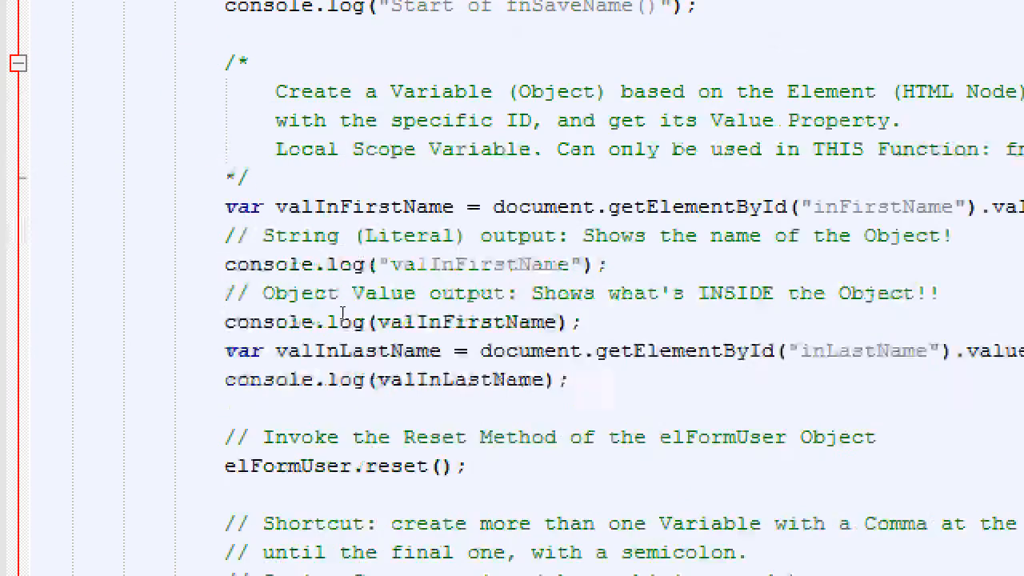
scroll(341, 312, "down", 3)
scroll(256, 392, "down", 3)
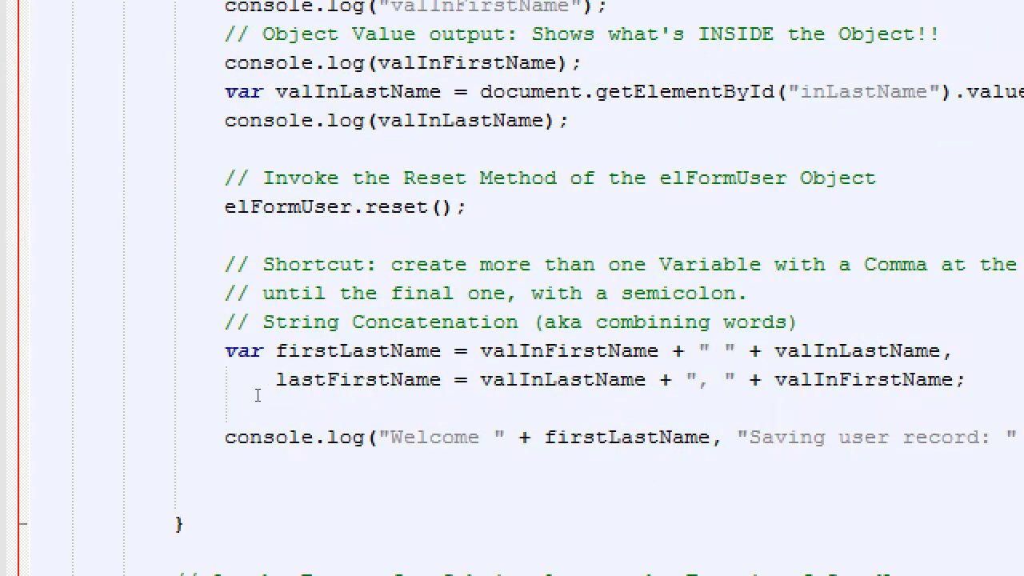
scroll(237, 398, "down", 2)
left_click(310, 335)
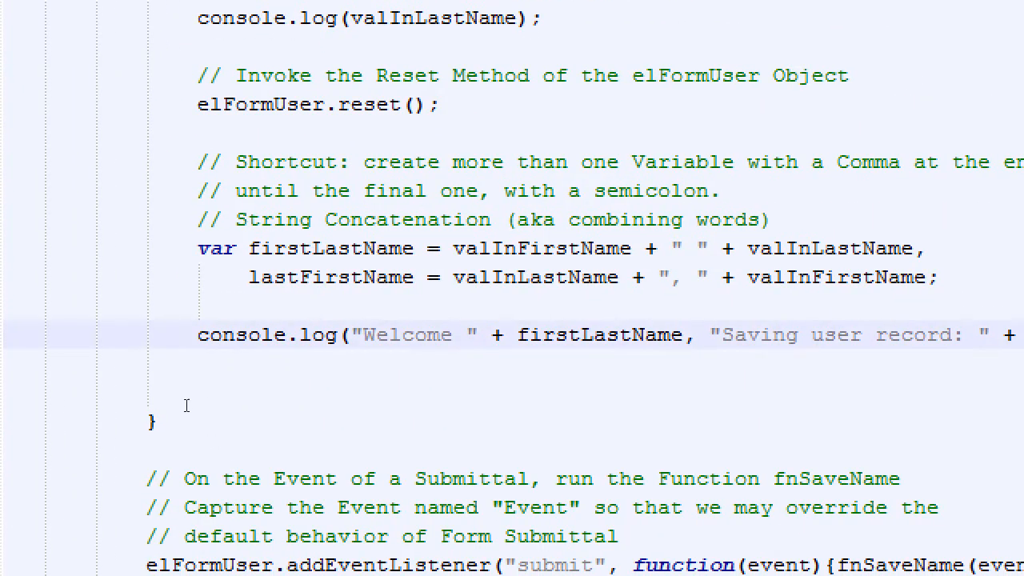
left_click(186, 406)
type("elDivResults")
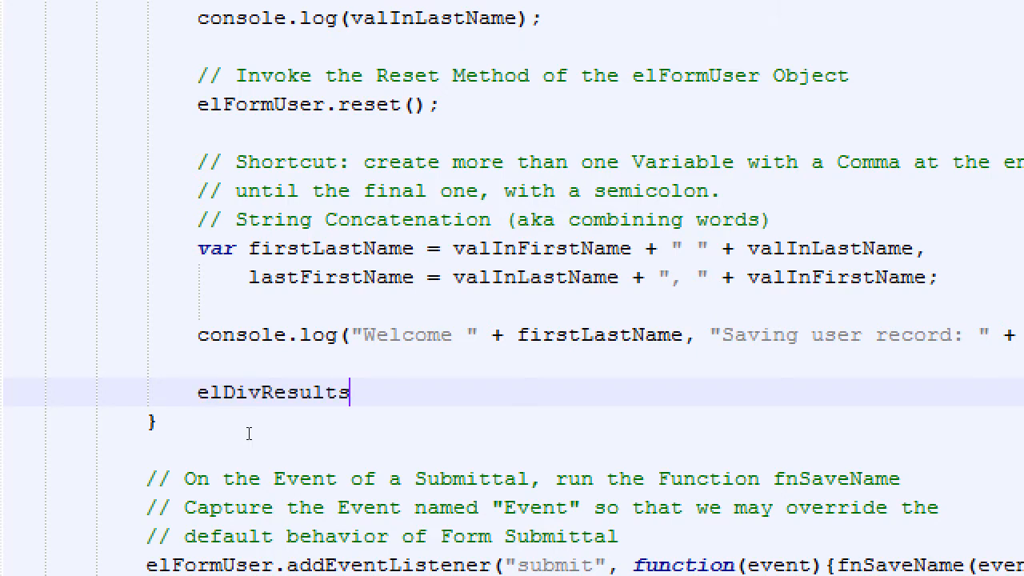
type(".innerHT")
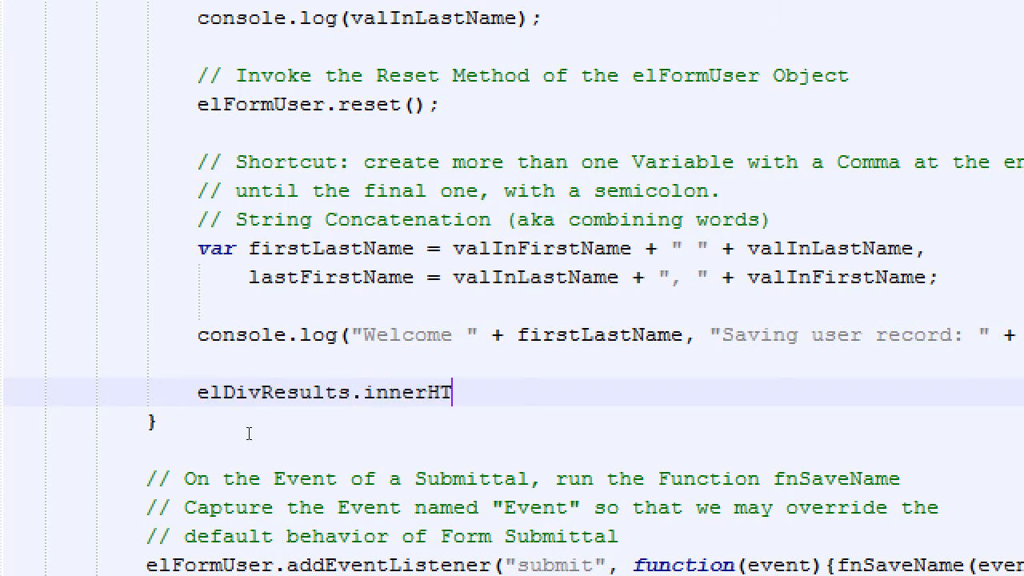
type("ML")
key("Up")
key("Return")
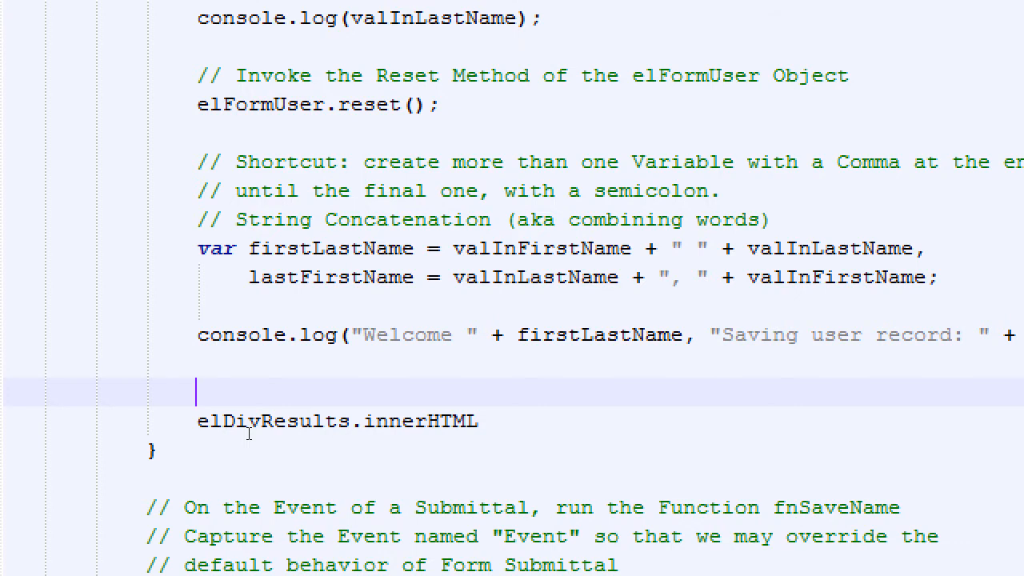
type("// ")
type("Must use")
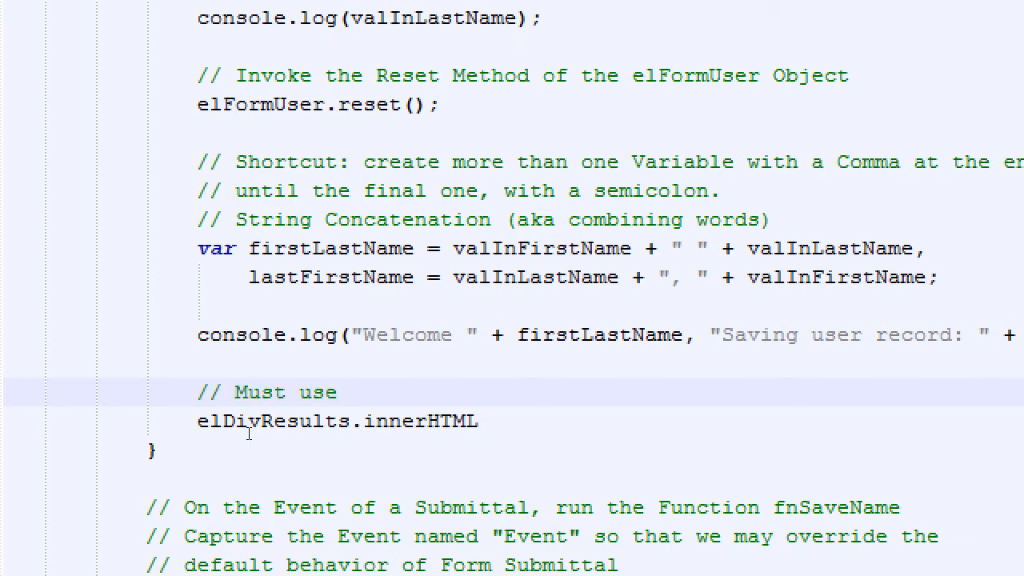
type(" innerHTML")
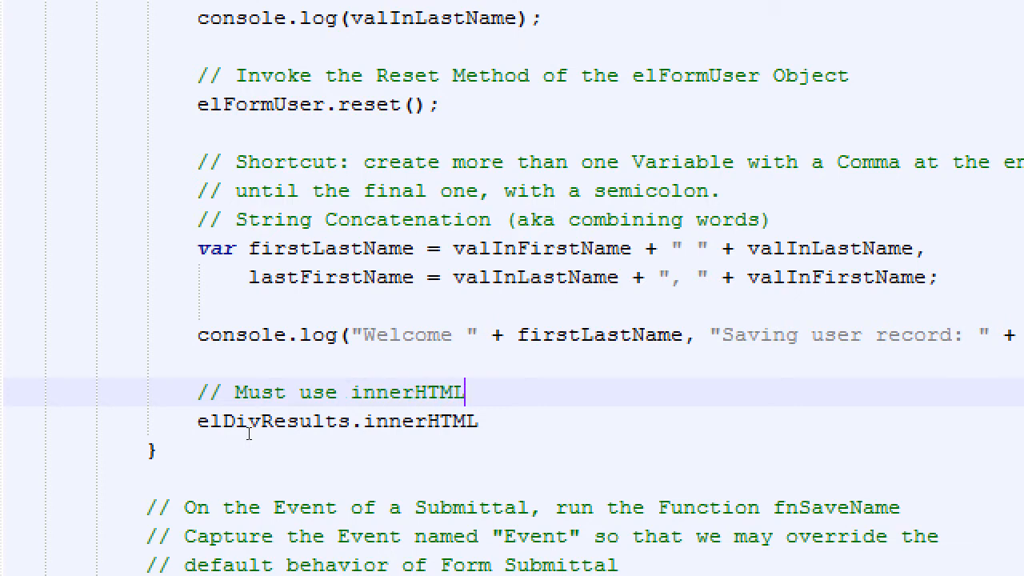
key("shift+Left")
key("shift+Left")
key("shift+Left")
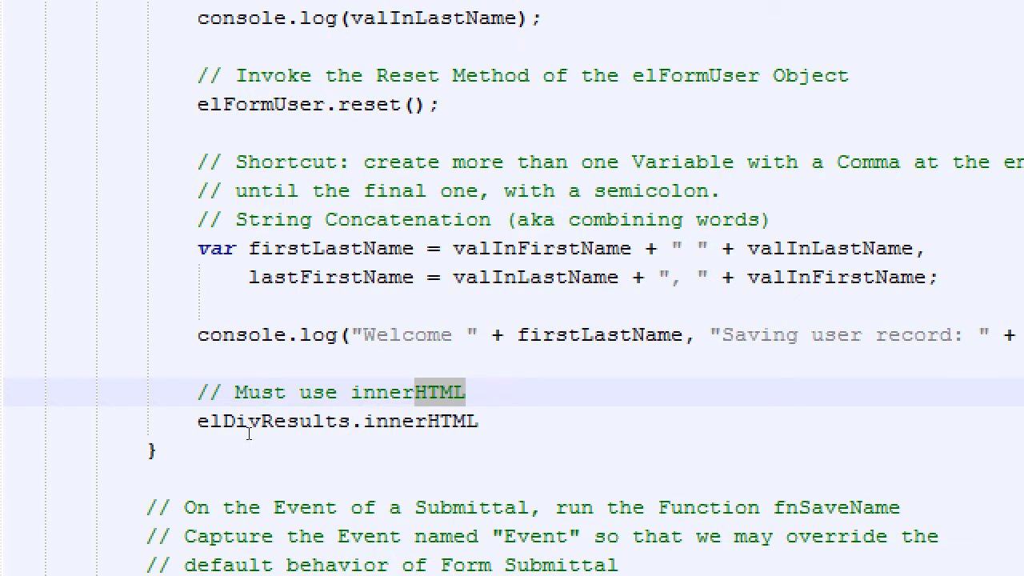
key("End")
type("Method if you create your own Div")
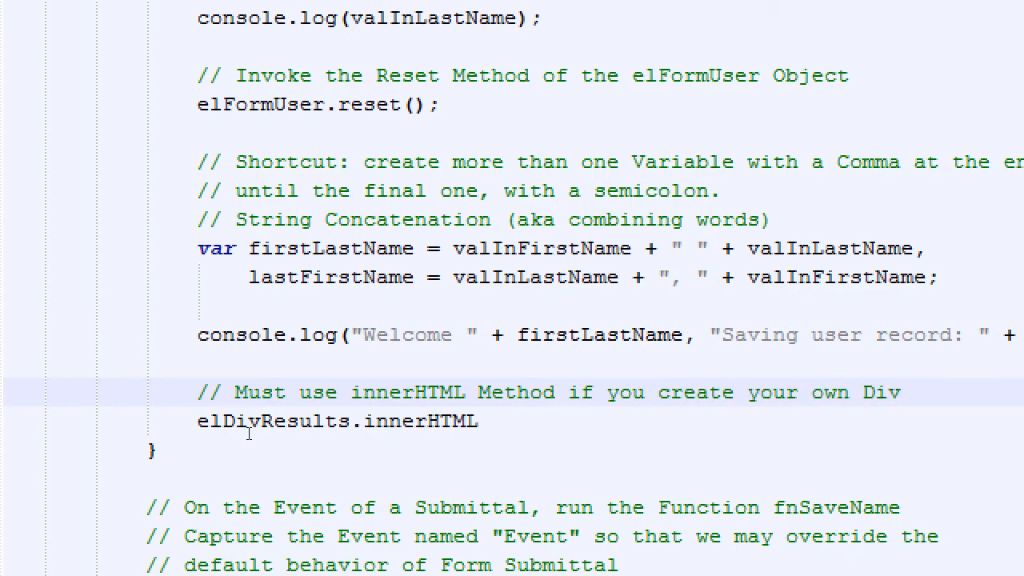
type(" Object")
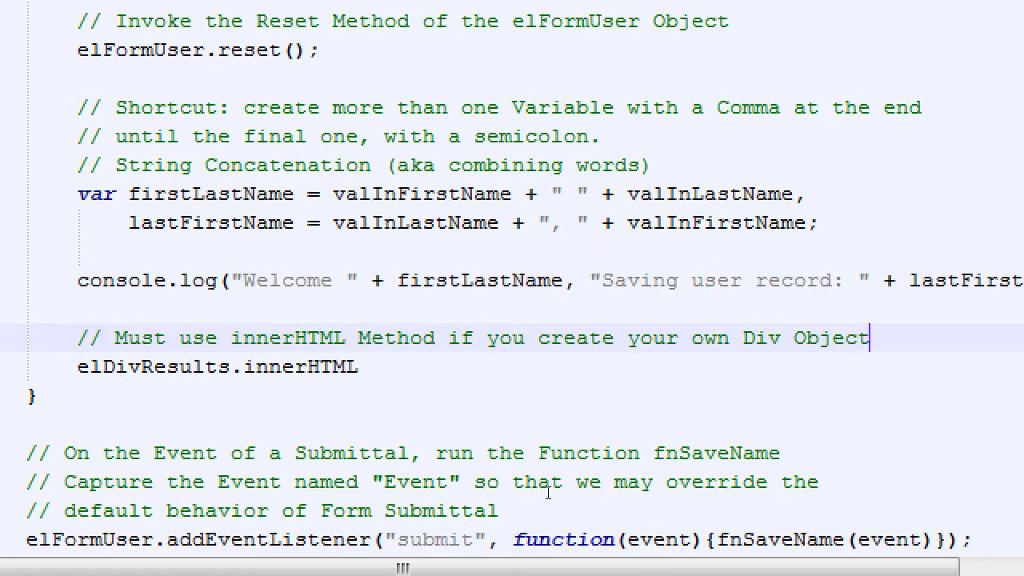
key("Return")
type("// ")
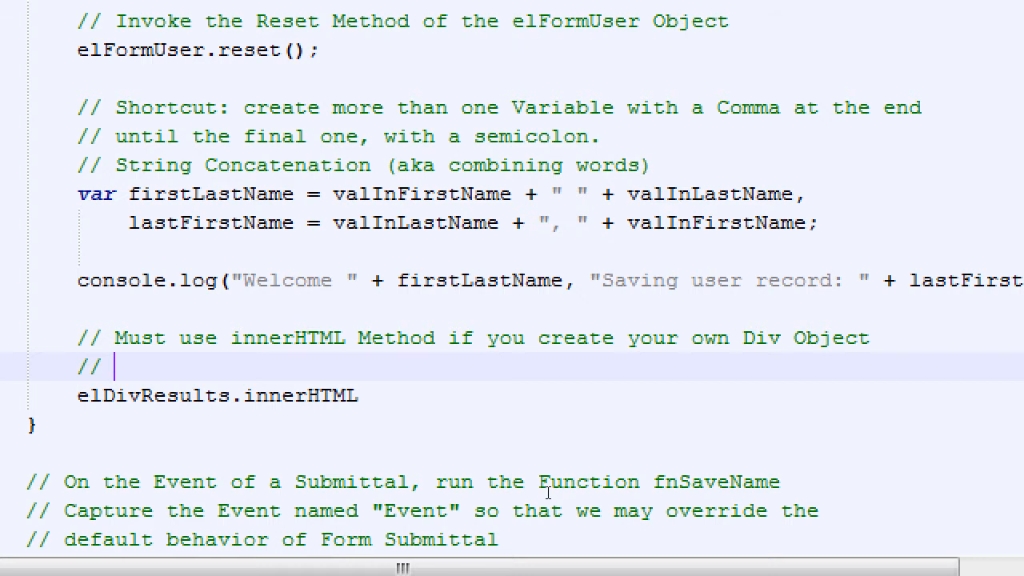
type("and you want to write something onscreen.")
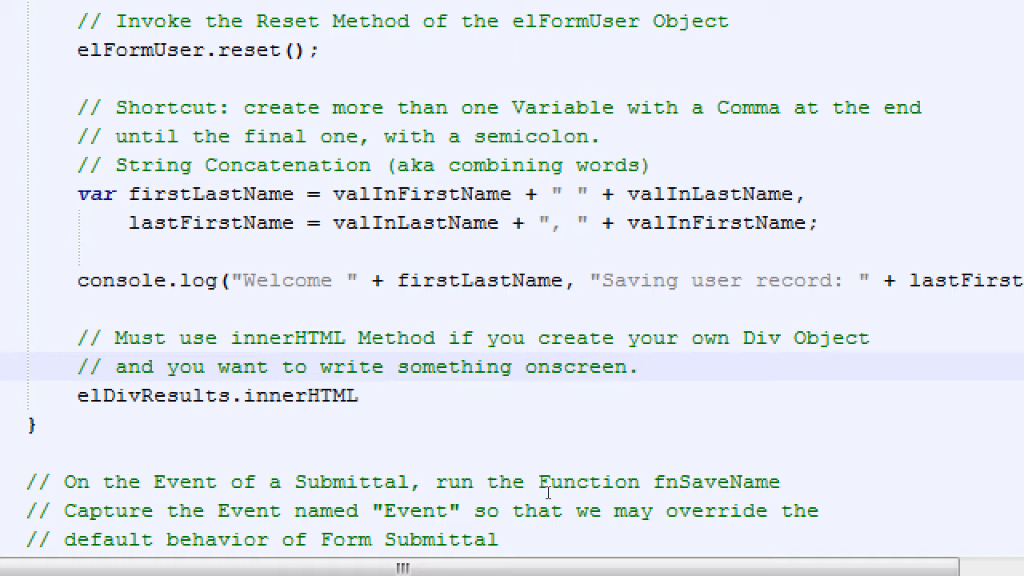
key("Up")
key("ctrl+Left")
key("ctrl+Left")
key("ctrl+Left")
key("ctrl+shift+Left")
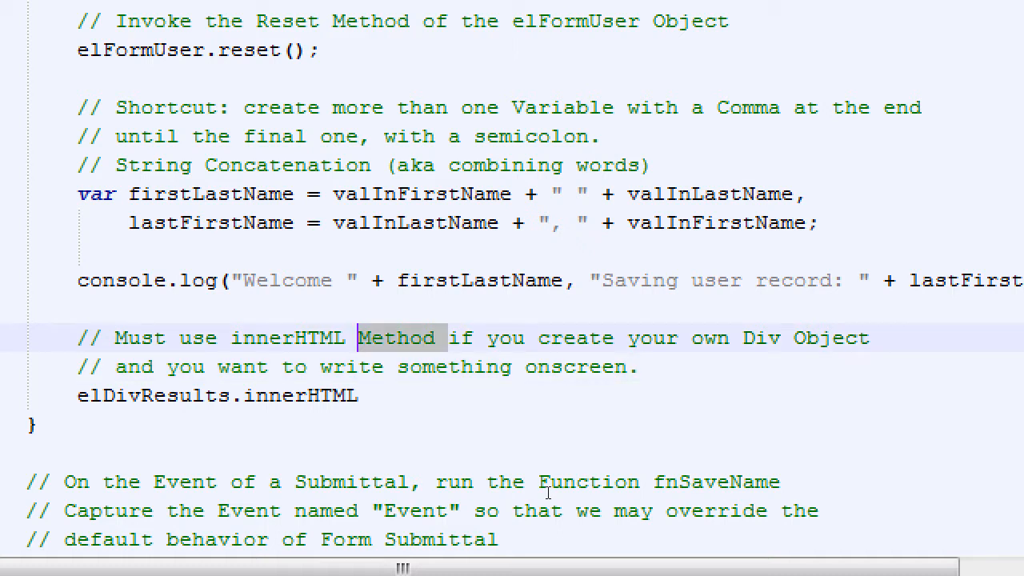
type("Pro")
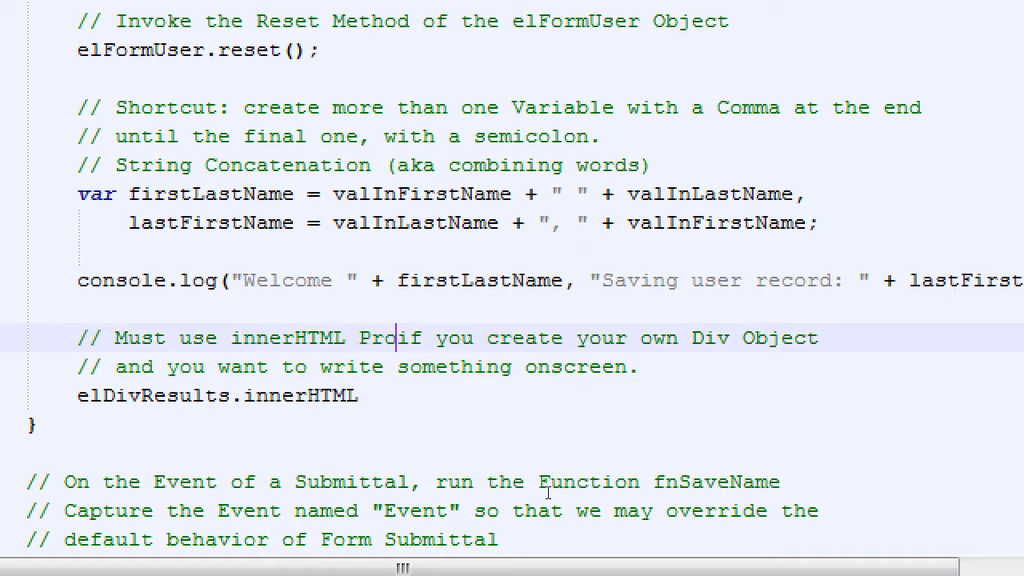
type("pertif you")
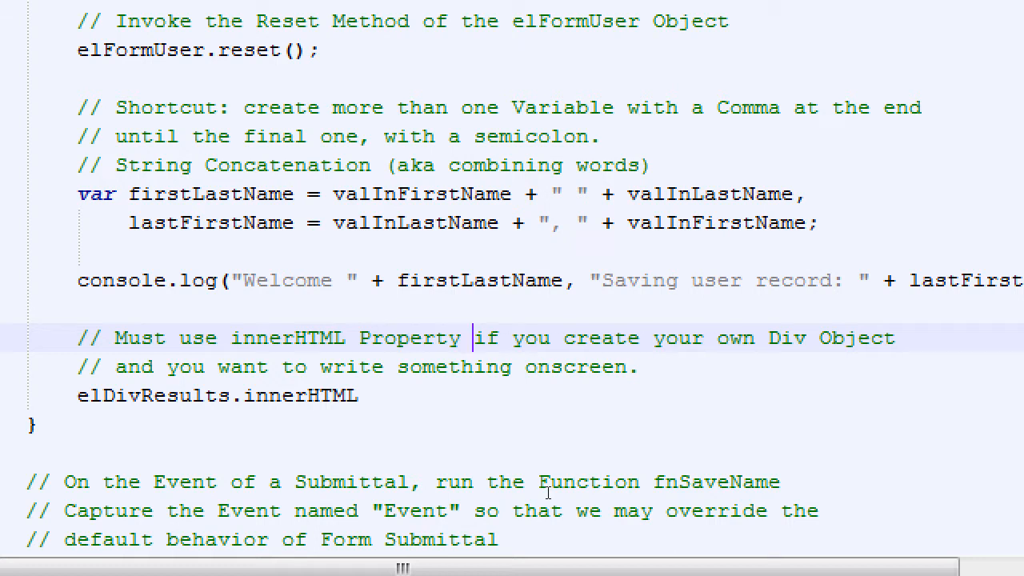
key("Left")
key("ctrl+shift+Left")
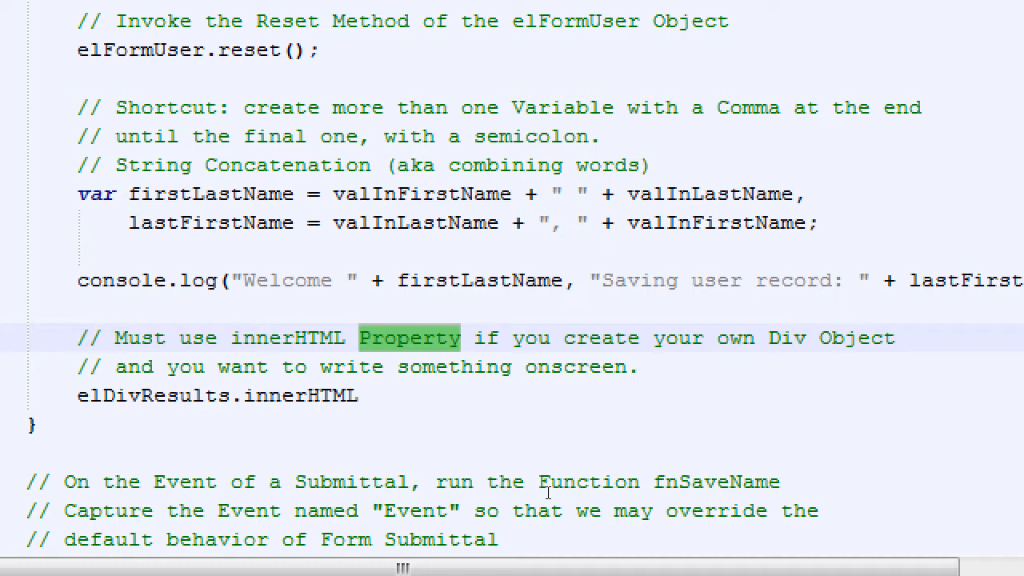
key("Down")
key("Down")
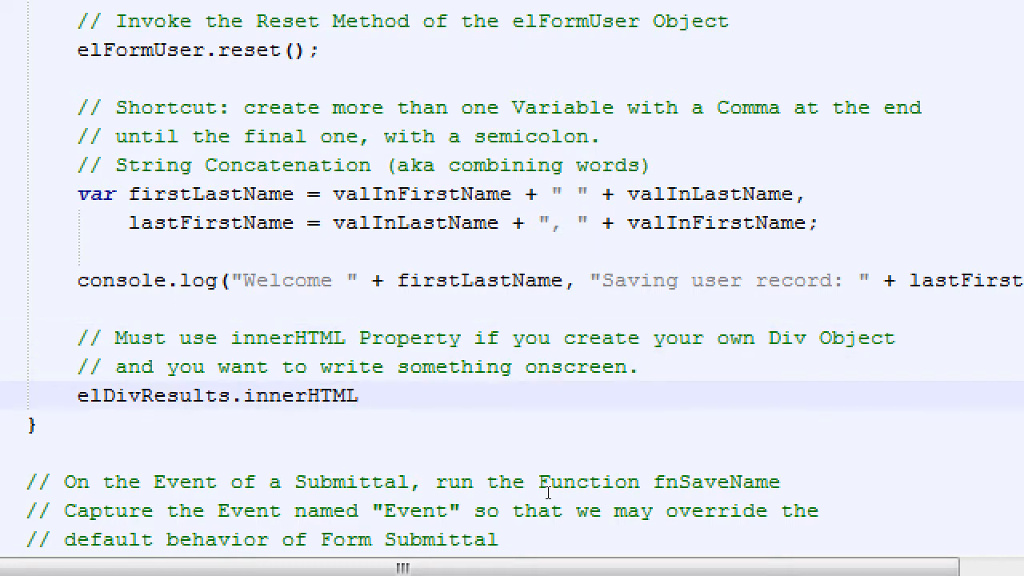
type("= ")
type("firstNa")
key("BackSpace")
key("BackSpace")
type("LastName;")
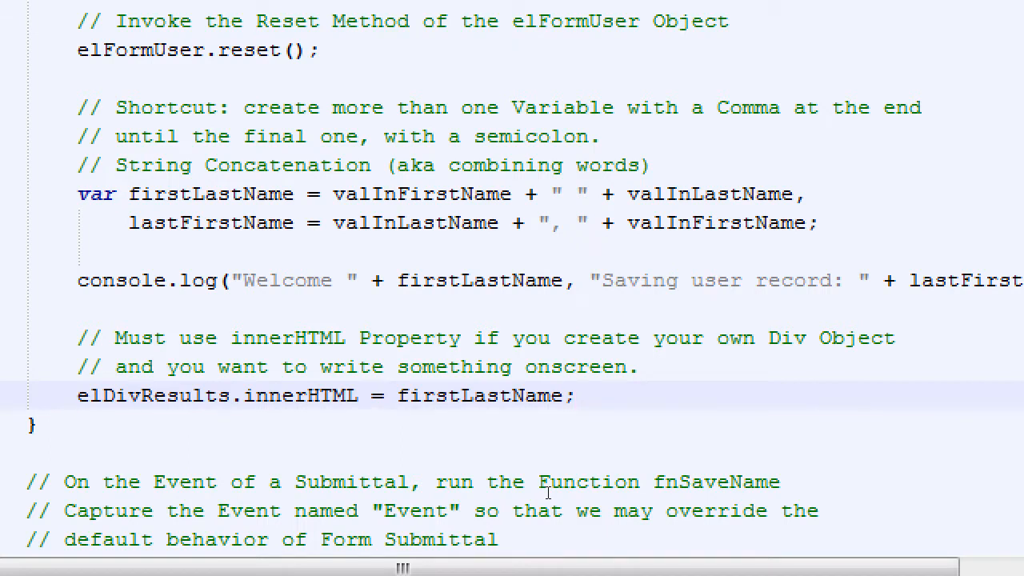
key("Home")
key("shift+Right")
key("shift+Right")
key("shift+Right")
key("shift+Right")
key("shift+Right")
key("shift+Right")
key("shift+Right")
key("shift+Right")
key("shift+Right")
key("shift+Right")
key("shift+Right")
key("shift+Right")
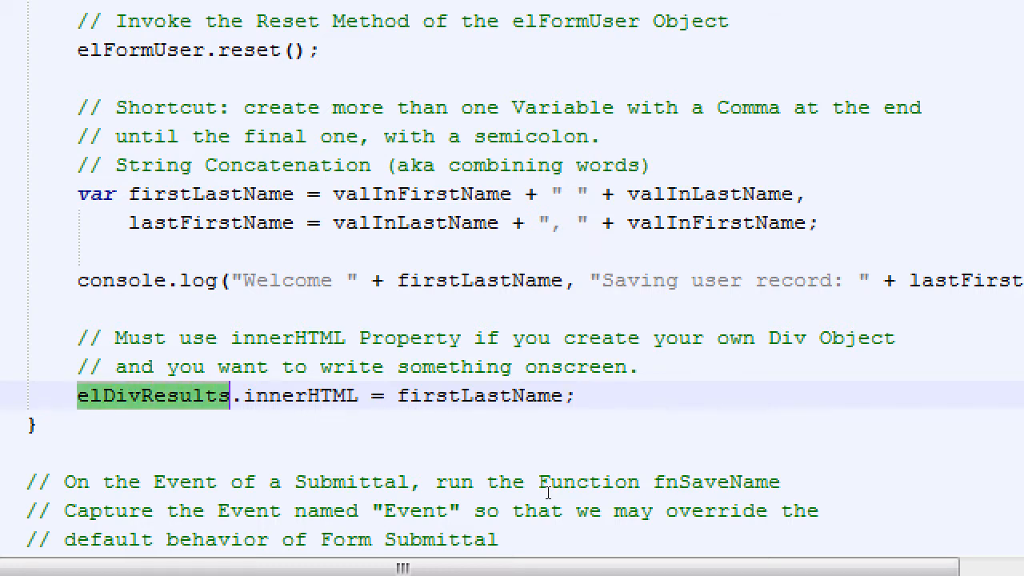
key("Right")
key("Right")
key("shift+Right")
key("shift+Right")
key("shift+Right")
key("shift+Right")
key("shift+Right")
key("shift+Right")
key("shift+Right")
key("shift+Right")
key("shift+Right")
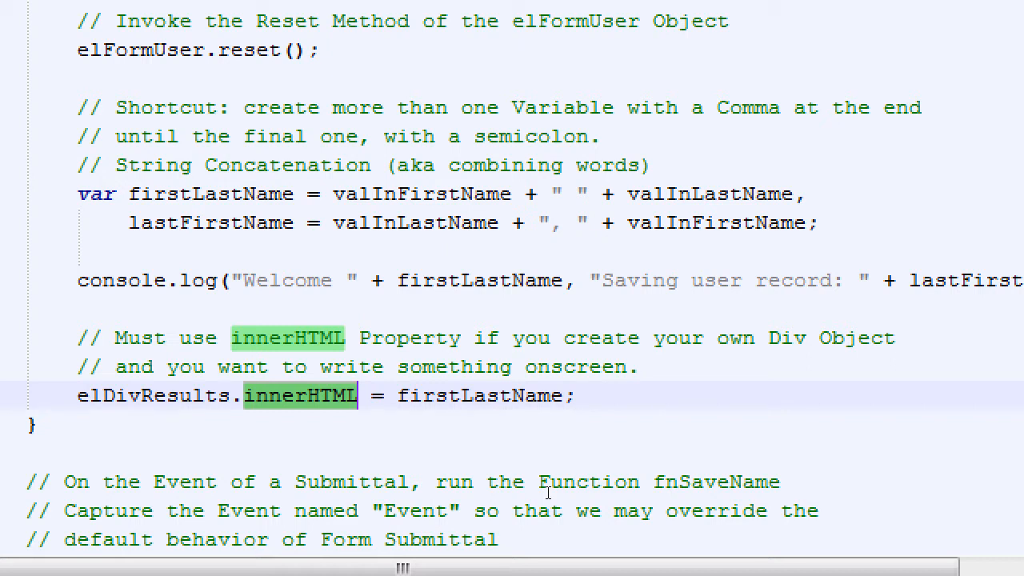
key("Right")
key("Right")
key("Right")
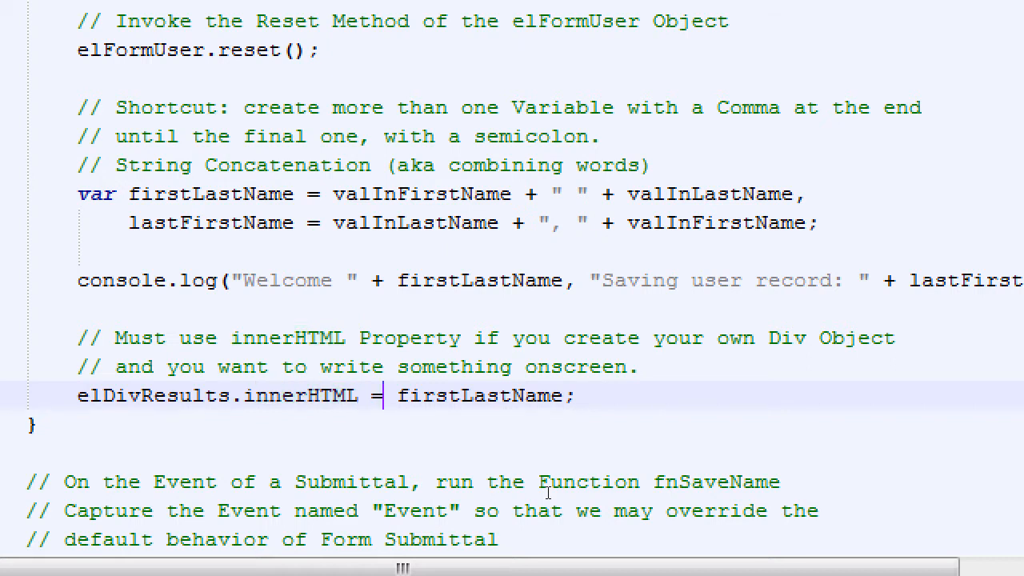
key("Right")
key("Right")
key("shift+Right")
key("shift+Right")
key("shift+Right")
key("shift+Right")
key("shift+Right")
key("shift+Right")
key("shift+Right")
key("shift+Right")
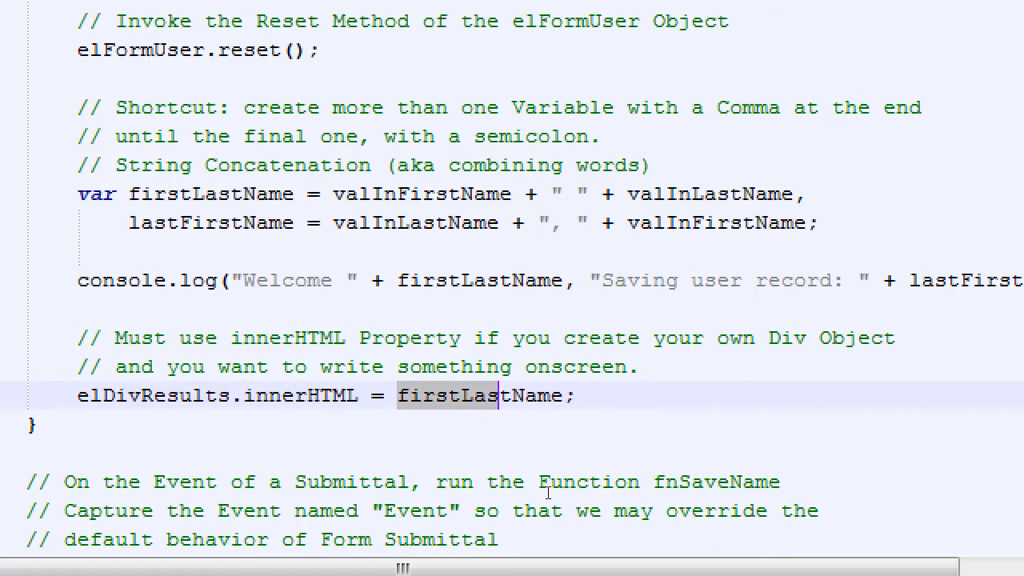
key("shift+Right")
key("shift+Right")
key("shift+Right")
key("shift+Right")
key("shift+Right")
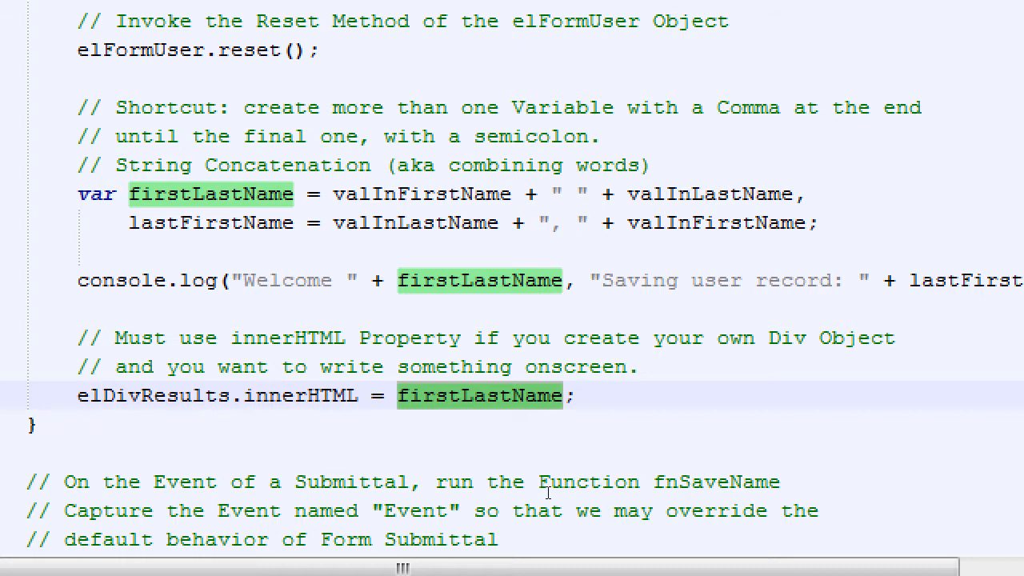
key("Right")
key("Left")
key("Left")
key("Left")
key("shift+Right")
key("shift+Right")
key("shift+Right")
key("shift+Right")
key("Left")
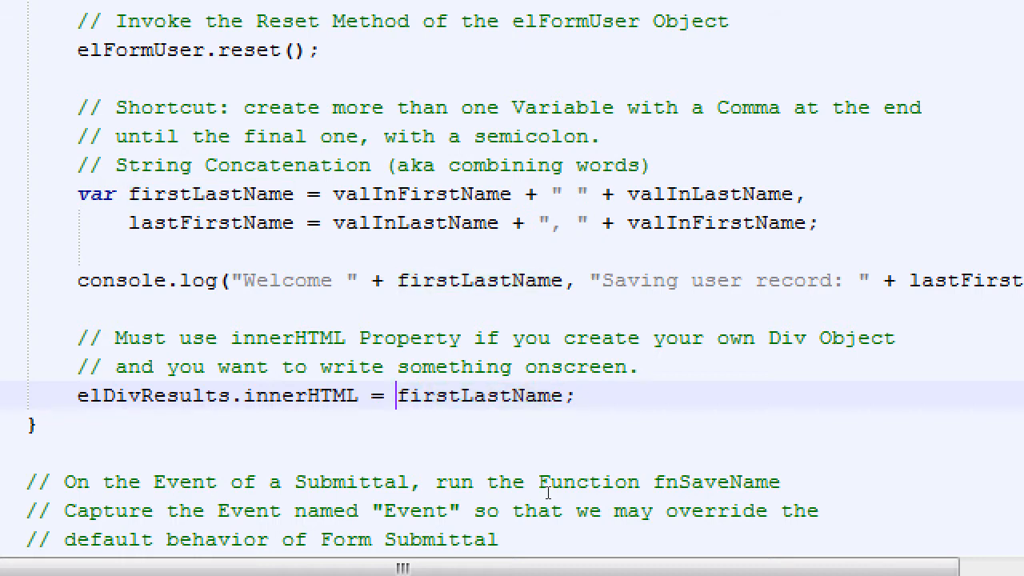
key("ctrl+Left")
key("ctrl+Left")
key("shift+Left")
key("shift+Left")
key("shift+Left")
key("shift+Left")
key("shift+Left")
key("shift+Left")
key("shift+Left")
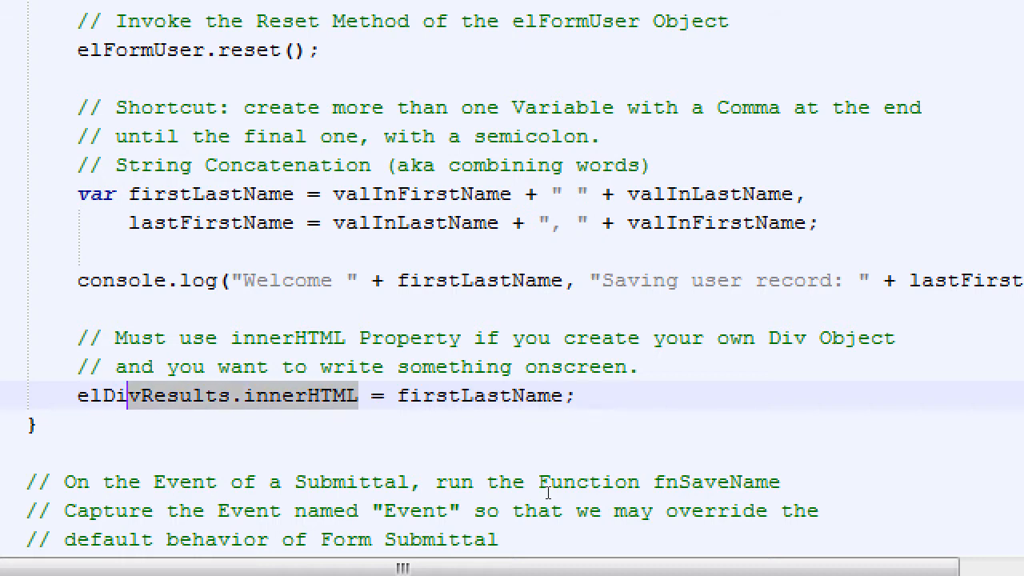
key("shift+Left")
key("shift+Left")
key("shift+Left")
key("shift+Left")
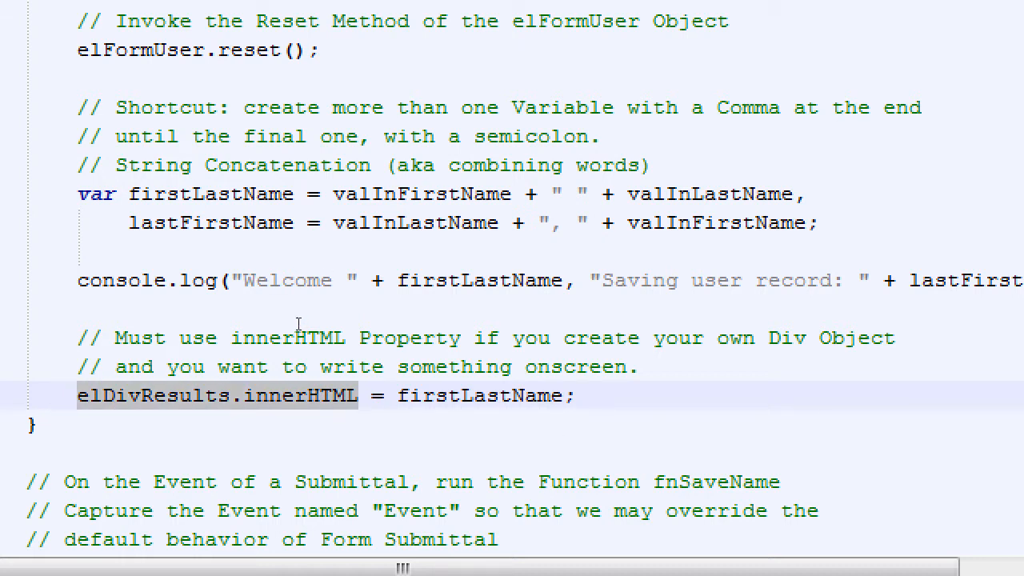
left_click(322, 194)
key("ctrl+shift+Right")
key("ctrl+shift+Right")
key("ctrl+shift+Right")
key("shift+Down")
key("shift+End")
key("shift+Left")
key("shift+Up")
key("shift+End")
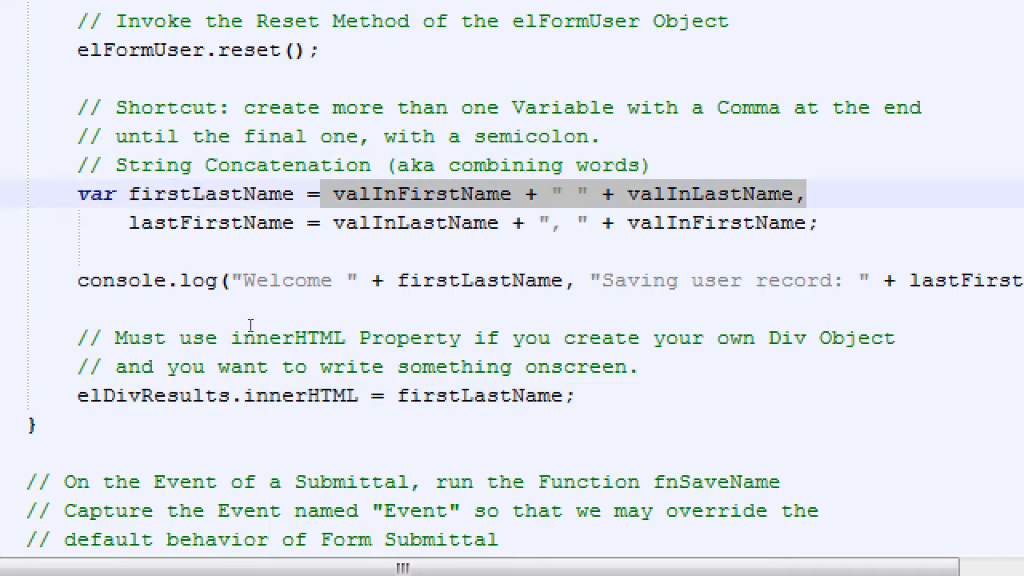
key("Home")
key("shift+ctrl+Right")
key("shift+Left")
key("shift+Left")
key("shift+Left")
key("shift+Left")
key("shift+Left")
left_click(220, 400)
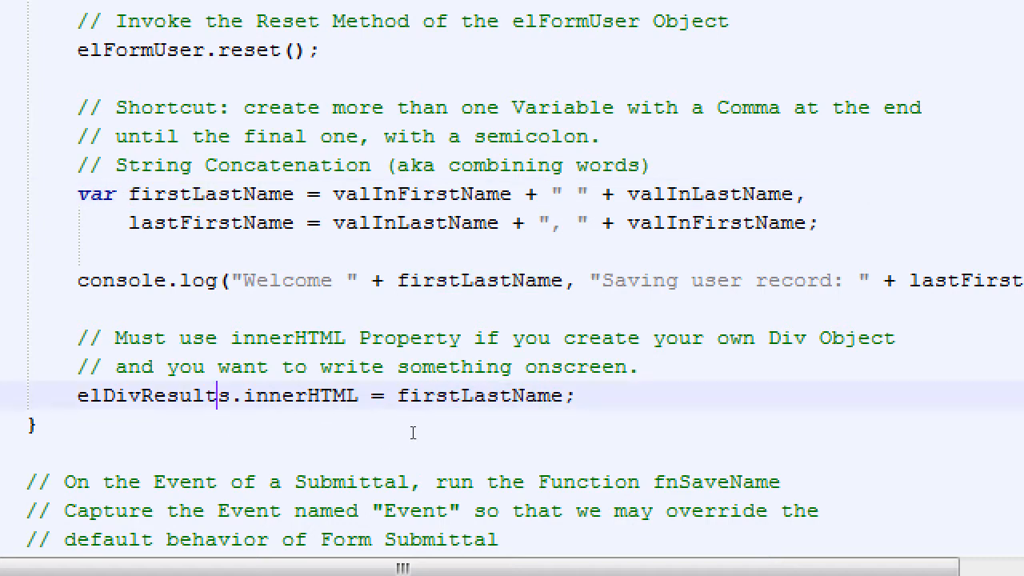
key("End")
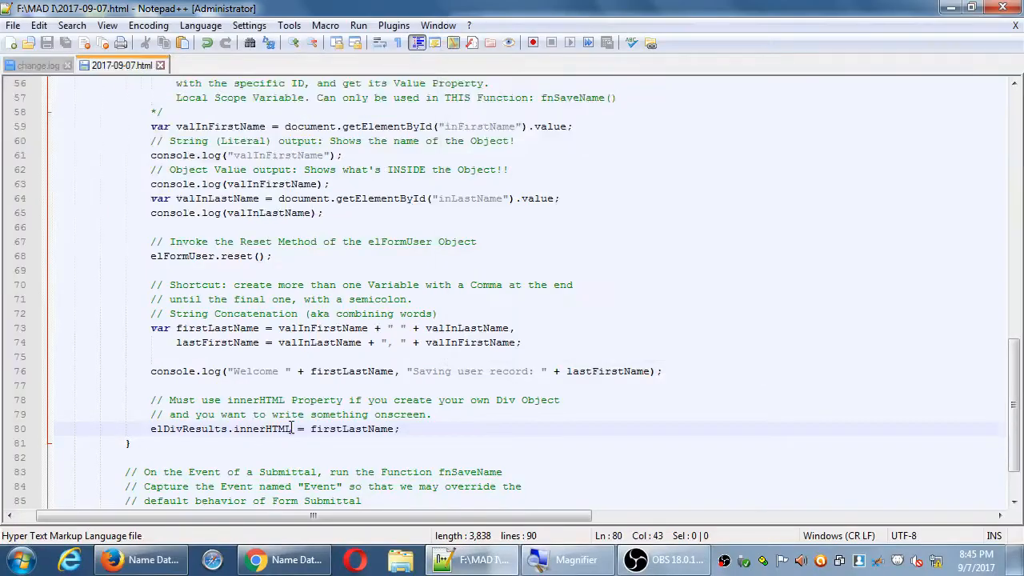
scroll(291, 429, "down", 4)
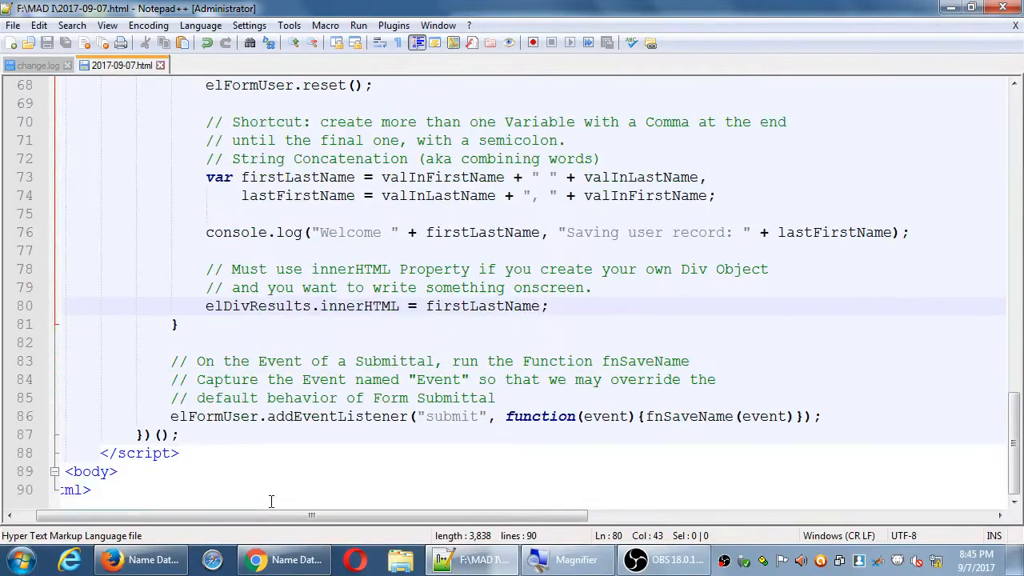
mouse_move(274, 514)
left_mouse_down()
mouse_move(339, 512)
mouse_move(305, 516)
left_mouse_up()
Bring the NameDb page forward in Firefox with the console open and shrunk to reveal the form
key("alt+Tab")
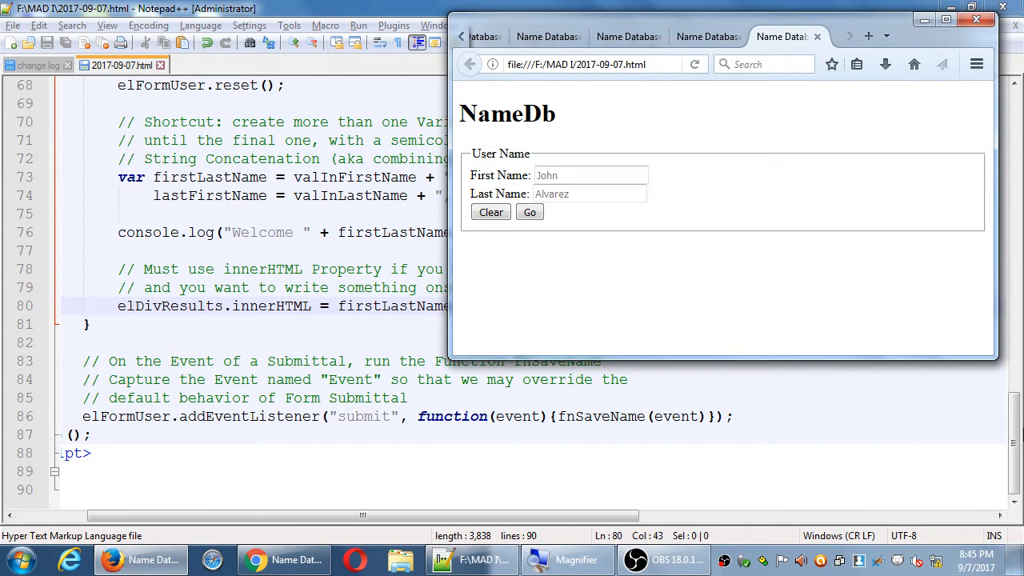
left_click(1016, 440)
left_click_drag(1015, 460, 1012, 420)
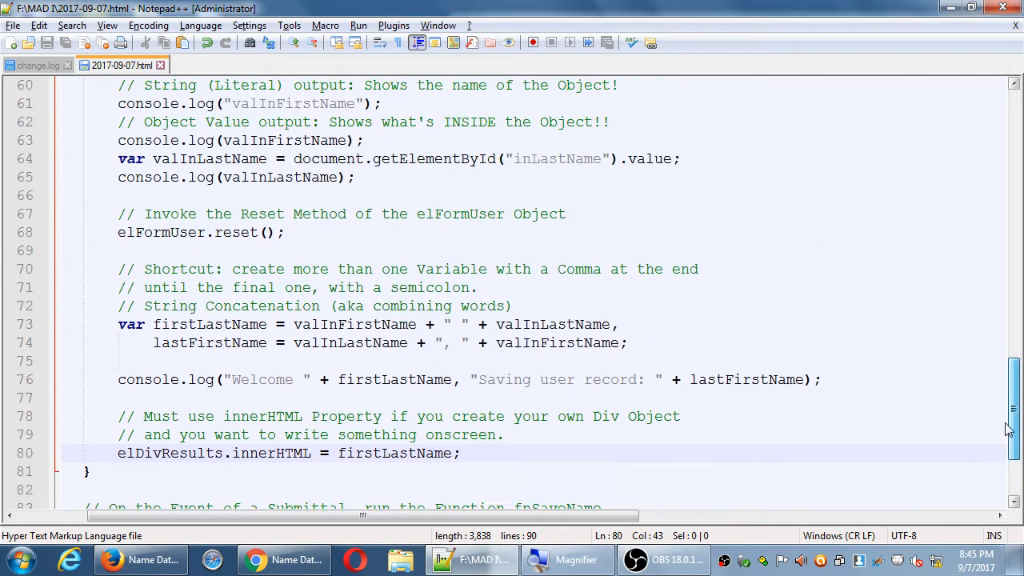
key("alt+Tab")
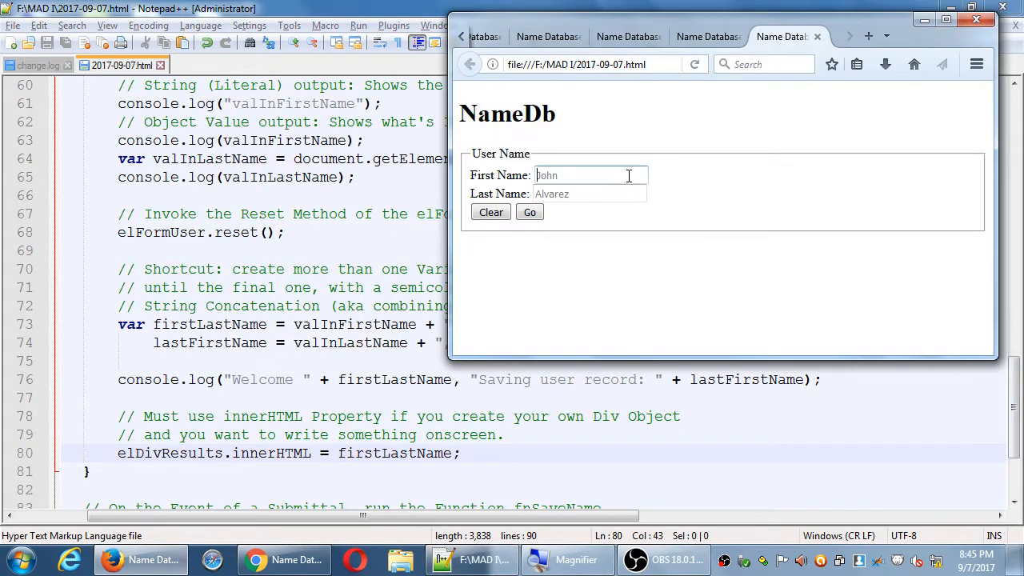
key("F12")
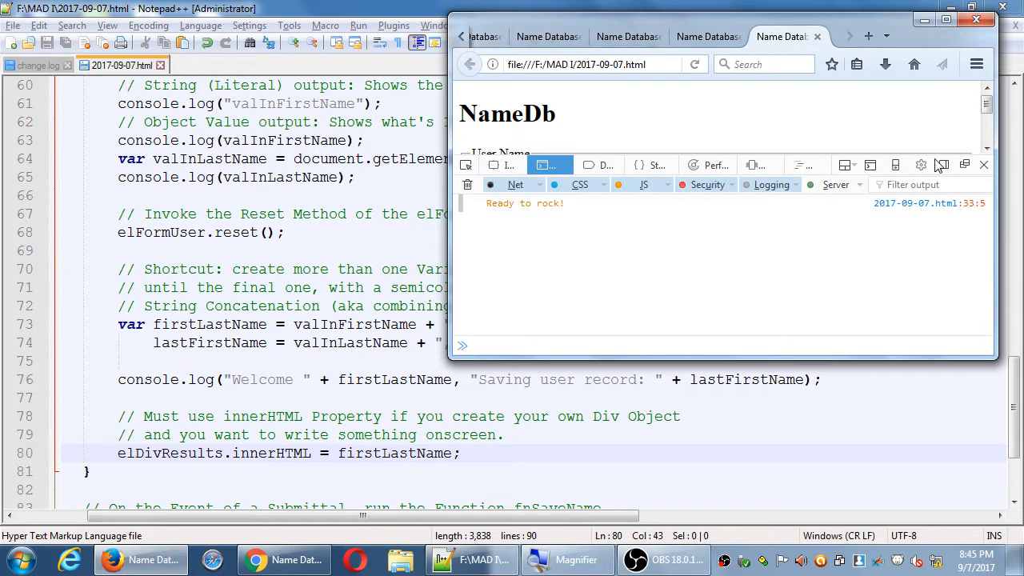
left_click_drag(933, 153, 933, 248)
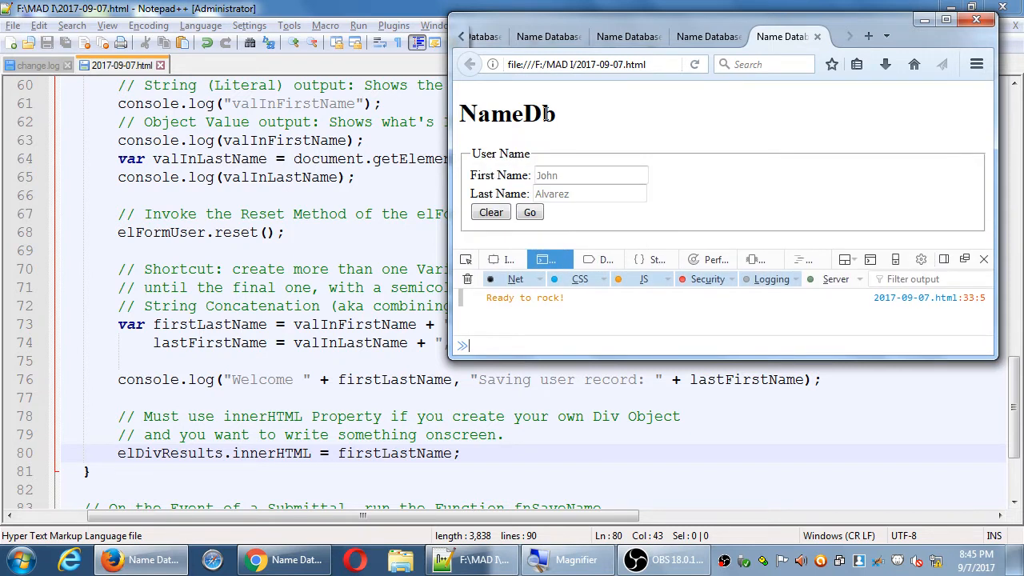
Submit Victor Campos so the name appears below the form and the welcome message is logged
left_click(564, 176)
type("Victor")
key("Tab")
type("Campos")
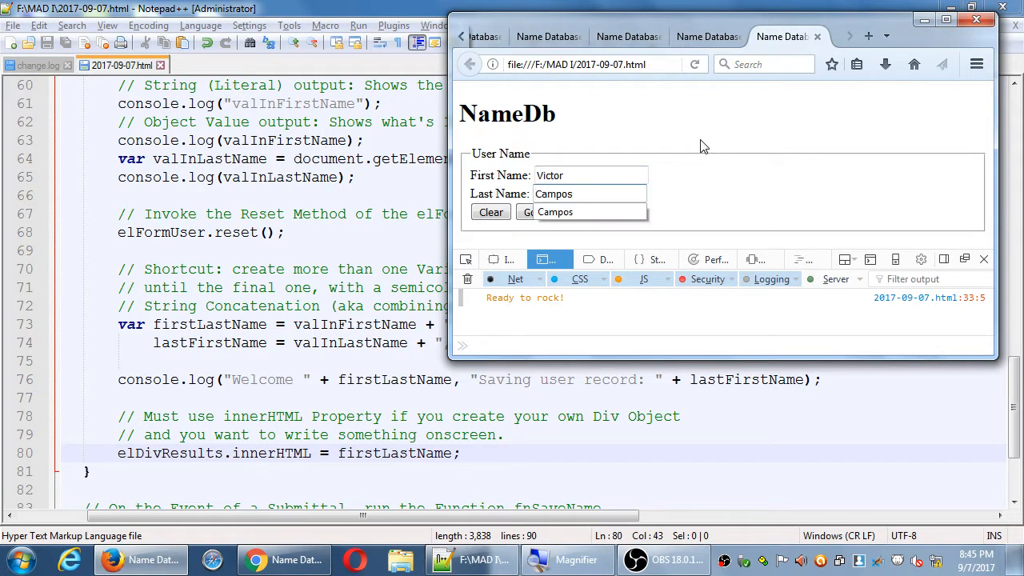
key("Return")
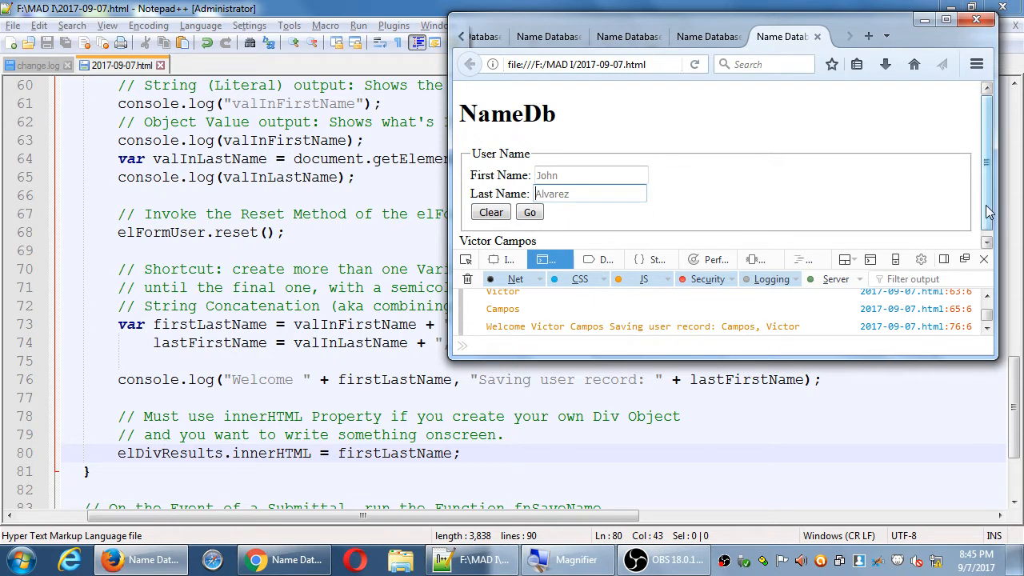
left_click_drag(985, 221, 986, 232)
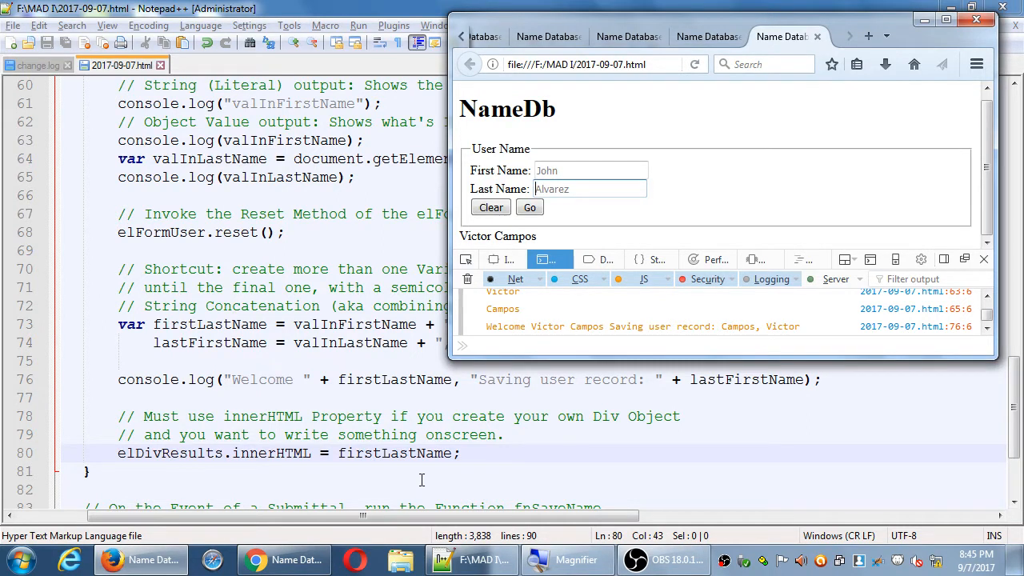
left_click(406, 462)
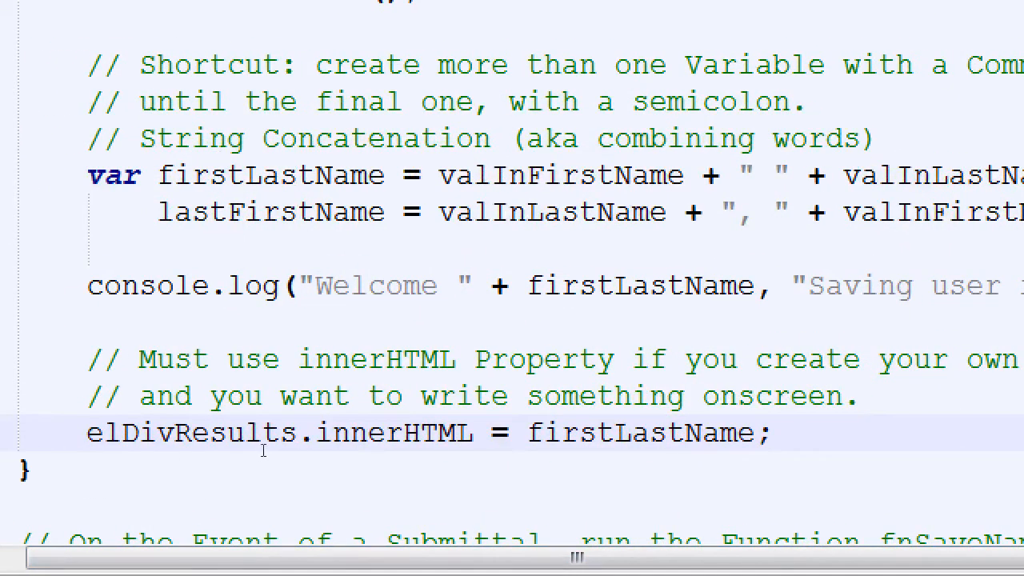
Concatenate "<h2>" before and "</h2>" after firstLastName in the elDivResults innerHTML assignment
double_click(320, 438)
double_click(166, 448)
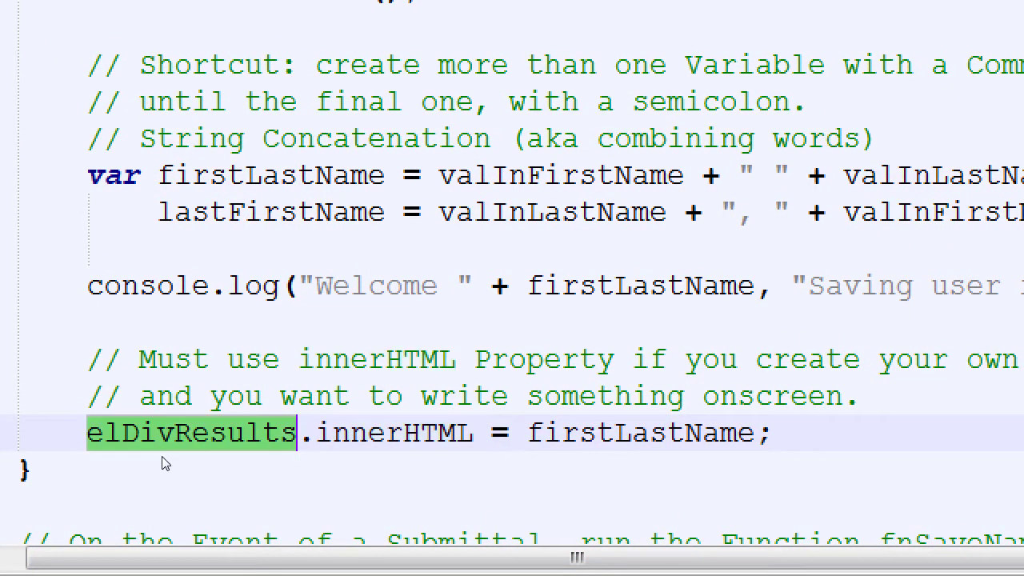
left_click(377, 464)
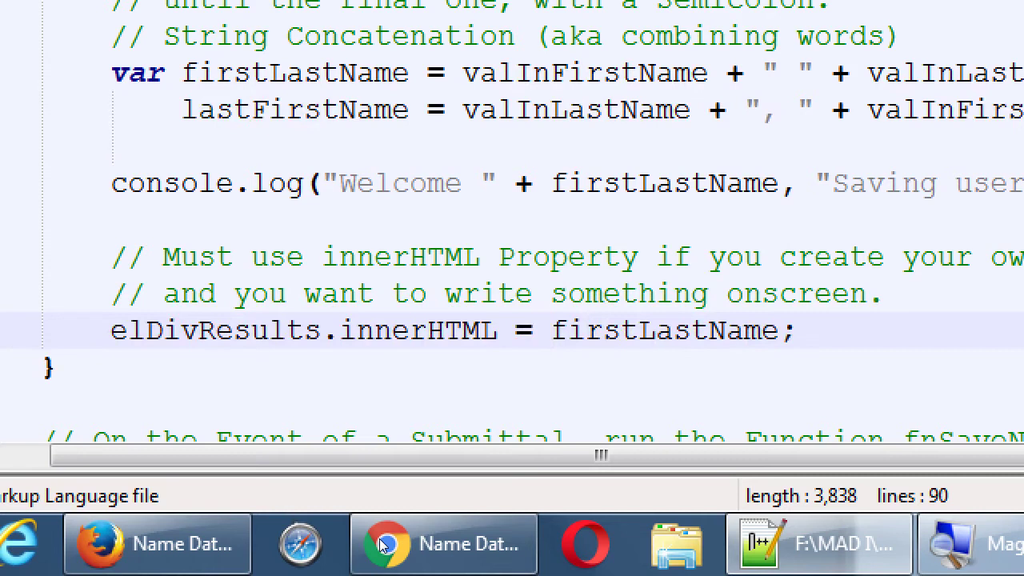
type("\"\" +")
key("Left")
key("Left")
key("Left")
type("<")
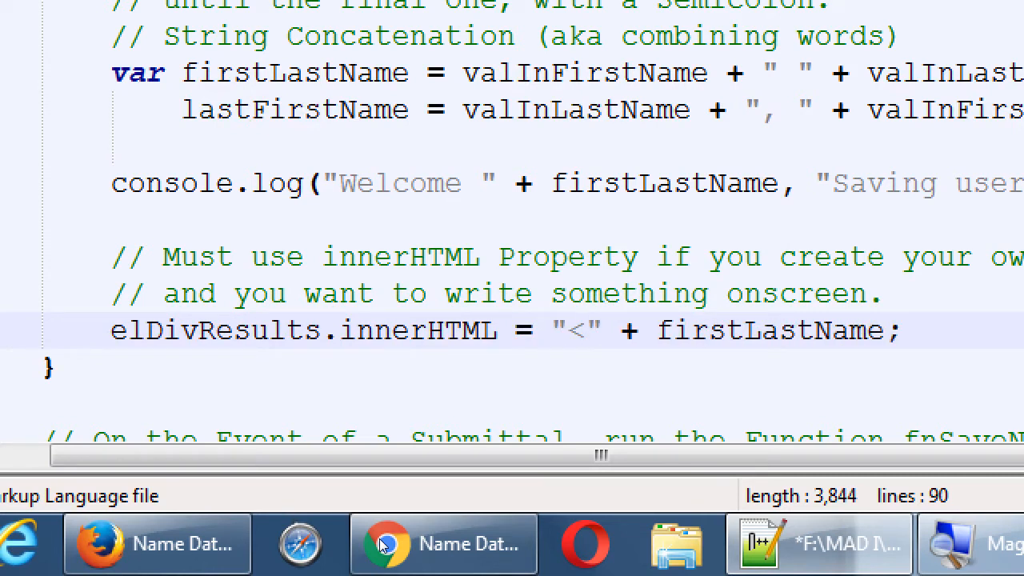
type("2")
key("BackSpace")
type("h2>")
key("End")
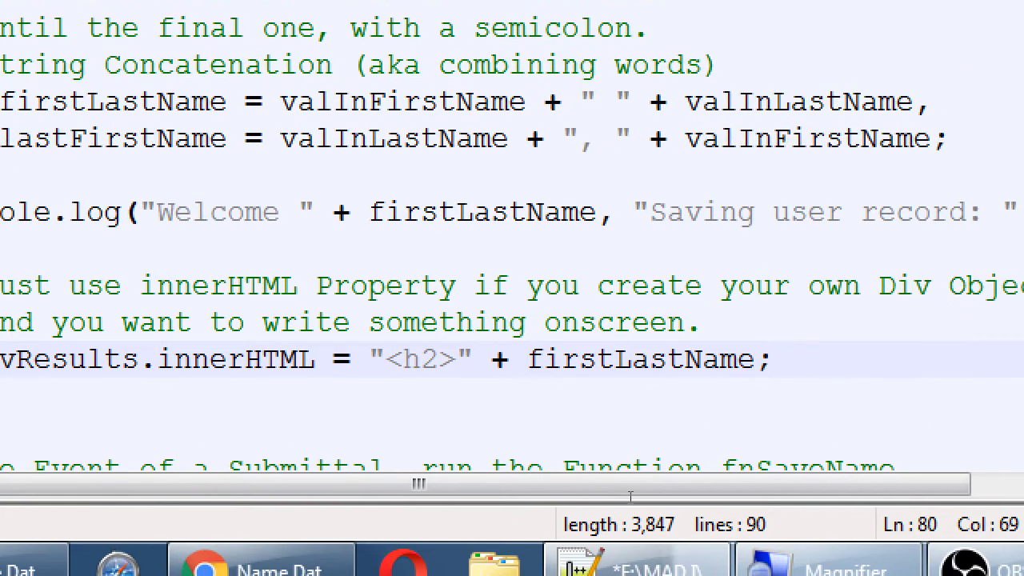
key("Left")
type("+ \"\"")
key("Left")
type("<>")
key("Left")
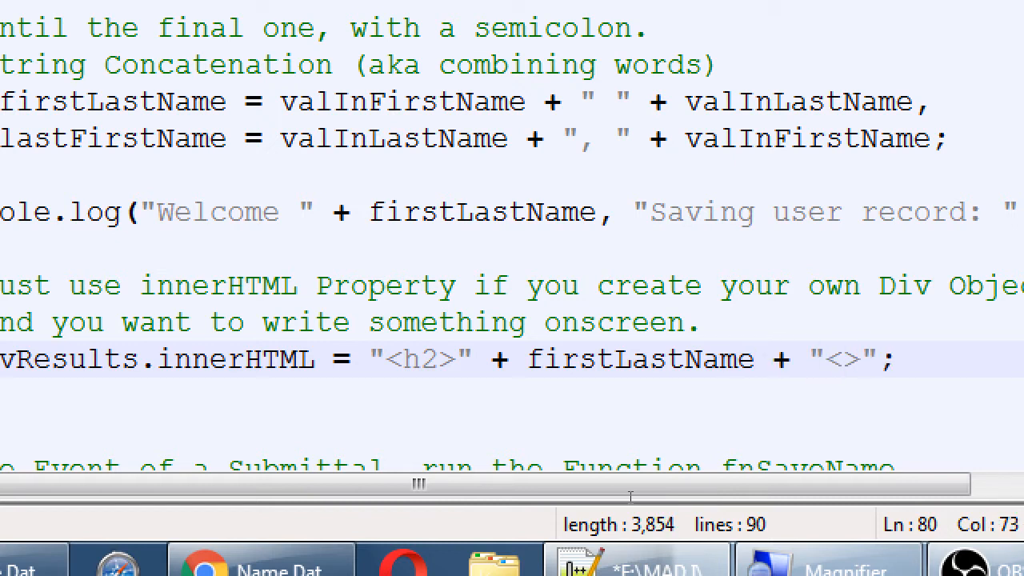
type("/h2")
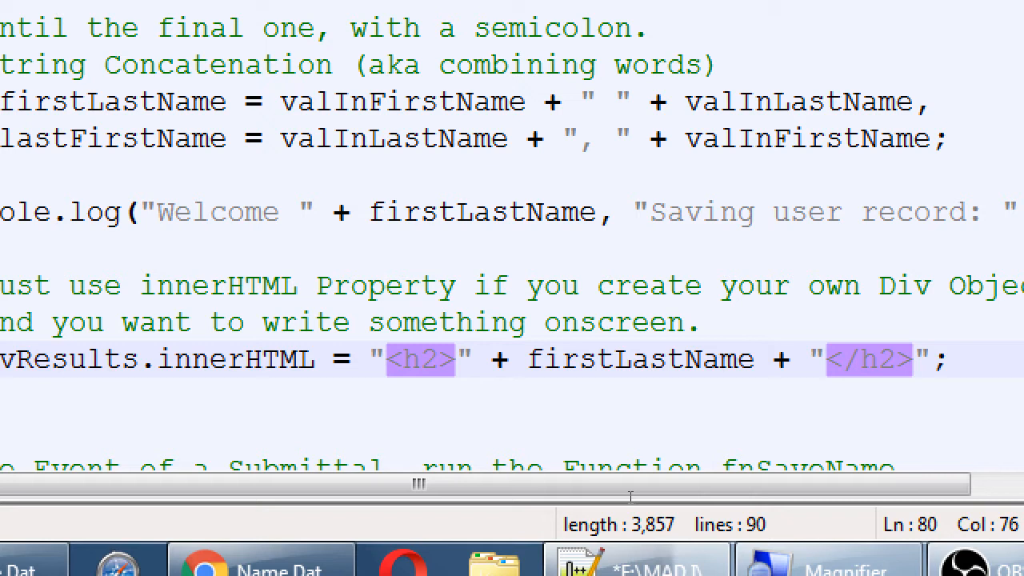
key("Right")
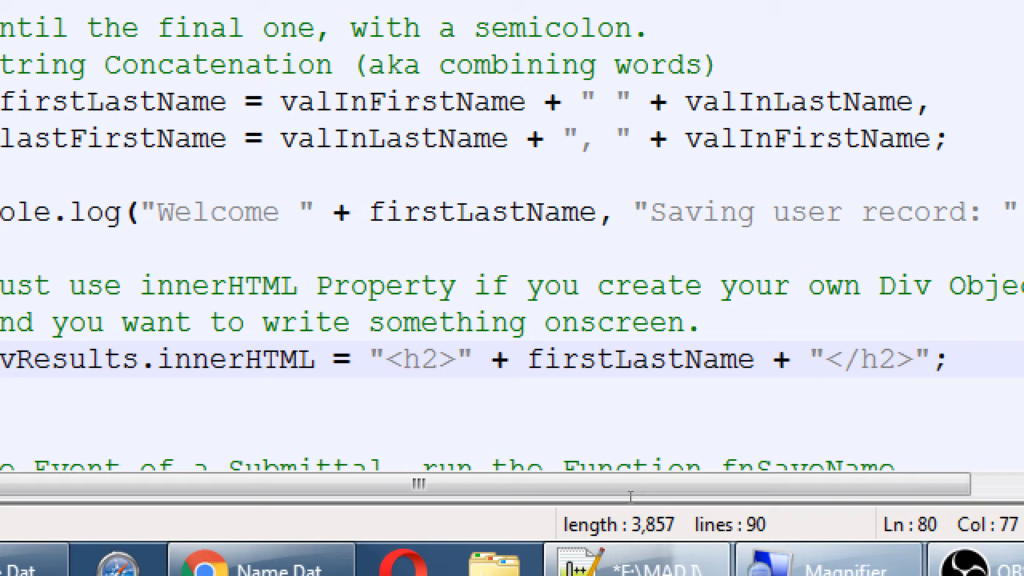
key("ctrl+s")
key("alt+Tab")
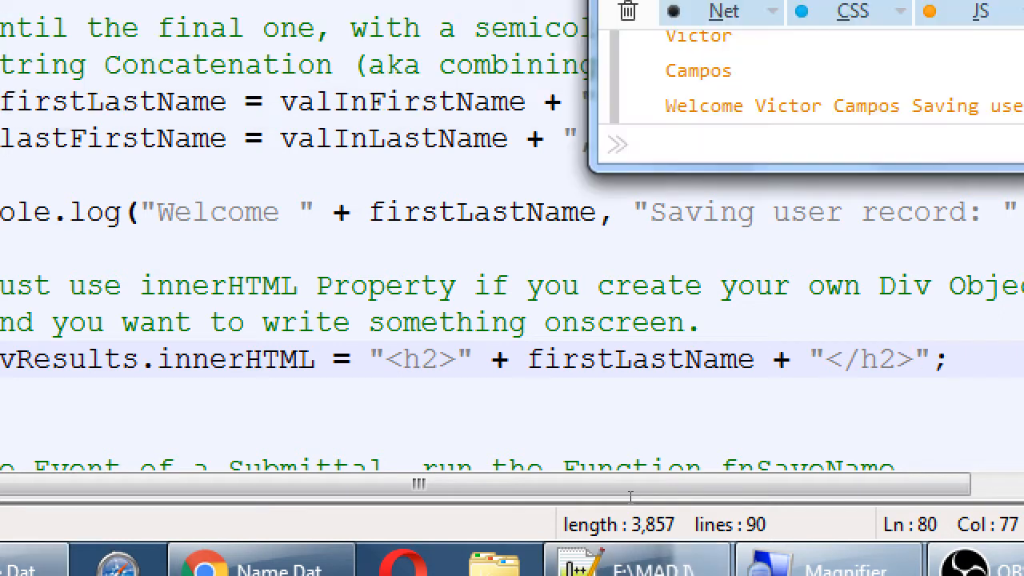
key("F5")
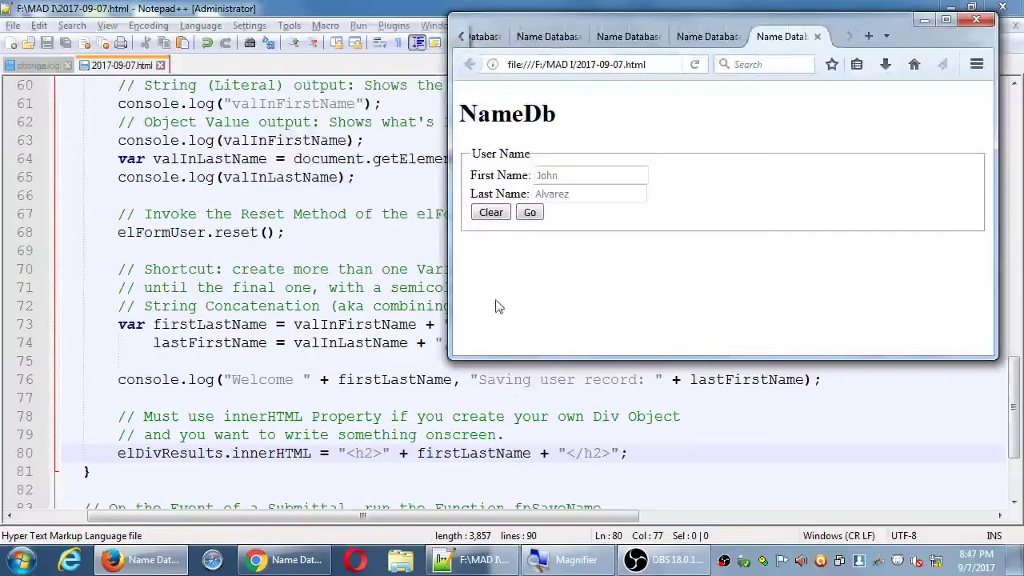
left_click(592, 175)
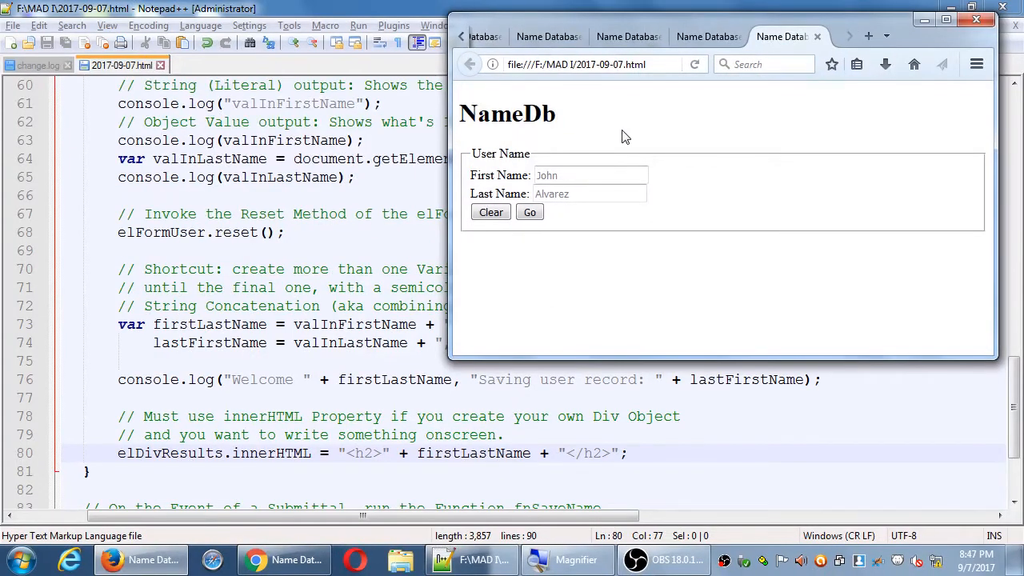
type("Victor")
key("Tab")
type("Campos")
key("Return")
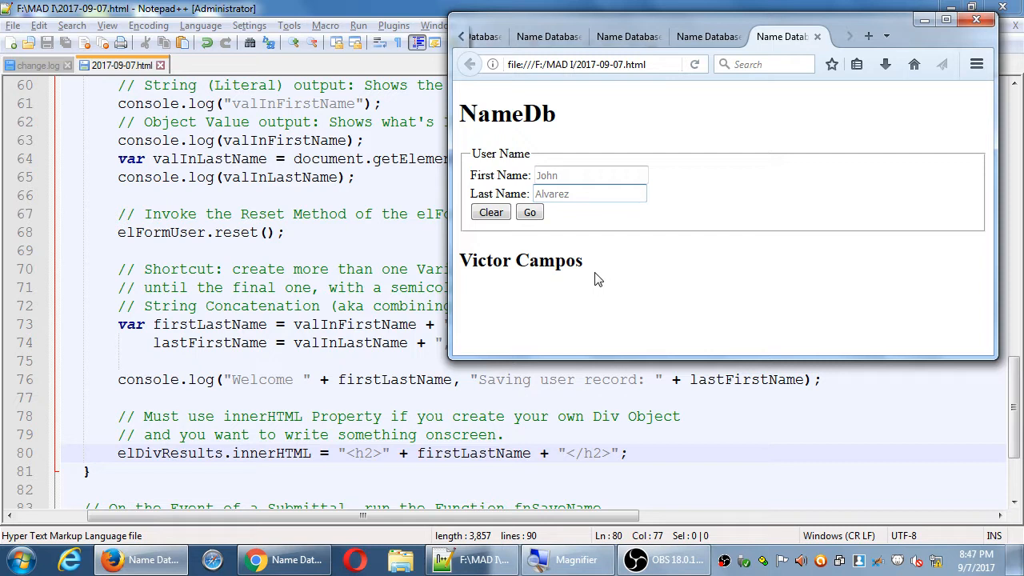
left_click(640, 454)
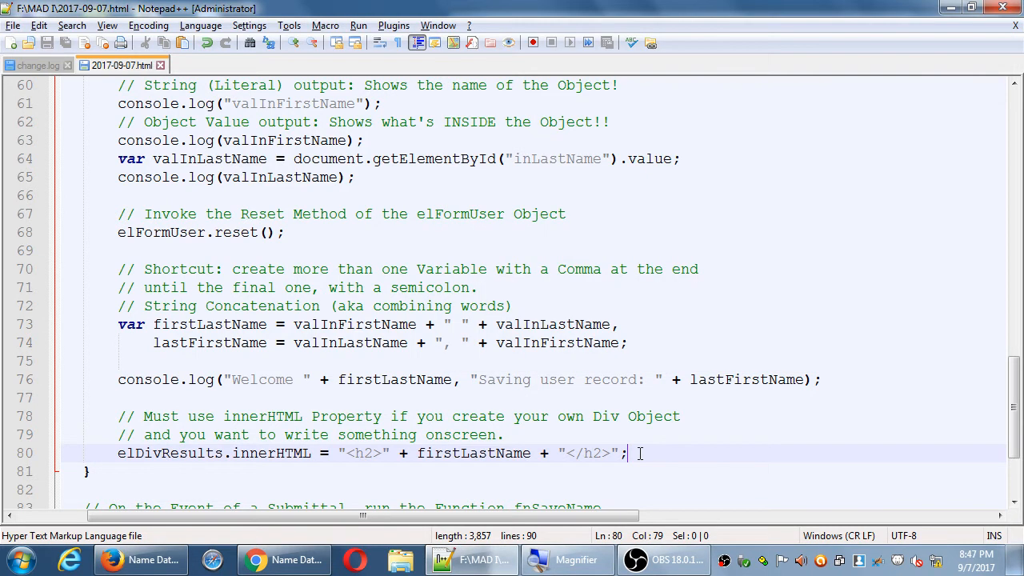
scroll(652, 446, "up", 1)
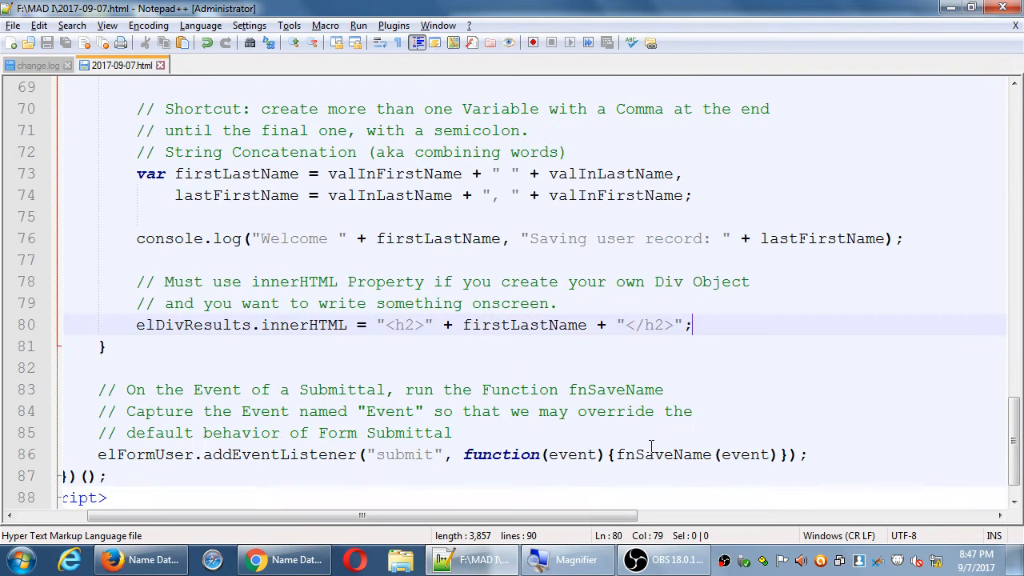
left_click_drag(493, 518, 518, 517)
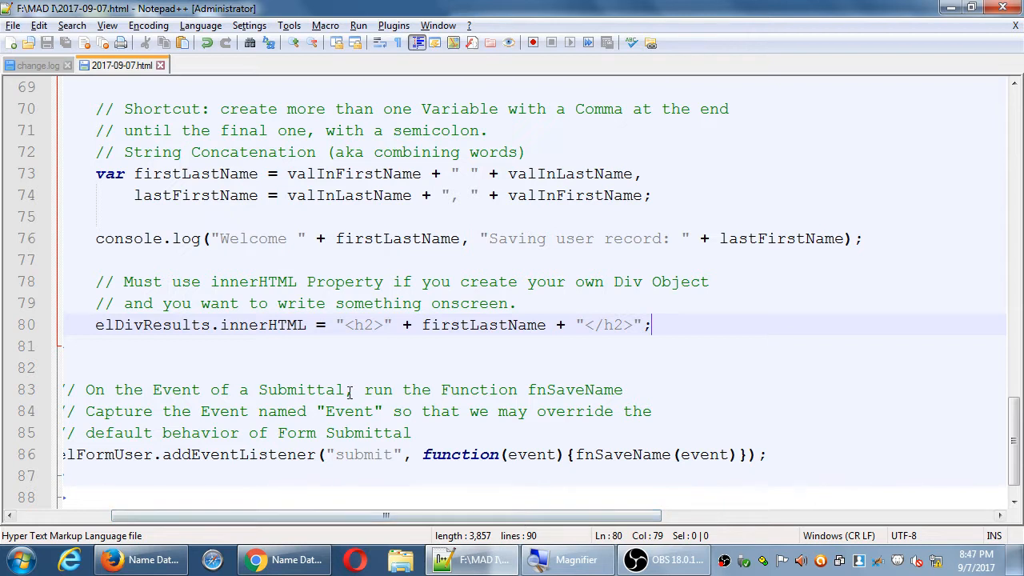
Change the <h2> and </h2> strings around firstLastName to <p> and </p>
left_click(365, 325)
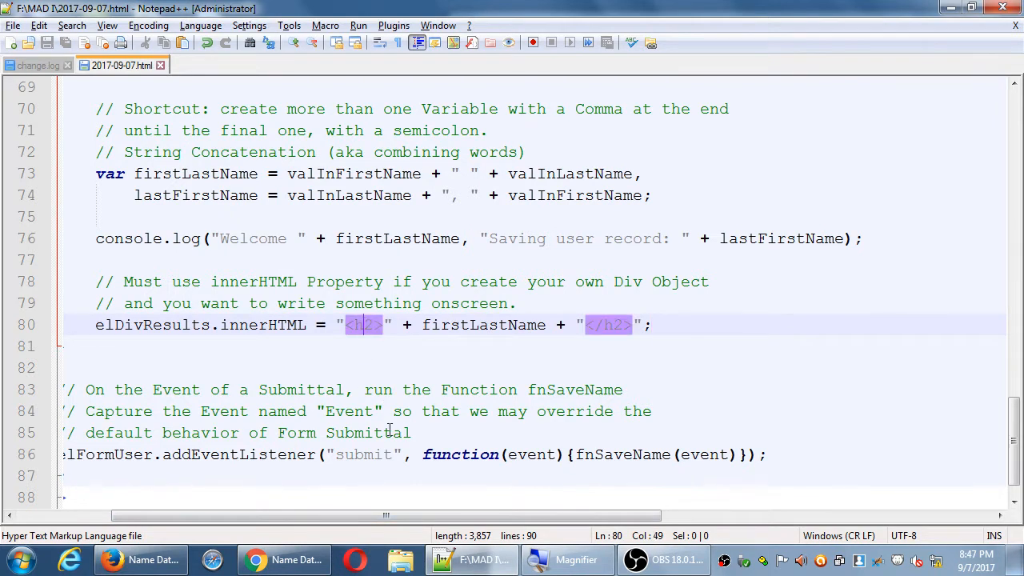
key("Right")
key("BackSpace")
key("BackSpace")
type("p")
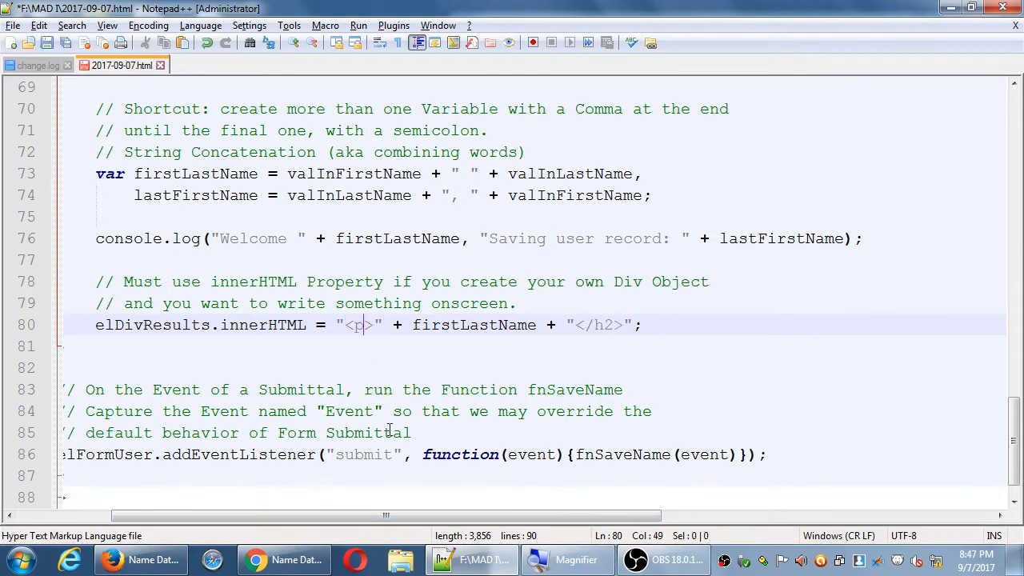
key("End")
key("Left")
key("Left")
key("Left")
key("shift+Left")
key("shift+Left")
type("p")
key("Left")
key("ctrl+Left")
key("ctrl+Left")
key("ctrl+Left")
key("ctrl+Left")
key("ctrl+Left")
Insert <a href=''> after <p> and </a> before </p>, using single quotes for the empty href
key("Left")
key("Left")
key("Left")
type("<a>")
key("Right")
key("ctrl+Right")
key("ctrl+Right")
key("ctrl+Right")
key("ctrl+Right")
key("ctrl+Right")
key("Right")
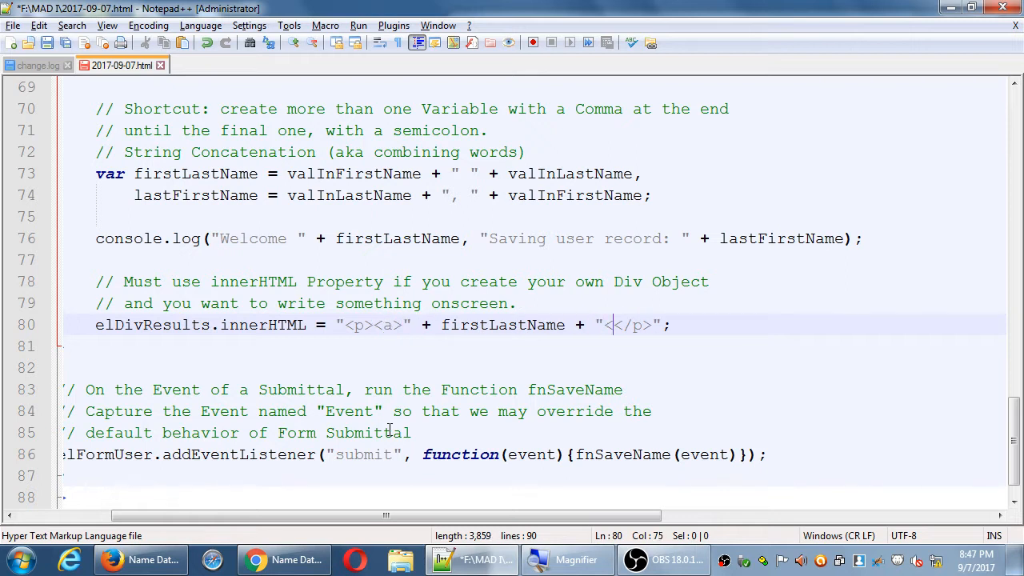
type("</a>")
key("ctrl+Left")
key("ctrl+Left")
key("ctrl+Left")
key("ctrl+Left")
key("Left")
type("href=")
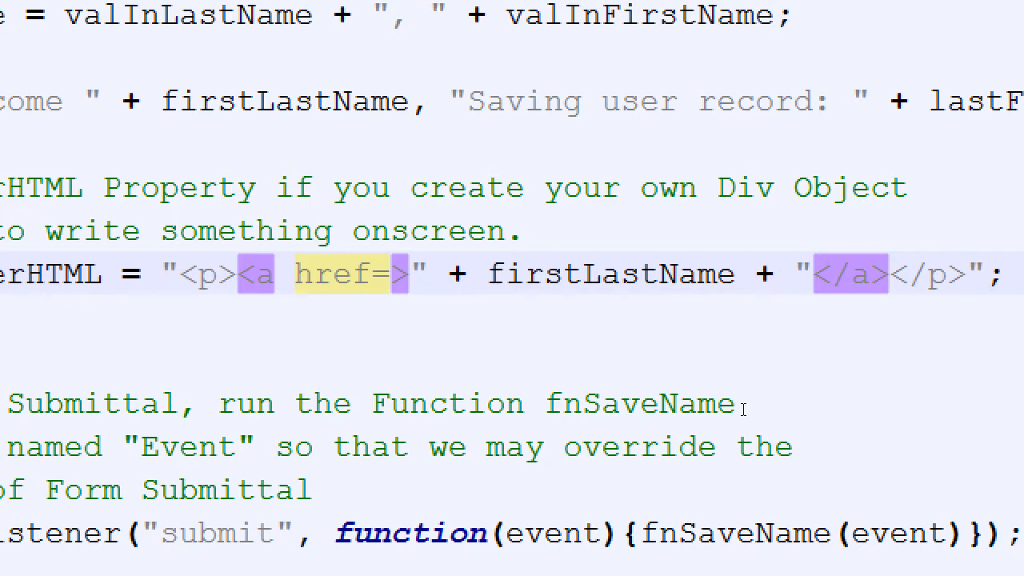
type("\"\"")
key("BackSpace")
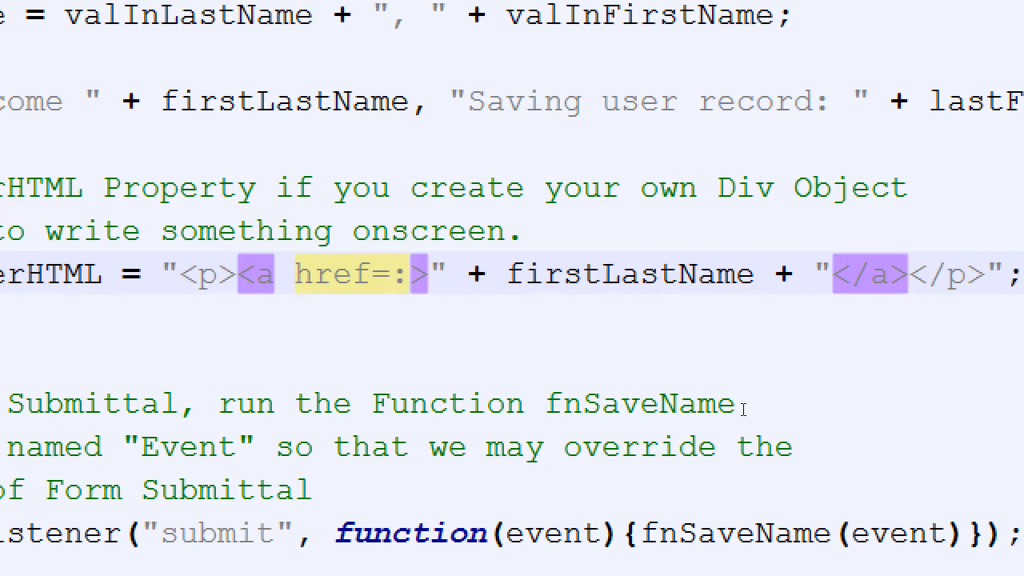
key("BackSpace")
type("\"\"")
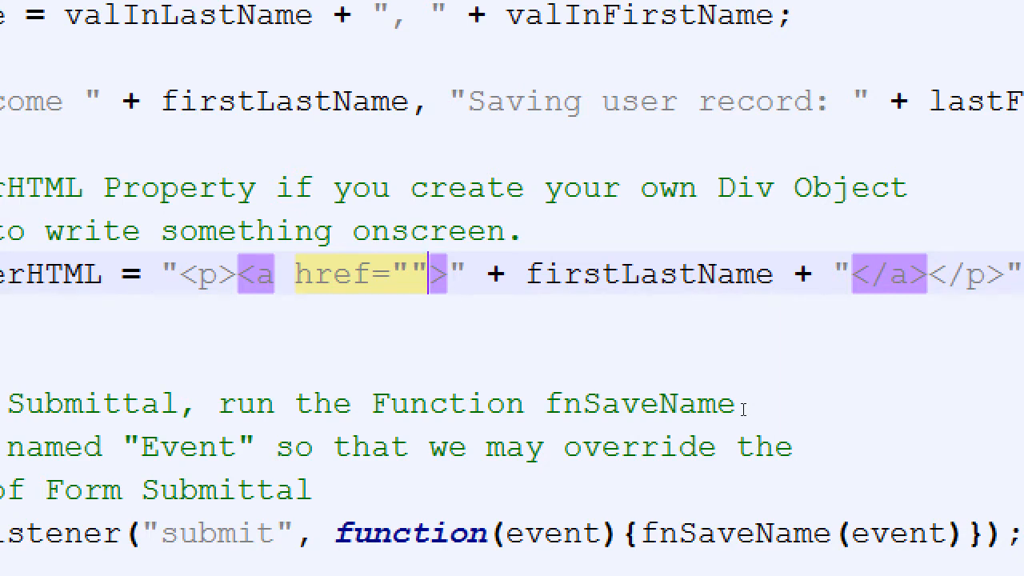
key("BackSpace")
key("BackSpace")
type("''")
type("http://vmcink.net")
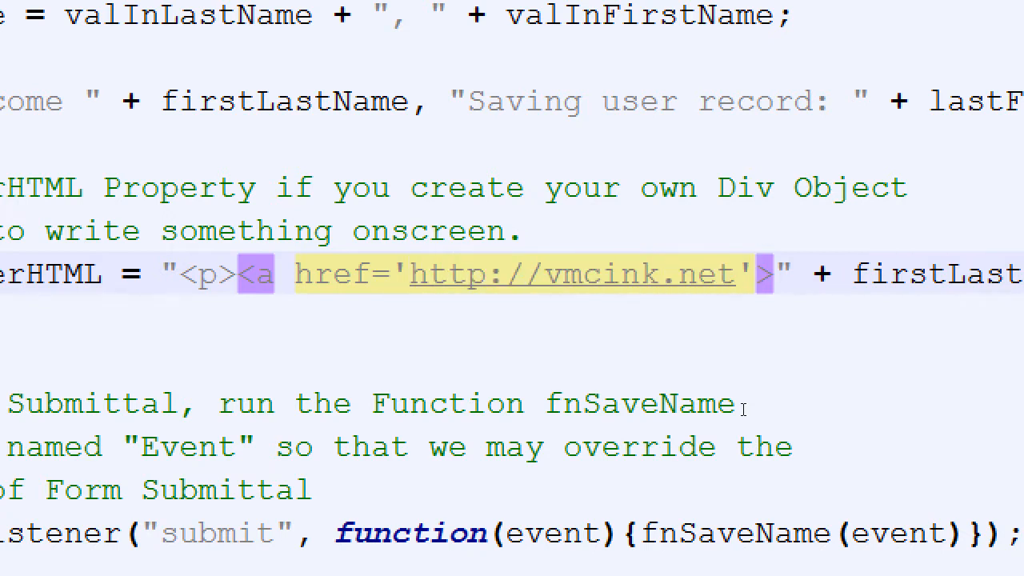
key("Right")
key("shift+Left")
type("\"")
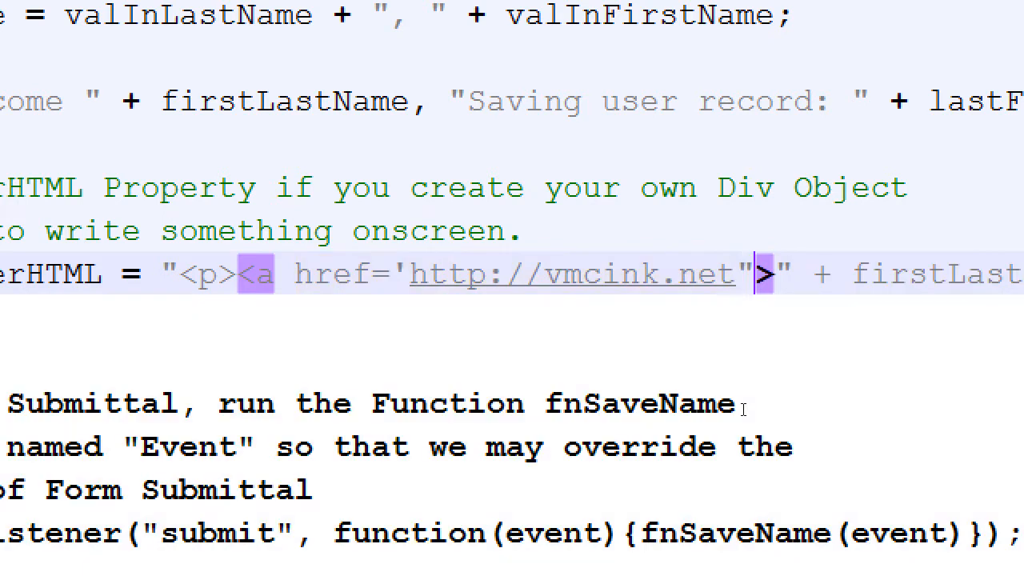
left_click(563, 273)
key("ctrl+Left")
key("ctrl+Left")
key("shift+Right")
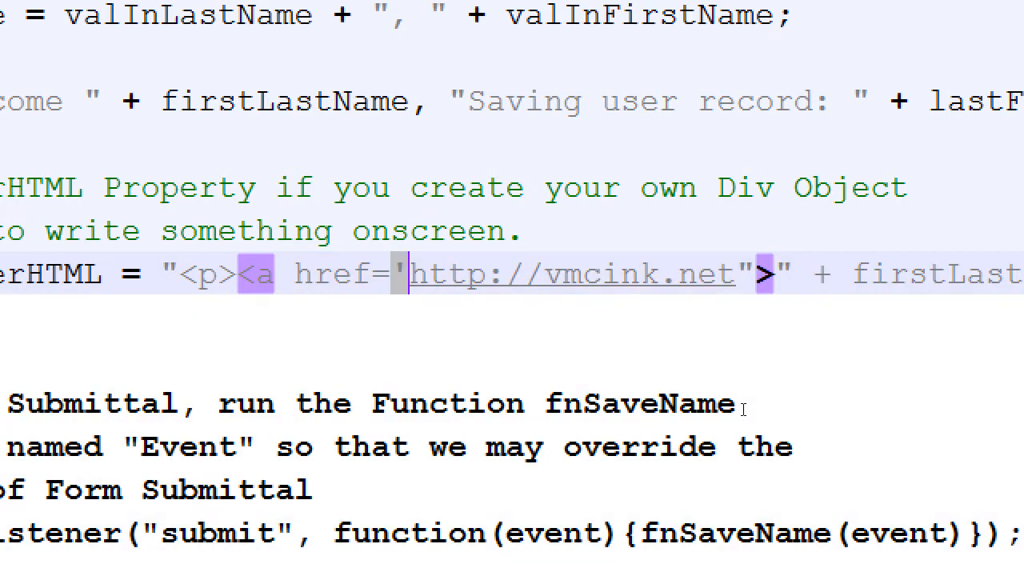
type("\"")
key("End")
key("Down")
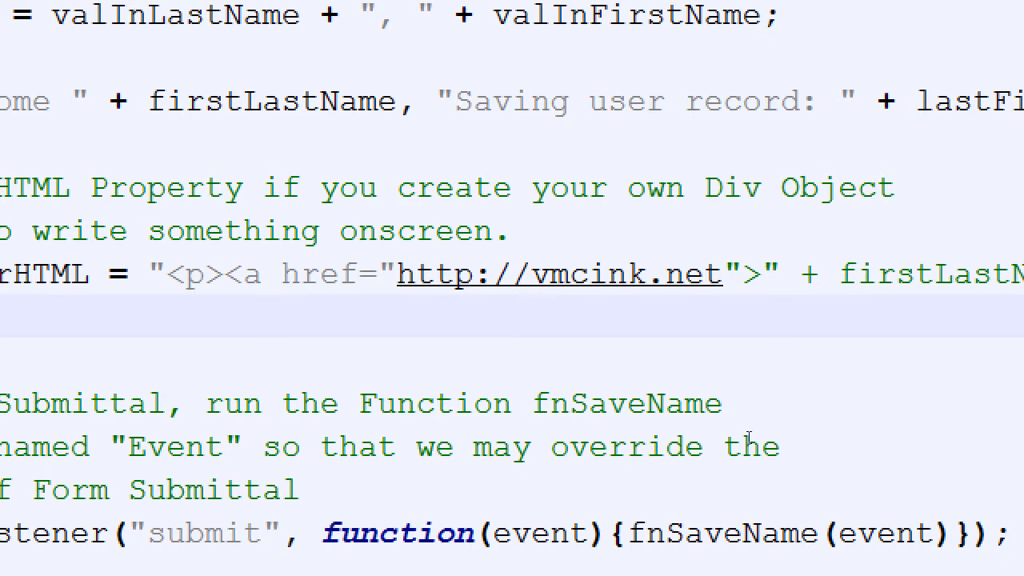
Swap the quotes around the address for backticks instead
left_click(455, 316)
key("Right")
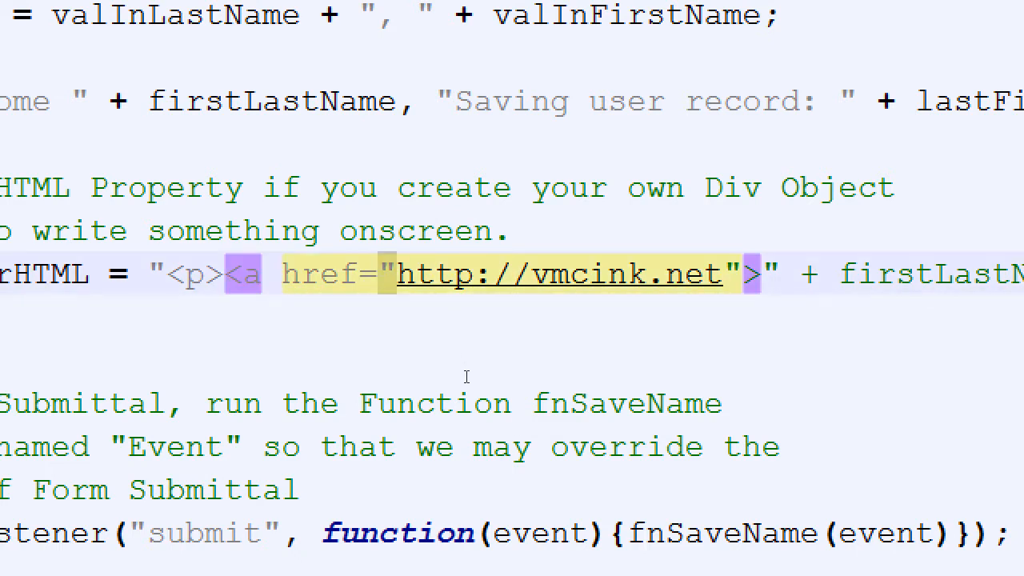
key("BackSpace")
type("'")
key("ctrl+Right")
key("ctrl+Right")
key("ctrl+Right")
key("BackSpace")
type("'")
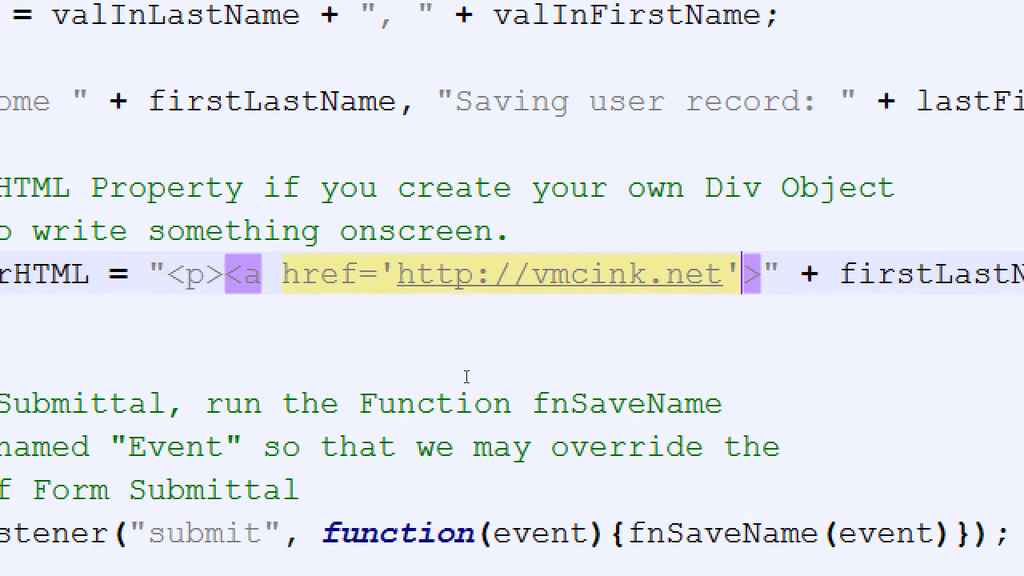
key("BackSpace")
type("`")
key("ctrl+Left")
key("ctrl+Left")
key("ctrl+Left")
key("ctrl+Left")
key("ctrl+Left")
key("ctrl+Left")
key("BackSpace")
type("`")
key("Down")
key("Down")
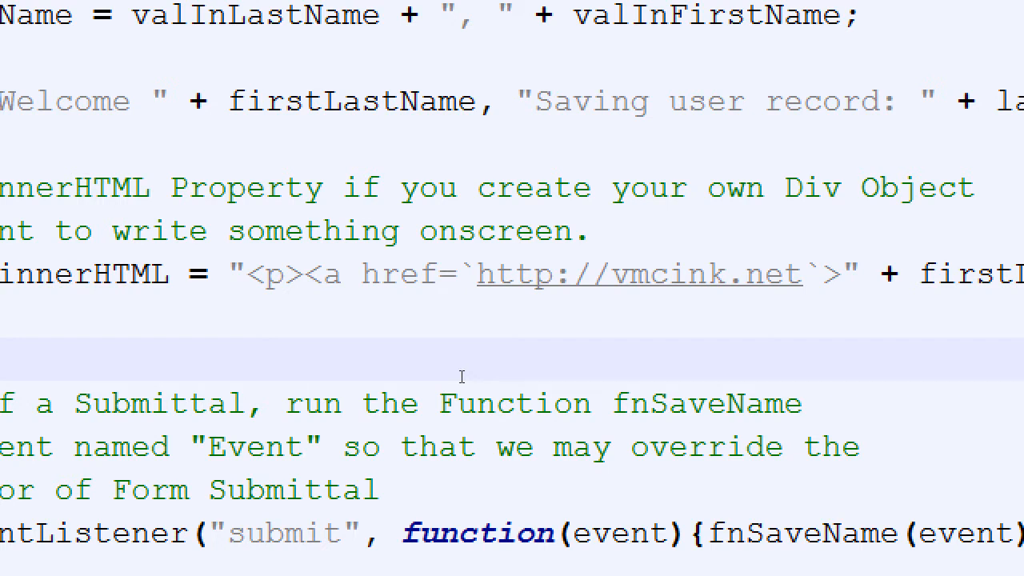
key("Up")
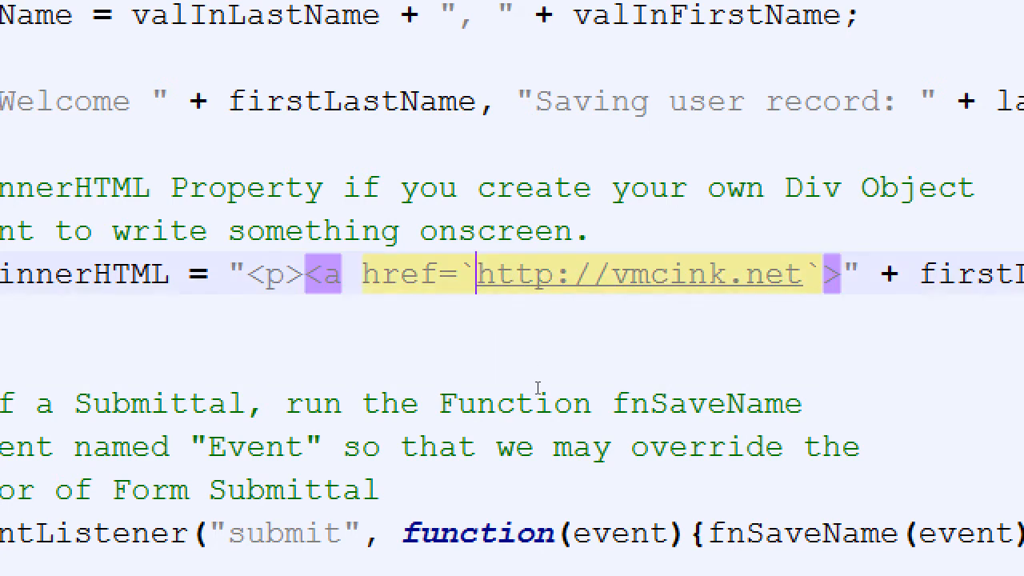
key("BackSpace")
type("'")
key("Right")
key("Right")
key("Right")
key("End")
key("Left")
key("Left")
type("'")
key("BackSpace")
key("BackSpace")
type("'")
key("Right")
key("Right")
key("Right")
key("Right")
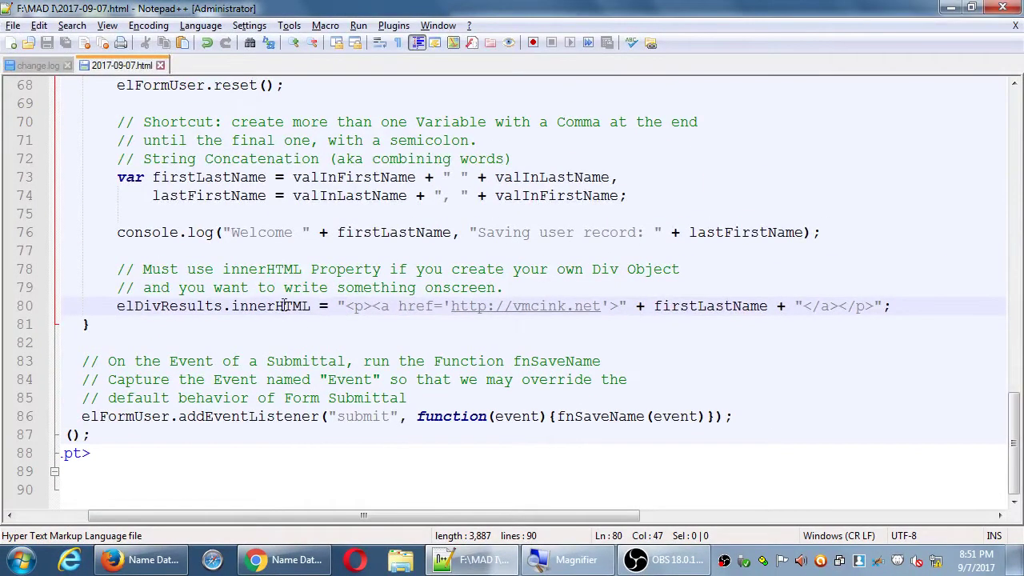
Reload the NameDb page in Firefox and submit John Jones
left_click(284, 306)
left_click_drag(1014, 472, 1006, 436)
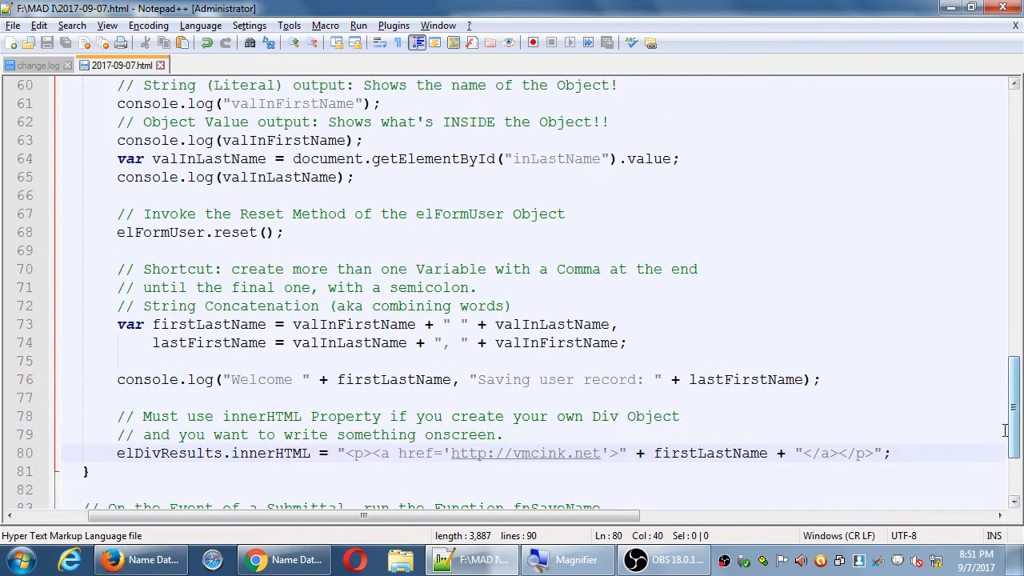
key("alt+Tab")
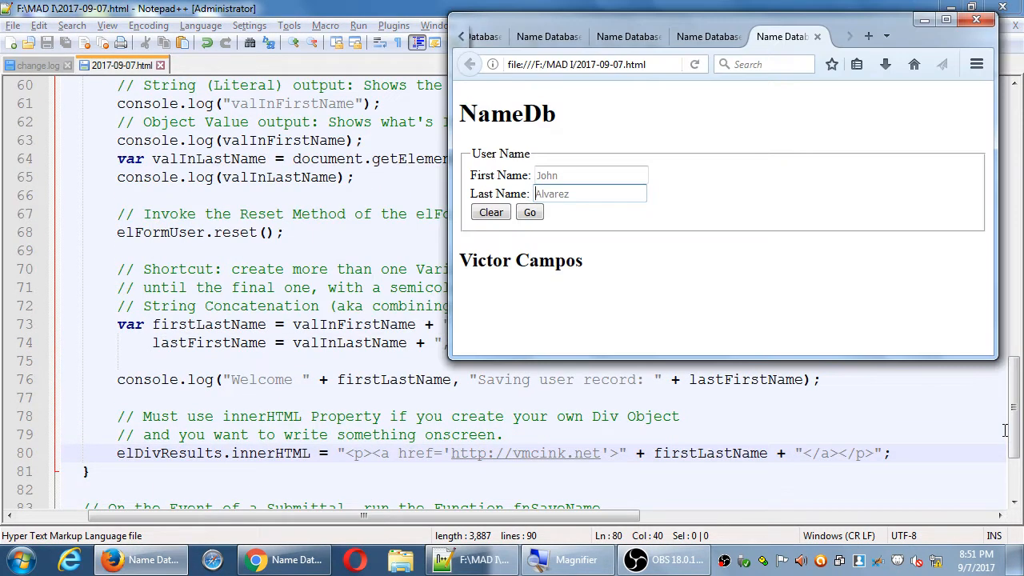
key("F5")
left_click(594, 177)
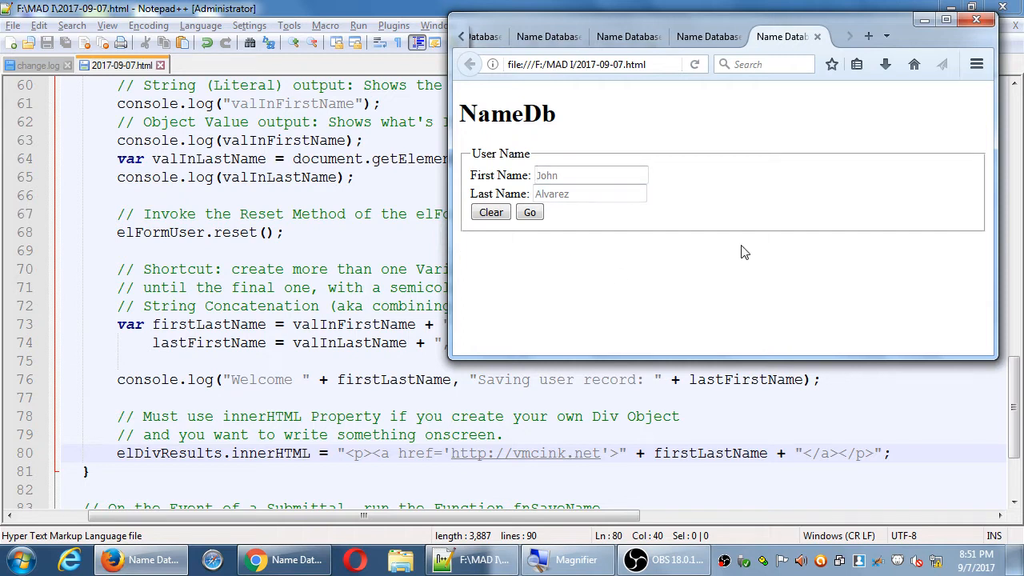
type("John")
key("Tab")
type("Jones")
key("Return")
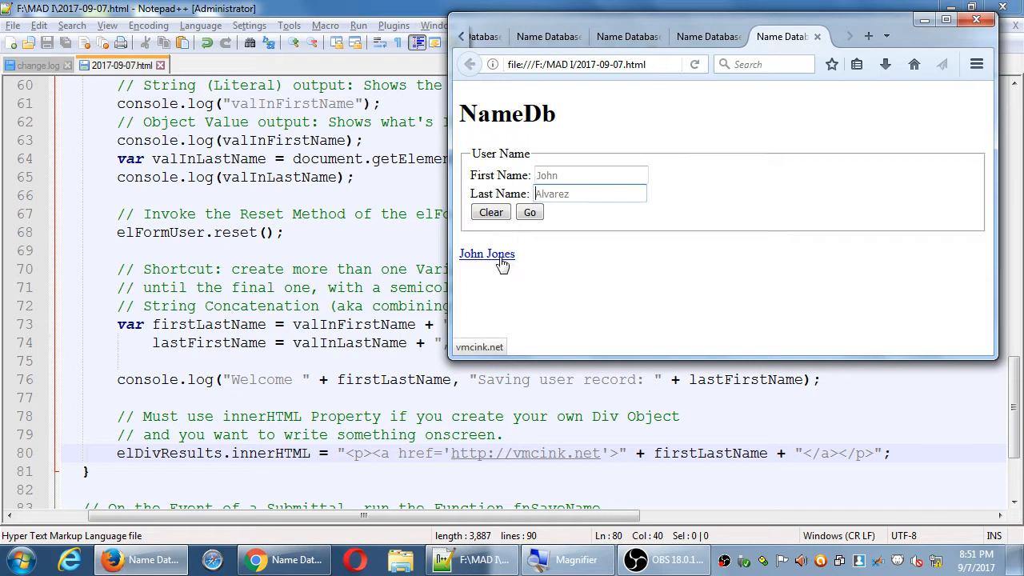
left_click(511, 257)
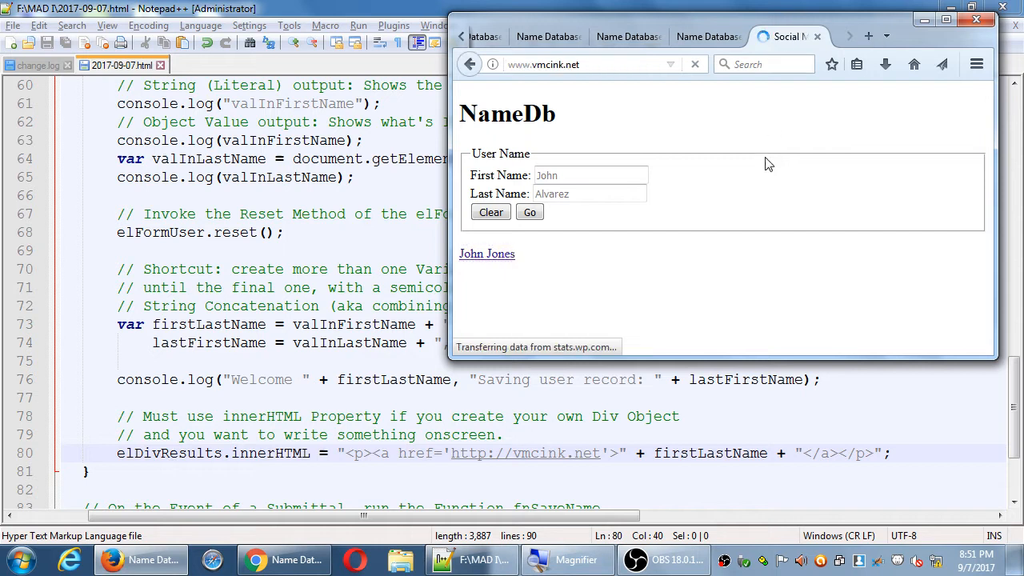
left_click(470, 64)
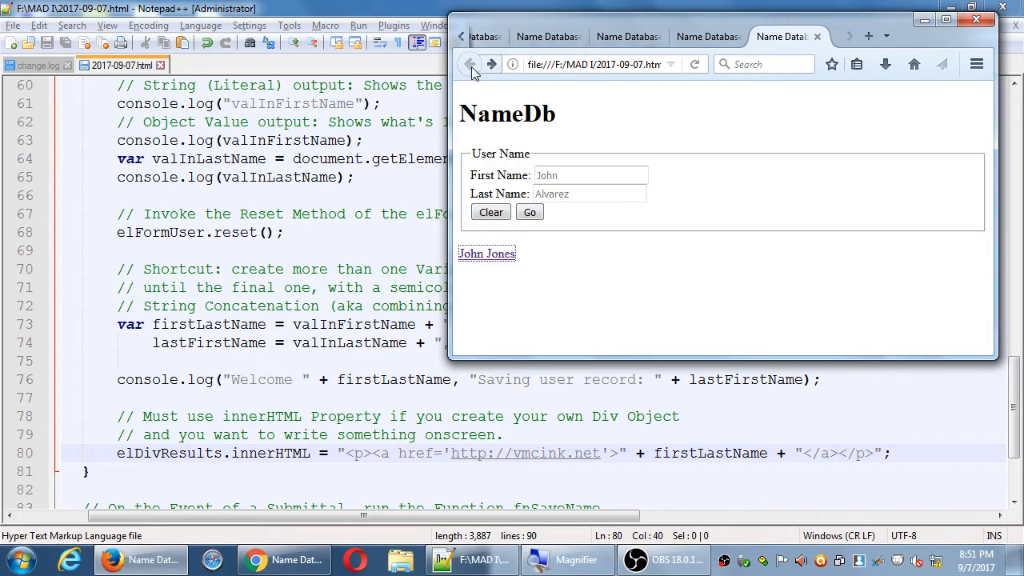
left_click(631, 453)
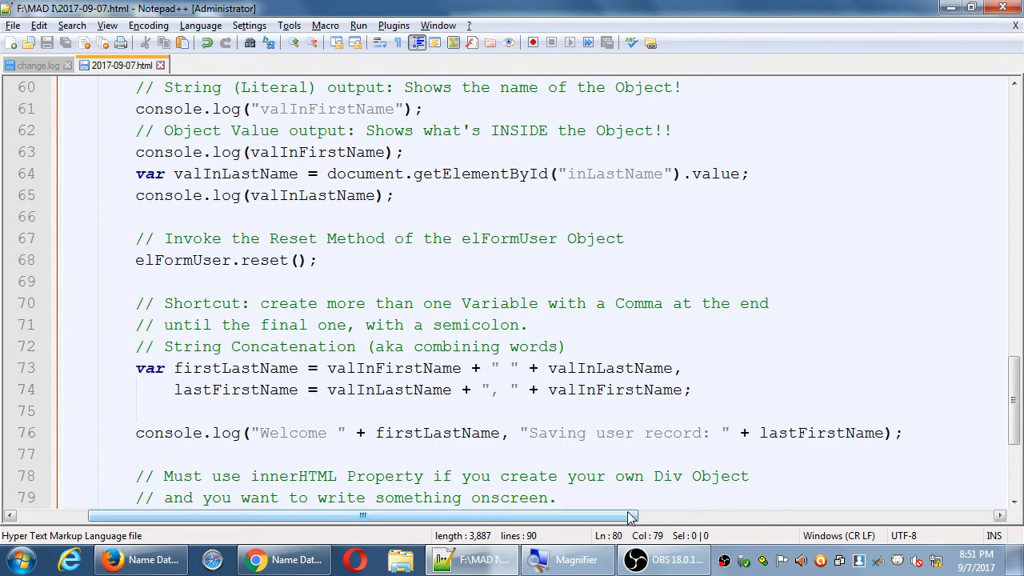
scroll(673, 485, "down", 3)
key("ctrl+plus")
mouse_move(608, 516)
left_mouse_down()
mouse_move(624, 522)
mouse_move(598, 520)
left_mouse_up()
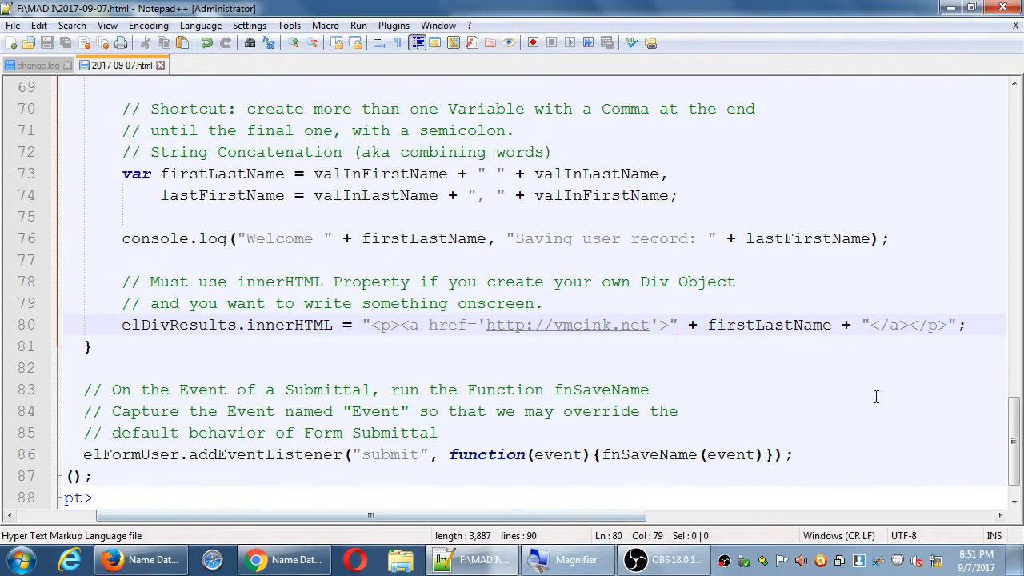
key("End")
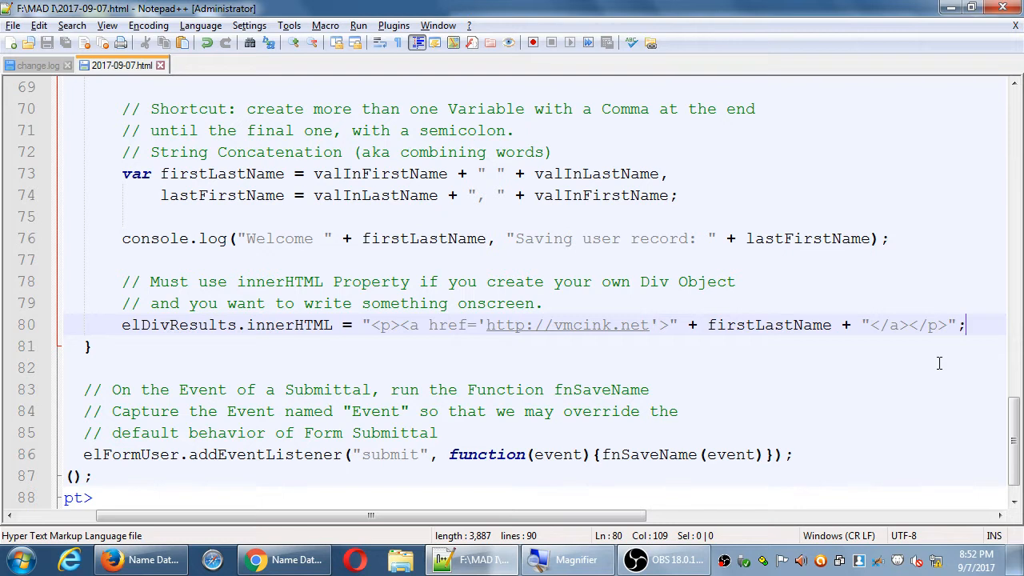
Reload the NameDb page and submit the form with first name Bill, shown as a link
key("alt+Tab")
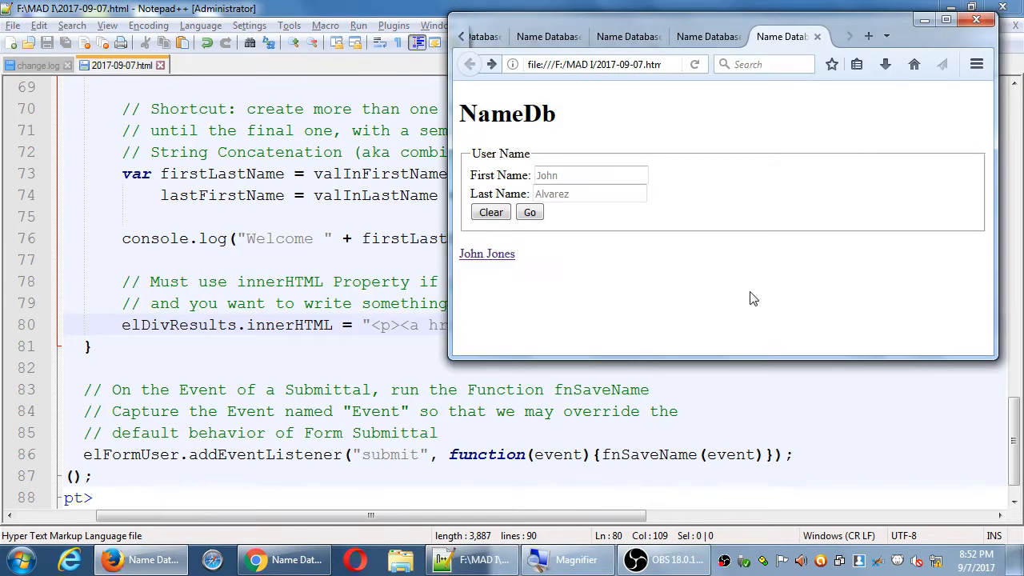
key("F5")
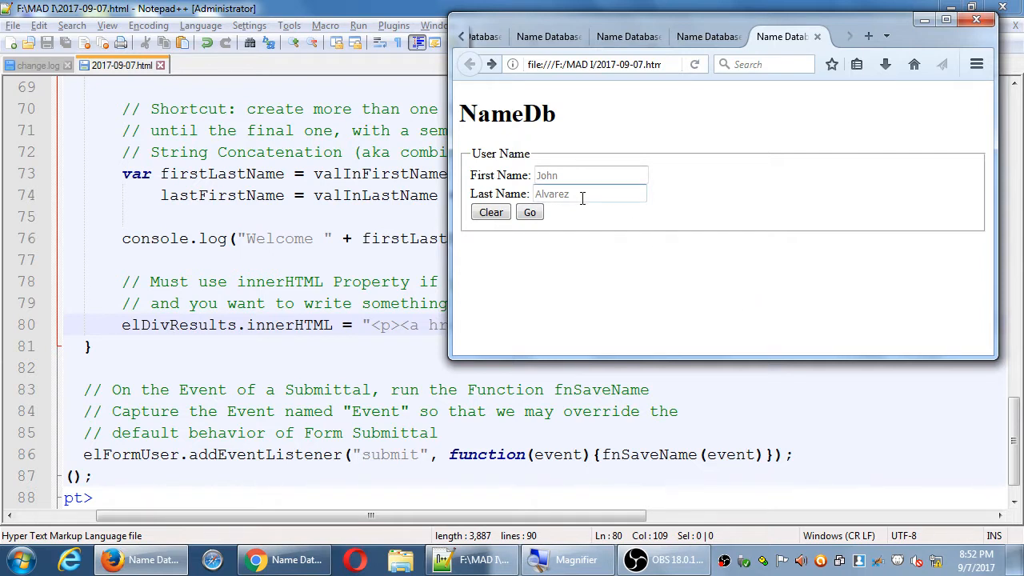
left_click(588, 178)
type("Bill")
left_click(530, 213)
Briefly select the First Name label text, then return to the source code in Notepad++
left_click_drag(483, 178, 542, 177)
left_click(517, 294)
left_click(463, 389)
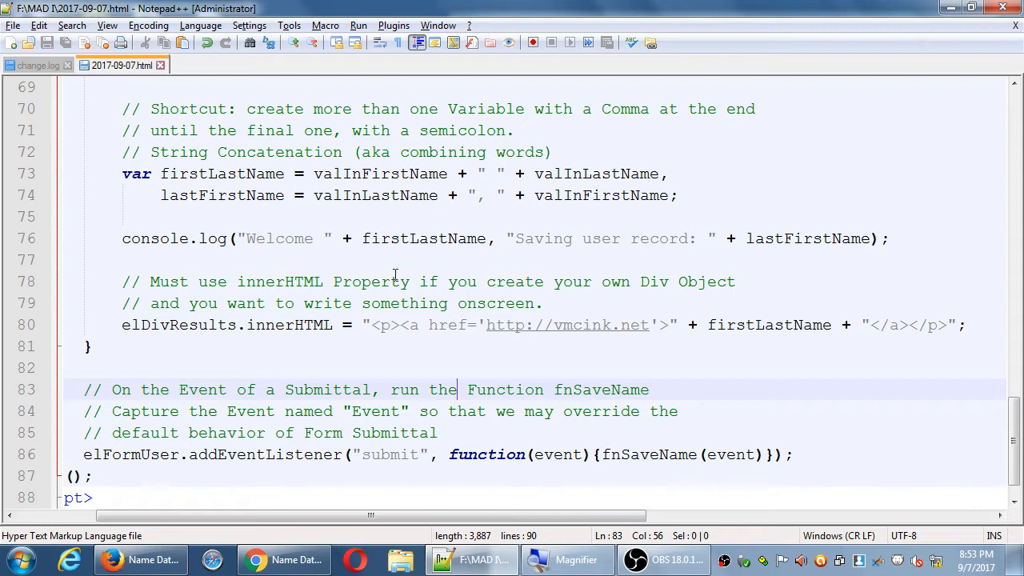
scroll(376, 318, "up", 5)
scroll(376, 317, "up", 4)
scroll(376, 317, "up", 6)
scroll(376, 318, "up", 3)
scroll(376, 318, "up", 3)
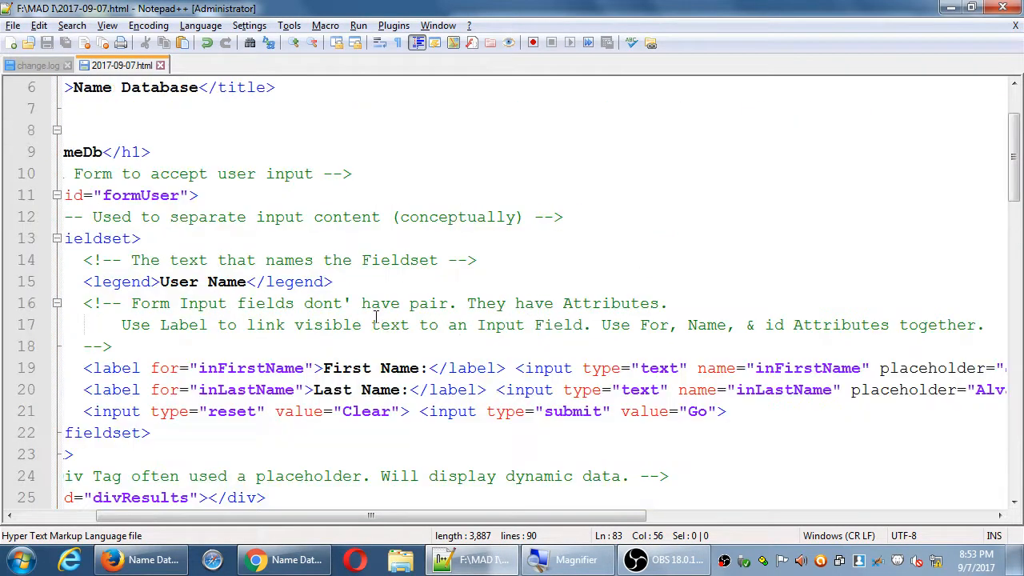
scroll(376, 317, "down", 1)
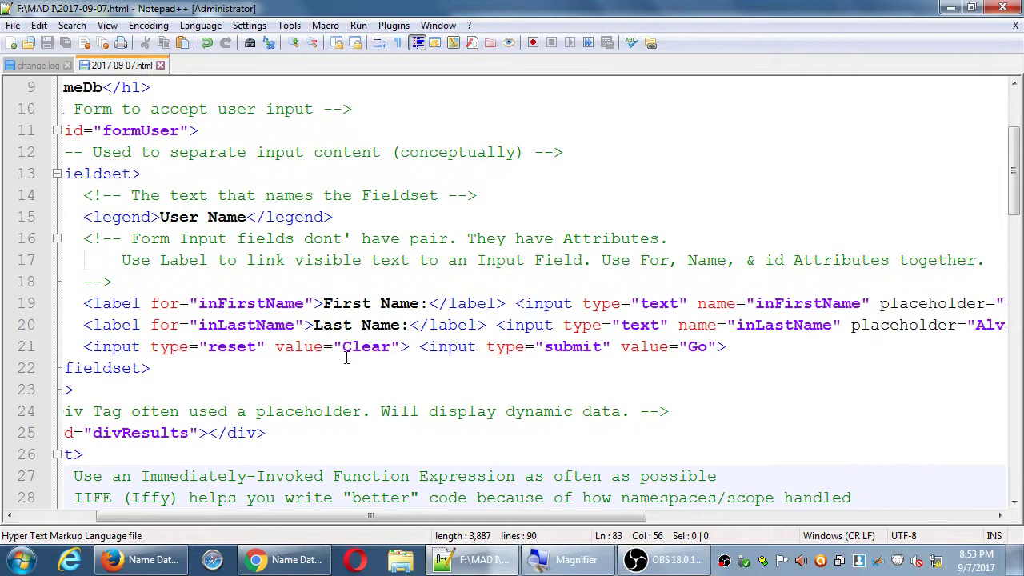
Move the caret around the First and Last Name input tags on lines 19–20 to review their attributes
left_click(542, 304)
left_click_drag(441, 518, 633, 516)
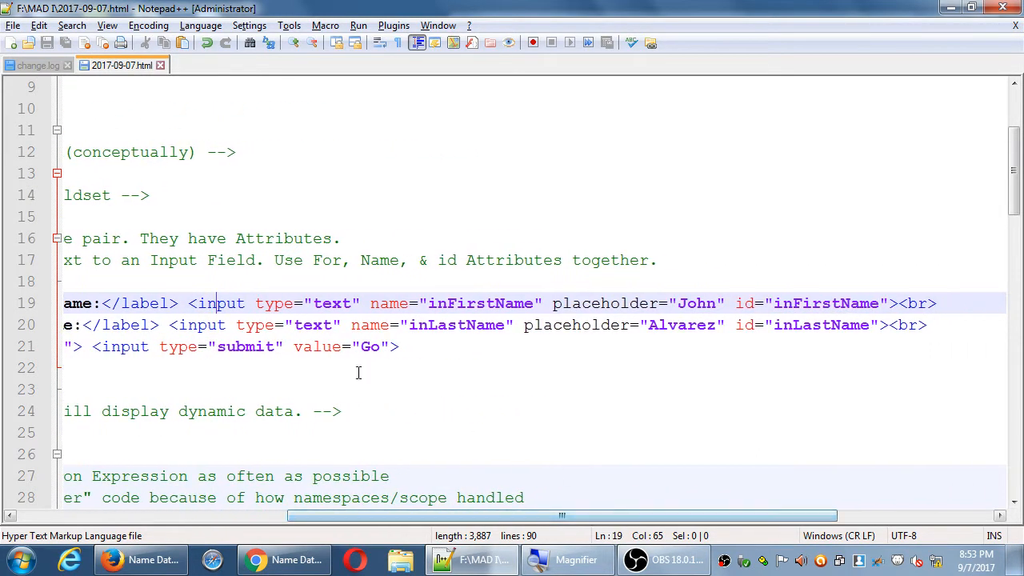
left_click(429, 326)
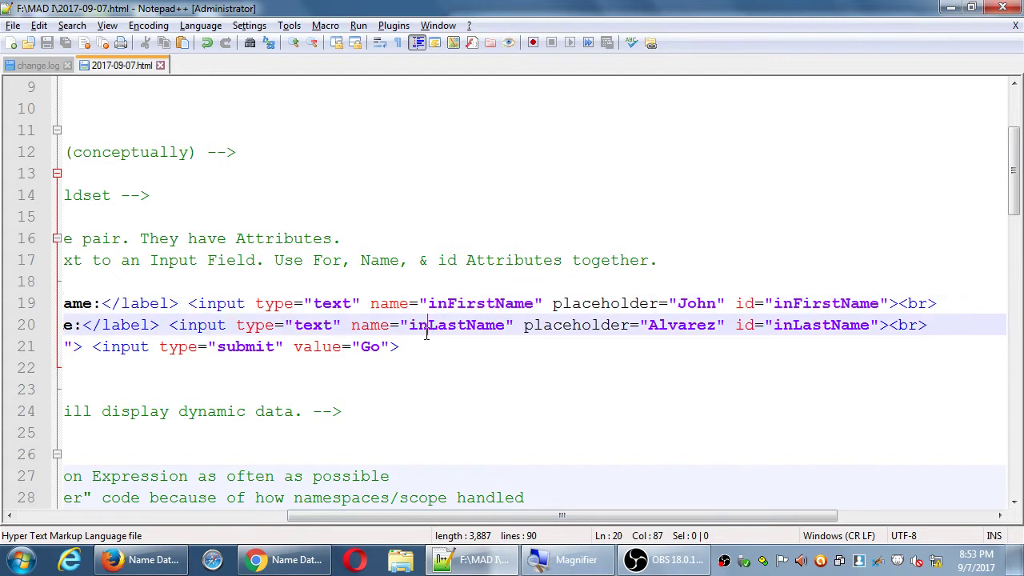
left_click(239, 326)
left_click(258, 304)
left_click(256, 324)
left_click(372, 301)
left_click(404, 325)
left_click(280, 298)
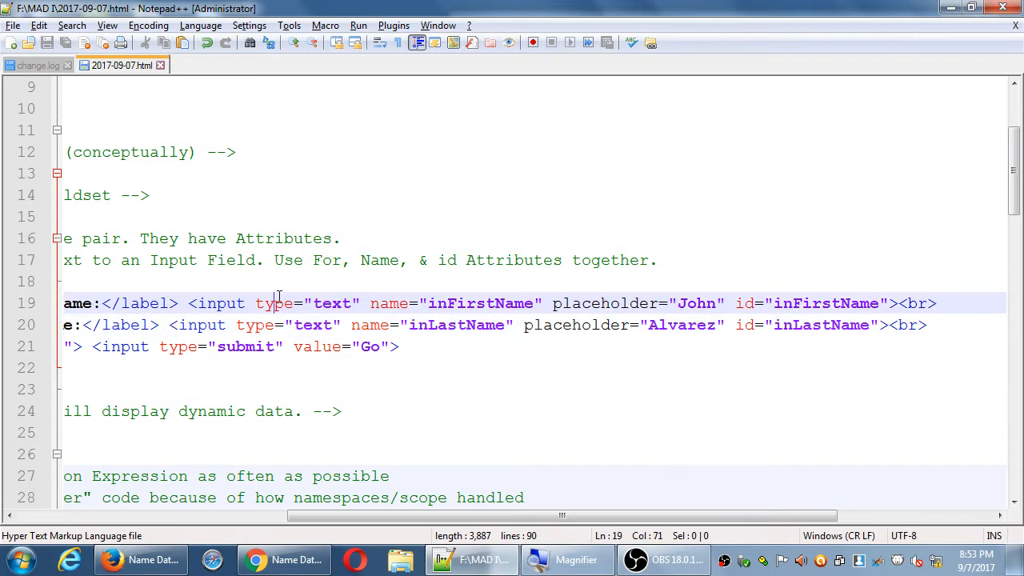
Add a required attribute after the John placeholder on the first name input (line 19)
left_click(381, 303)
left_click(598, 308)
left_click(744, 304)
left_click(742, 324)
left_click(743, 303)
left_click(736, 324)
left_click(727, 303)
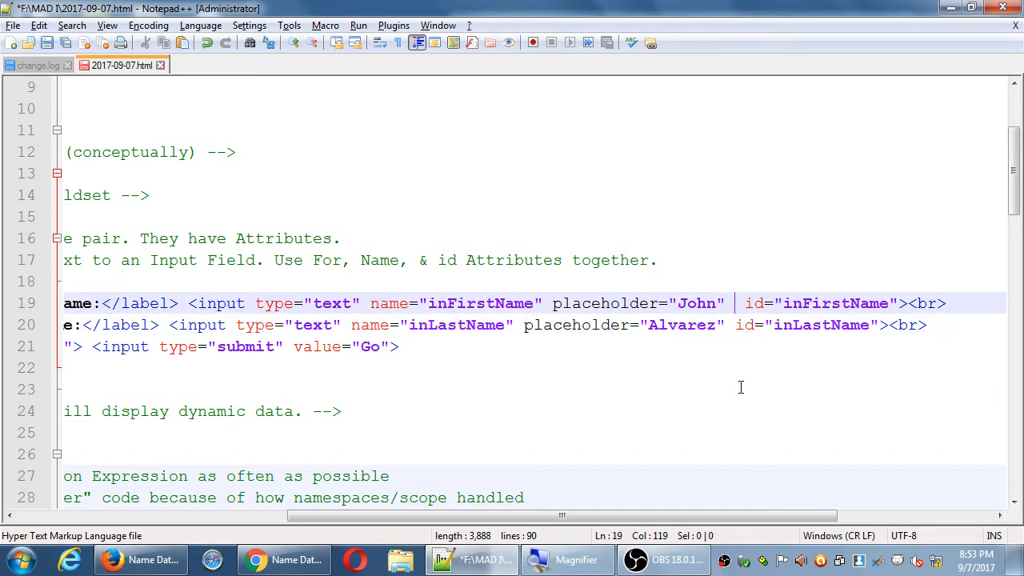
type("required")
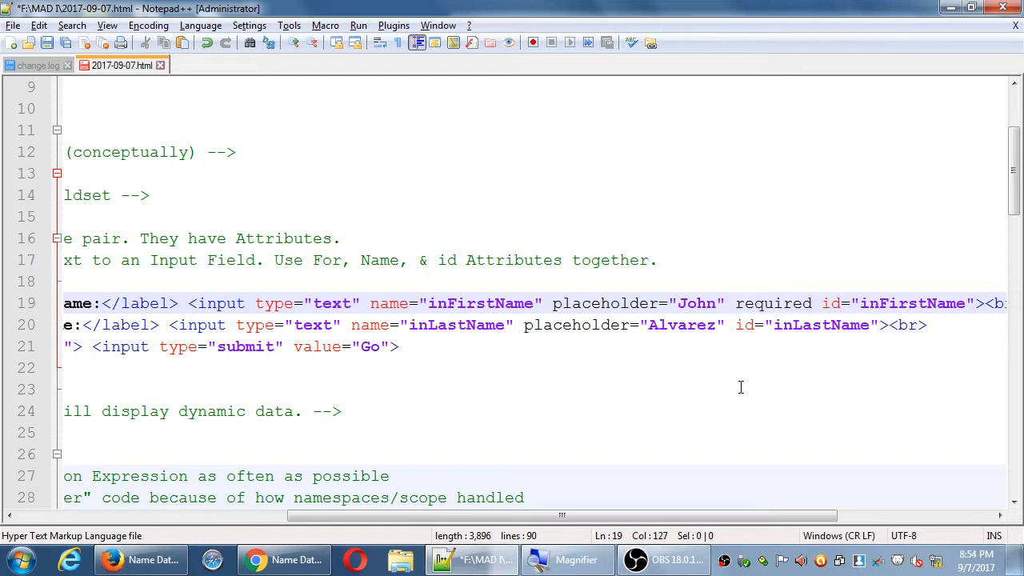
type("=")
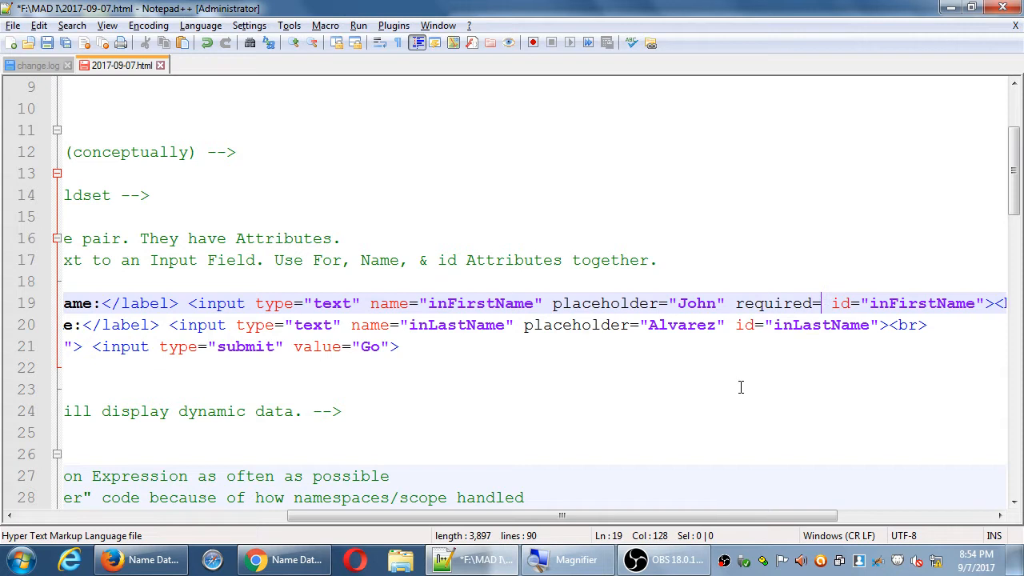
type("\"\"")
key("Left")
type("required")
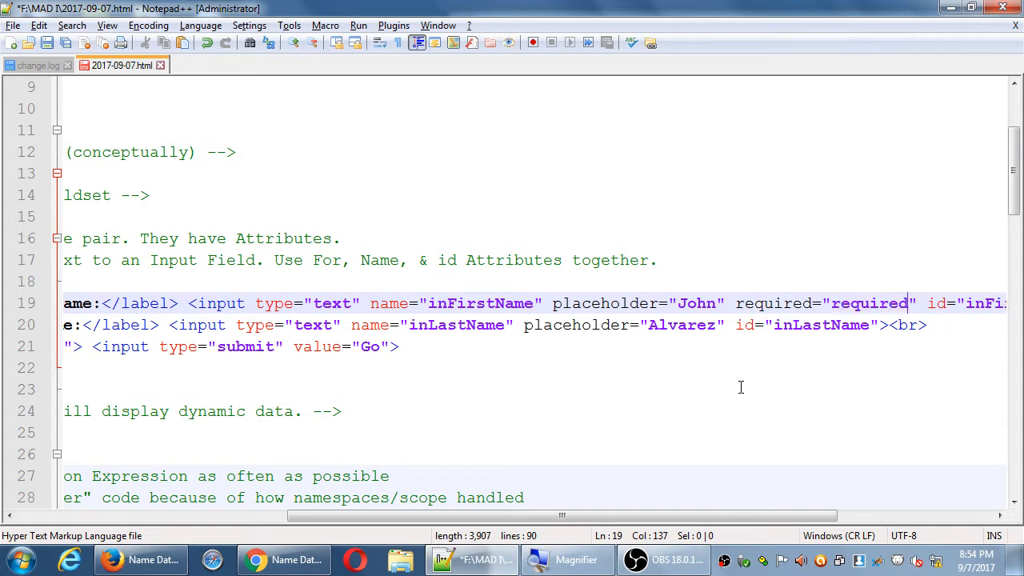
key("Right")
key("BackSpace")
key("BackSpace")
key("BackSpace")
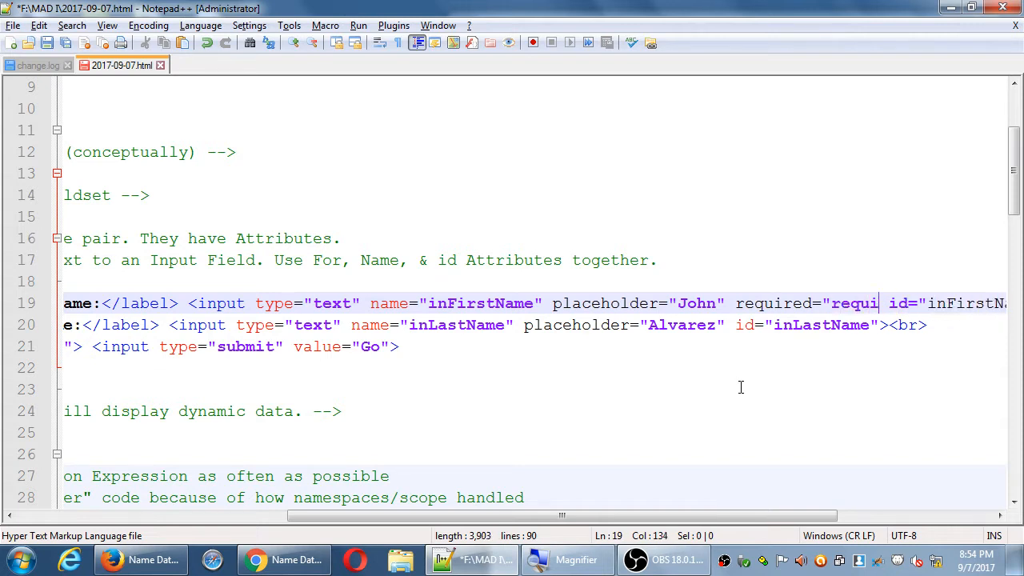
Add required after the Alvarez placeholder on line 20 and save the HTML file
key("Down")
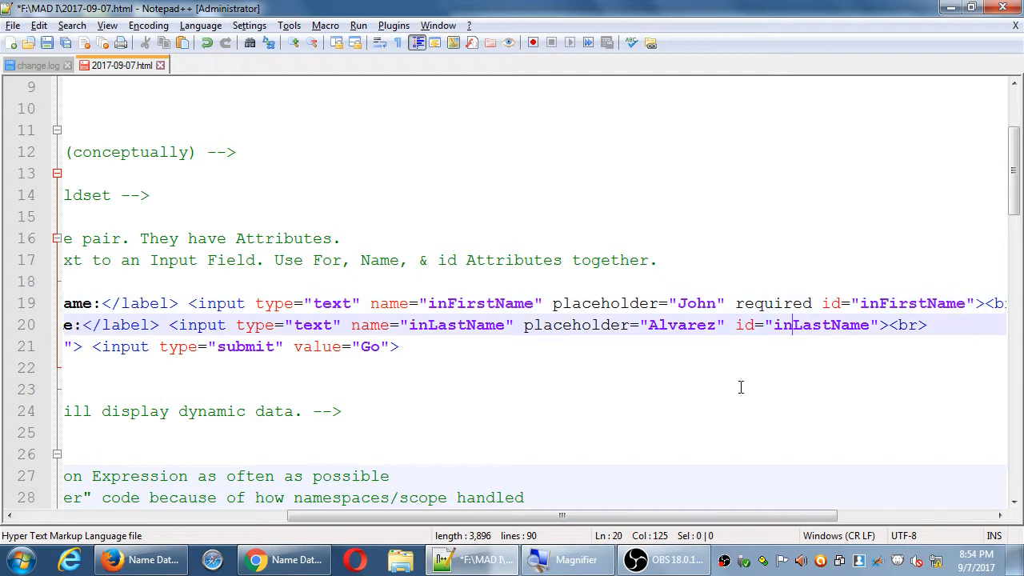
key("Left")
key("Left")
key("Left")
type("required")
key("ctrl+s")
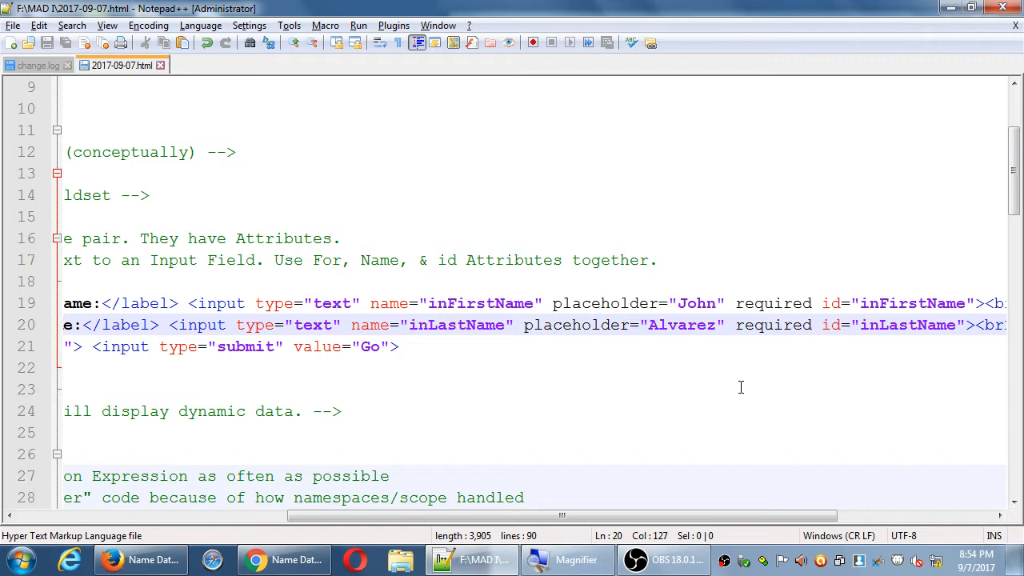
key("Up")
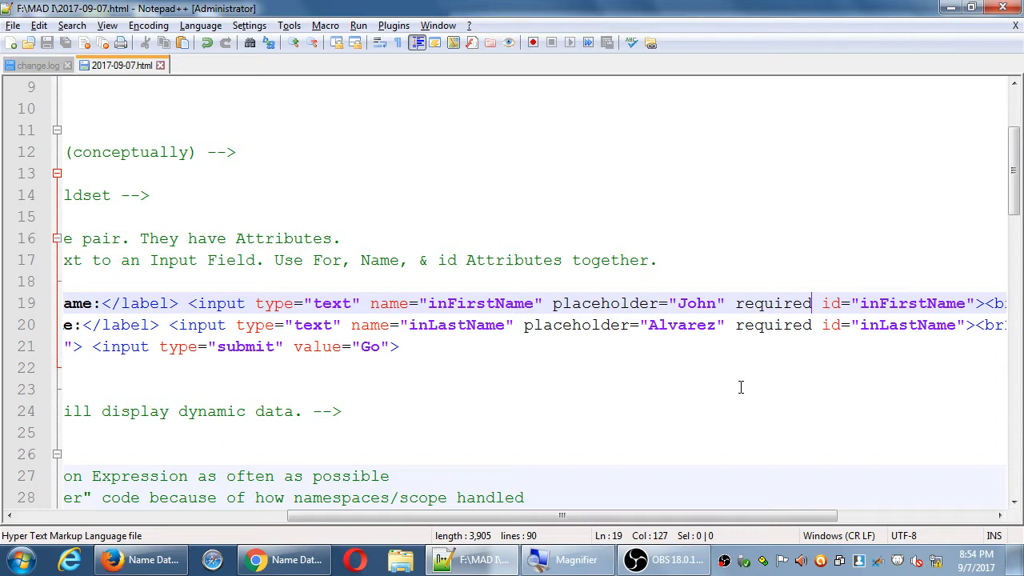
key("ctrl+shift+Left")
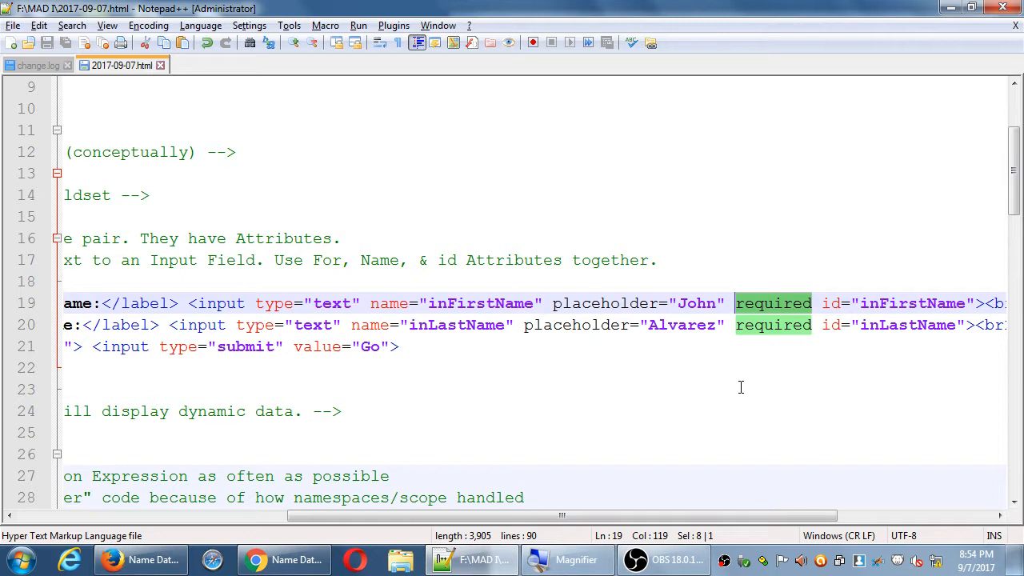
Reload the NameDb page in the browser to pick up the required attributes
key("alt+Tab")
key("F5")
Submit the empty form to see the 'Please fill out this field' validation on the required name fields
left_click(529, 212)
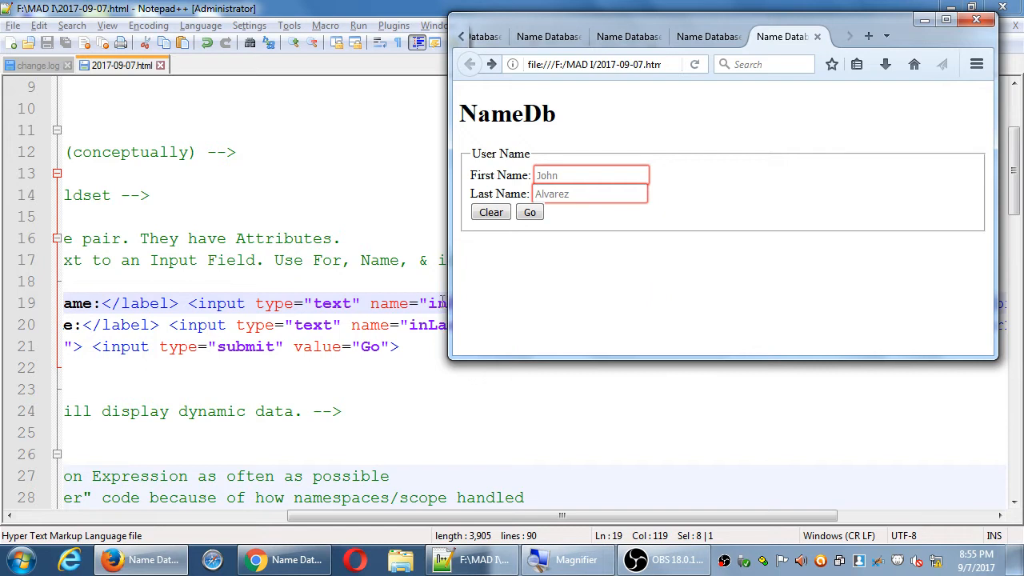
left_click(416, 300)
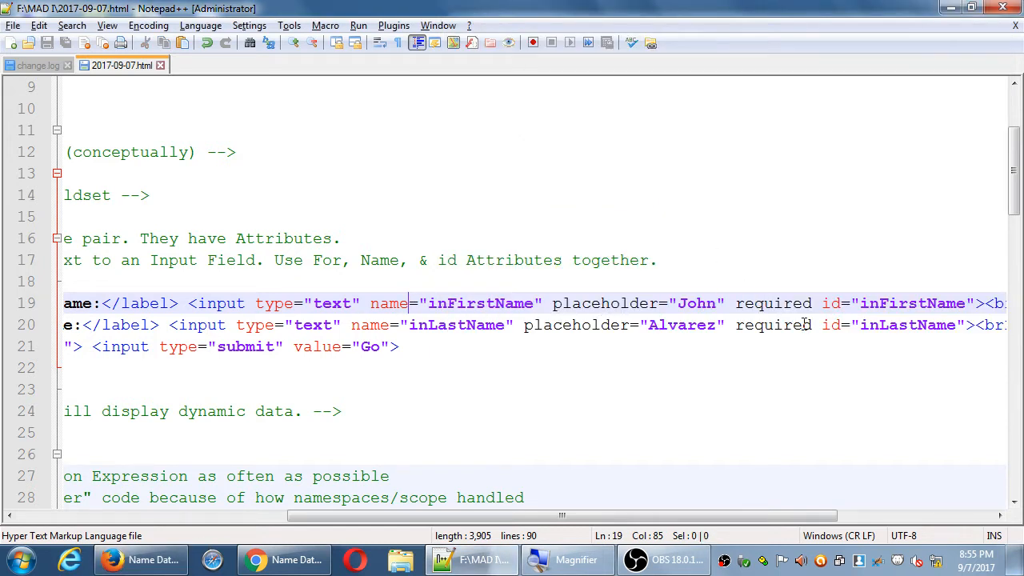
left_click(284, 560)
left_click(141, 559)
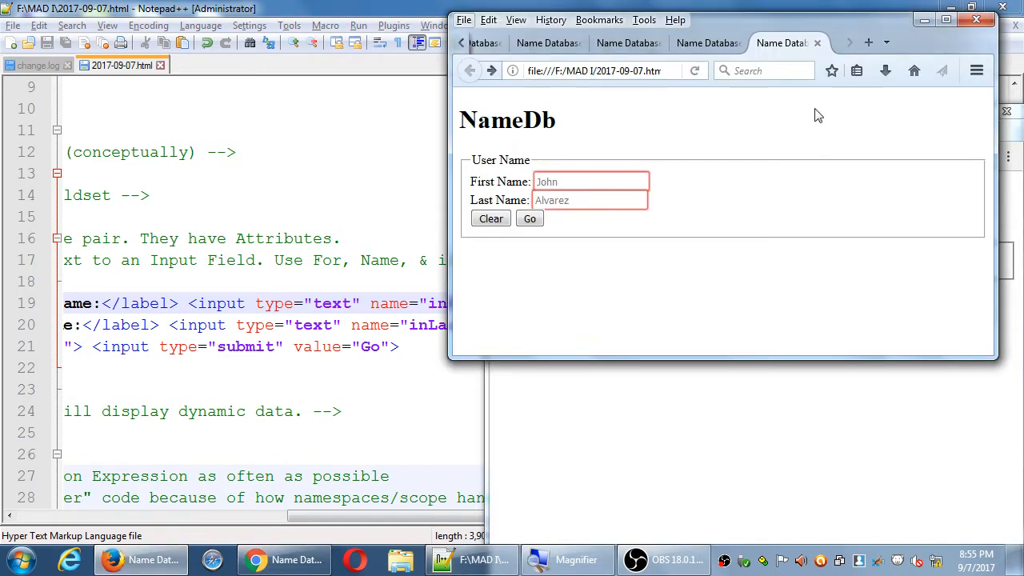
Show the About Firefox version information, then return to the code editor
left_click(675, 20)
left_click(718, 185)
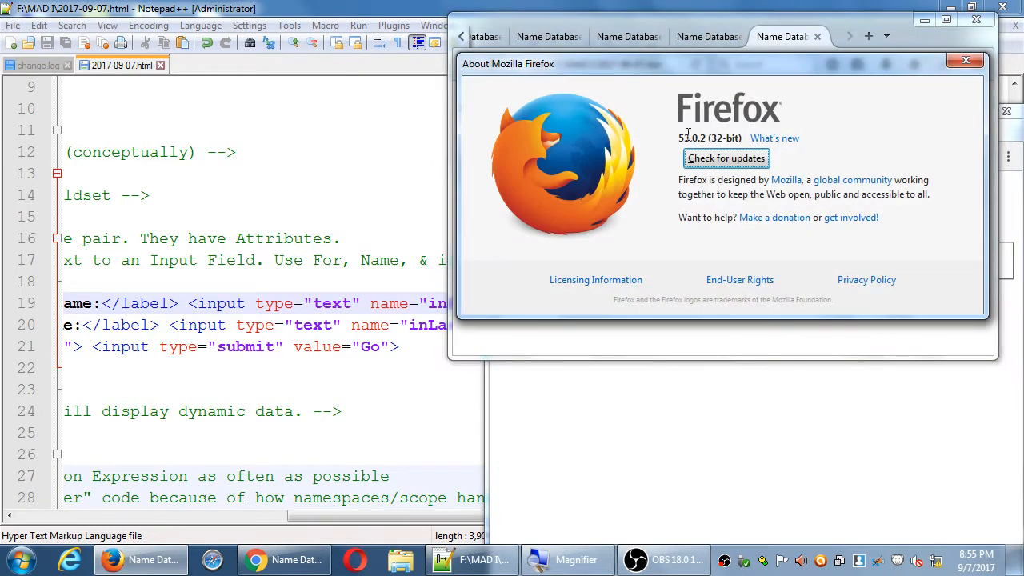
left_click(400, 341)
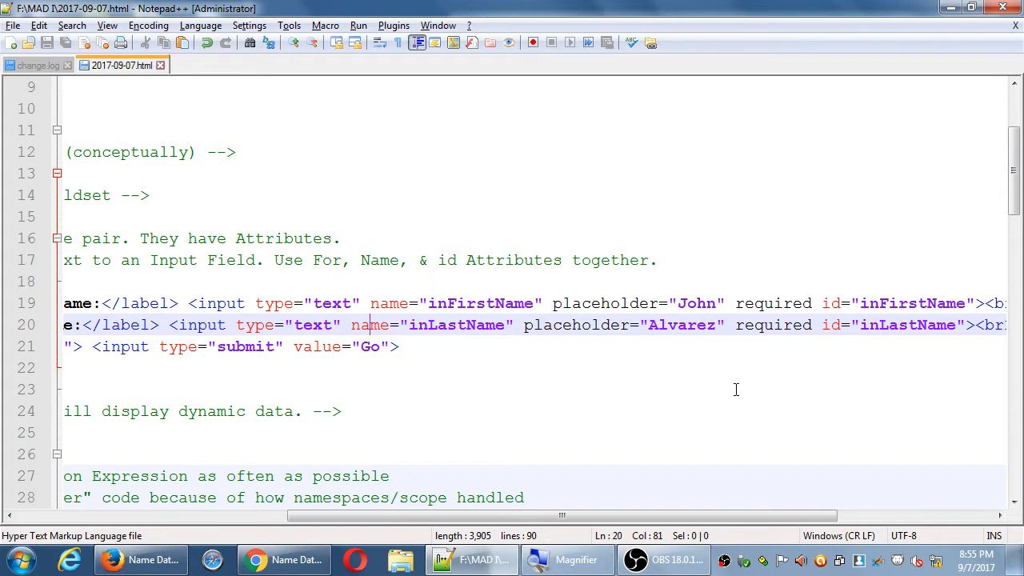
Highlight the word required on line 19 so both occurrences on the name inputs stand out
double_click(756, 302)
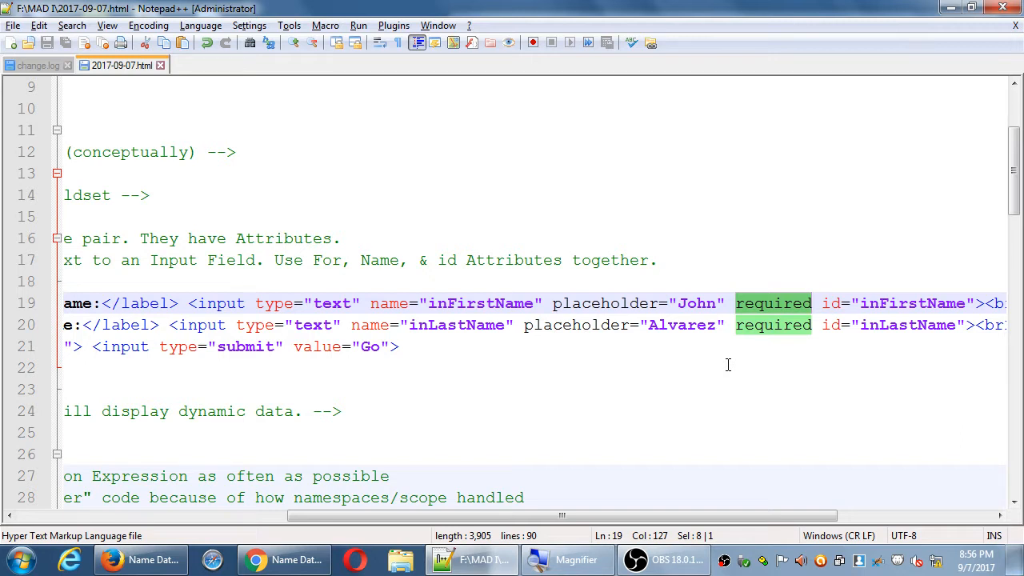
left_click_drag(828, 516, 904, 516)
left_click(672, 303)
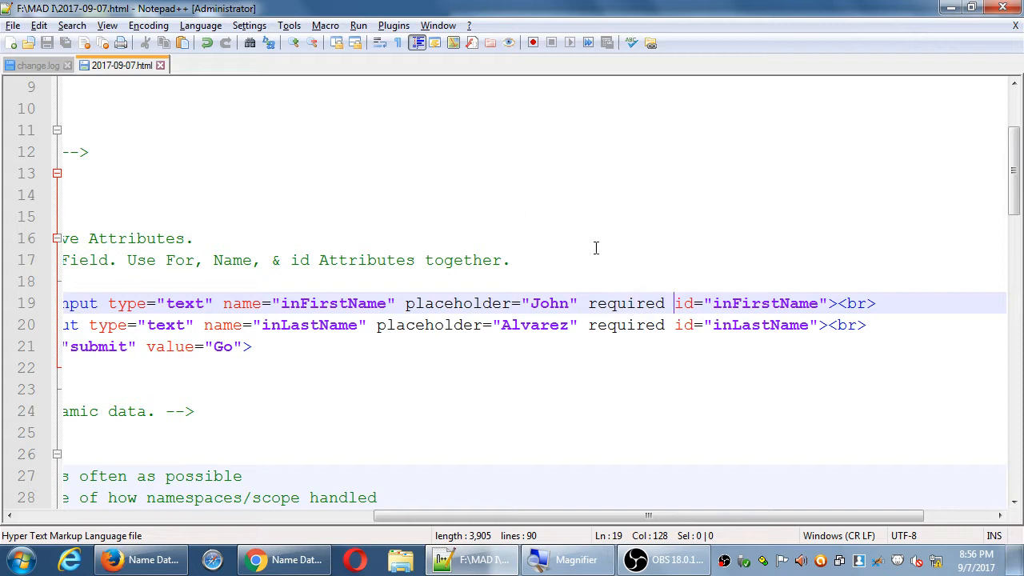
double_click(620, 304)
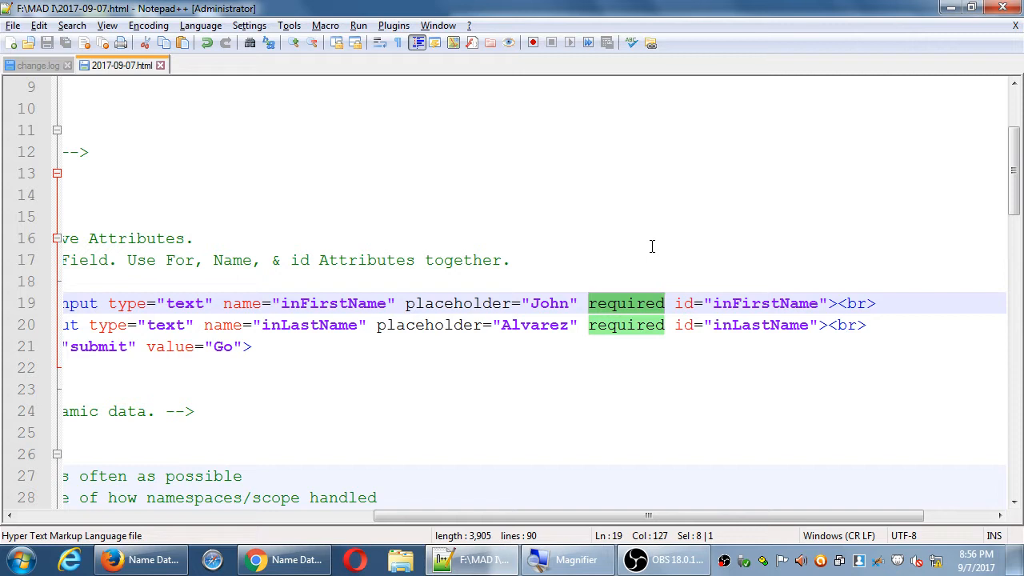
Return to the Firefox NameDb page and submit the form with the fields left as they are
left_click(297, 562)
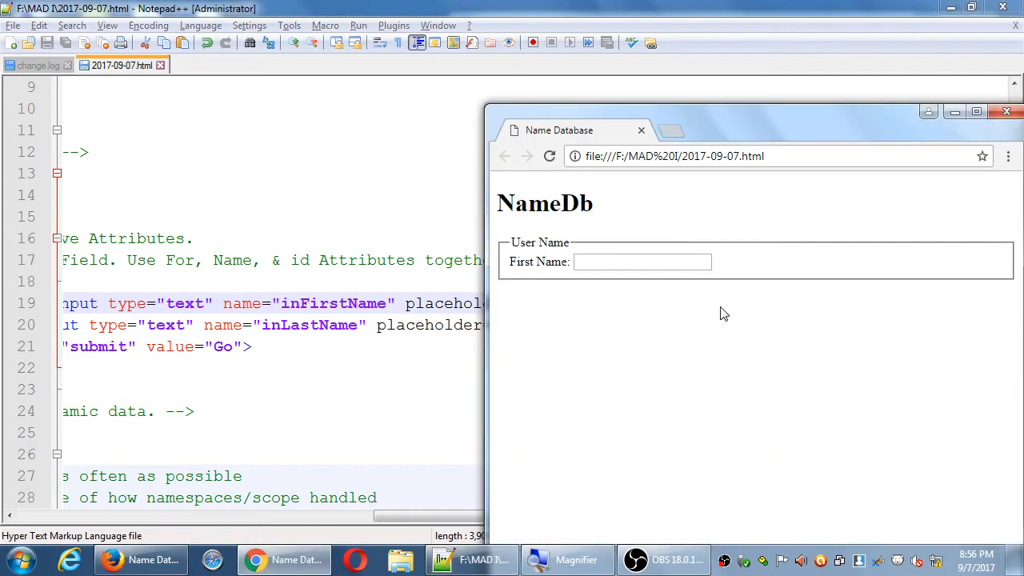
left_click(141, 559)
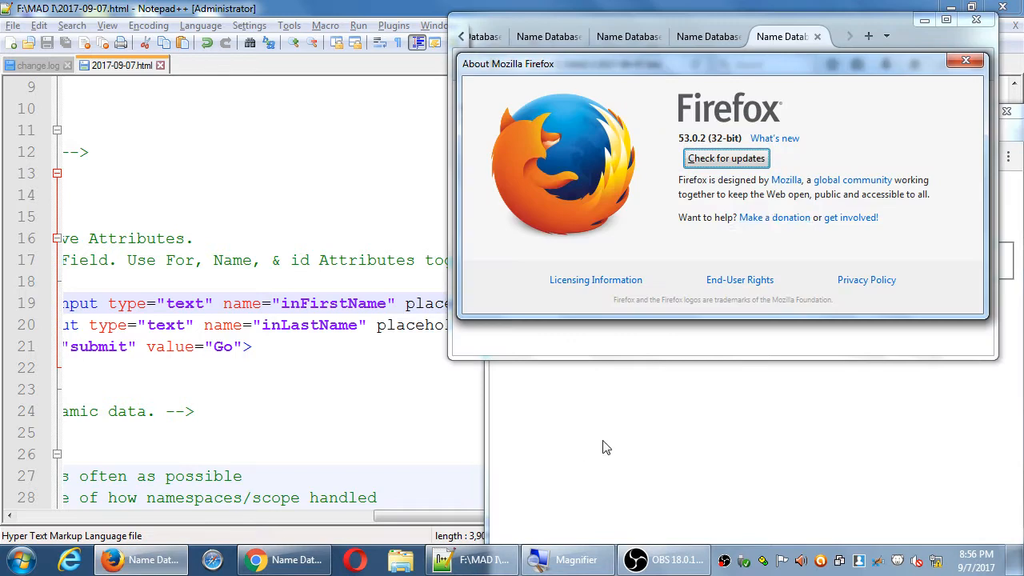
key("Escape")
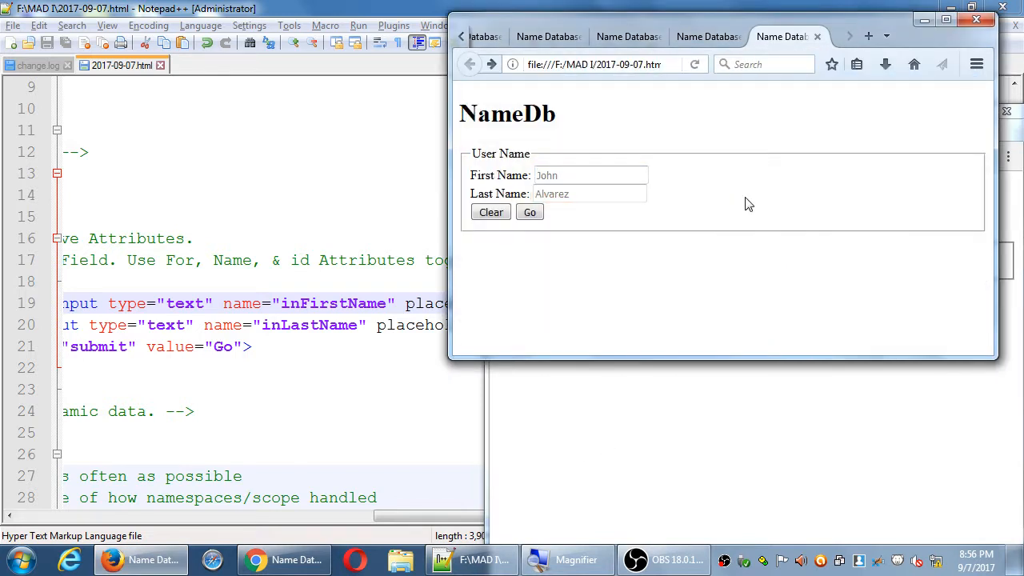
key("Down")
key("Tab")
key("Down")
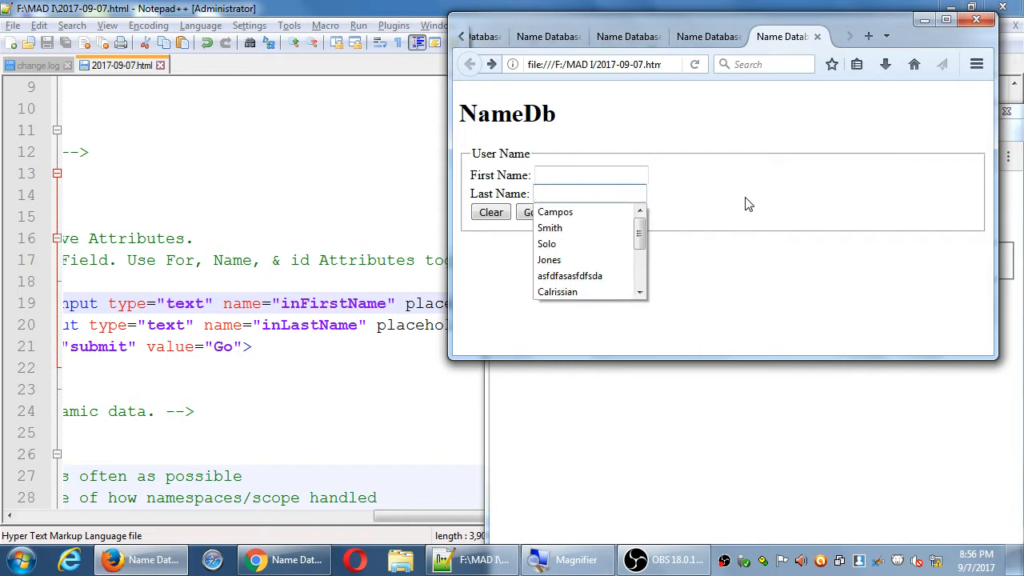
left_click(748, 203)
left_click(530, 213)
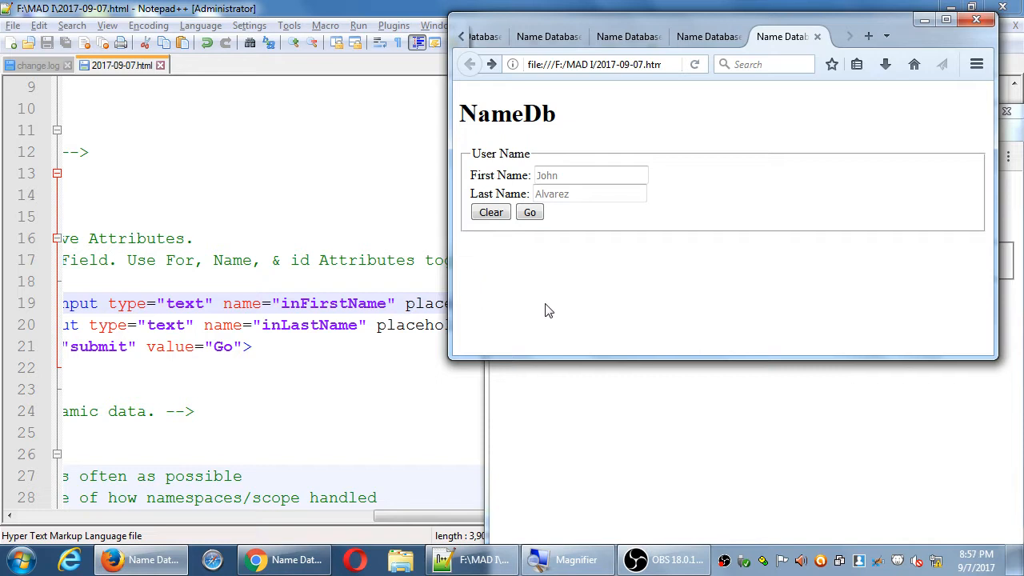
Enter punctuation-only symbol strings as first and last name and submit them as a link
left_click(567, 177)
type("!$!$!@#$$@!")
key("Tab")
type("@#$#$#$@!@#!#@$!")
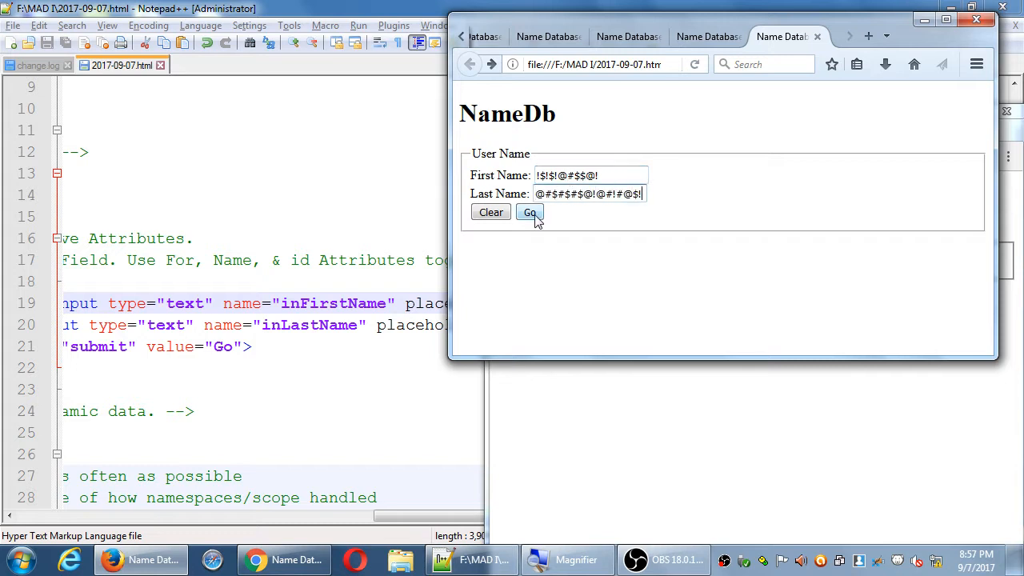
left_click(530, 213)
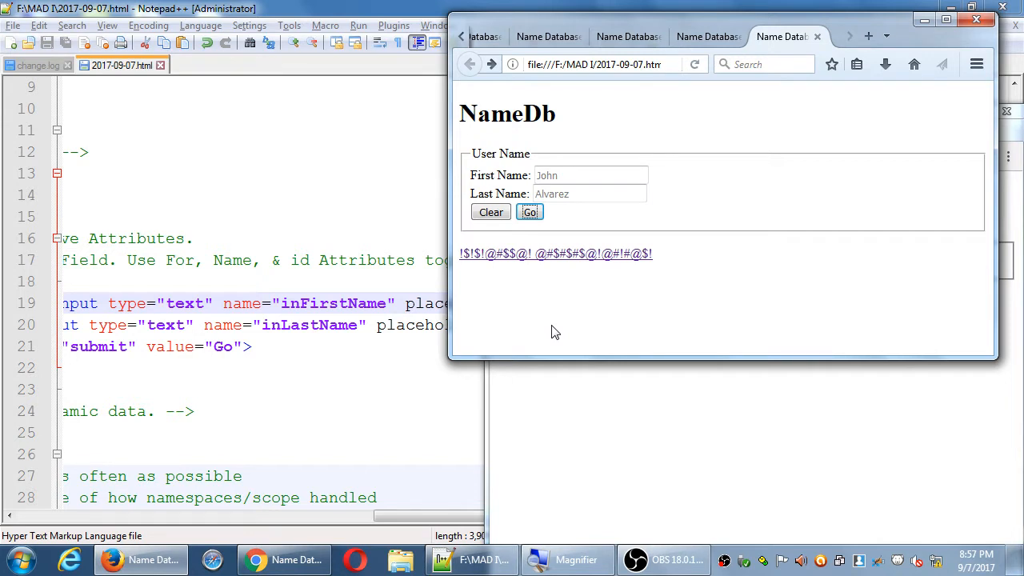
Enter Reggie Fils-Amie, fixing a first-name typo, and submit it to the form
left_click(614, 175)
type("Victor")
key("Tab")
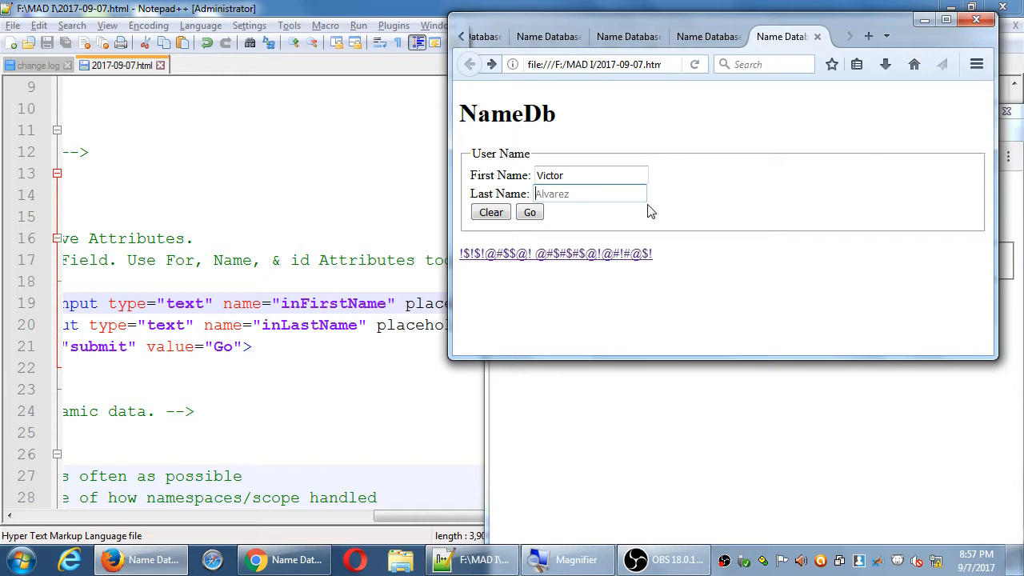
key("shift+Tab")
type("Rggat")
key("BackSpace")
key("BackSpace")
key("BackSpace")
key("BackSpace")
type("eggie")
key("Tab")
type("Fils-Amie")
key("Return")
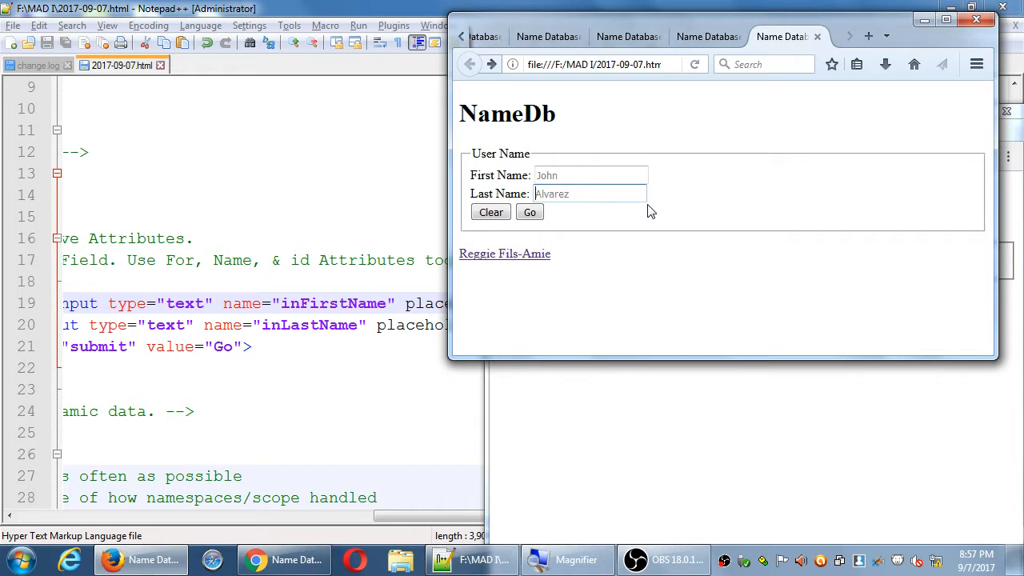
left_click(561, 176)
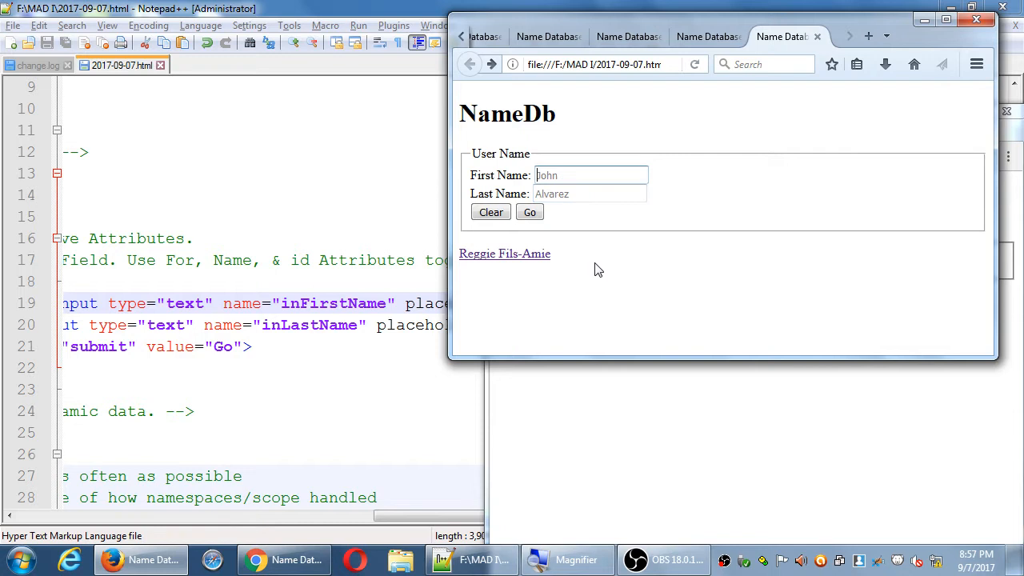
type("Victor")
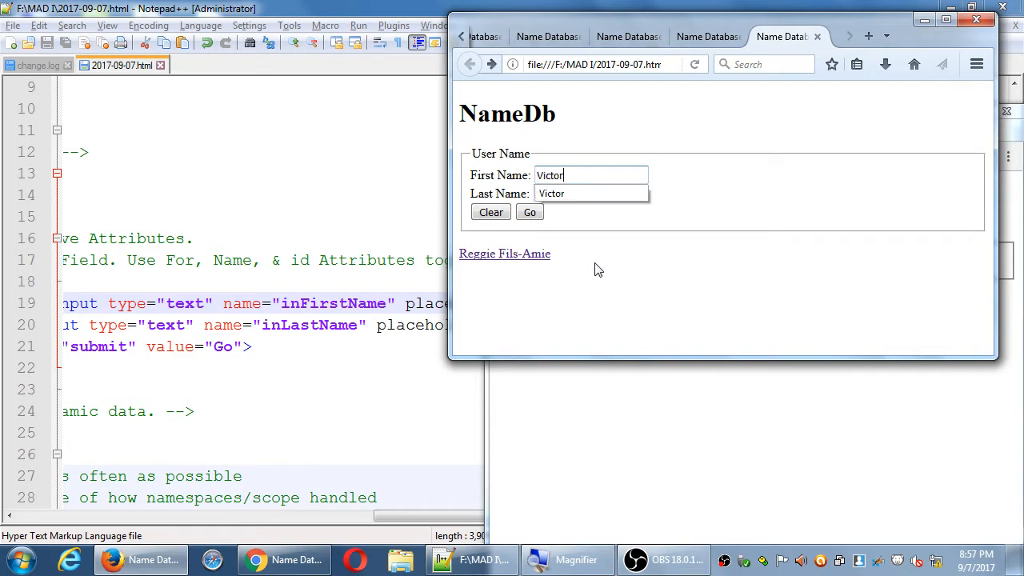
key("Tab")
type("Campos-")
type("Jon")
key("BackSpace")
key("BackSpace")
key("BackSpace")
type(", Sr.")
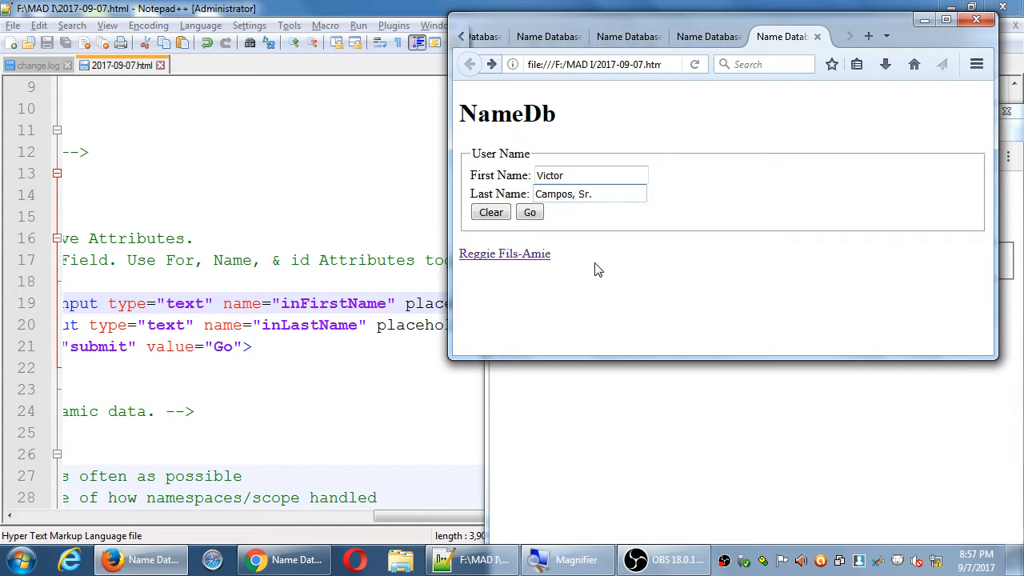
key("Left")
key("Left")
key("shift+Left")
key("Right")
key("Return")
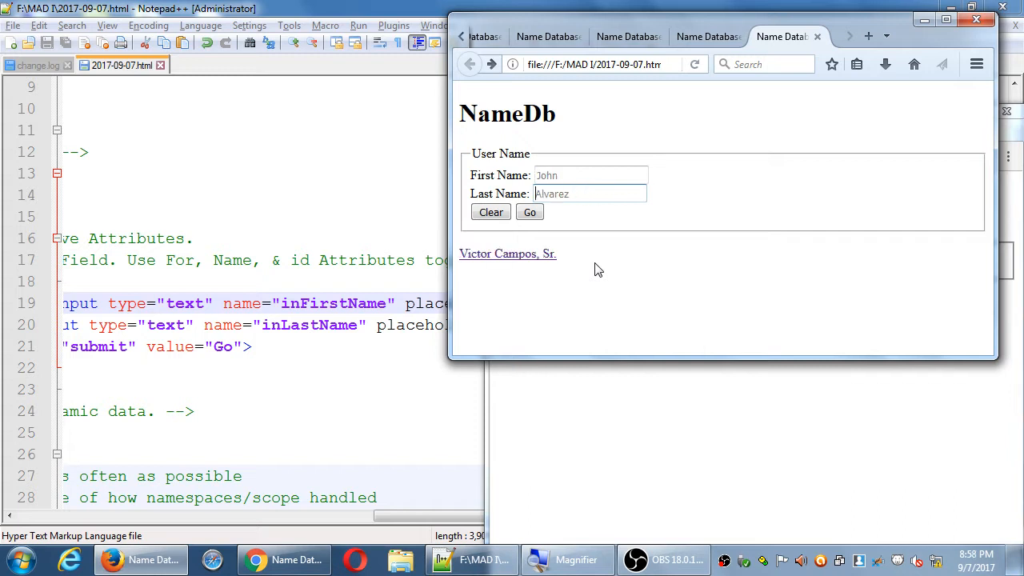
key("F5")
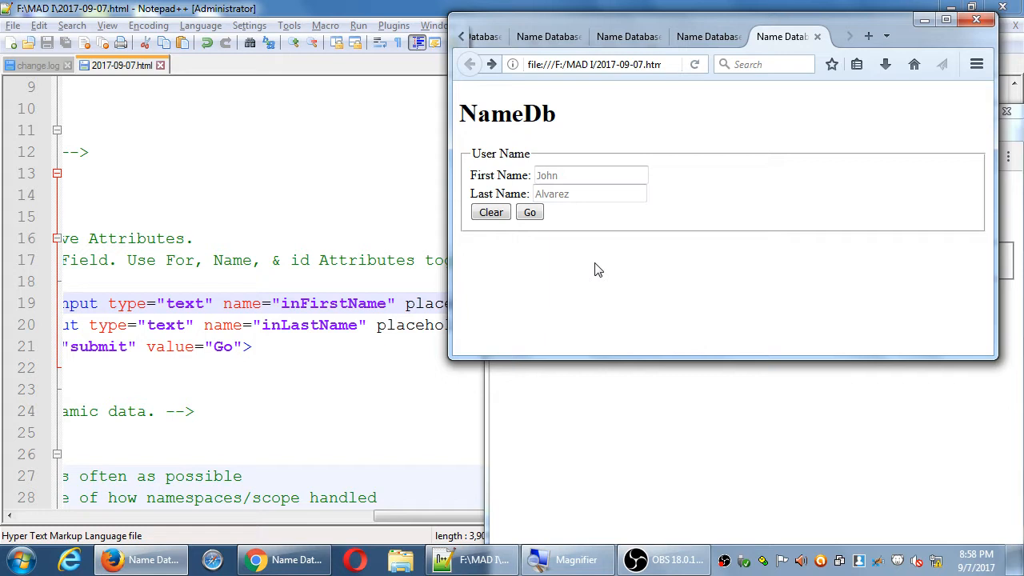
Submit alert("hello world!"); as first name and abc as last name, shown only as link text
left_click(592, 175)
type("alt")
key("BackSpace")
type("ert(\"hello world!\");")
key("Tab")
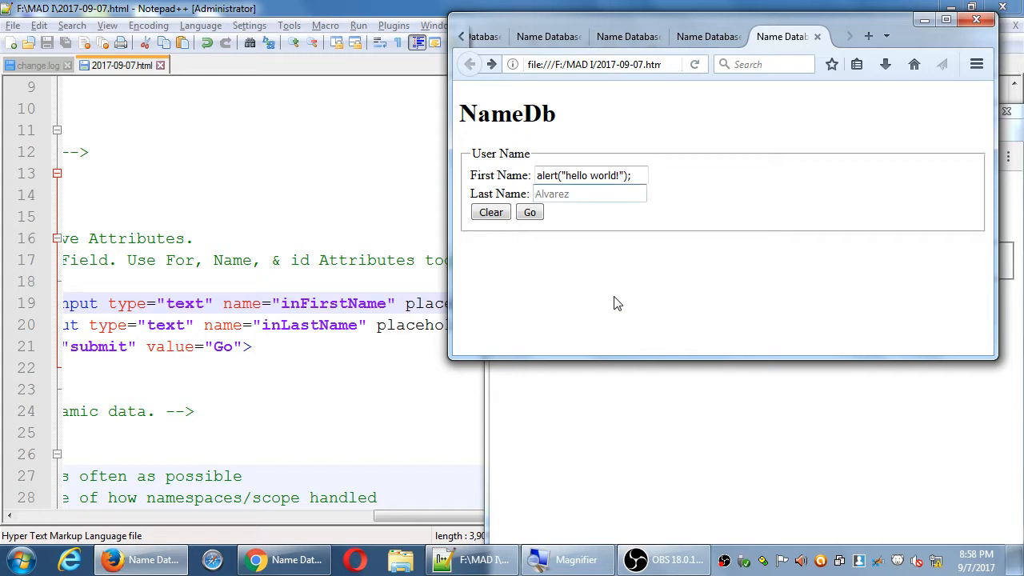
type("abc")
key("Return")
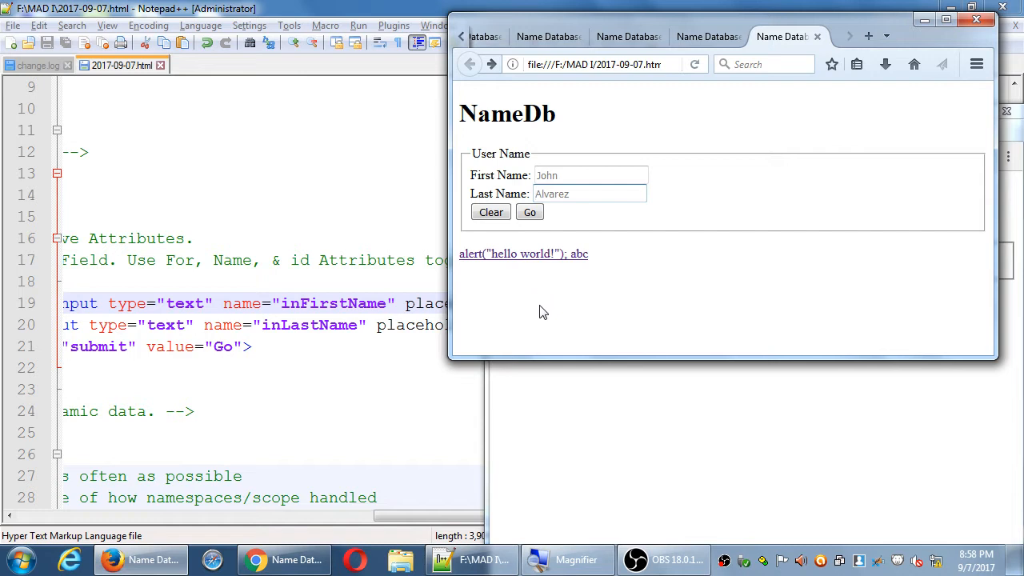
In a new browser window, search for mozilla mdn and go to the MDN Web Docs result
key("ctrl+n")
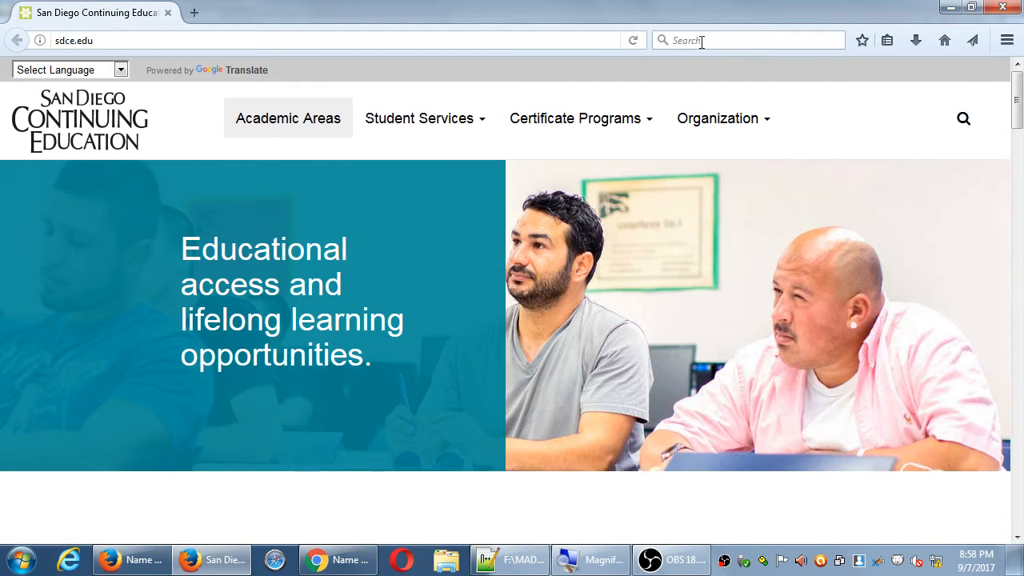
left_click(573, 45)
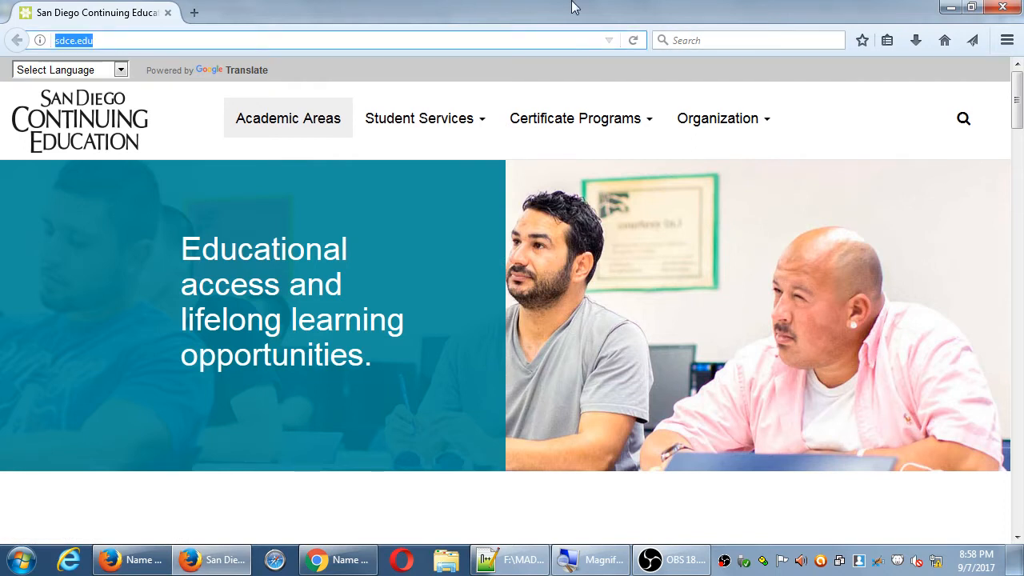
key("ctrl+k")
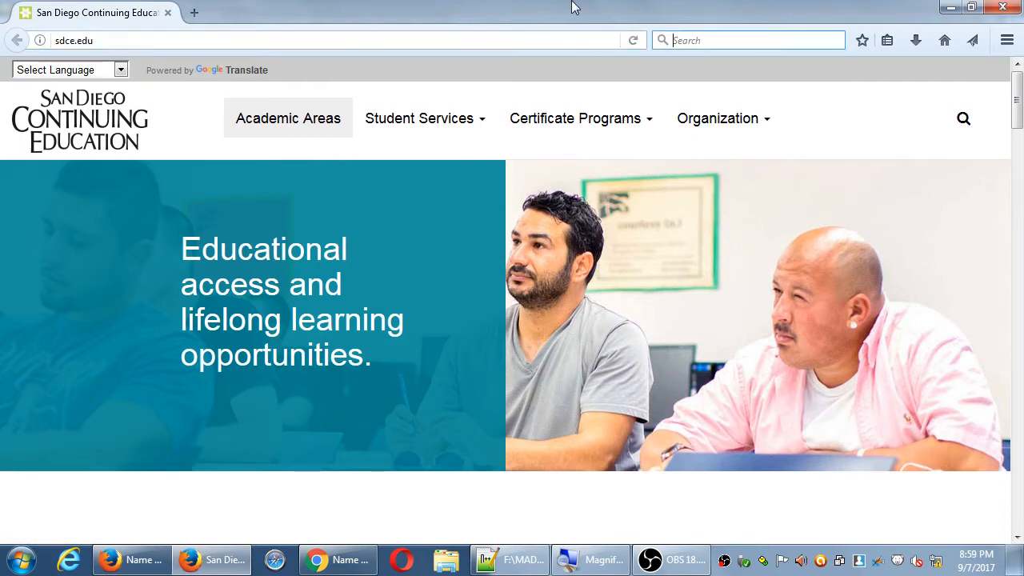
type("mozilla mdn")
key("Return")
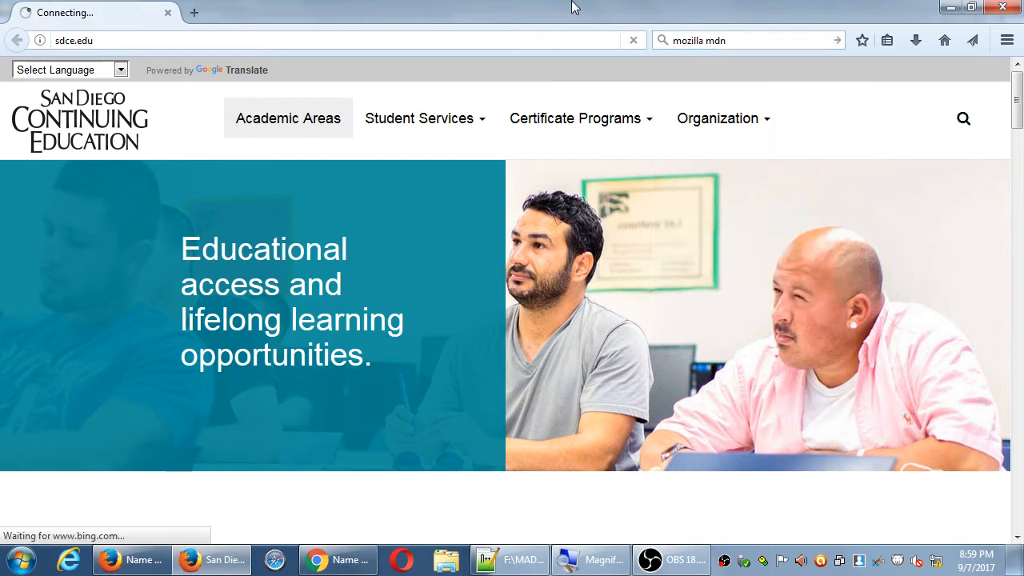
left_click(207, 208)
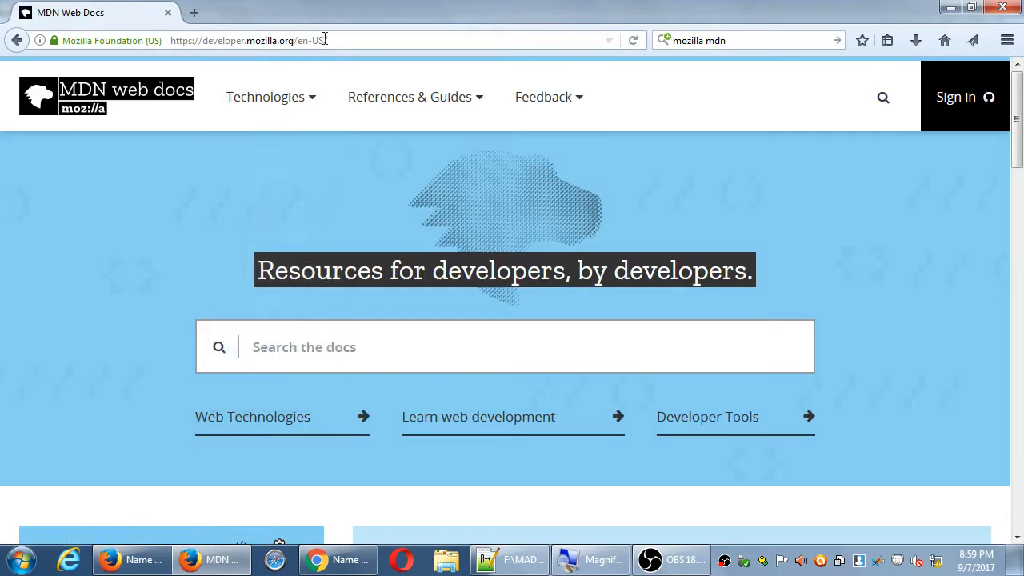
Delete the en-US/ language part so the address reads plain developer.mozilla.org
left_click(328, 40)
left_click_drag(296, 40, 388, 36)
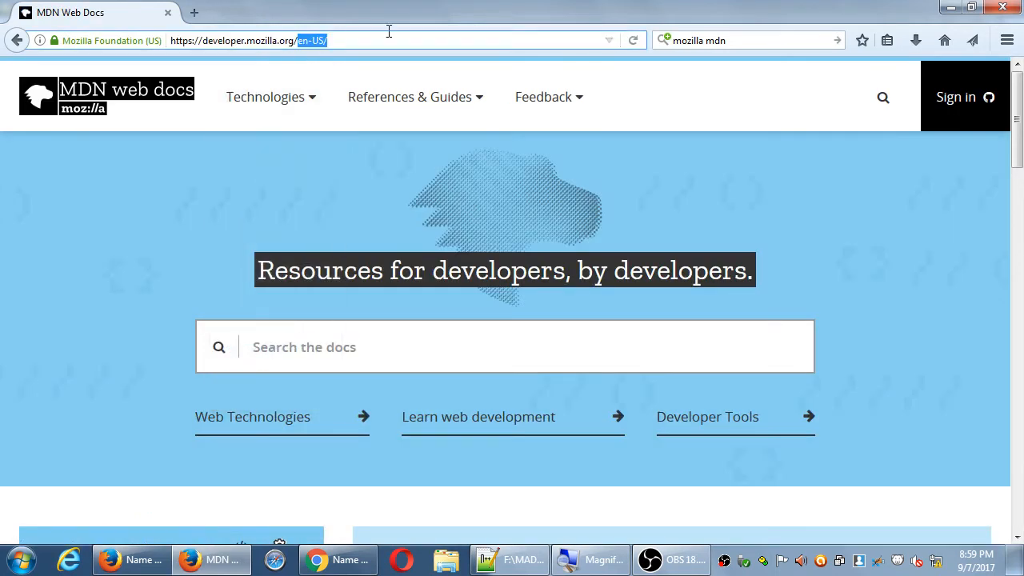
key("BackSpace")
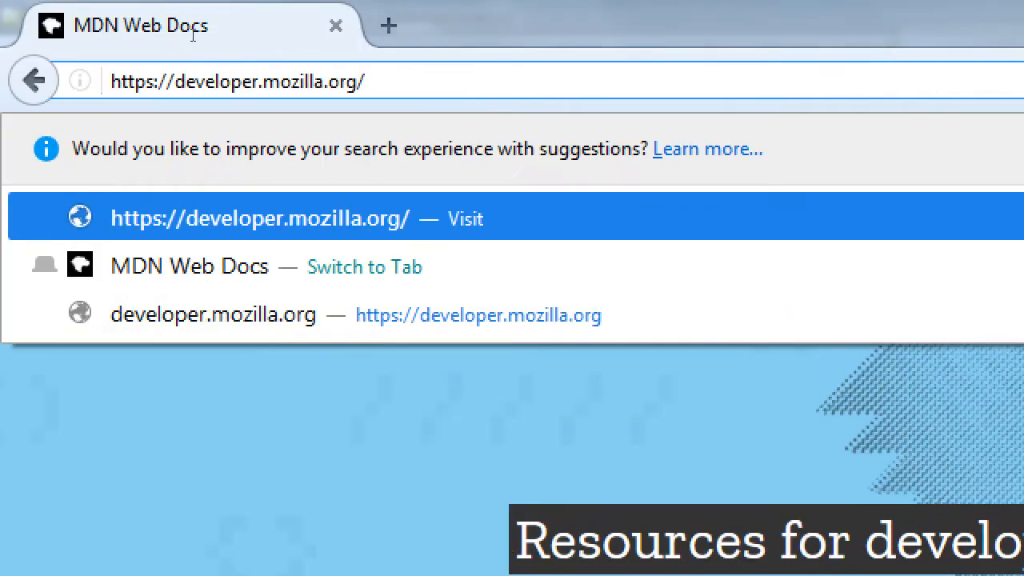
key("Escape")
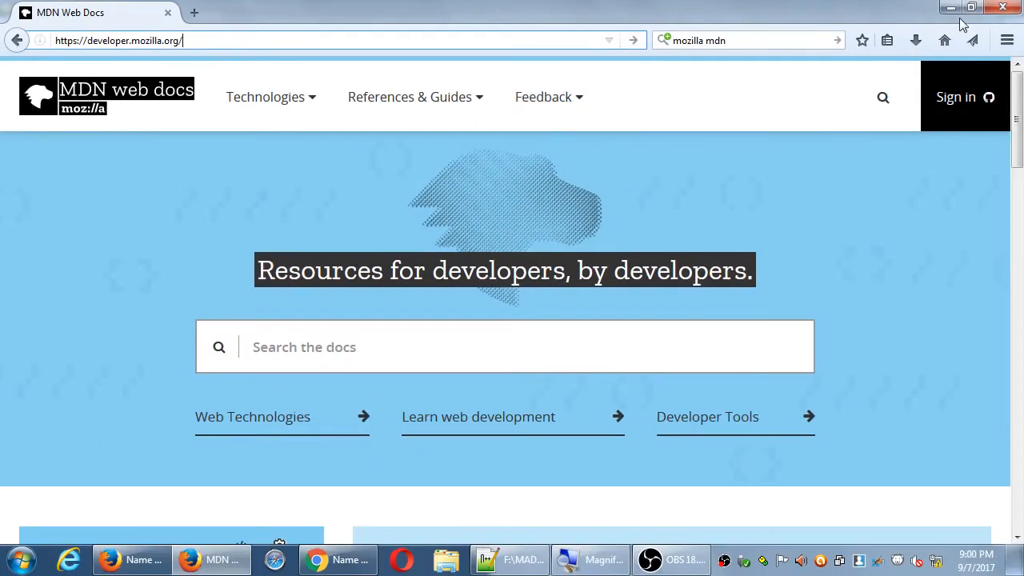
scroll(925, 252, "down", 1)
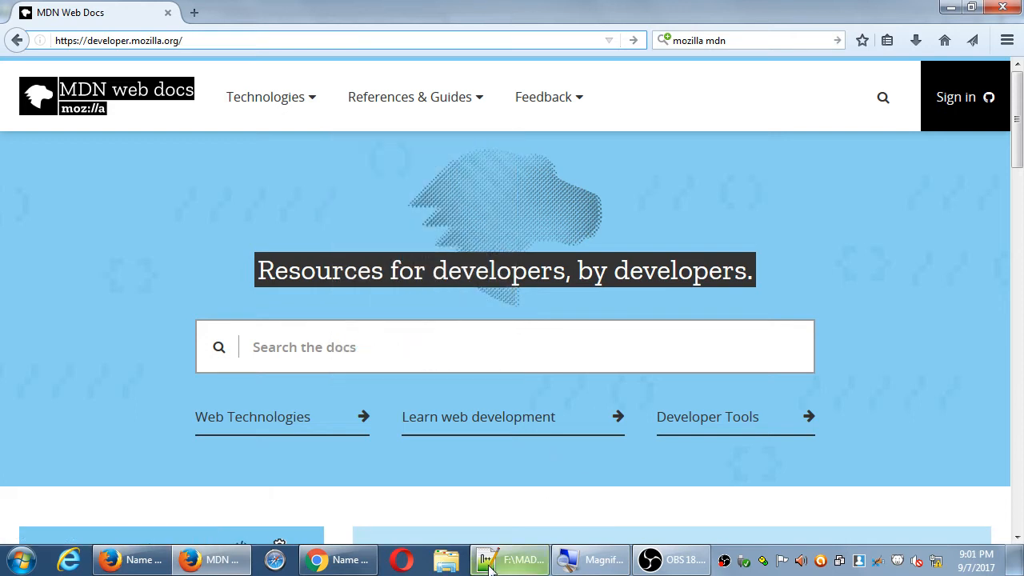
left_click(132, 559)
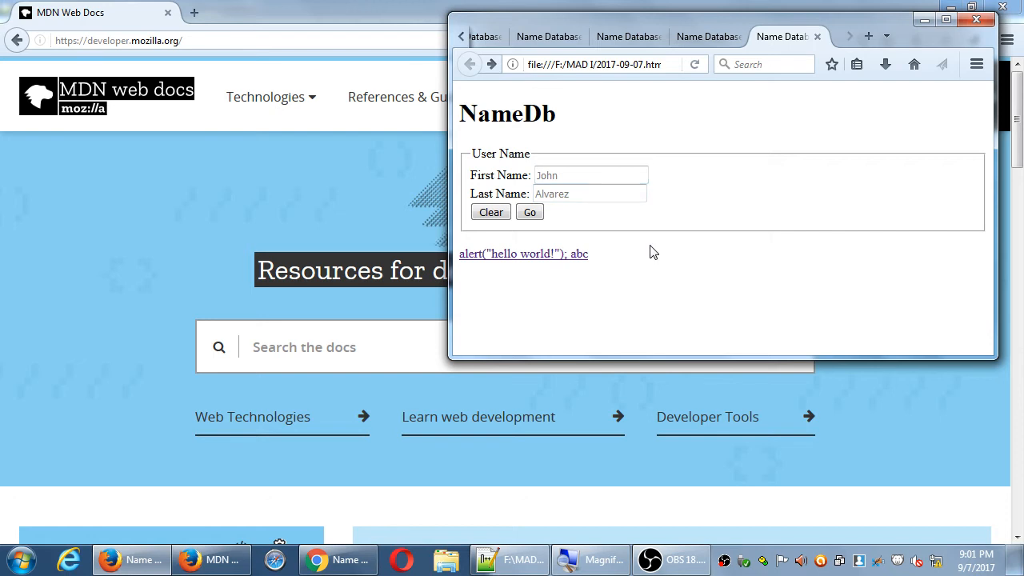
left_click(240, 216)
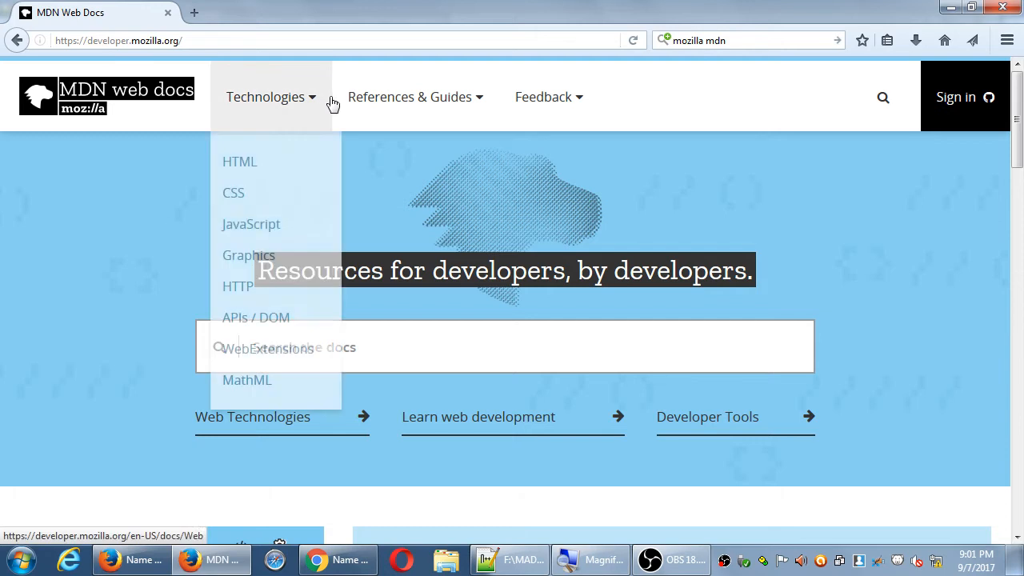
mouse_move(410, 97)
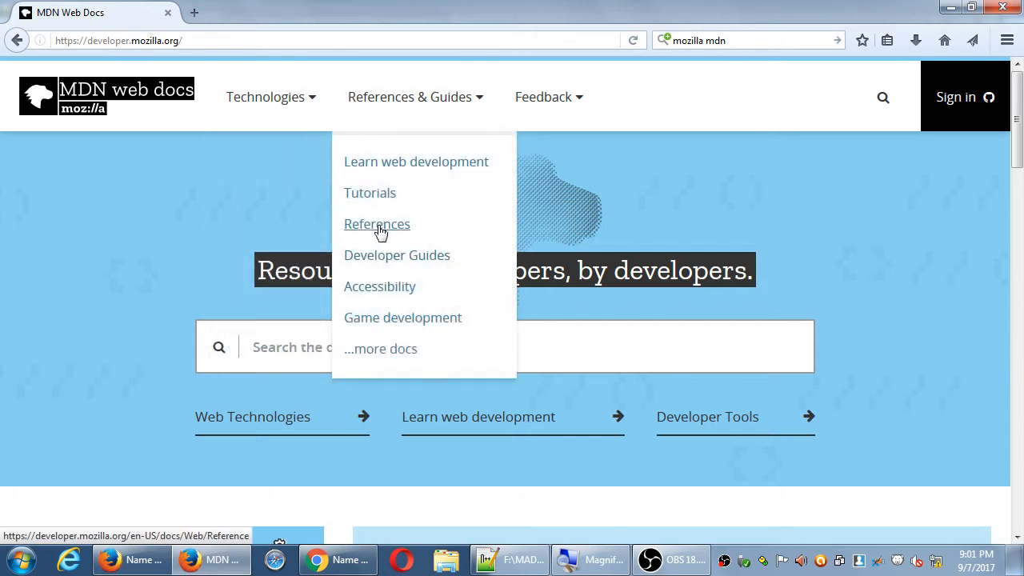
left_click(377, 224)
scroll(384, 268, "down", 3)
scroll(384, 269, "down", 3)
scroll(36, 280, "down", 3)
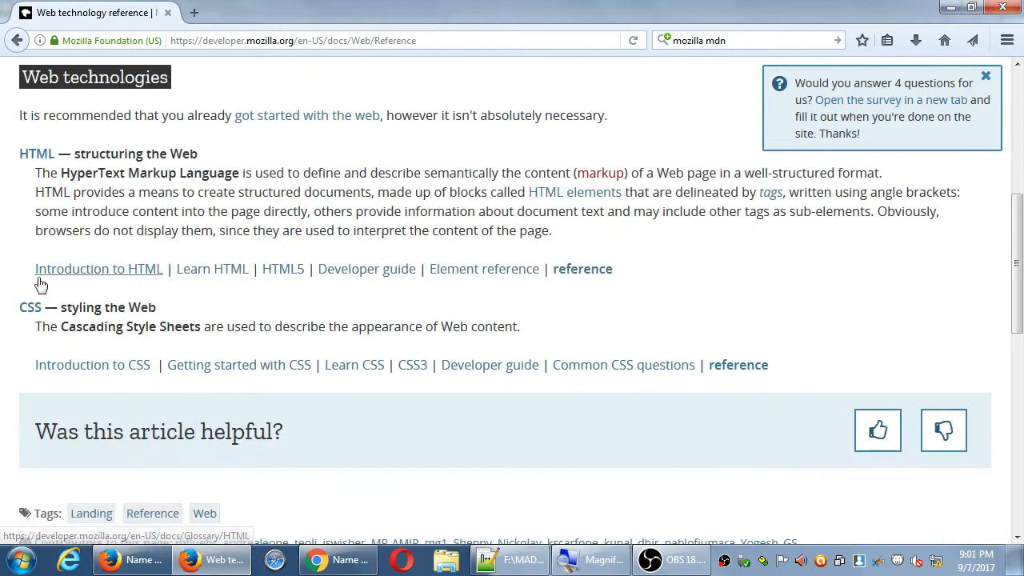
scroll(36, 280, "down", 1)
scroll(86, 380, "up", 8)
scroll(86, 380, "up", 2)
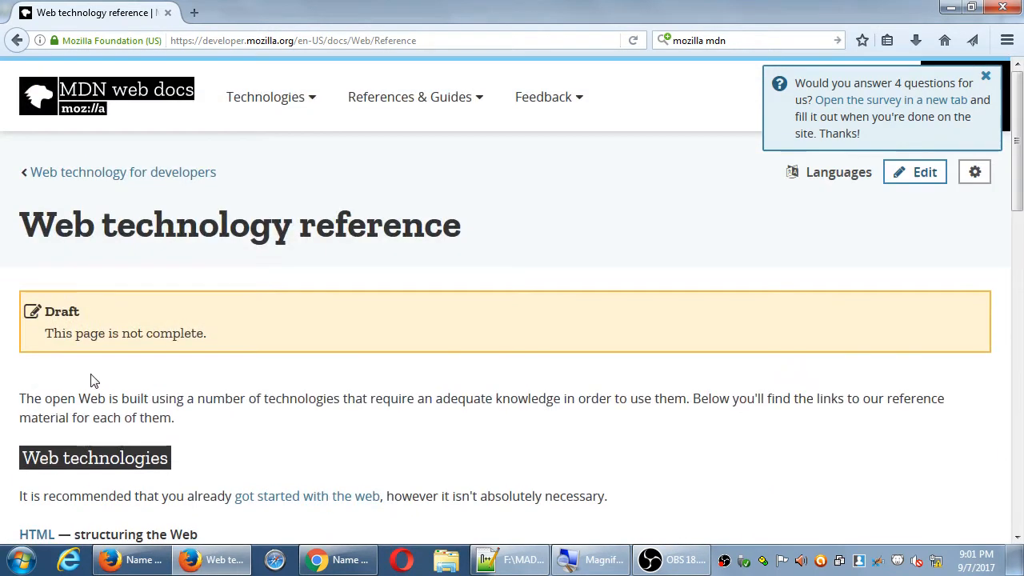
key("alt+Left")
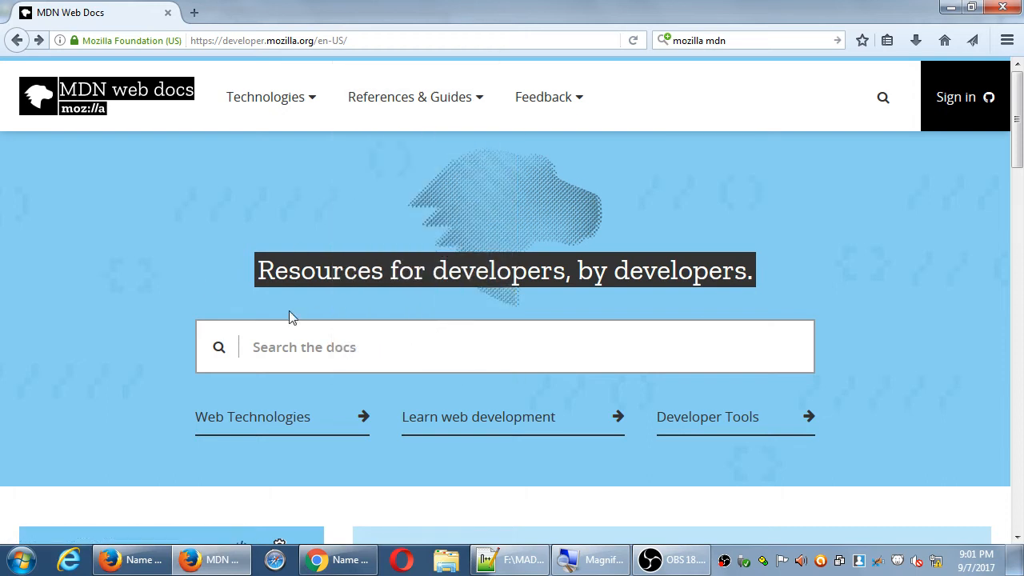
Search MDN Web Docs for 'input validation' and list the matching articles
left_click(355, 347)
type("input")
type(" validation")
key("Return")
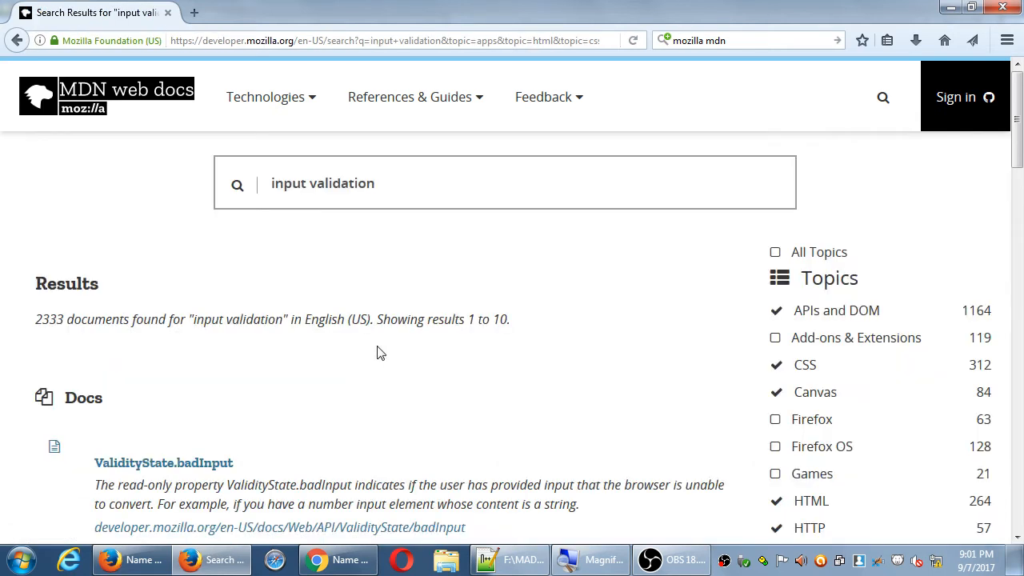
scroll(410, 344, "down", 1)
scroll(410, 344, "down", 3)
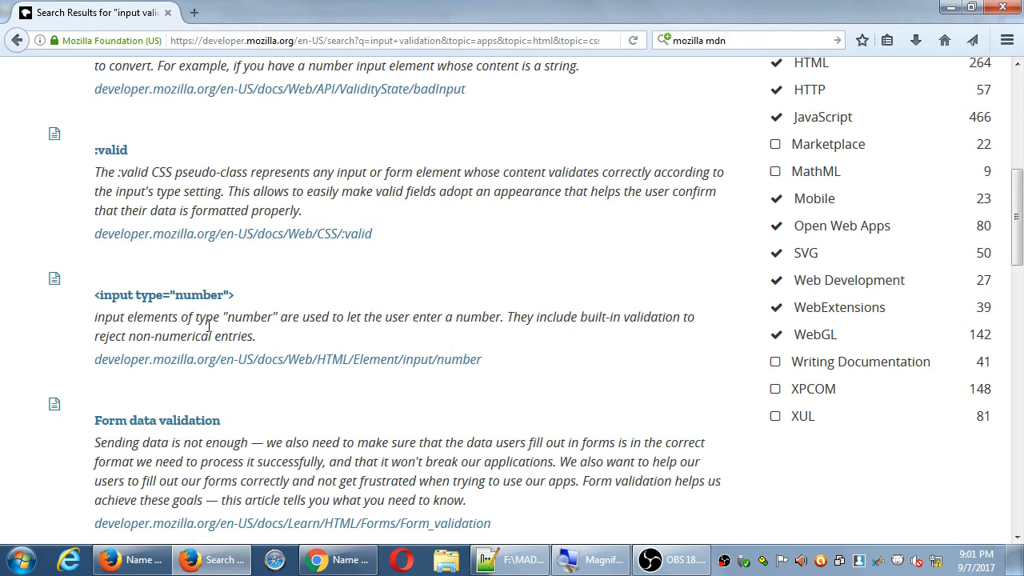
Read the <input type="number"> article through Placeholders, then return to the MDN home page
left_click(186, 295)
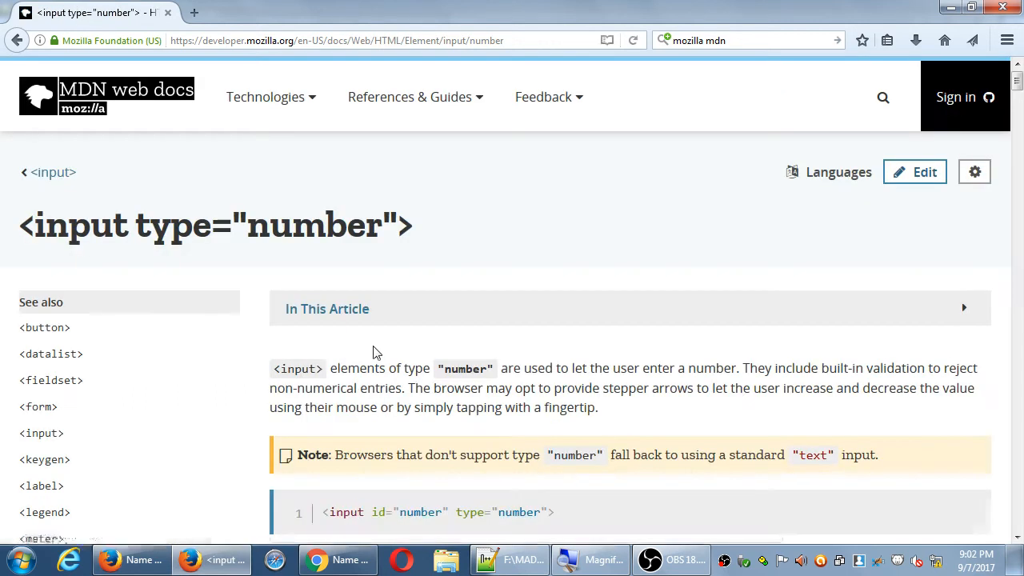
scroll(346, 352, "down", 3)
scroll(480, 360, "down", 5)
scroll(759, 468, "down", 8)
scroll(759, 467, "down", 8)
scroll(759, 468, "down", 5)
scroll(759, 467, "up", 8)
scroll(759, 467, "up", 4)
scroll(759, 467, "up", 2)
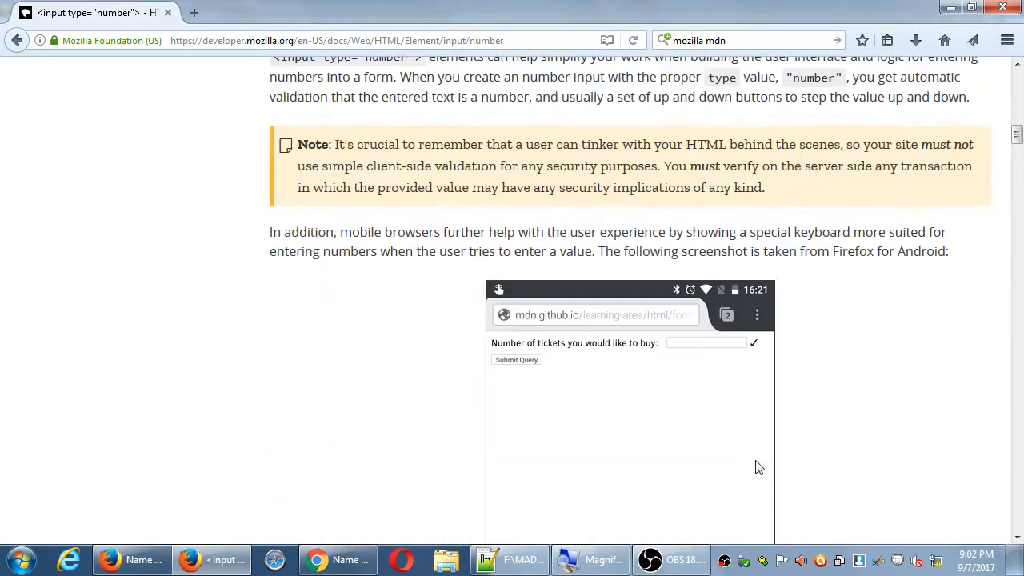
scroll(560, 376, "up", 6)
scroll(638, 364, "up", 4)
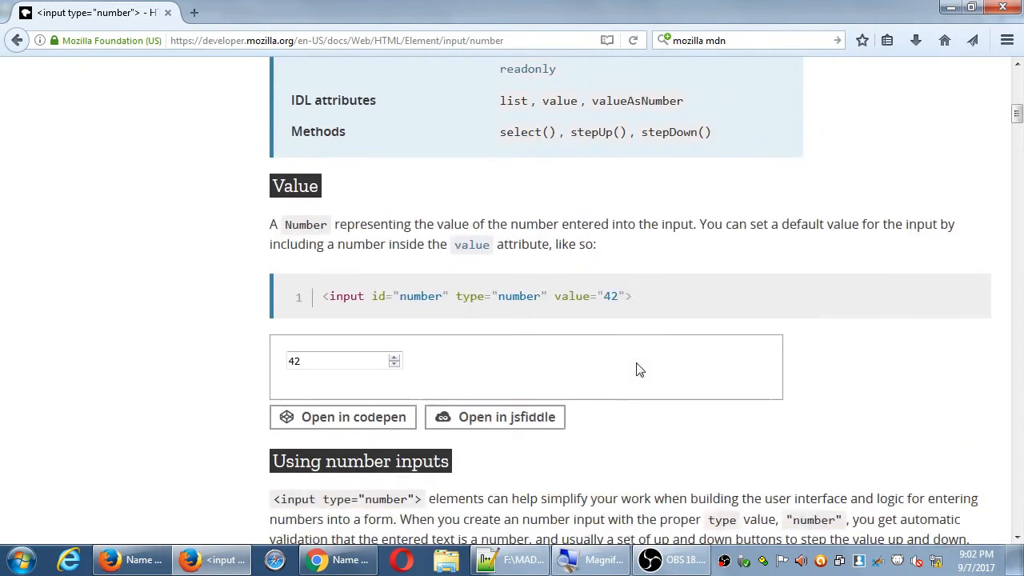
scroll(638, 364, "up", 2)
scroll(368, 354, "up", 5)
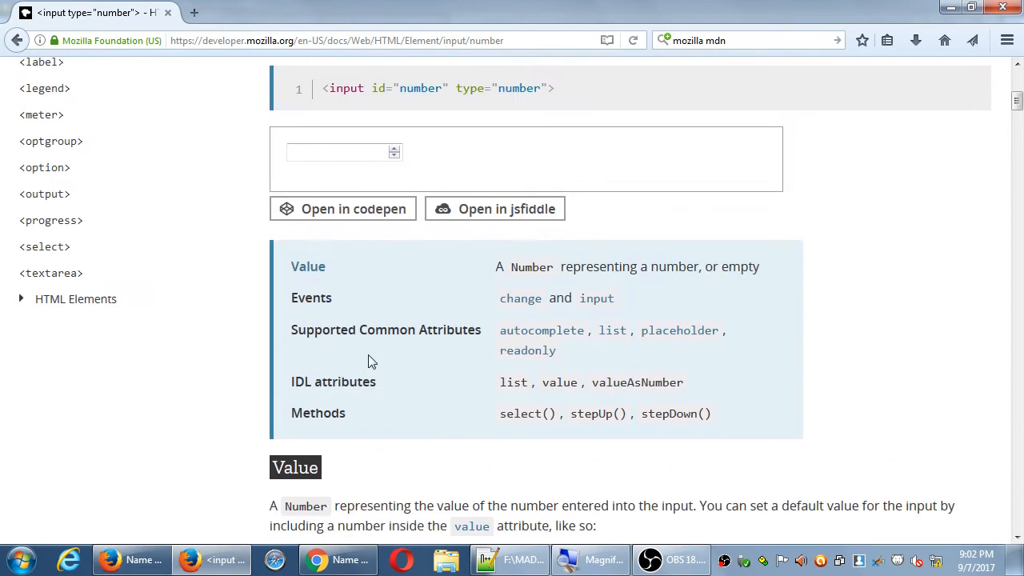
scroll(512, 352, "up", 5)
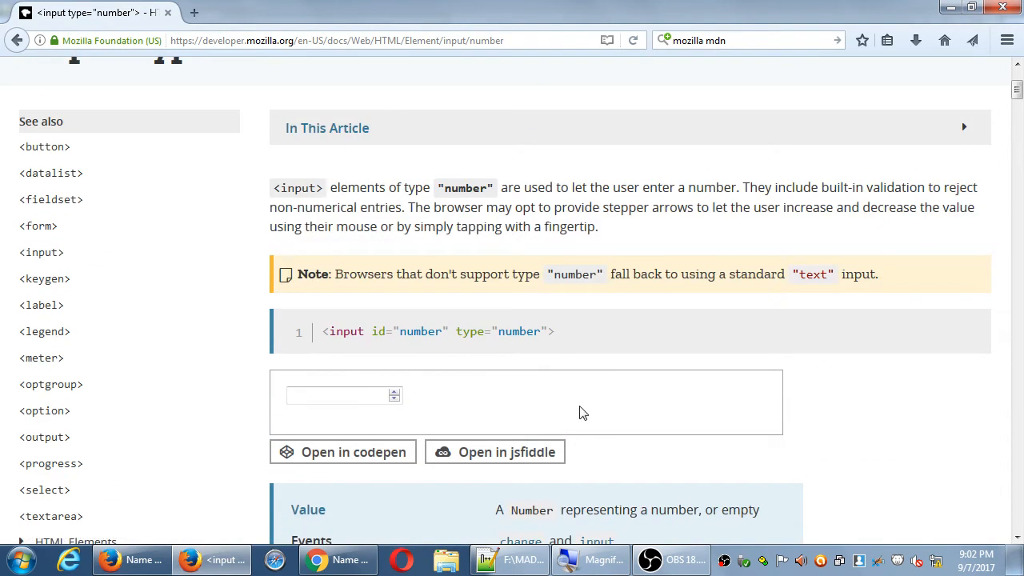
scroll(584, 412, "down", 1)
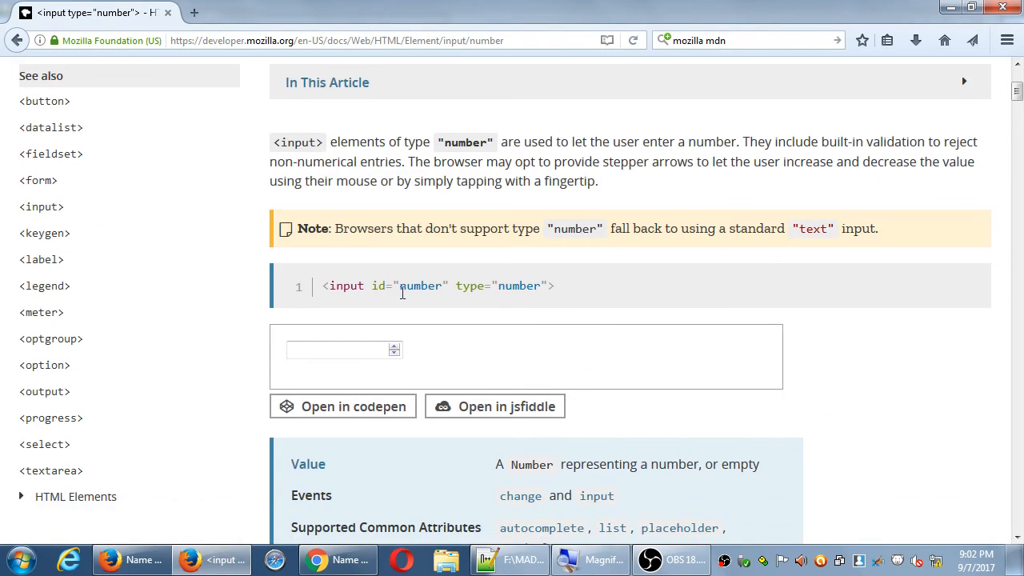
left_click_drag(428, 288, 382, 286)
left_click(448, 288)
left_click_drag(483, 287, 552, 287)
scroll(676, 324, "down", 4)
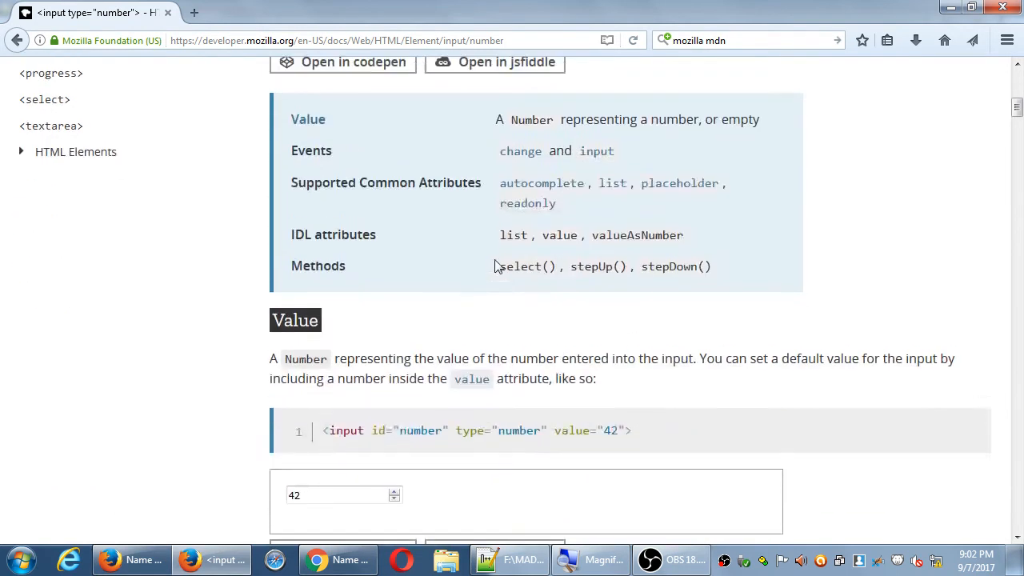
scroll(584, 329, "up", 1)
scroll(404, 192, "up", 4)
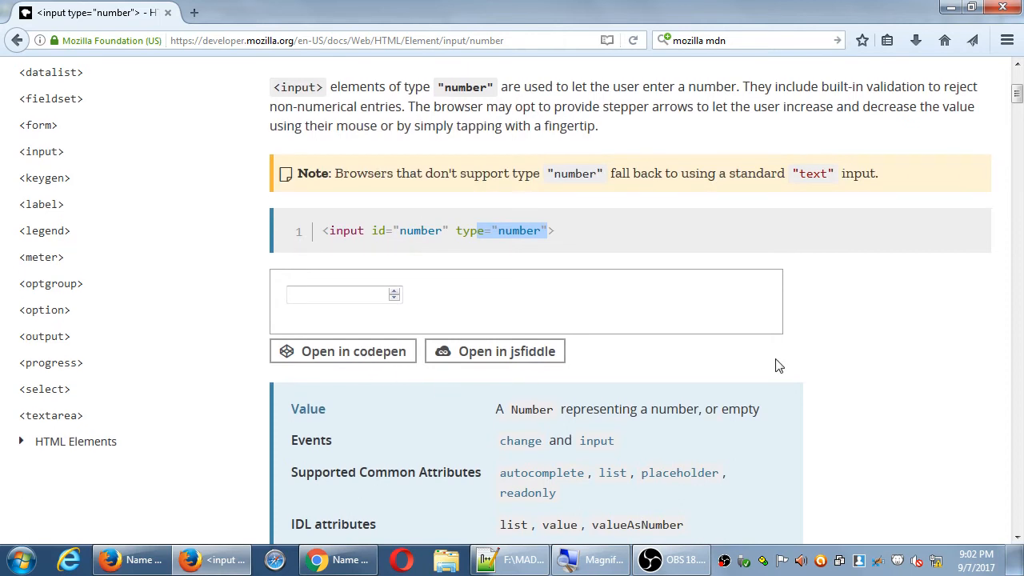
scroll(776, 367, "down", 5)
scroll(779, 365, "down", 4)
scroll(780, 365, "down", 4)
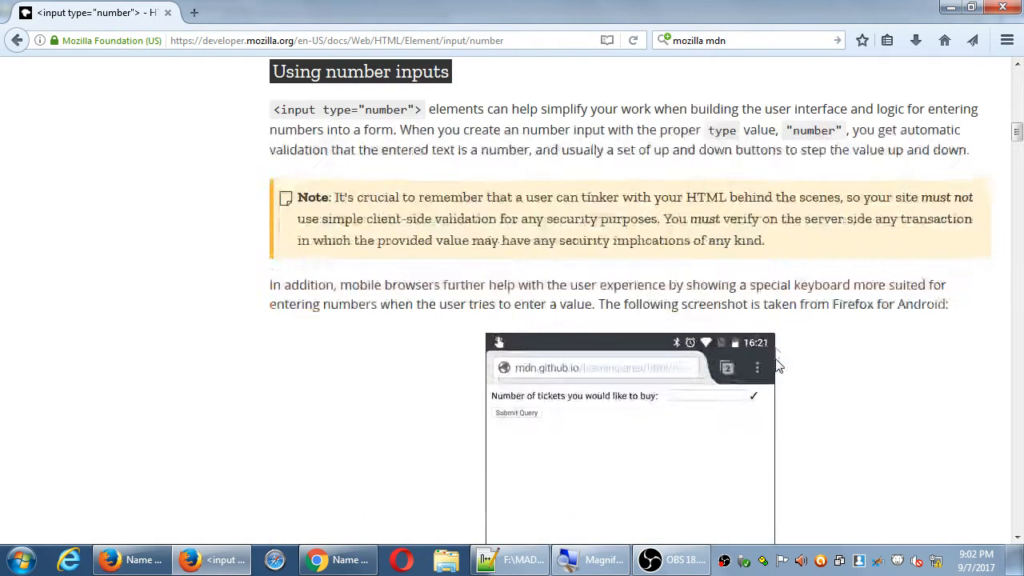
scroll(779, 365, "down", 4)
scroll(779, 365, "down", 4)
scroll(779, 365, "down", 1)
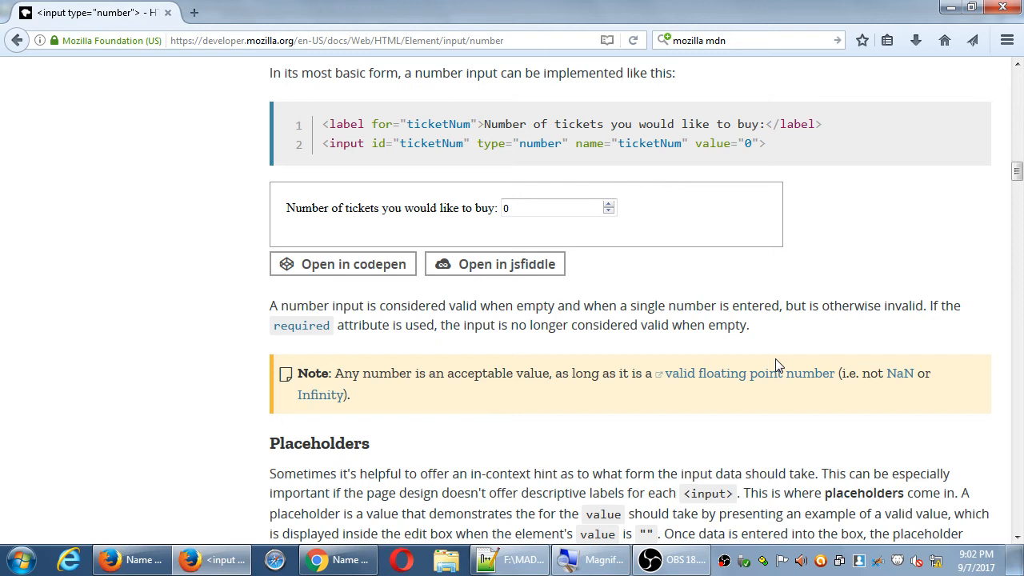
scroll(800, 360, "down", 3)
scroll(799, 360, "down", 3)
scroll(800, 360, "down", 2)
scroll(803, 361, "down", 2)
key("alt+Left")
key("alt+Left")
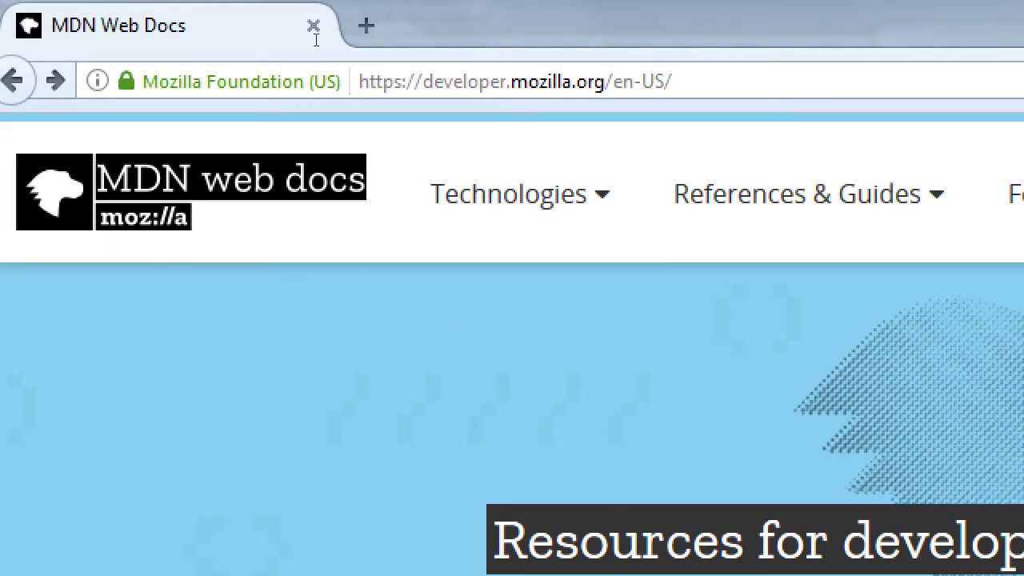
left_click_drag(672, 81, 613, 82)
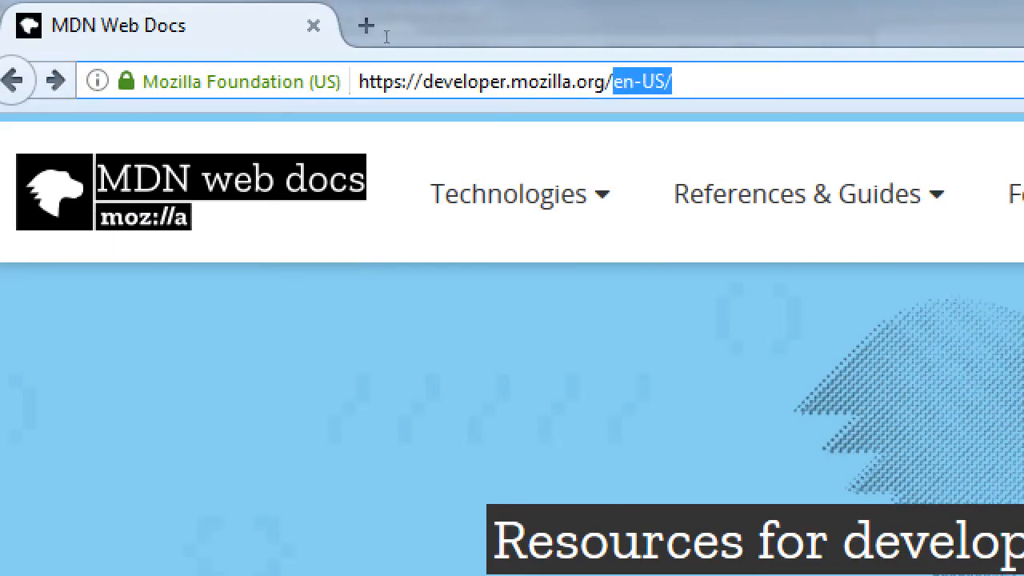
key("BackSpace")
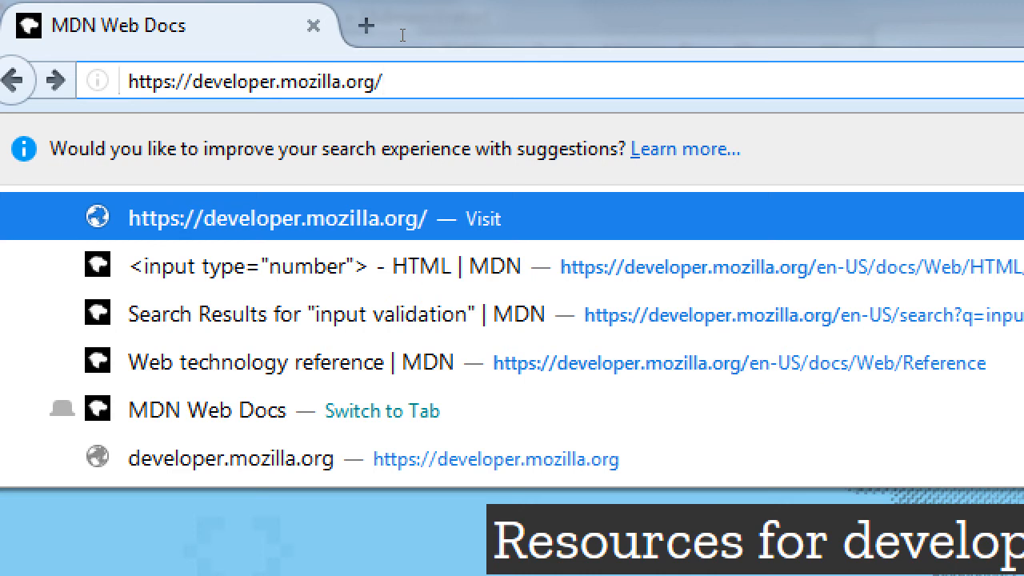
key("Escape")
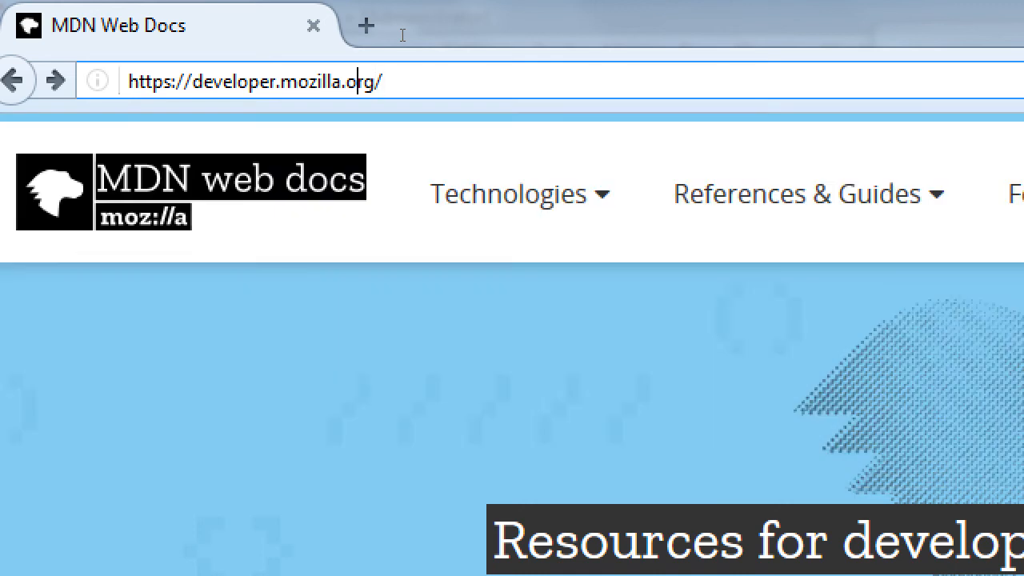
key("Left")
key("Left")
key("Left")
key("ctrl+shift+Left")
type("chor")
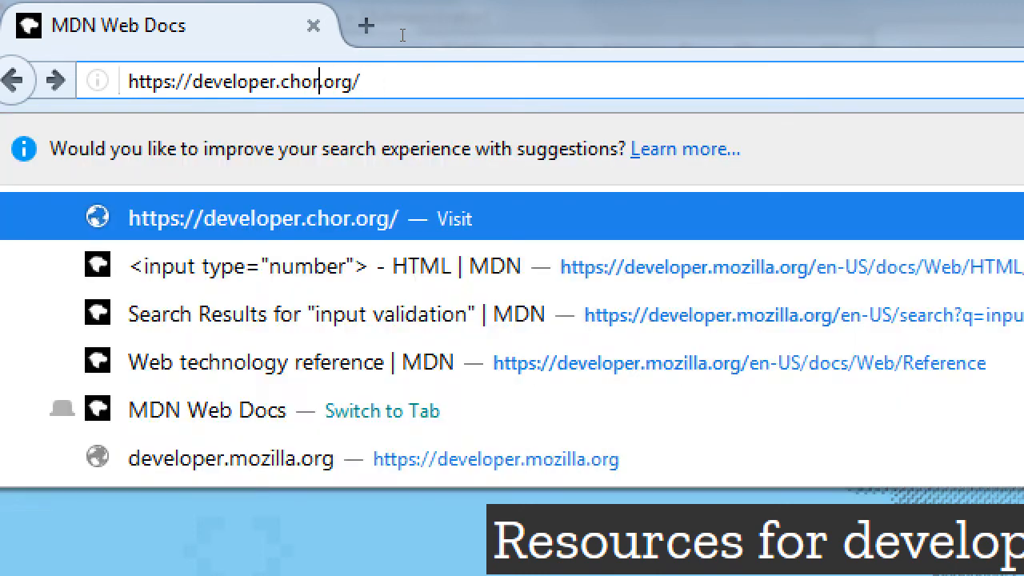
key("BackSpace")
key("BackSpace")
type("rome")
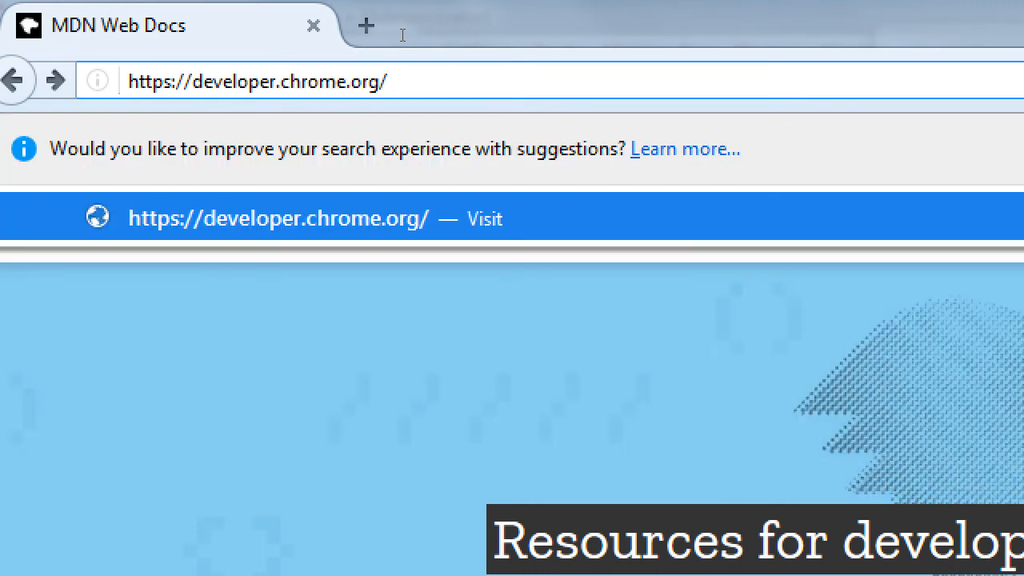
key("Return")
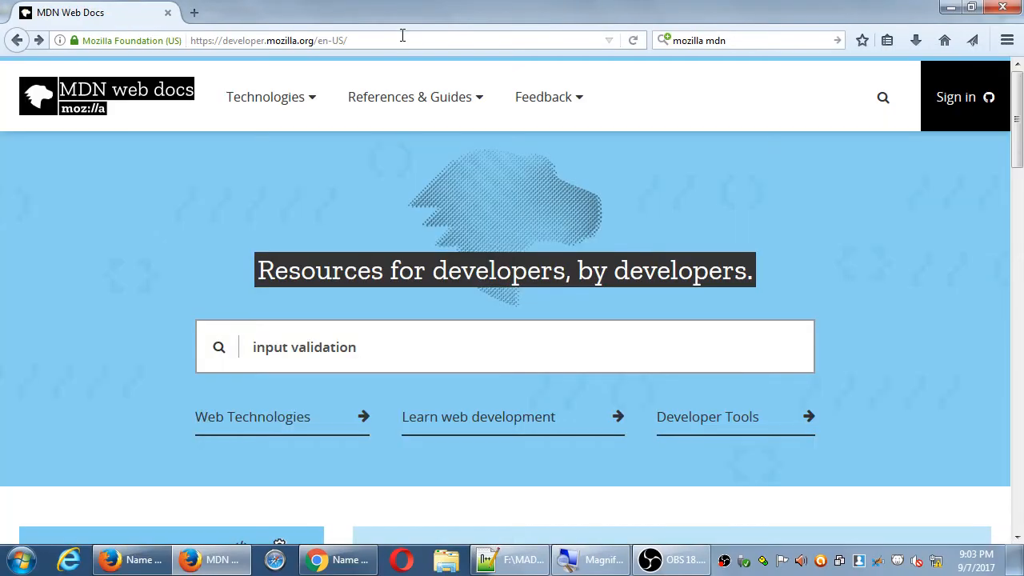
key("ctrl+l")
key("End")
key("ctrl+shift+Left")
Reload the Firefox NameDb page to clear the alert link, then bring Chrome's NameDb window forward
key("BackSpace")
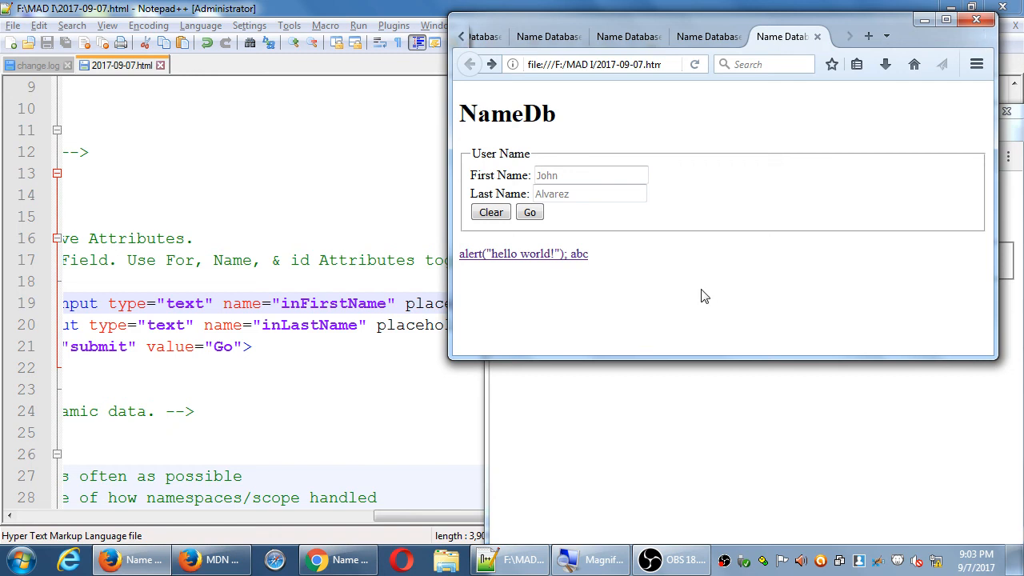
key("F5")
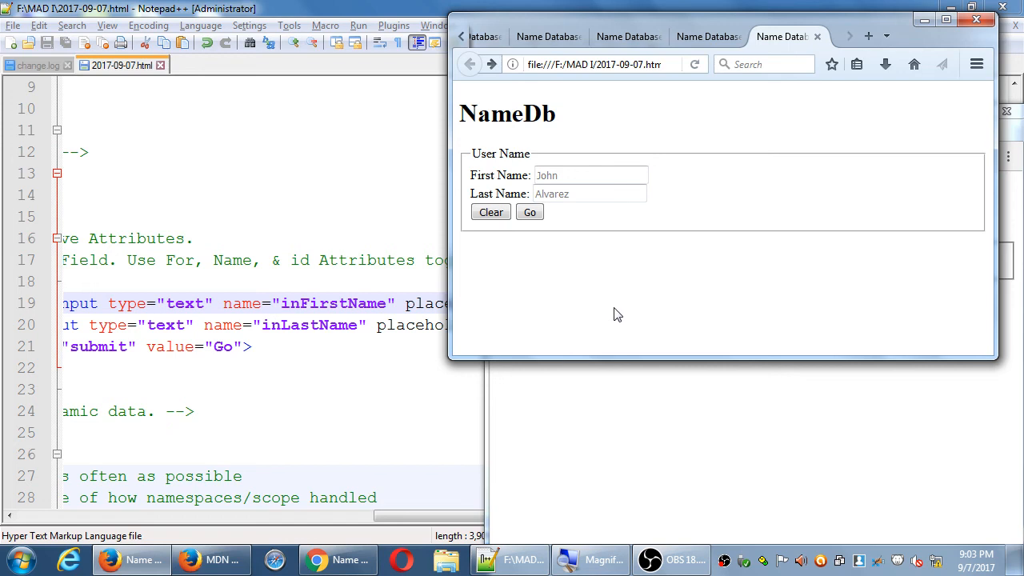
left_click(655, 422)
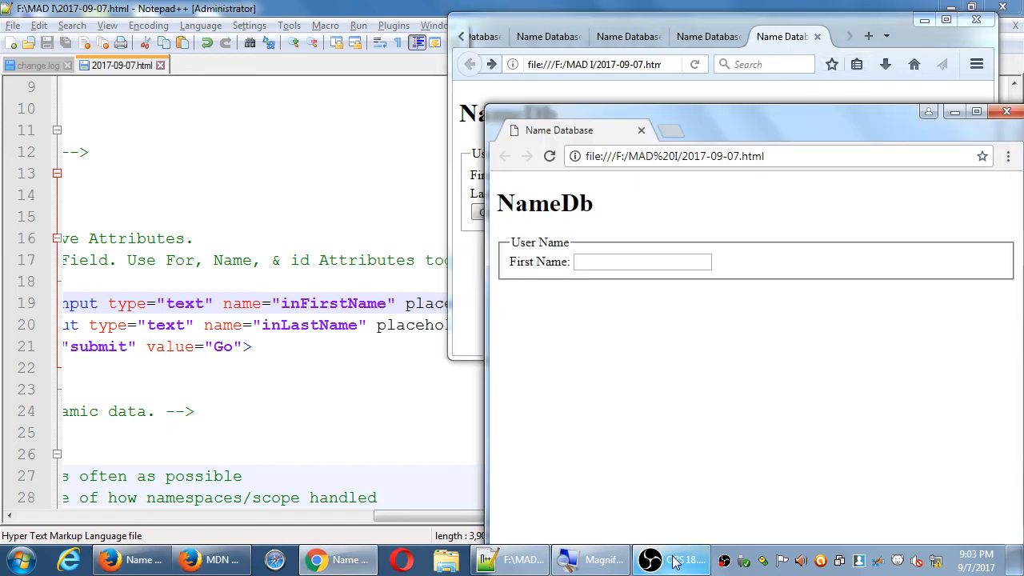